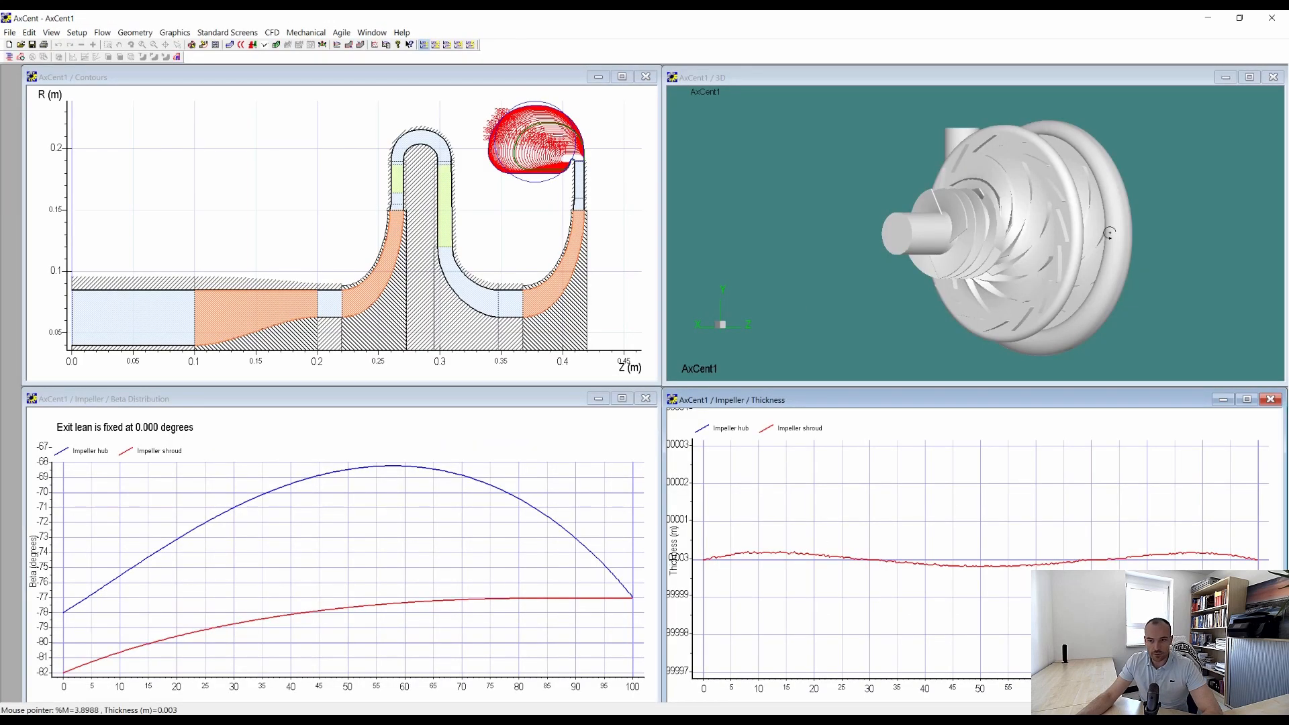
Inspect state 1 and the region around the compression process from state 1 to 2 in methane's temperature-entropy diagram.
drag(839, 290, 865, 287)
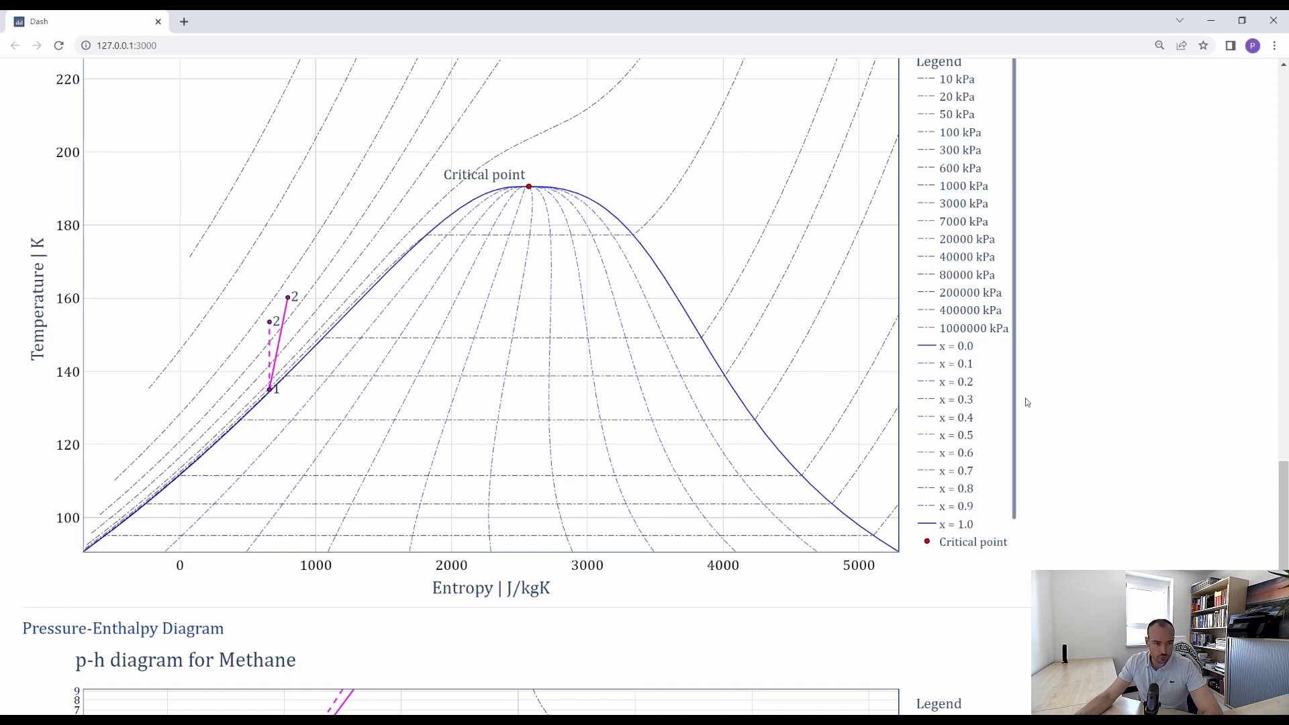
mouse_move(269, 389)
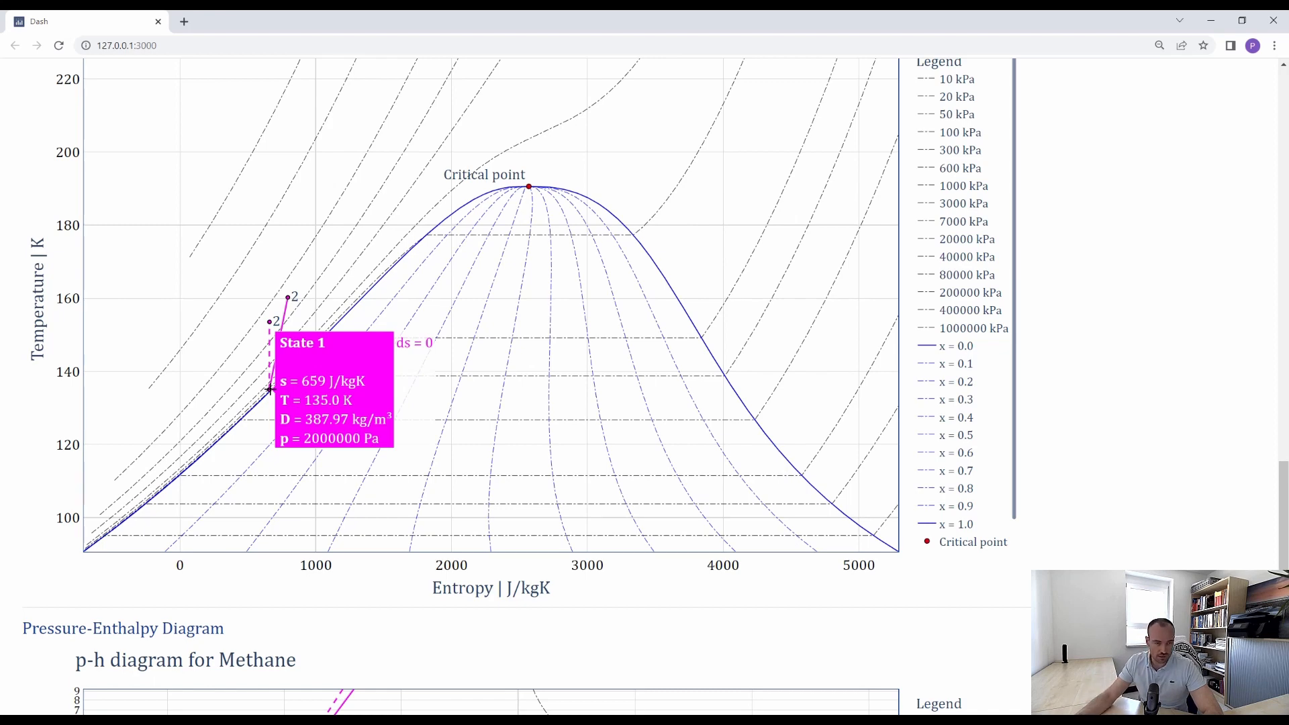
drag(249, 280, 316, 415)
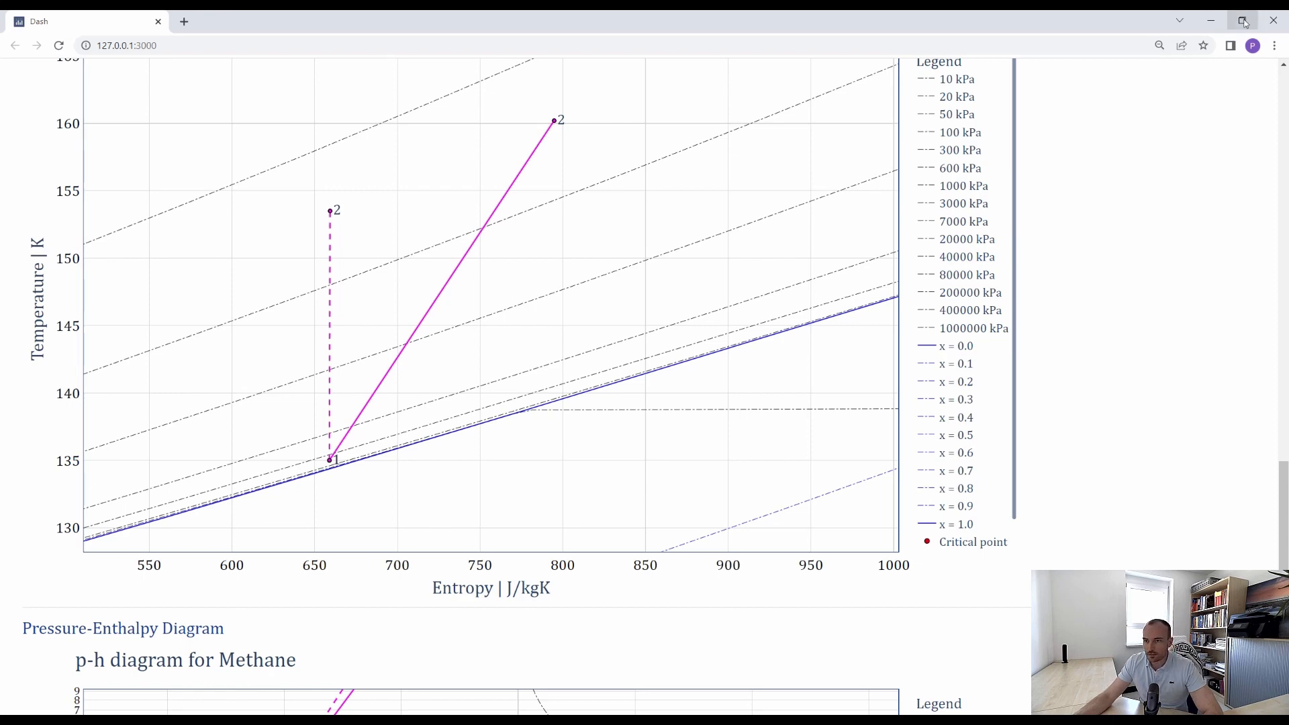
click(1211, 20)
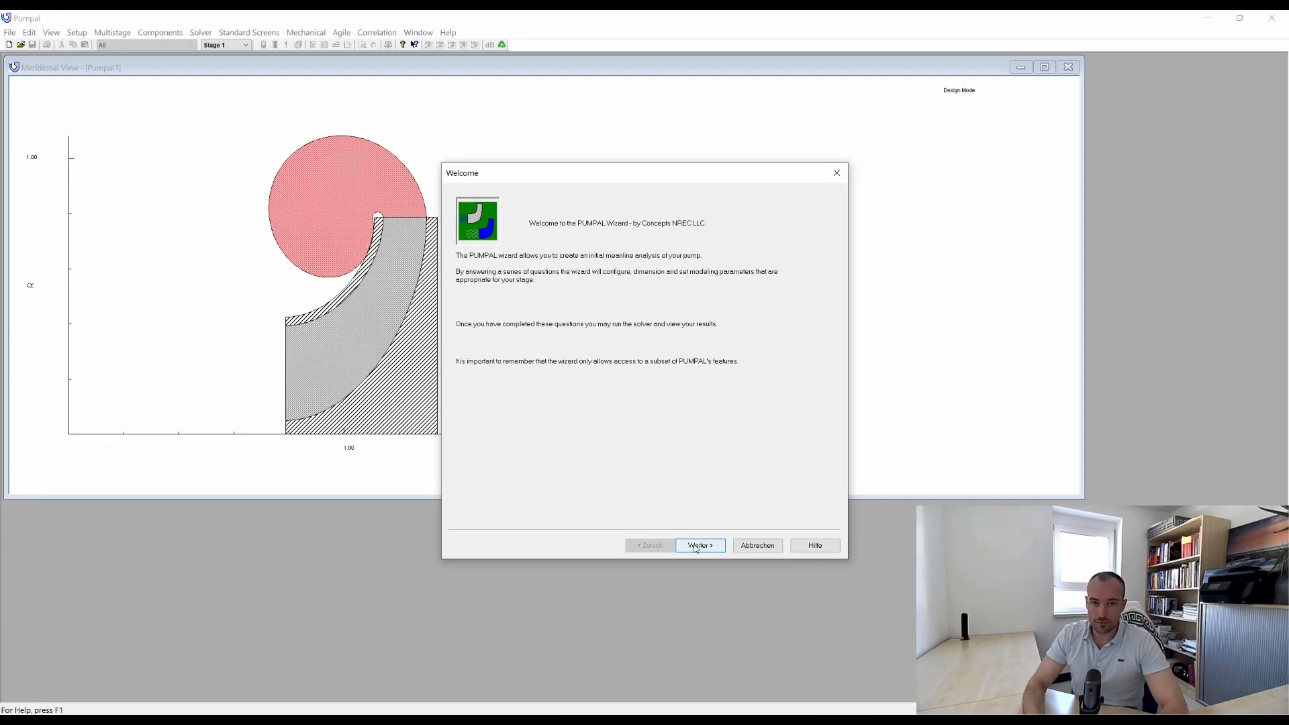
Start the pump wizard in single-stage Design mode and confirm the technology option page.
click(698, 545)
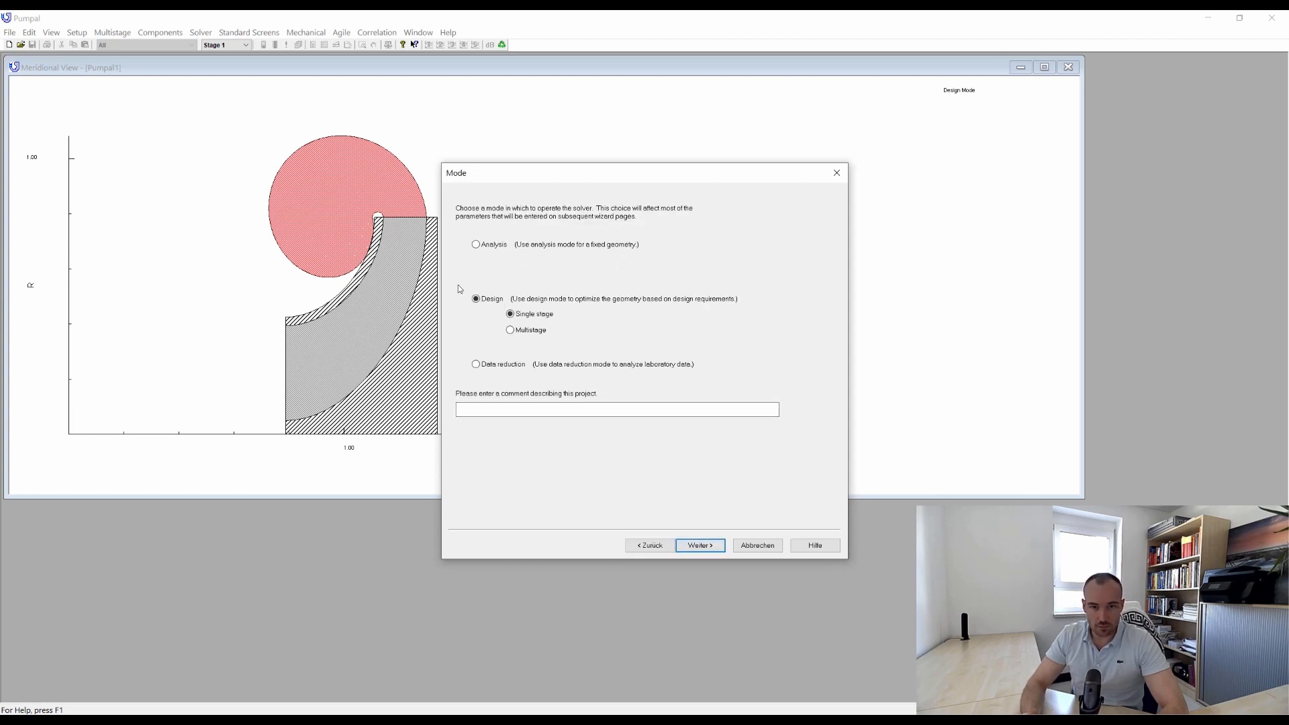
click(702, 546)
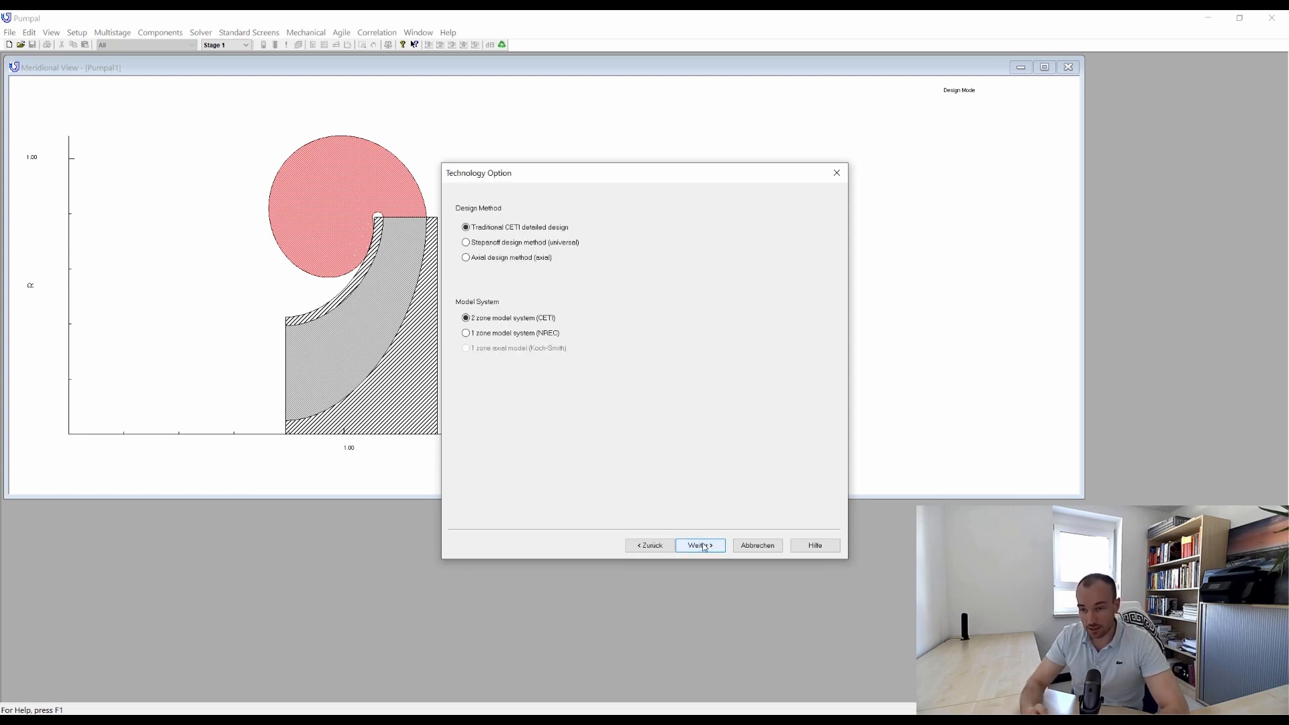
click(703, 547)
Configure metric units with kg/sec flow, Kelvin temperature and Pascal pressure, and choose the High Solidity Pump as start option.
click(579, 216)
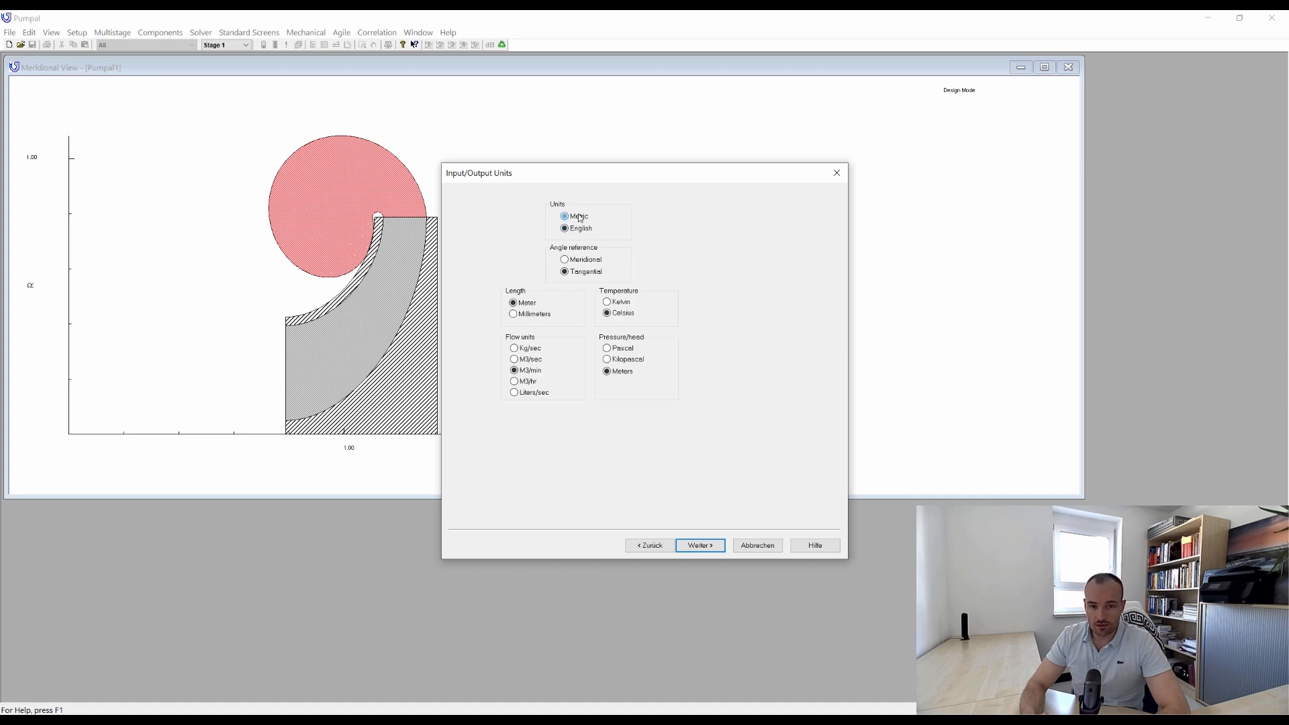
click(530, 348)
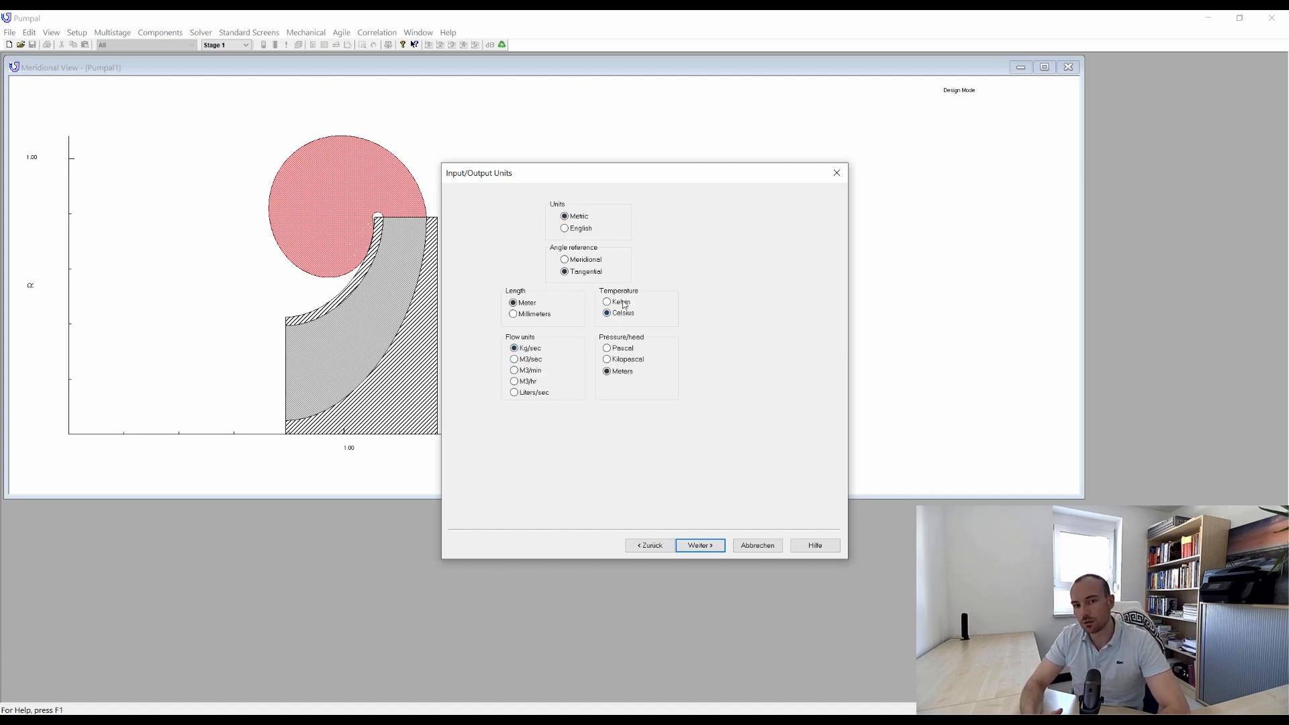
click(619, 302)
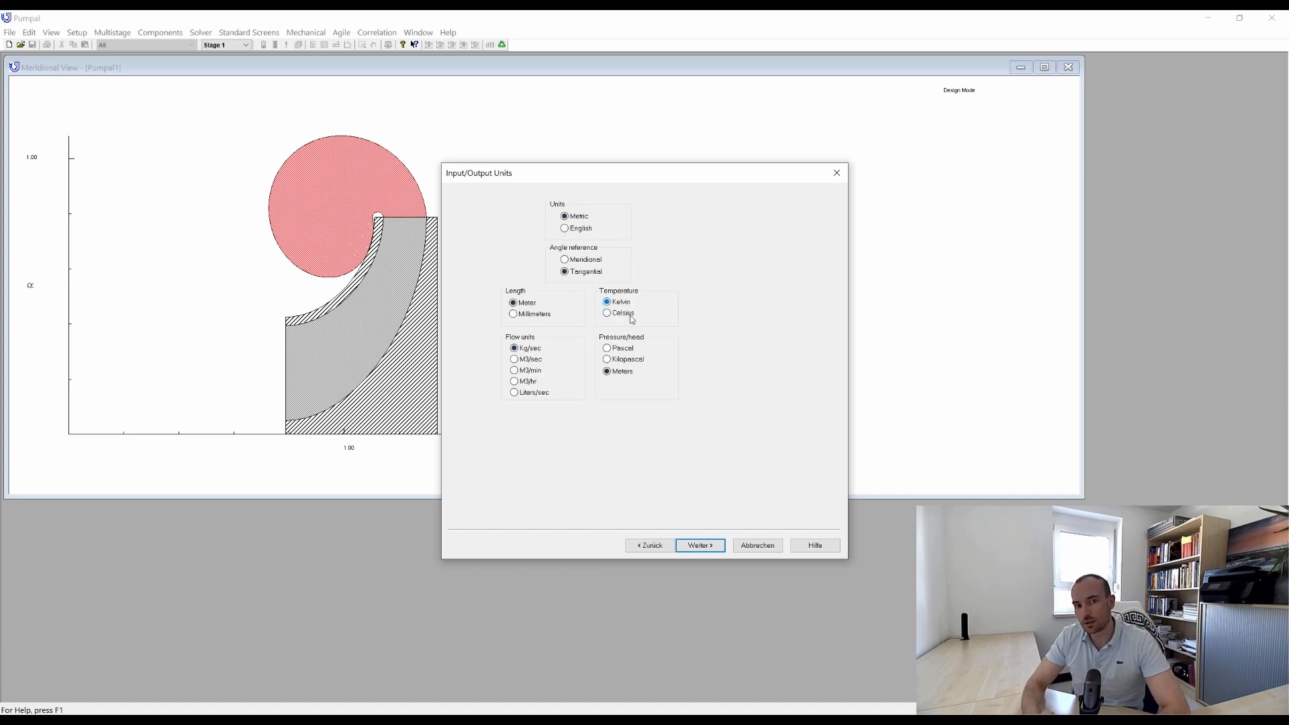
click(712, 545)
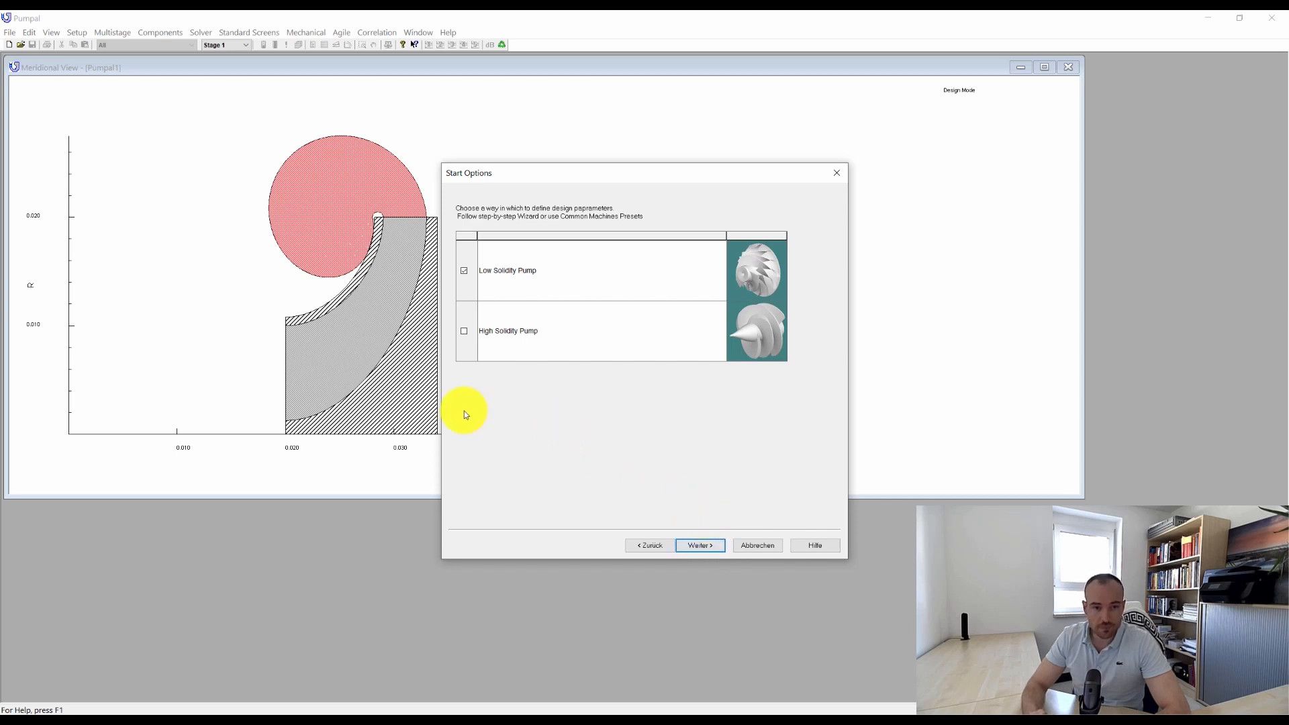
click(464, 330)
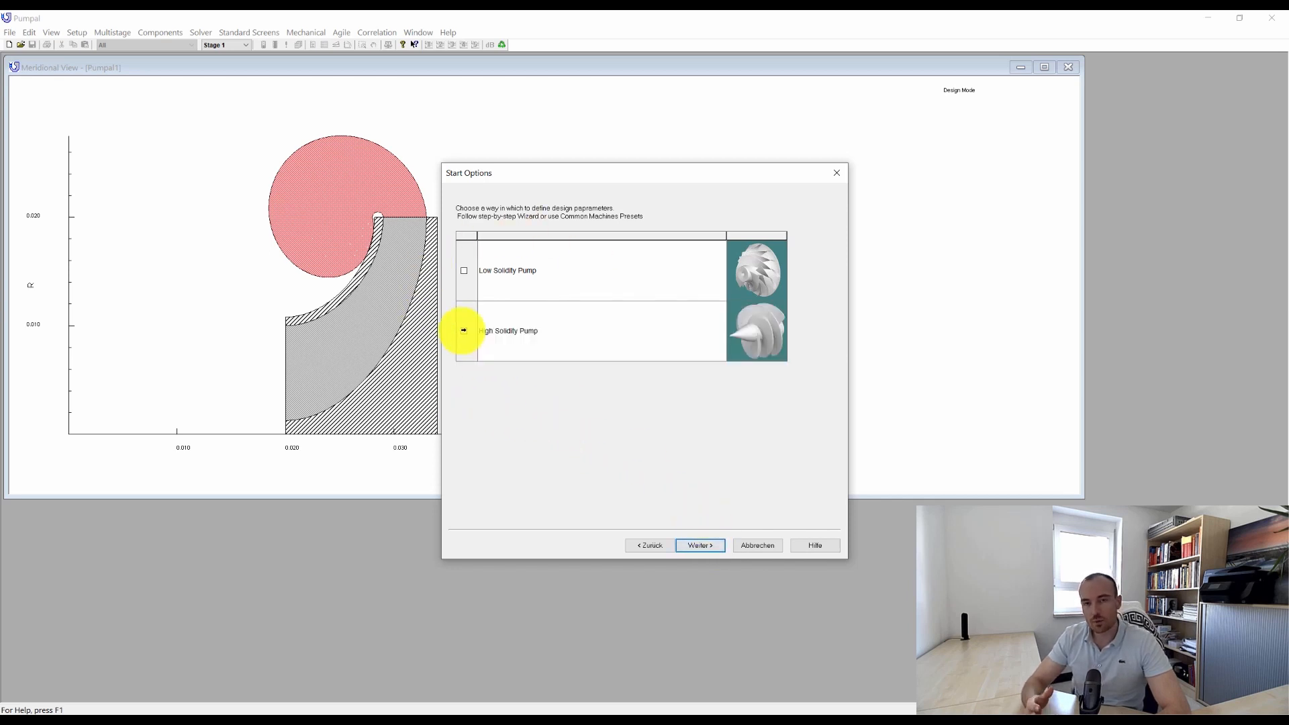
click(700, 545)
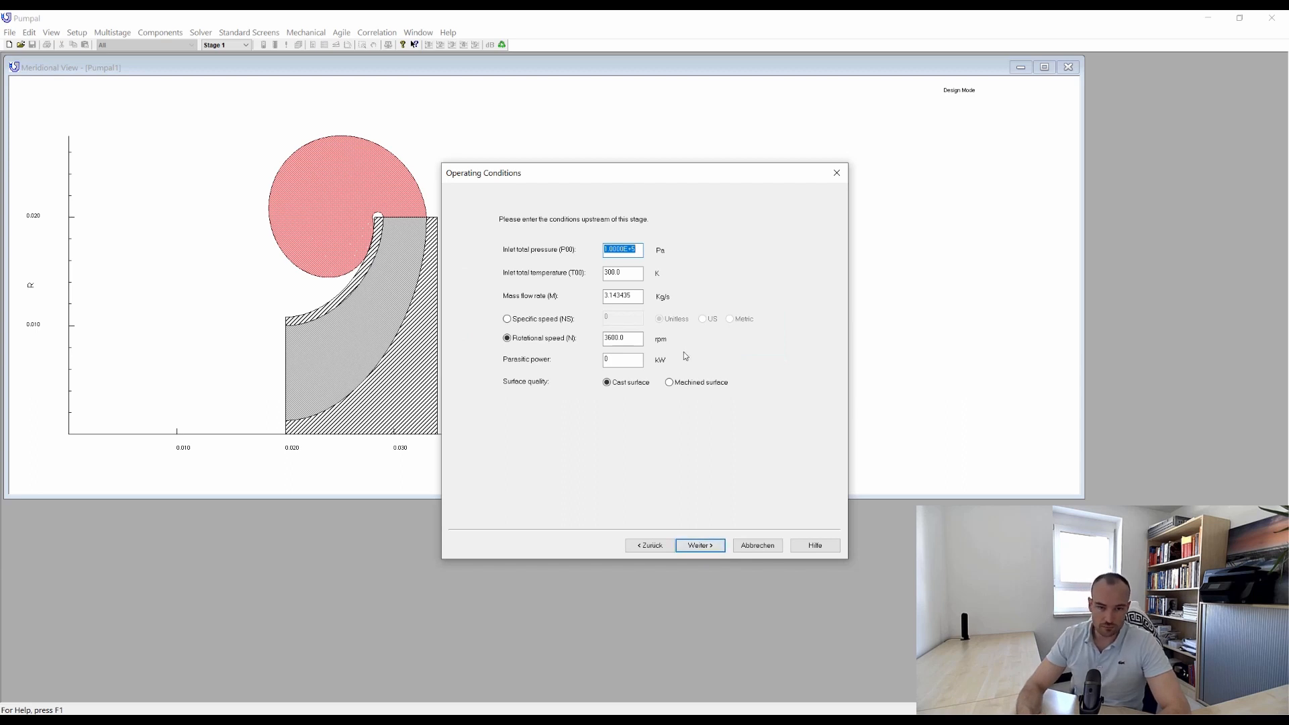
Set the operating conditions to 2e6 Pa inlet total pressure, 135 K inlet total temperature, 149 kg/s mass flow and 24500 rpm.
text(2e6)
key(Tab)
text(1)
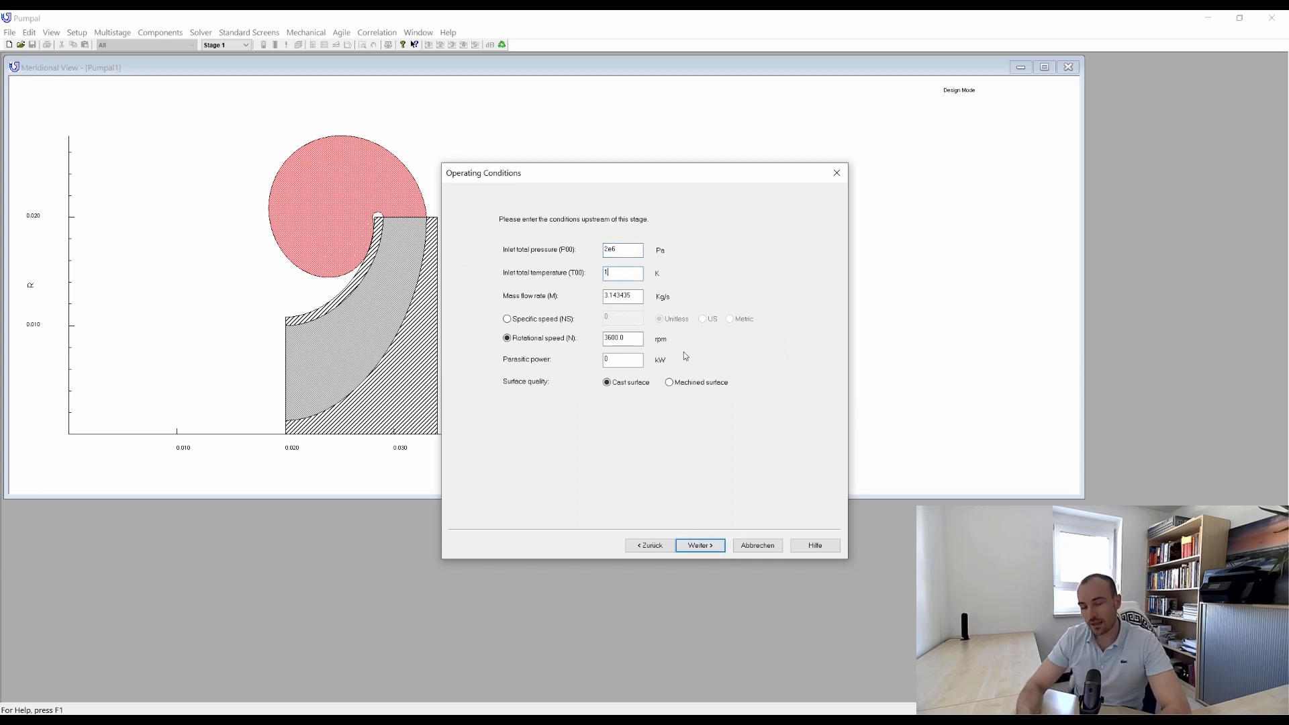
text(35)
key(Tab)
text(149)
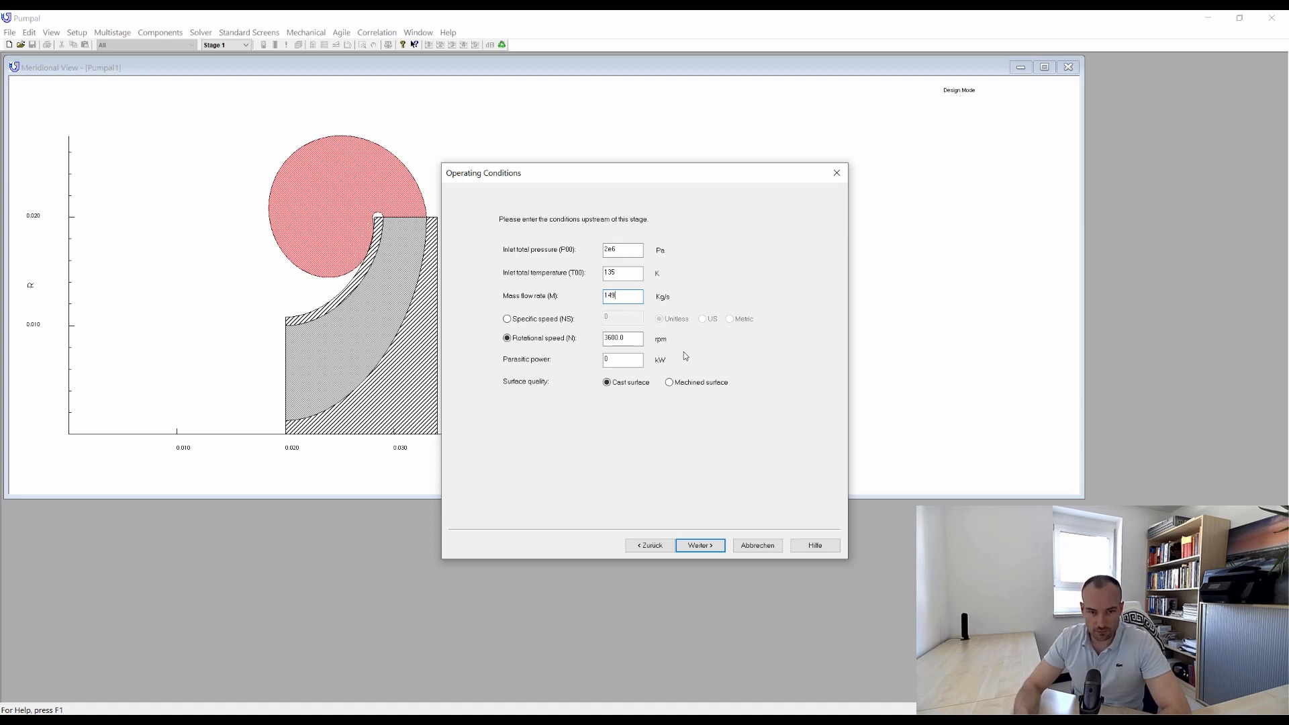
key(Tab)
key(Tab)
text(245)
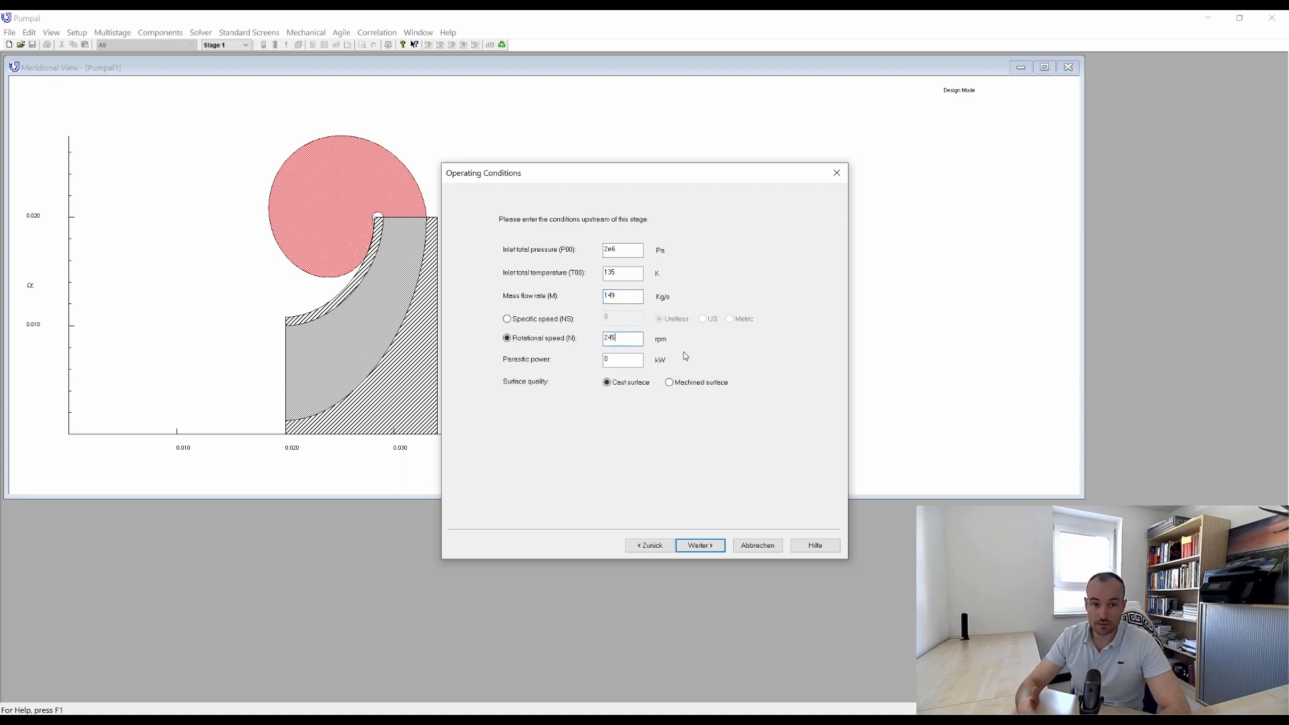
text(00)
key(Tab)
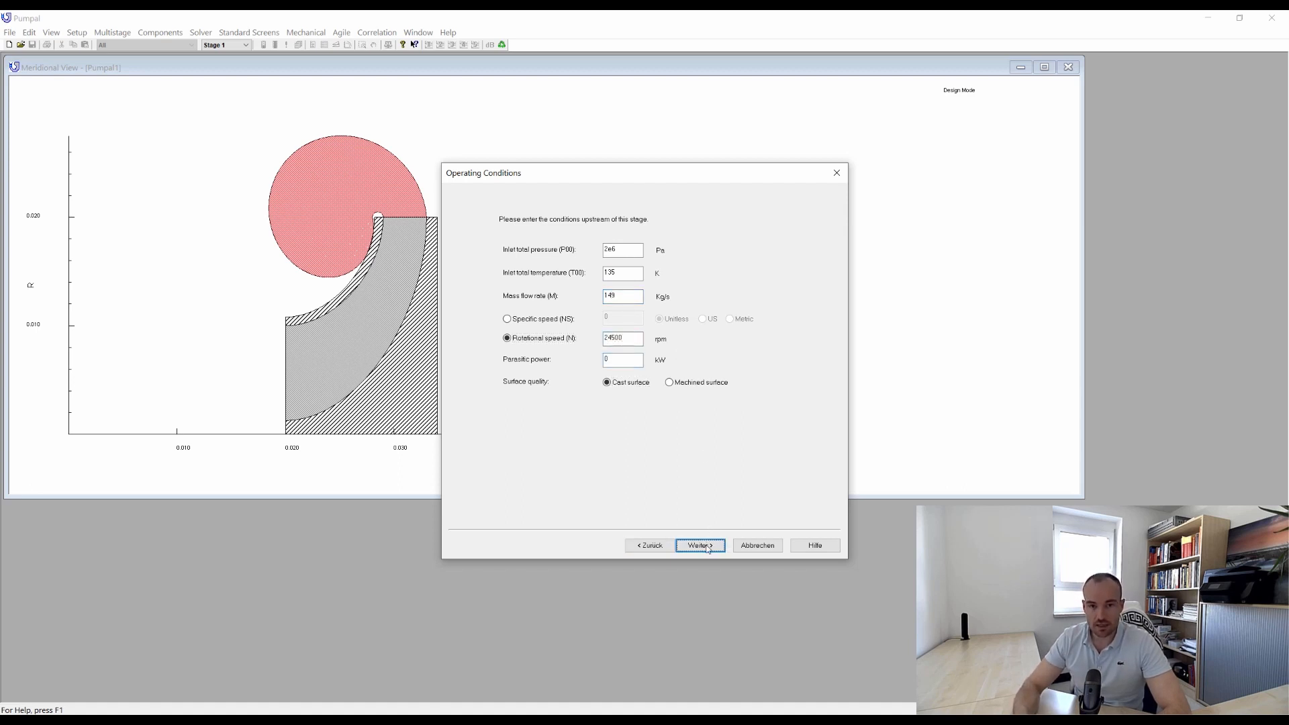
click(702, 548)
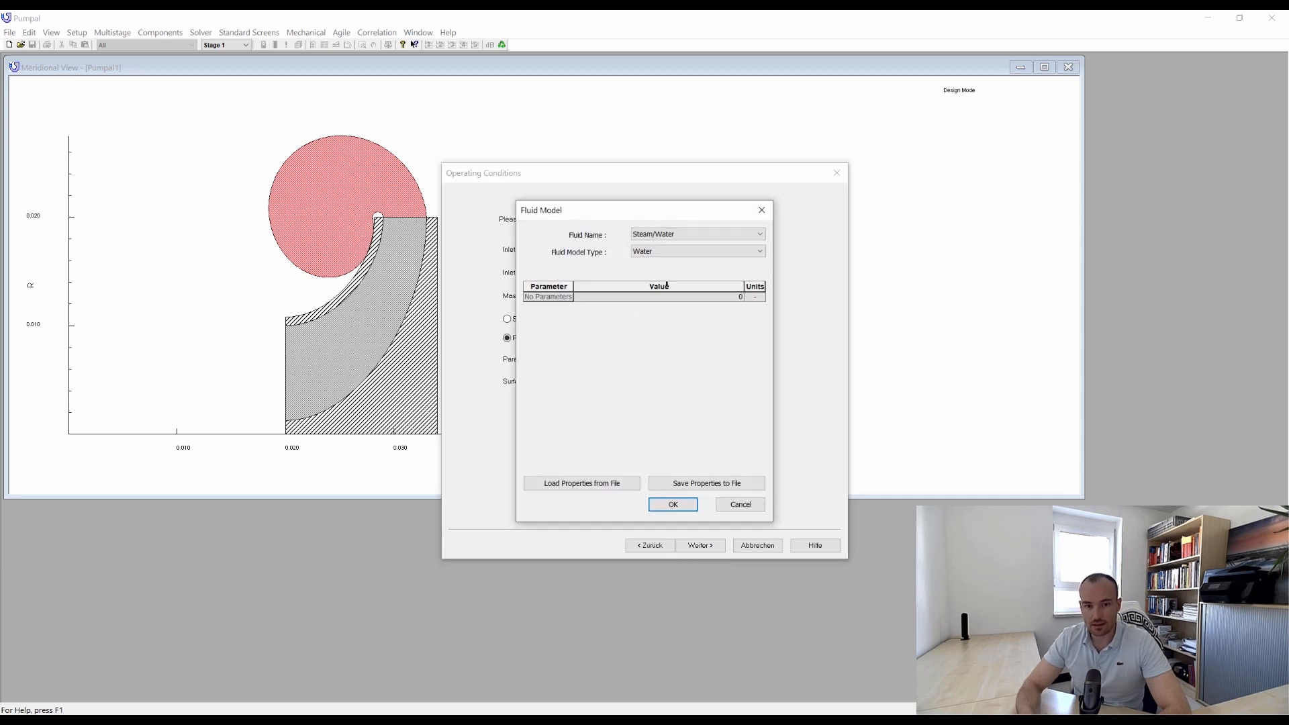
Define the working fluid as Methane with the NIST 10.0 Real Fluid model.
click(678, 234)
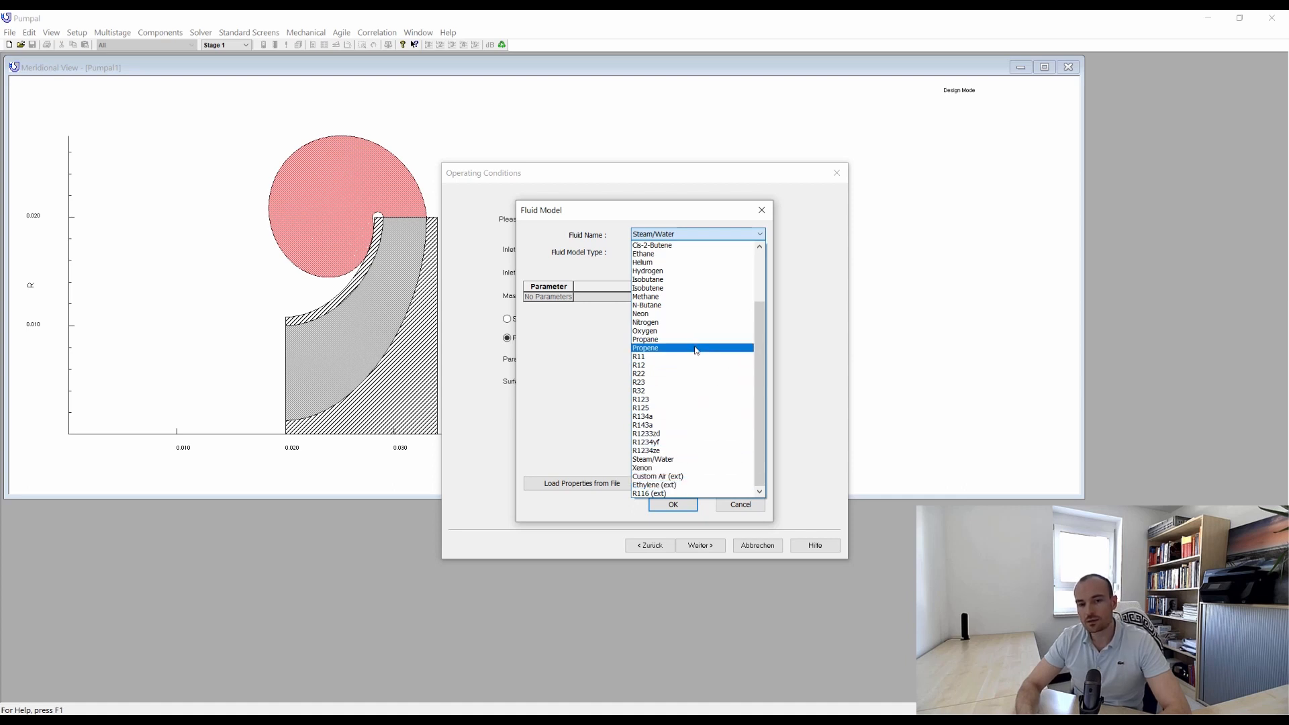
click(695, 296)
click(703, 254)
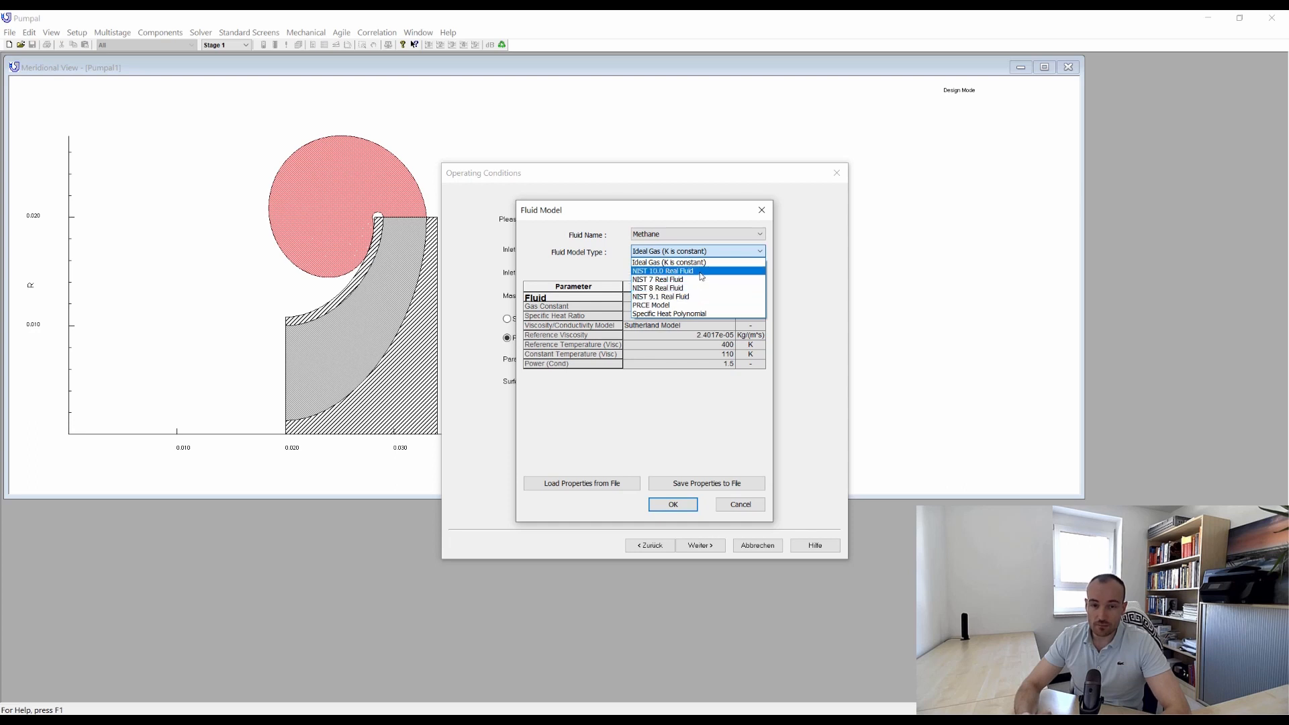
click(701, 271)
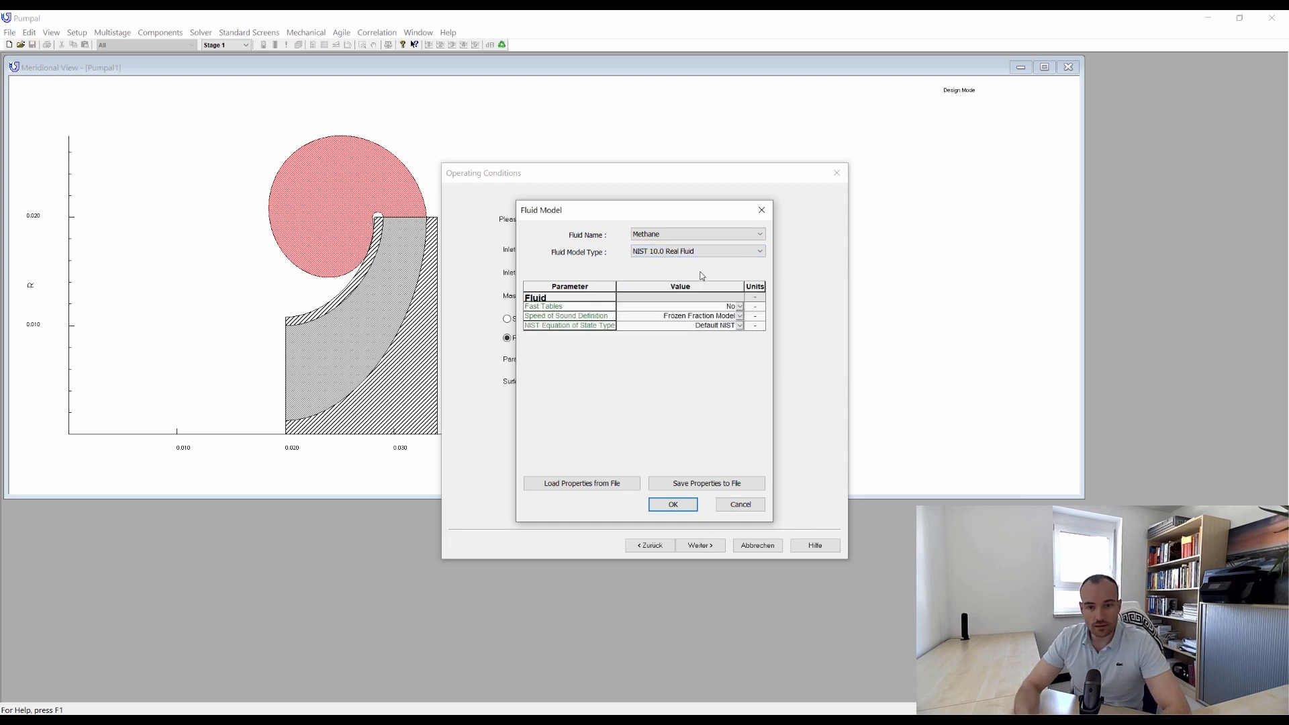
click(680, 504)
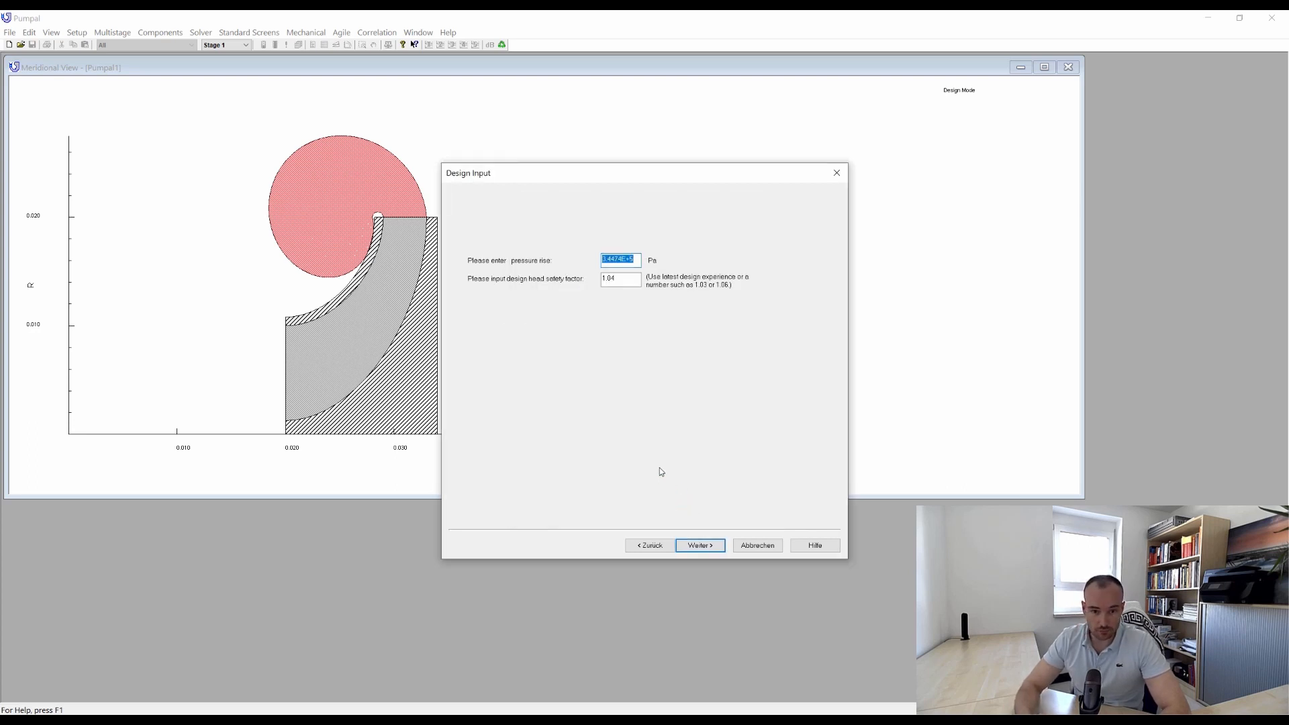
Set the design pressure rise to 2e6 Pa and accept Minimum NPSHR optimization and the default impeller inlet radius ratio.
text(2e6)
key(Tab)
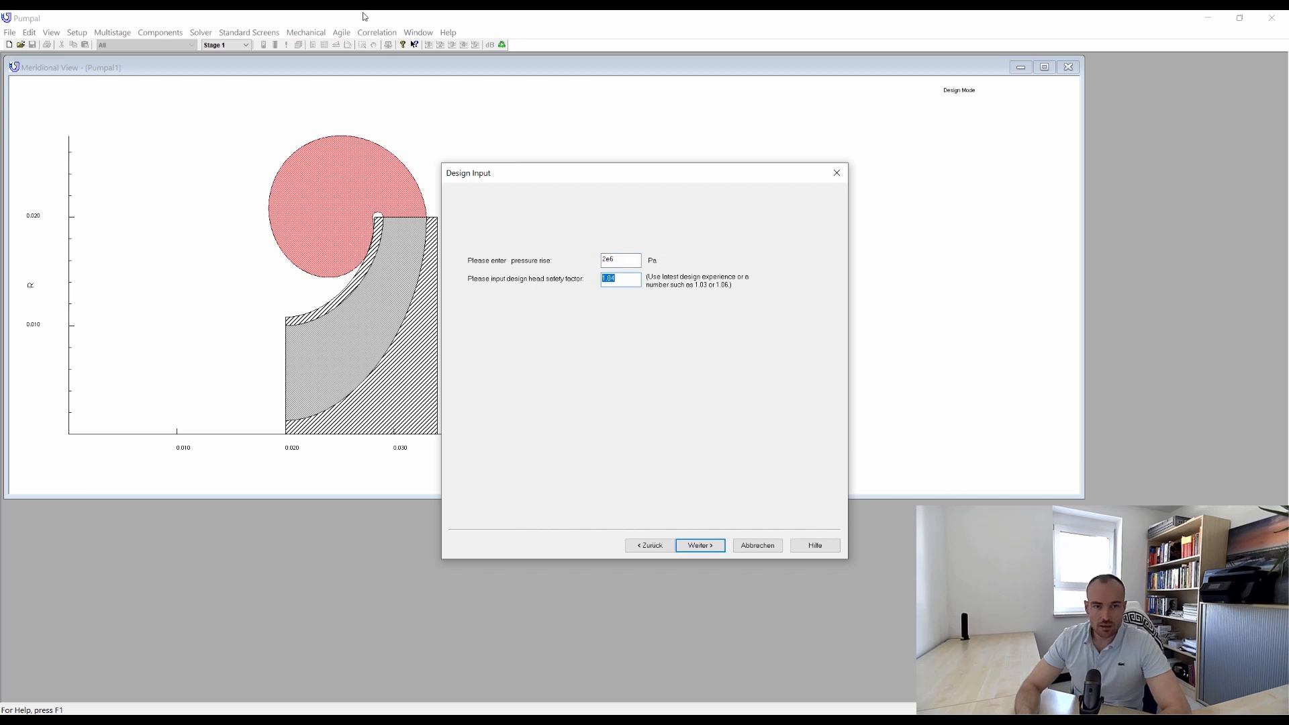
click(714, 546)
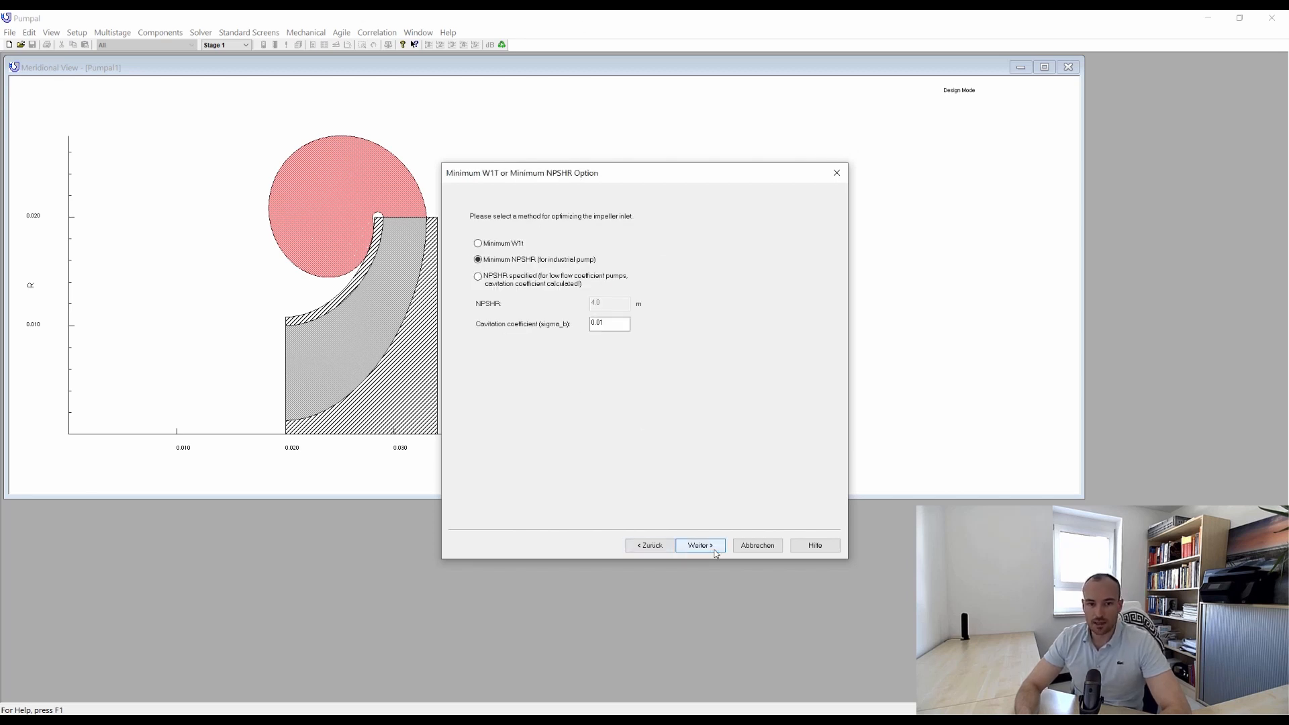
click(715, 550)
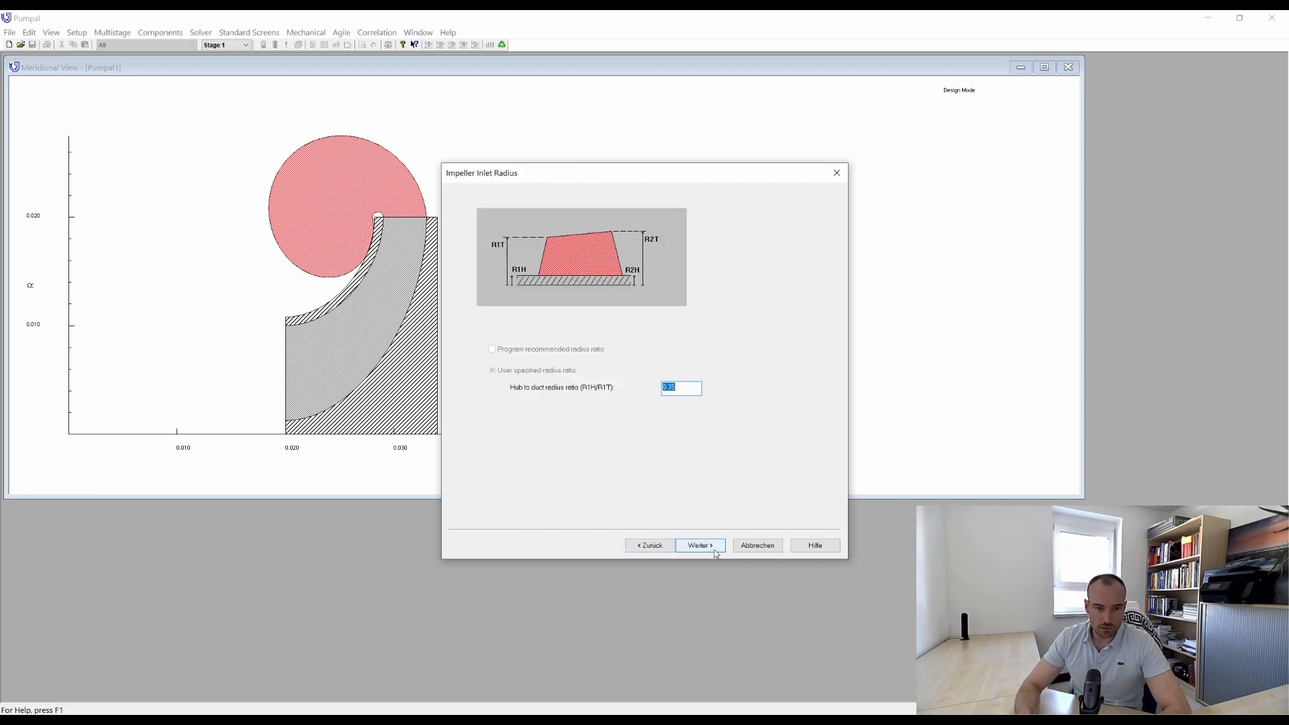
click(713, 548)
Set the leading edge thickness at the shroud to 0.003 m with 4 inlet vanes, and accept the user-specified inlet velocity gradient.
click(524, 362)
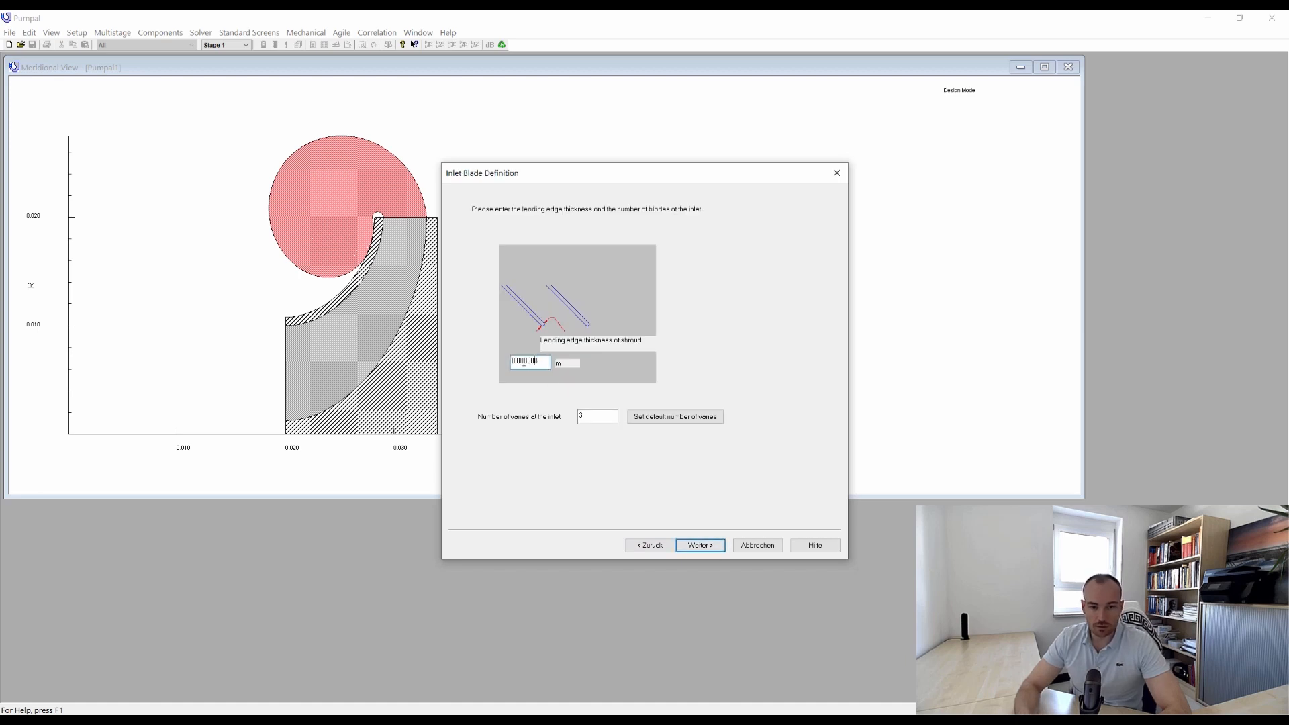
text(3)
double_click(579, 416)
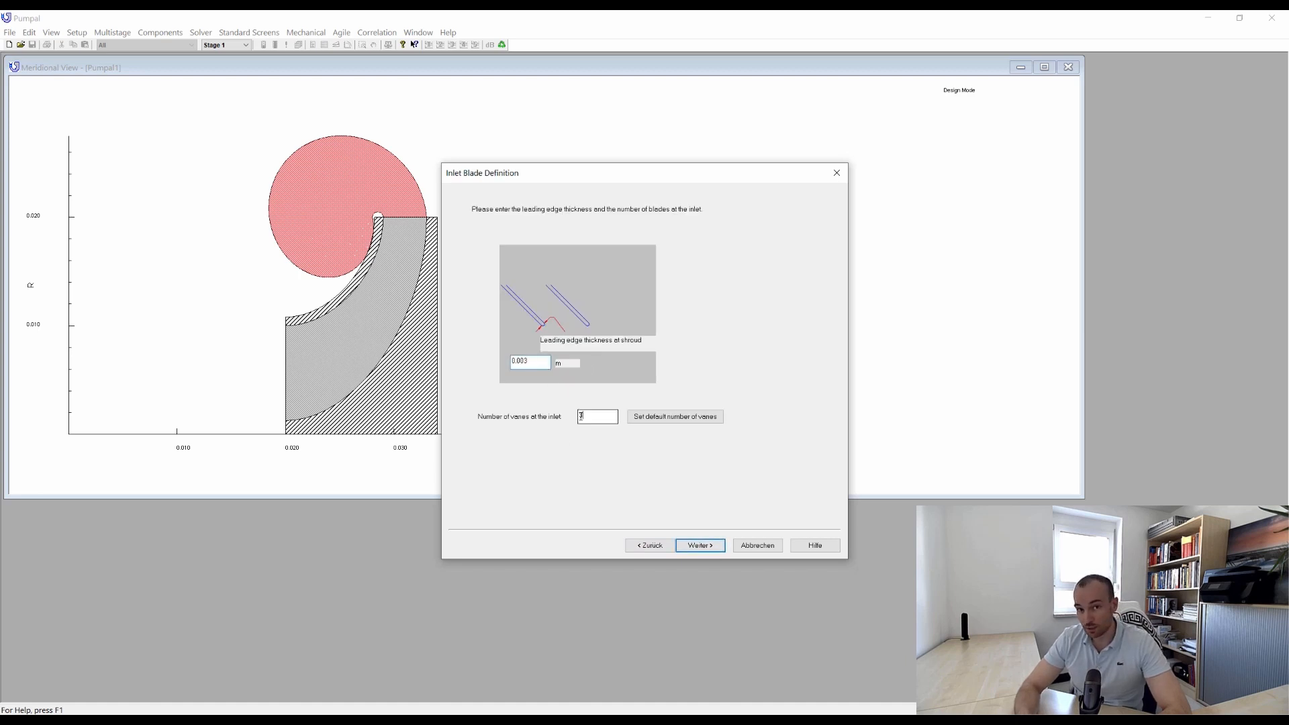
click(701, 545)
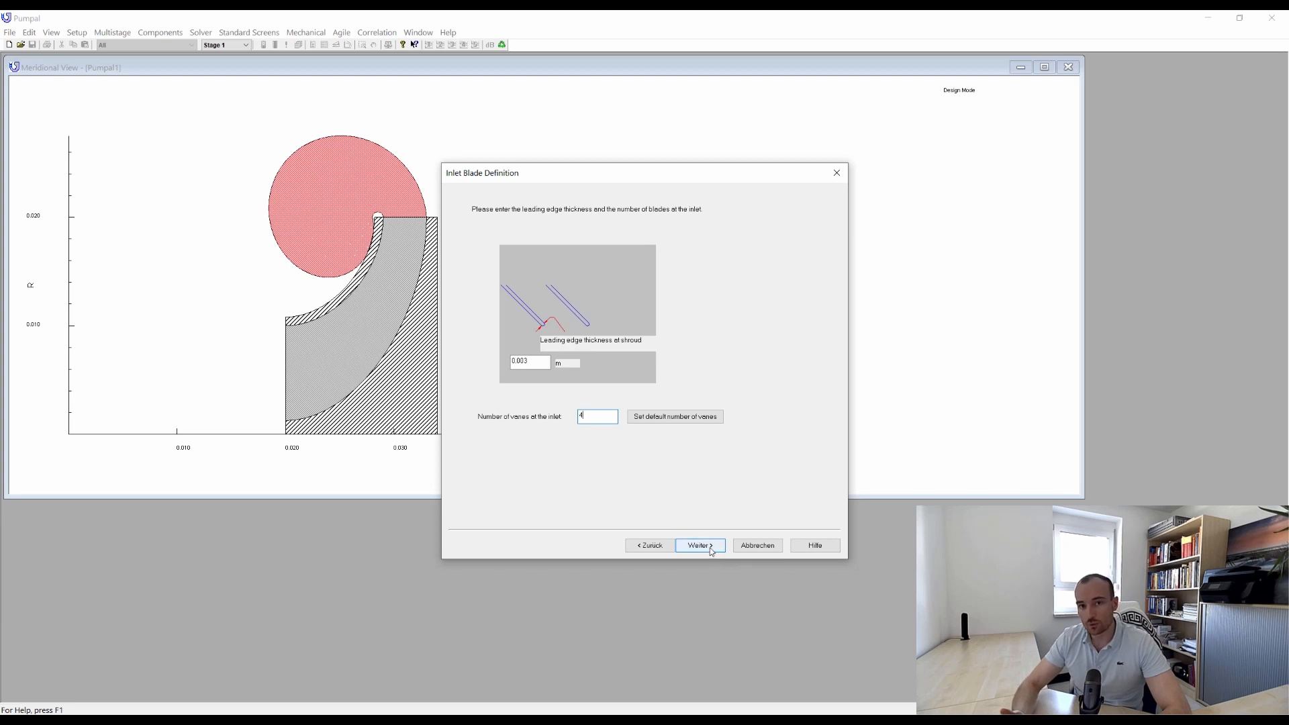
click(700, 545)
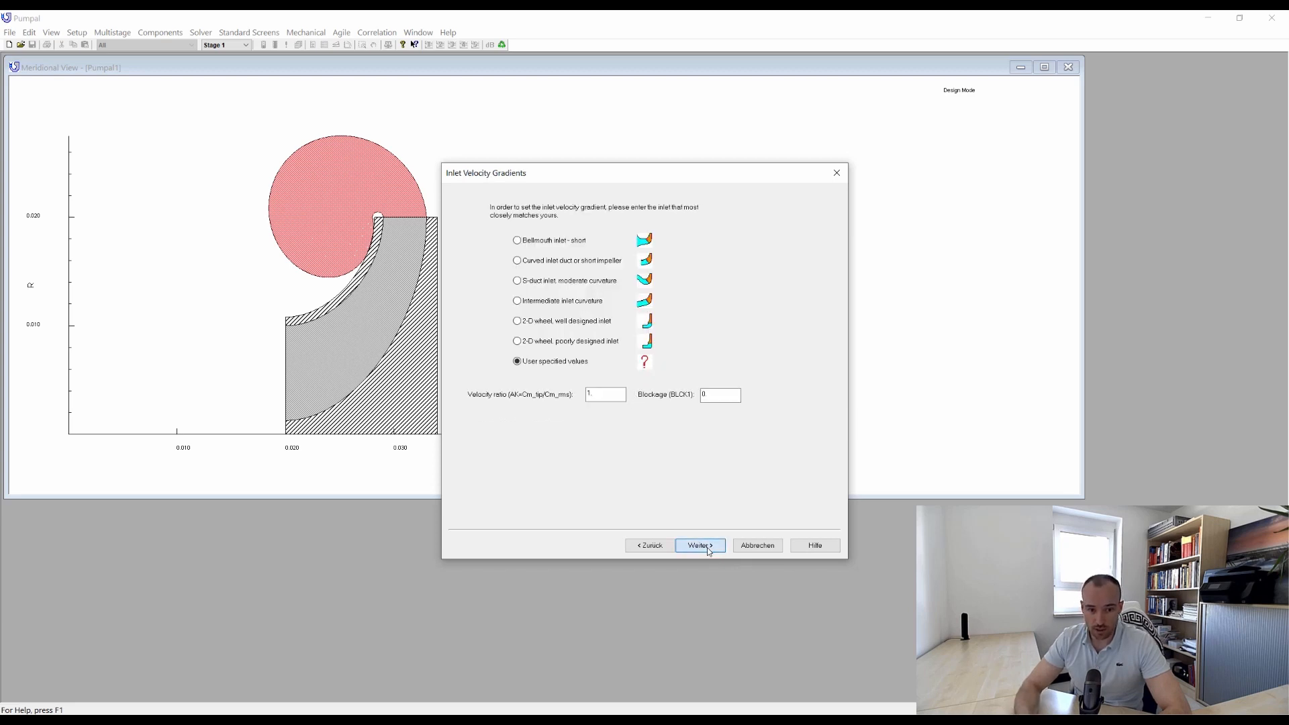
Set the impeller's trailing edge thickness to 0.003 m and the vaneless diffuser's length to 0.02 m.
double_click(630, 413)
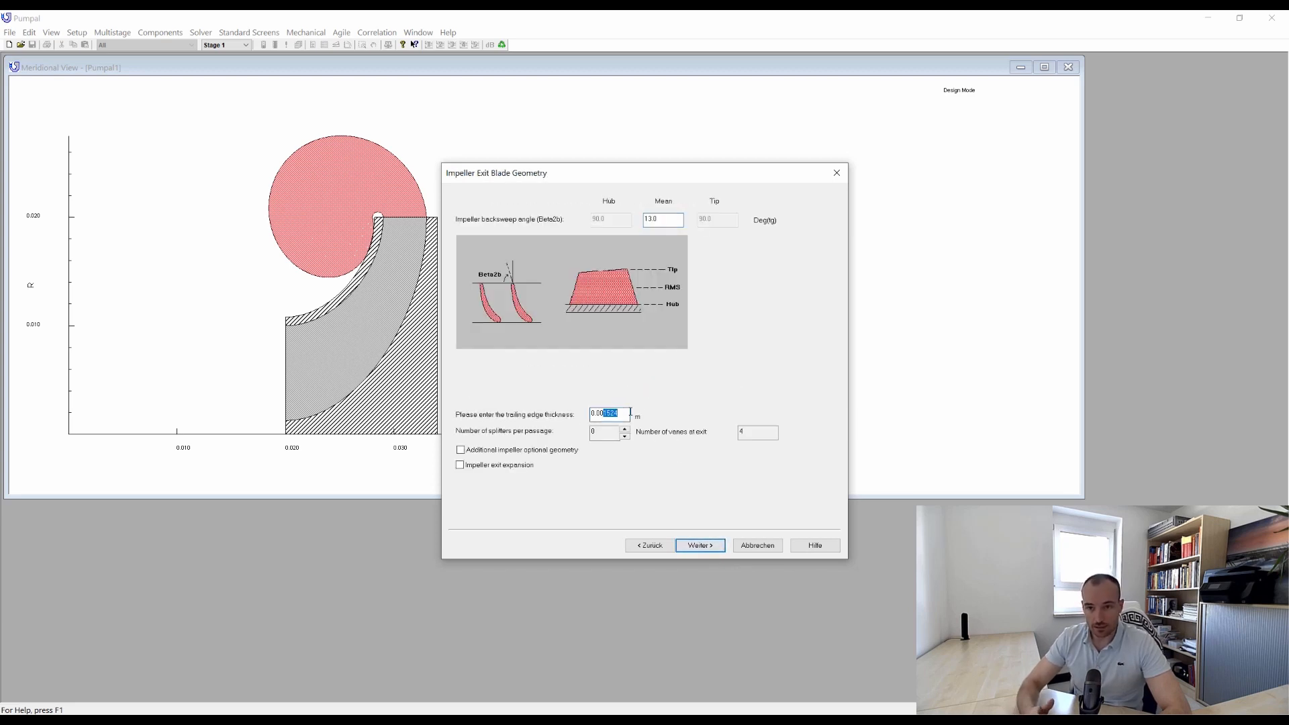
text(0.003)
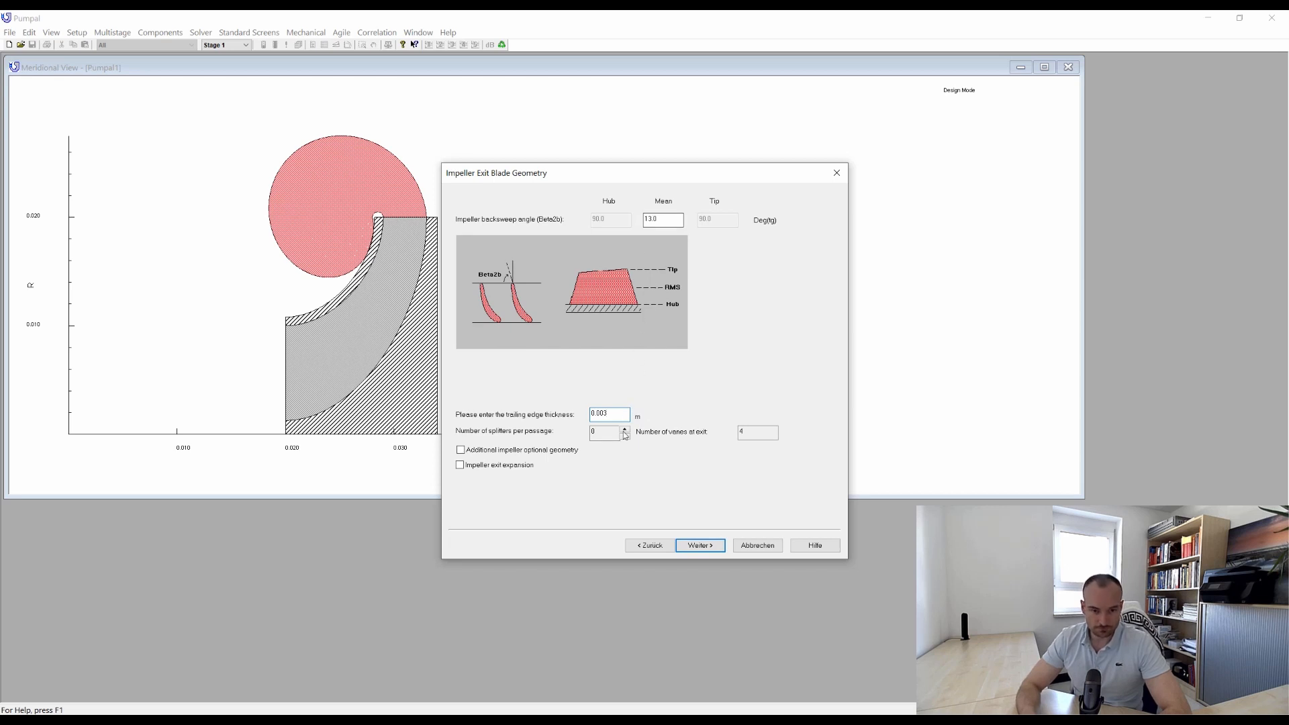
click(697, 548)
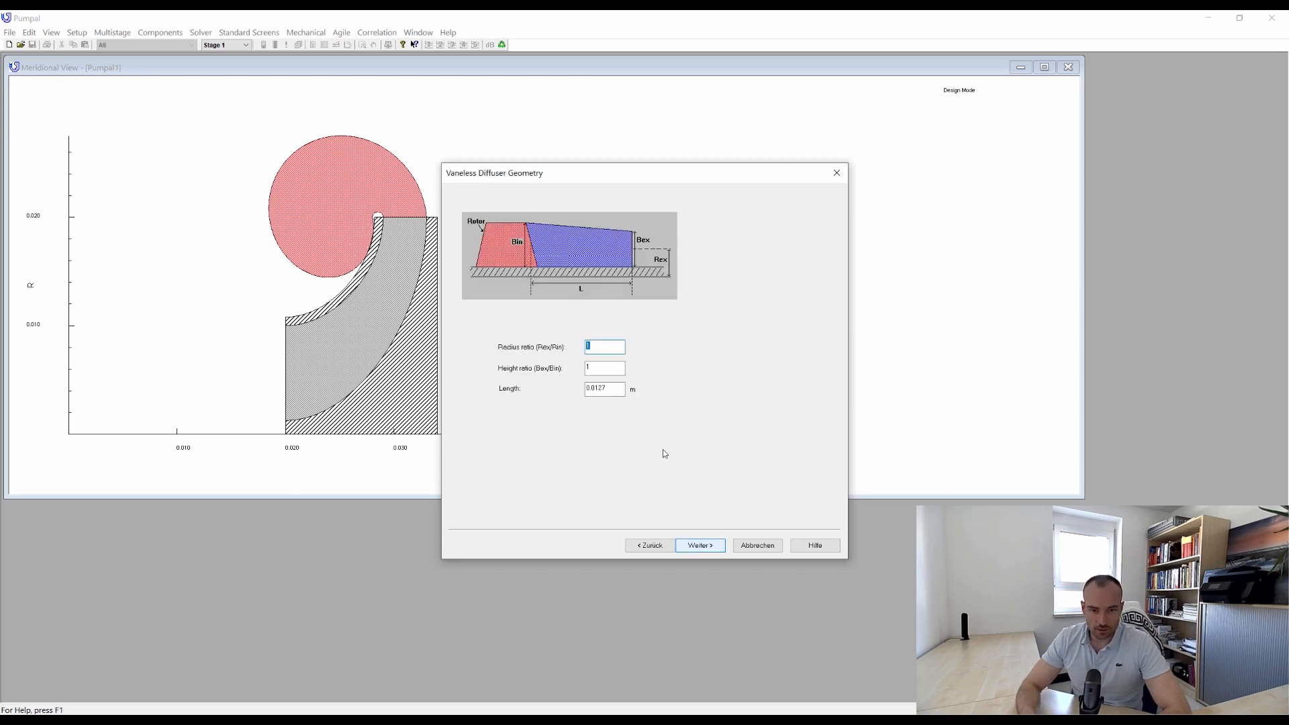
drag(607, 388, 619, 388)
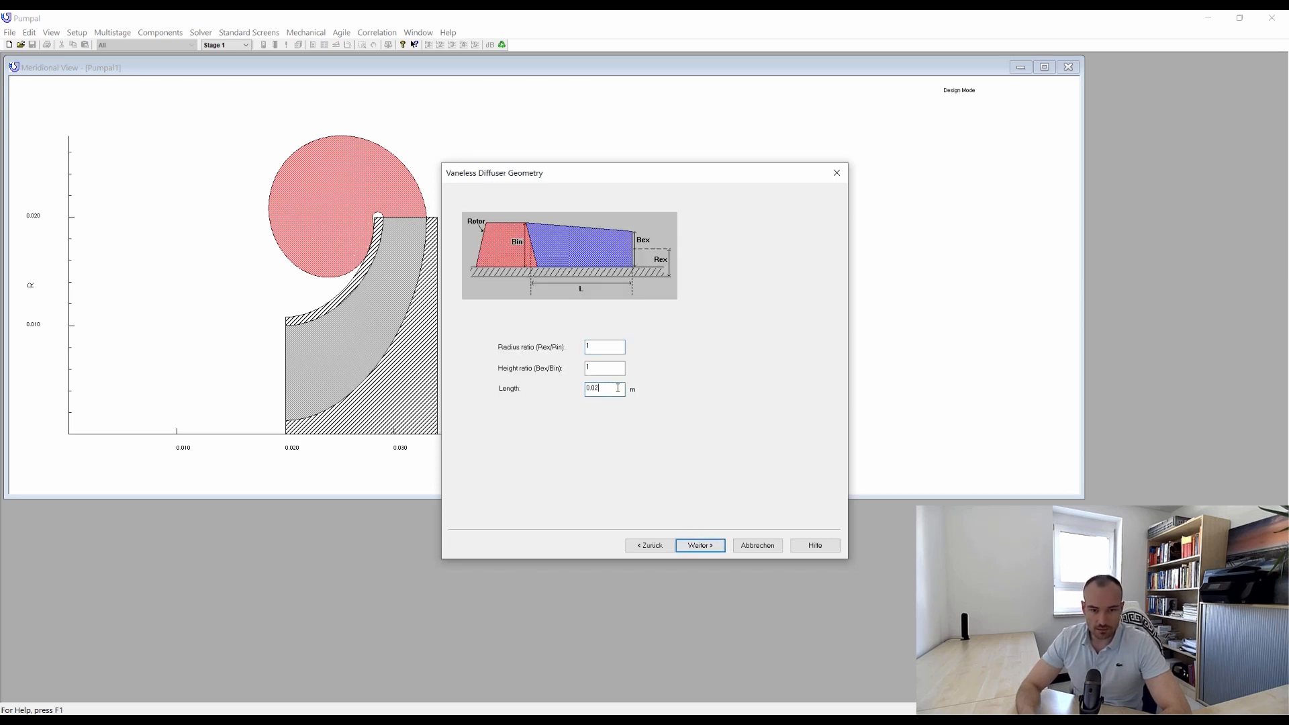
click(698, 546)
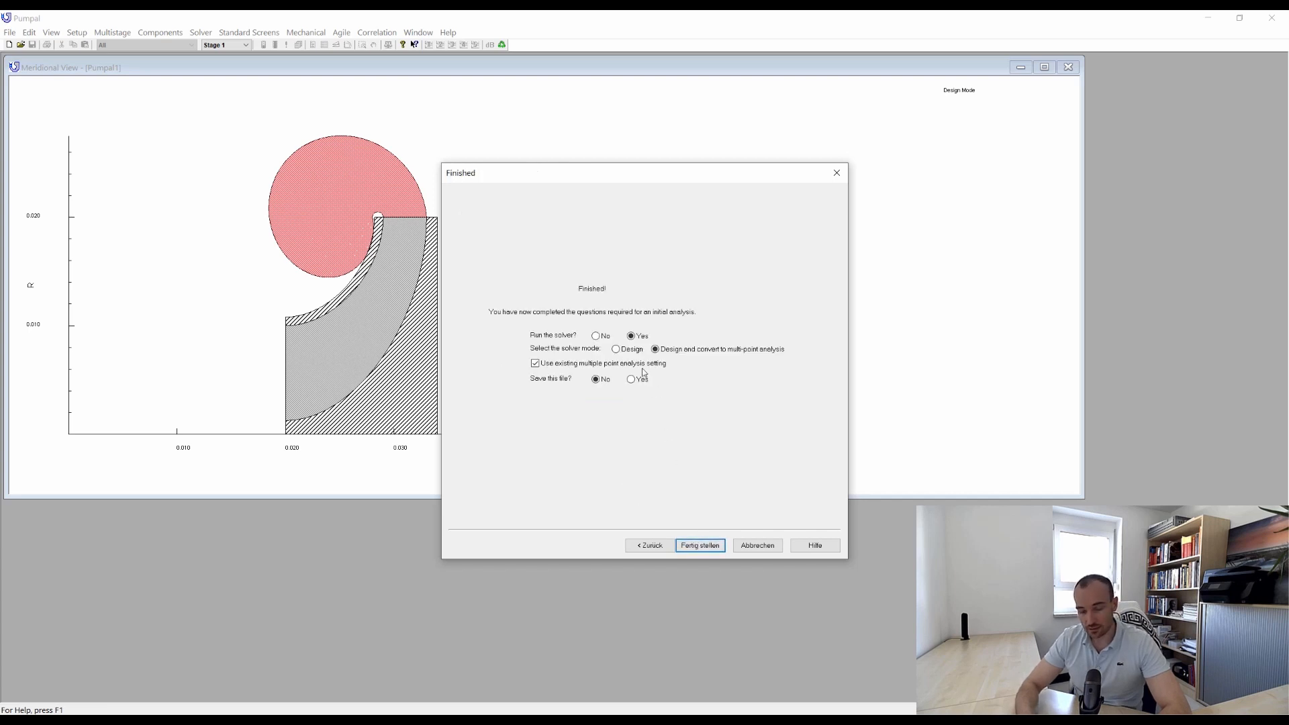
Finish the wizard by running the solver in Design mode and saving the file as prelim_design_stage-1.
click(617, 349)
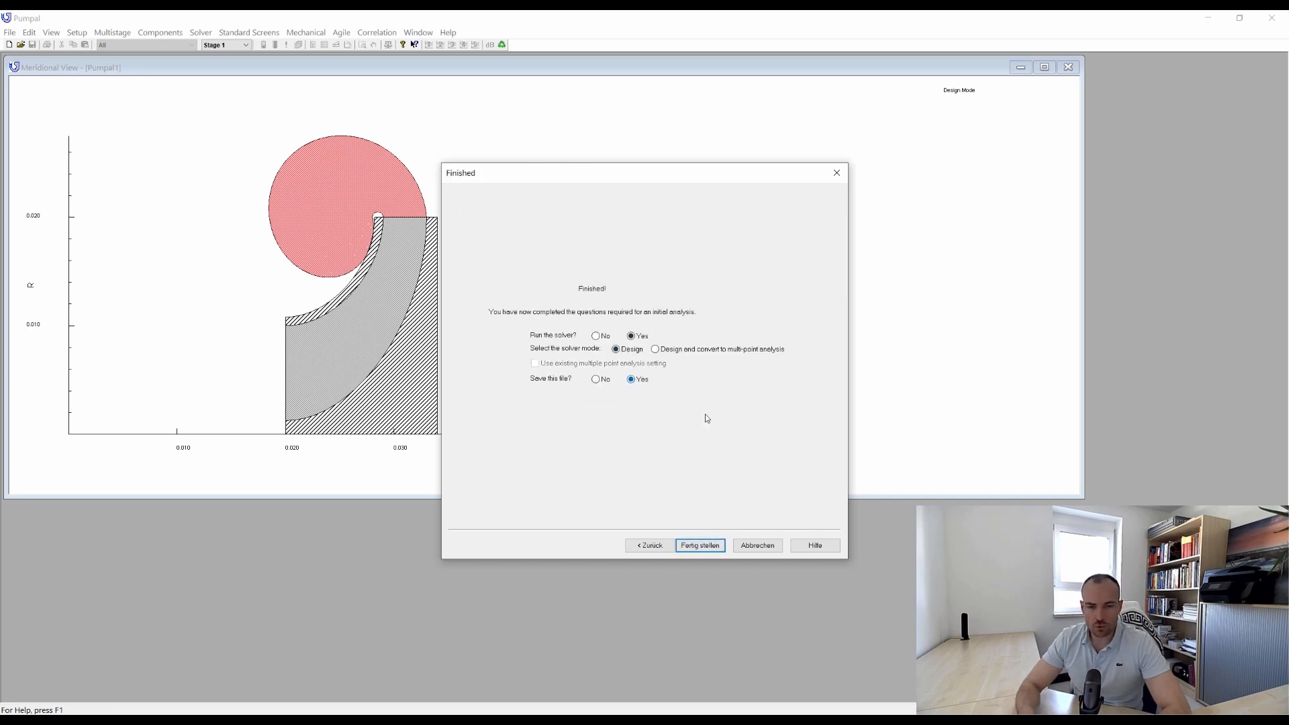
click(699, 545)
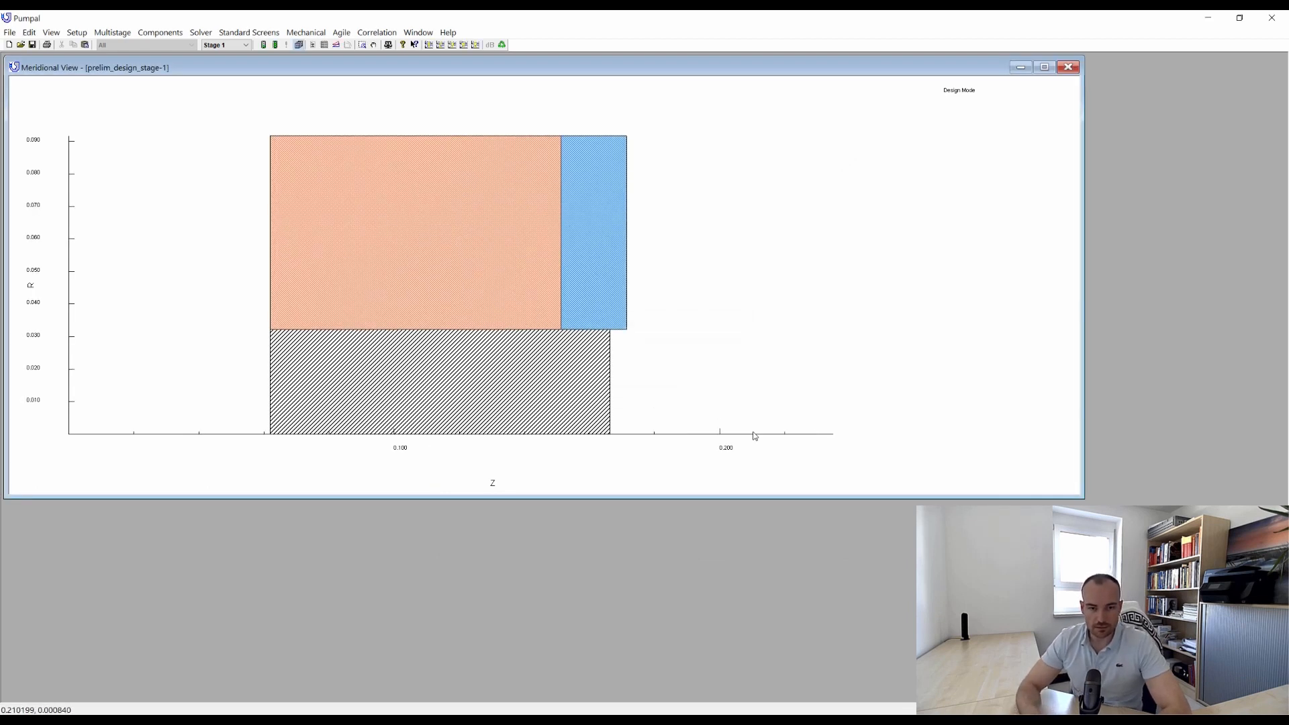
Review the stage's upstream conditions and the impeller inlet and exit settings in the meridional view.
click(1044, 66)
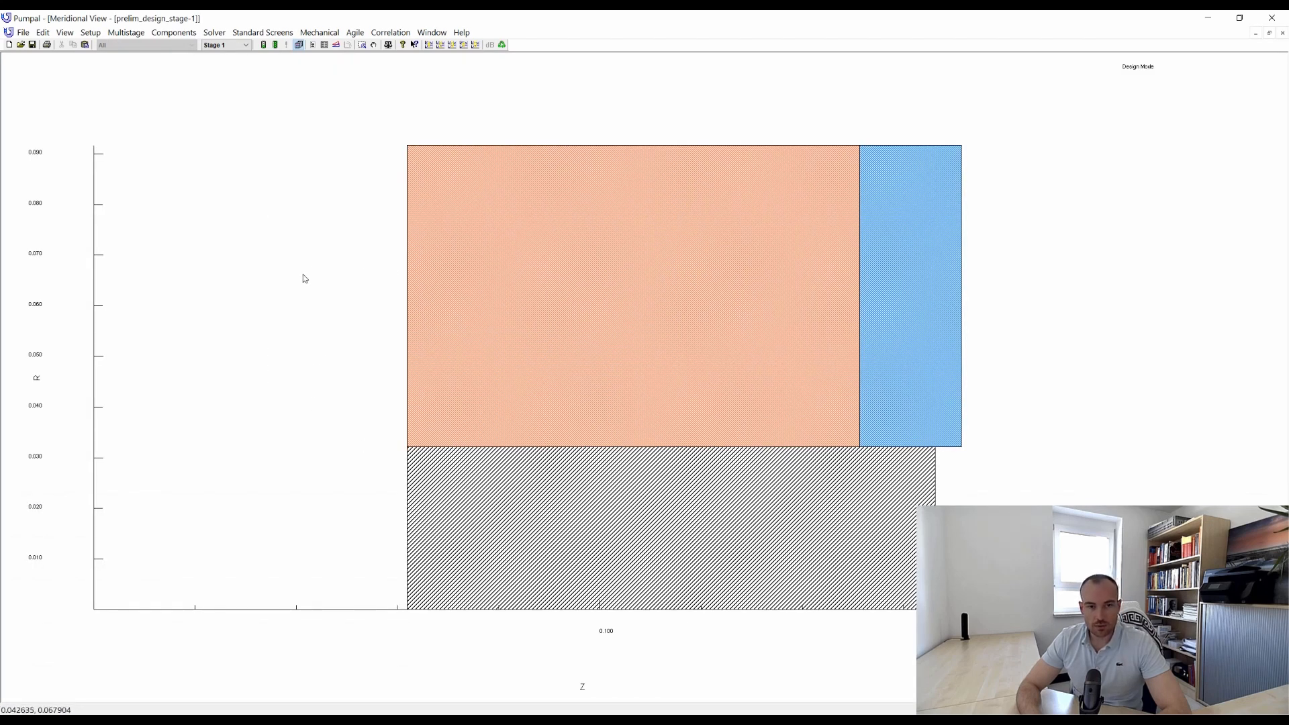
double_click(265, 293)
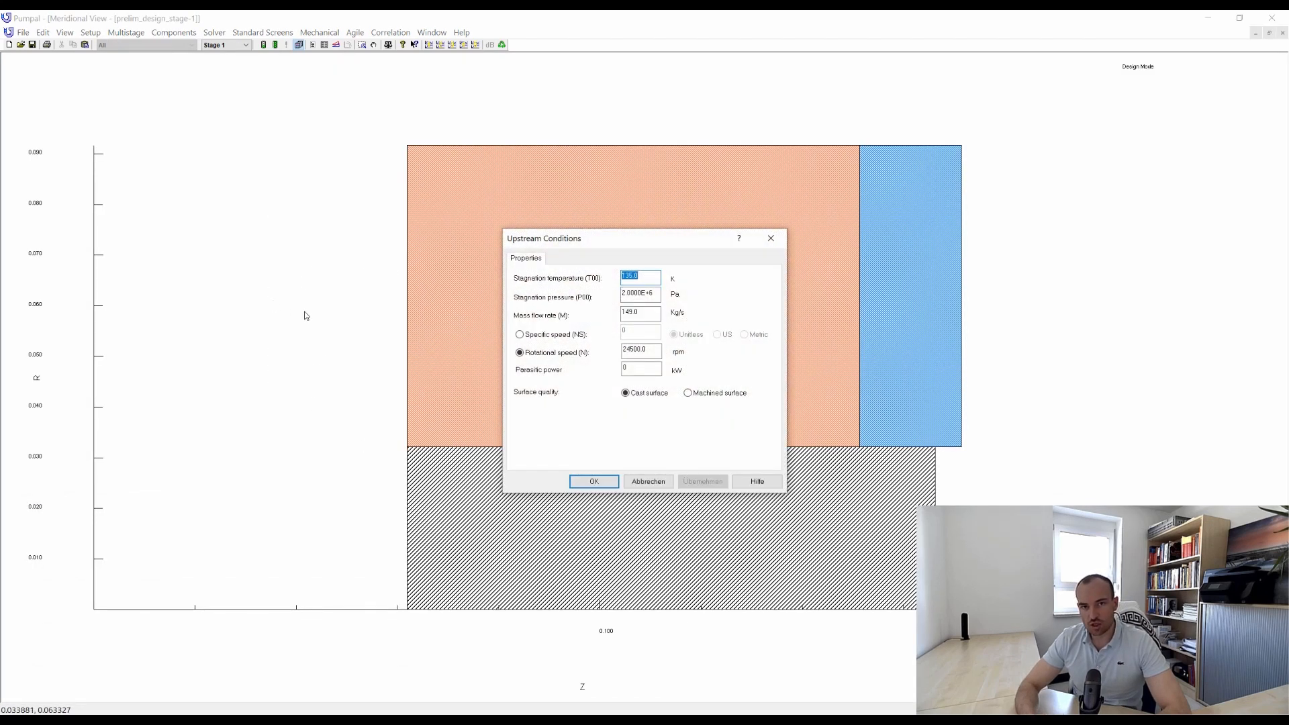
click(594, 481)
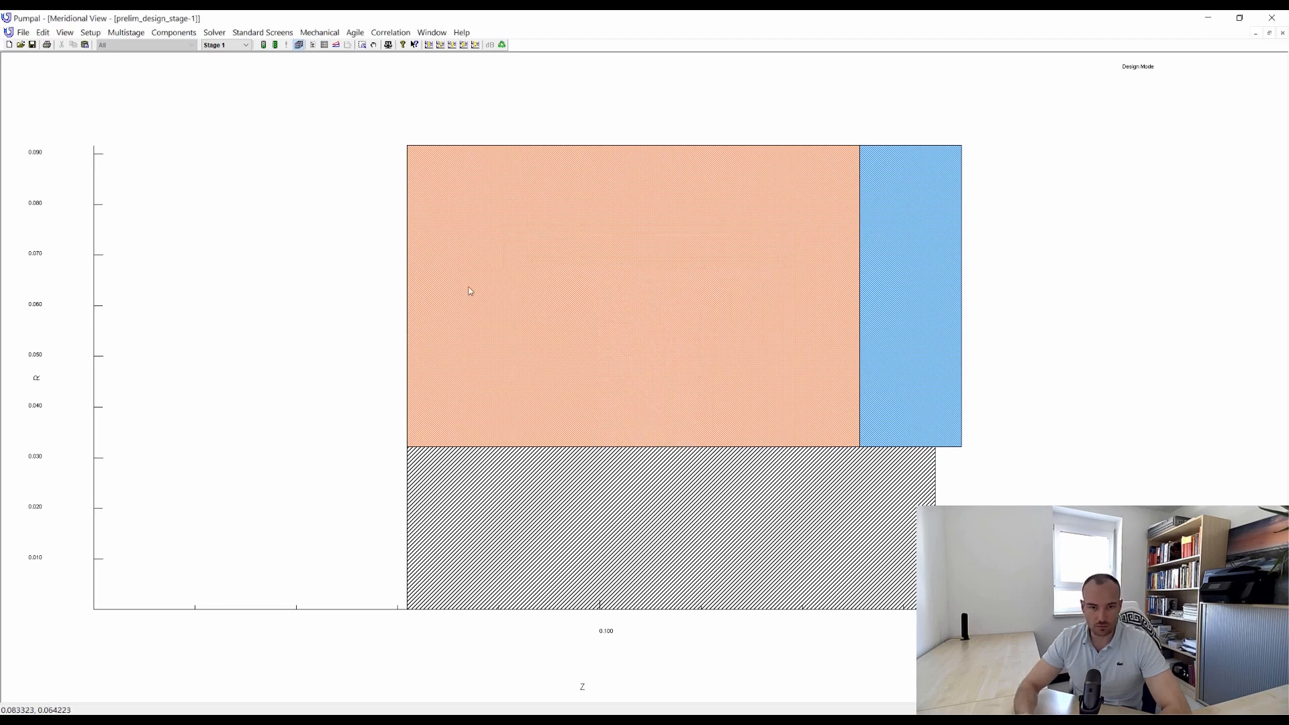
double_click(427, 282)
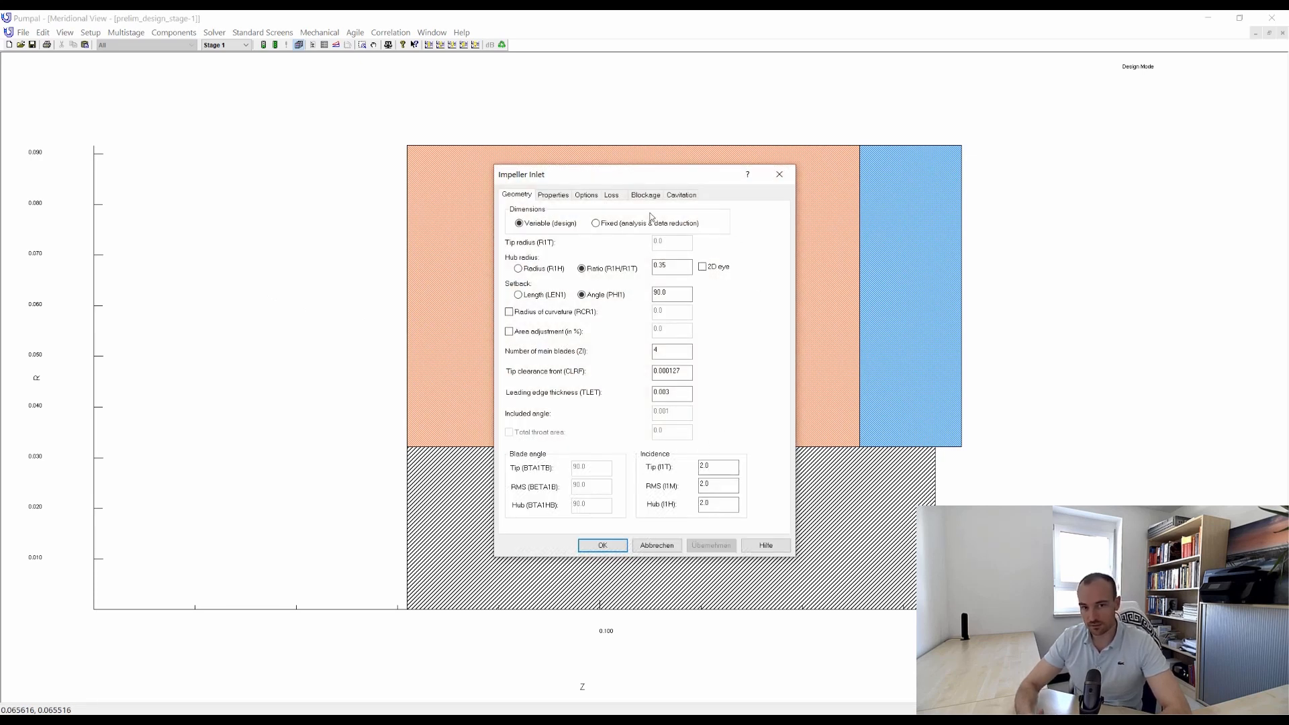
click(779, 174)
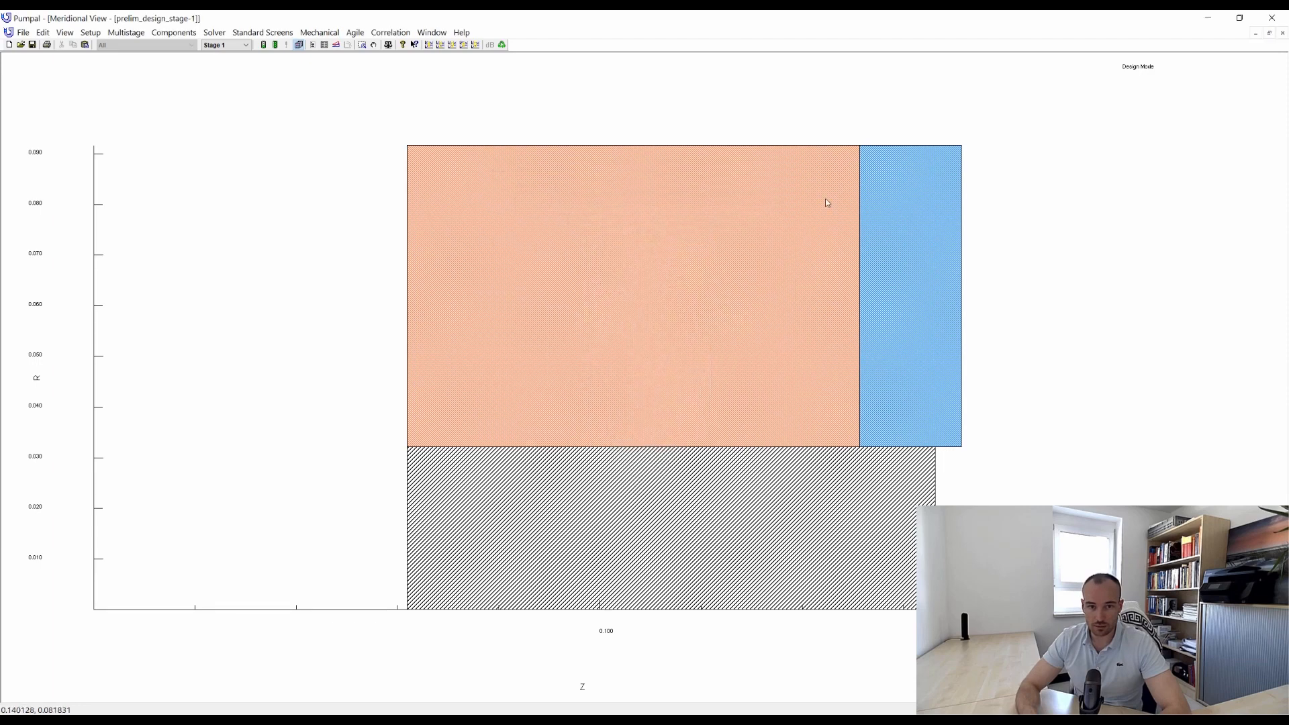
double_click(852, 195)
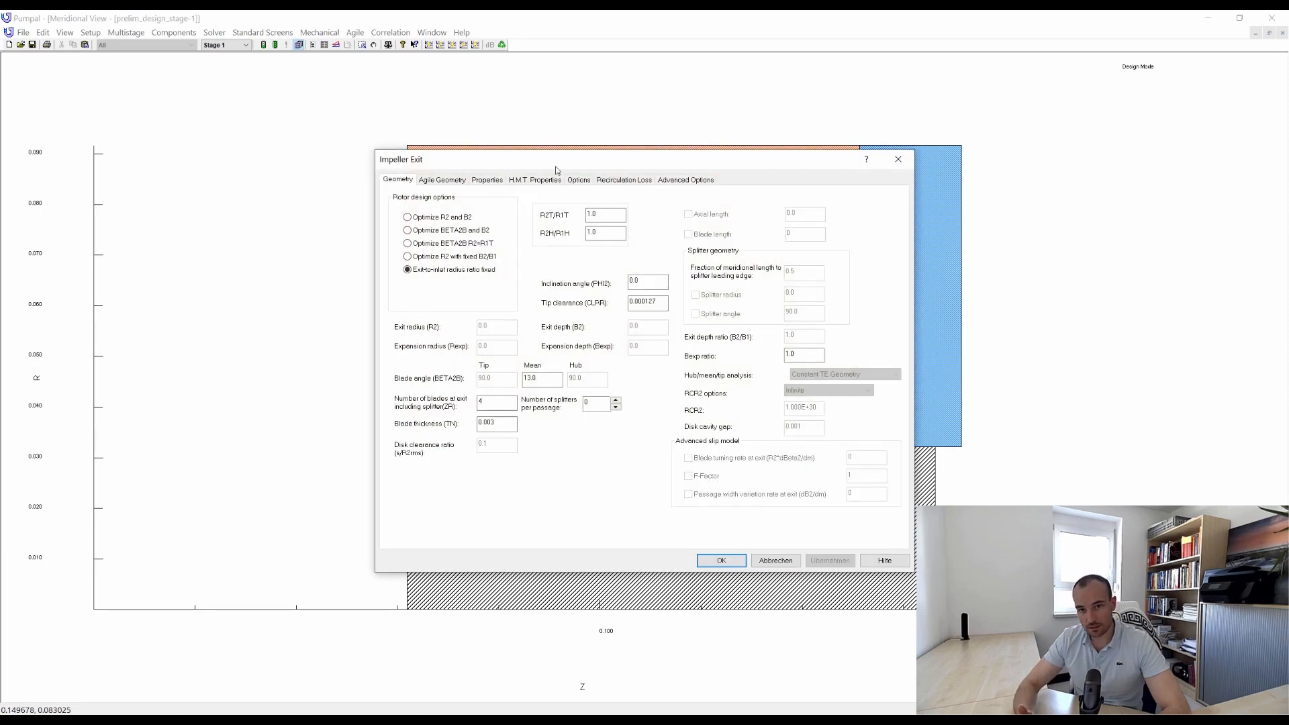
click(898, 160)
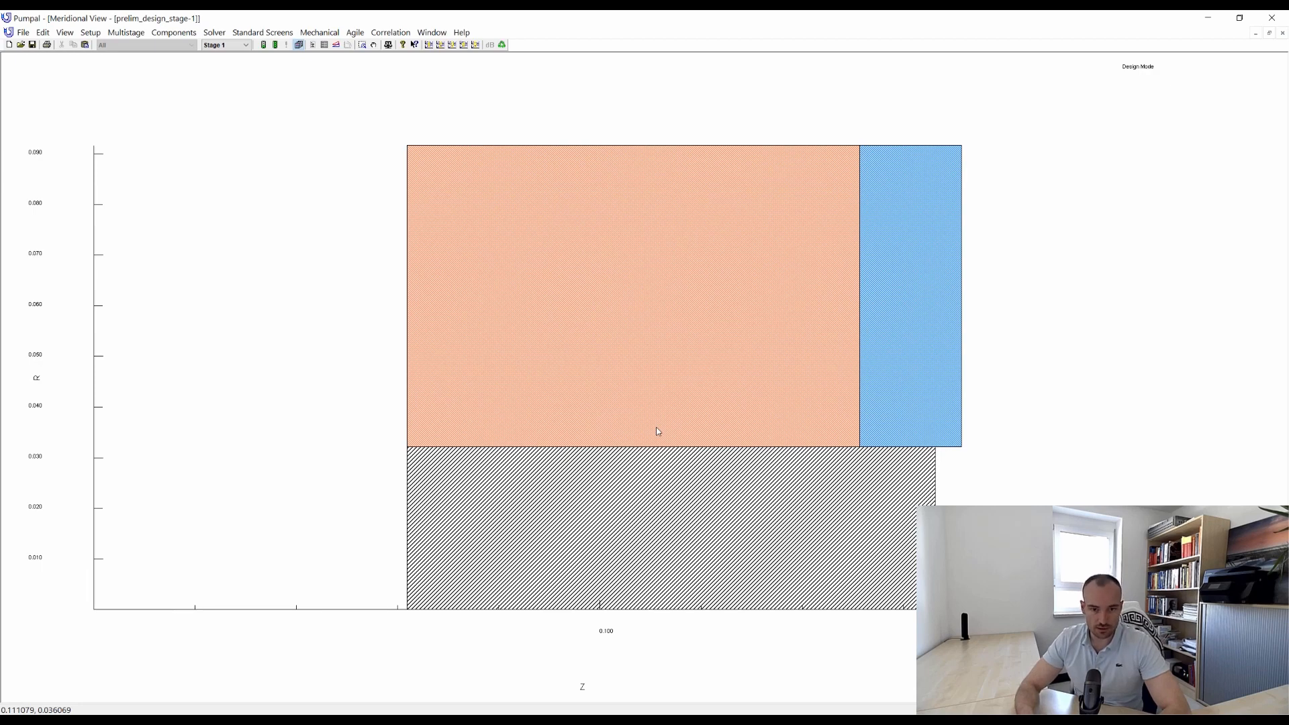
double_click(417, 311)
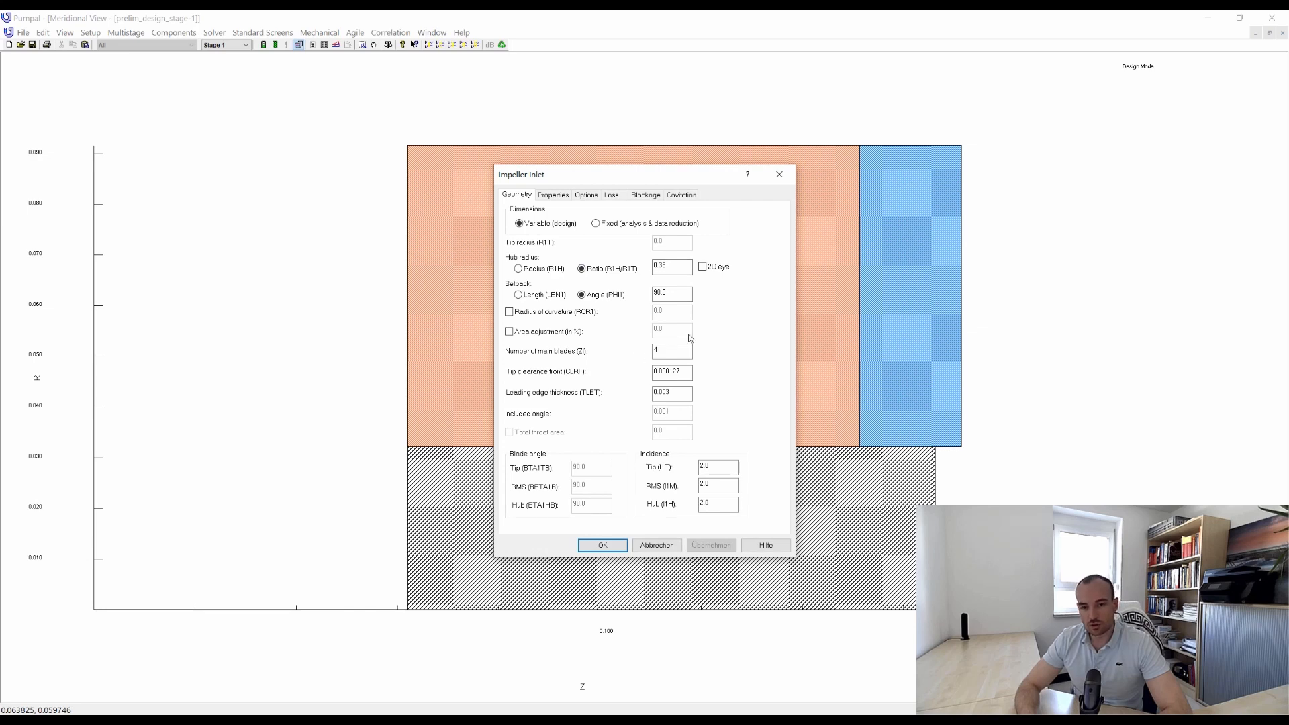
click(787, 178)
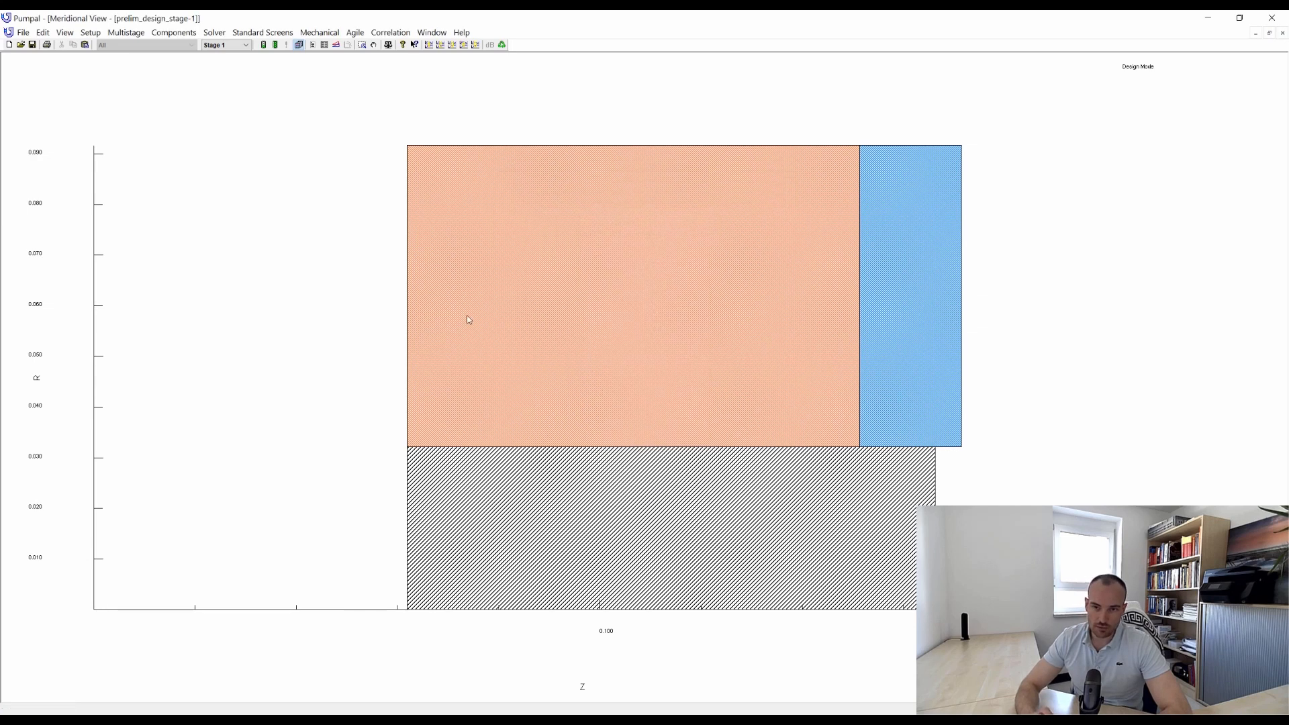
Set up the Design Helper to maximize the calculated total dynamic head.
click(221, 36)
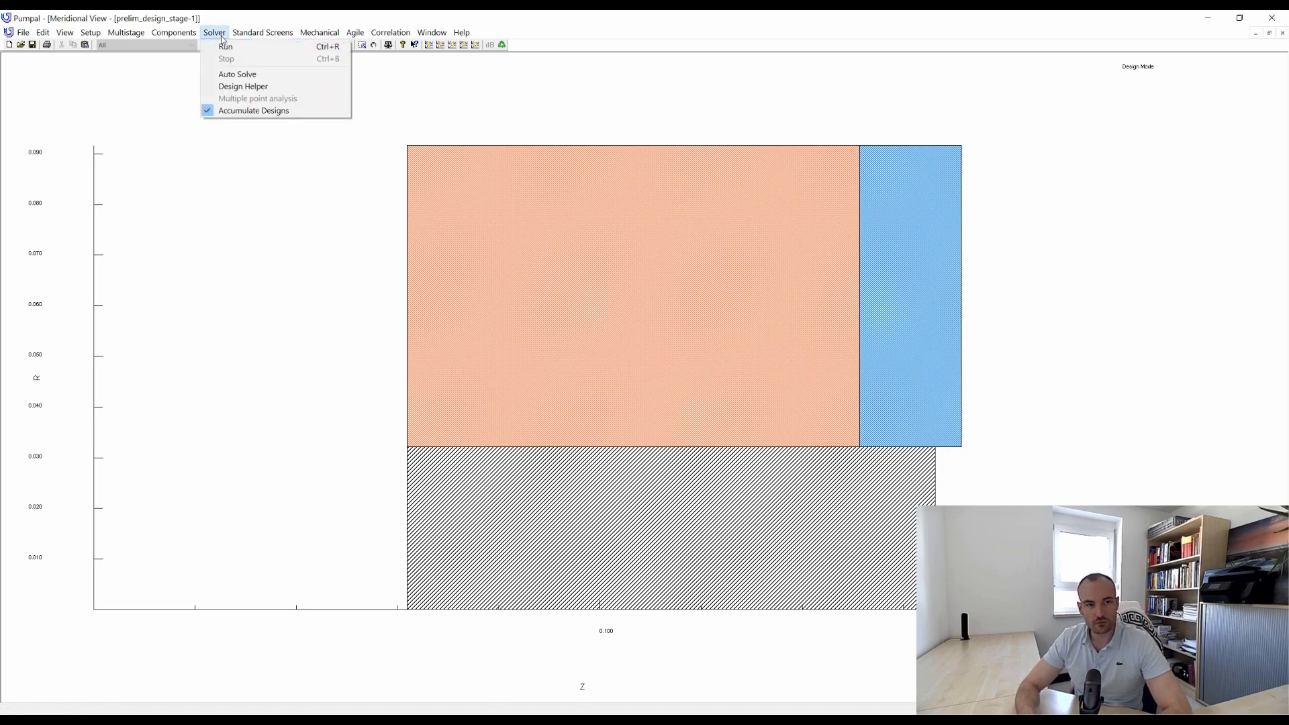
click(247, 87)
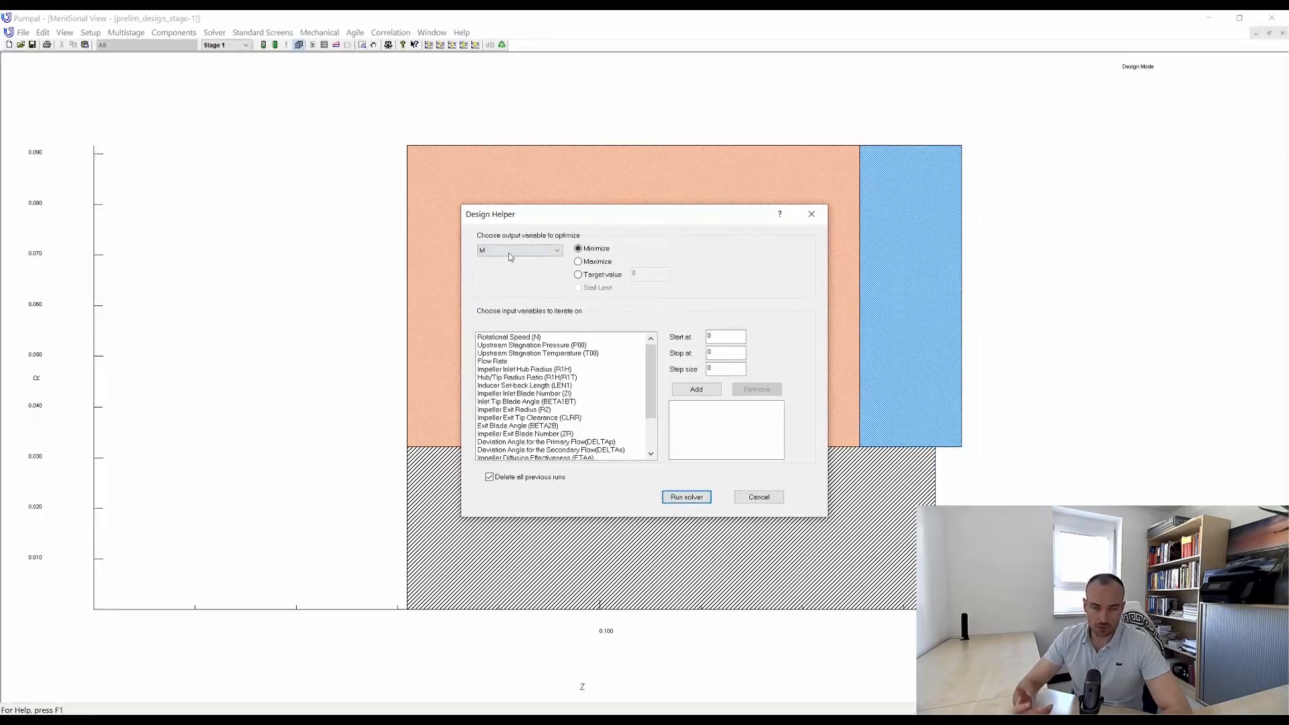
click(692, 342)
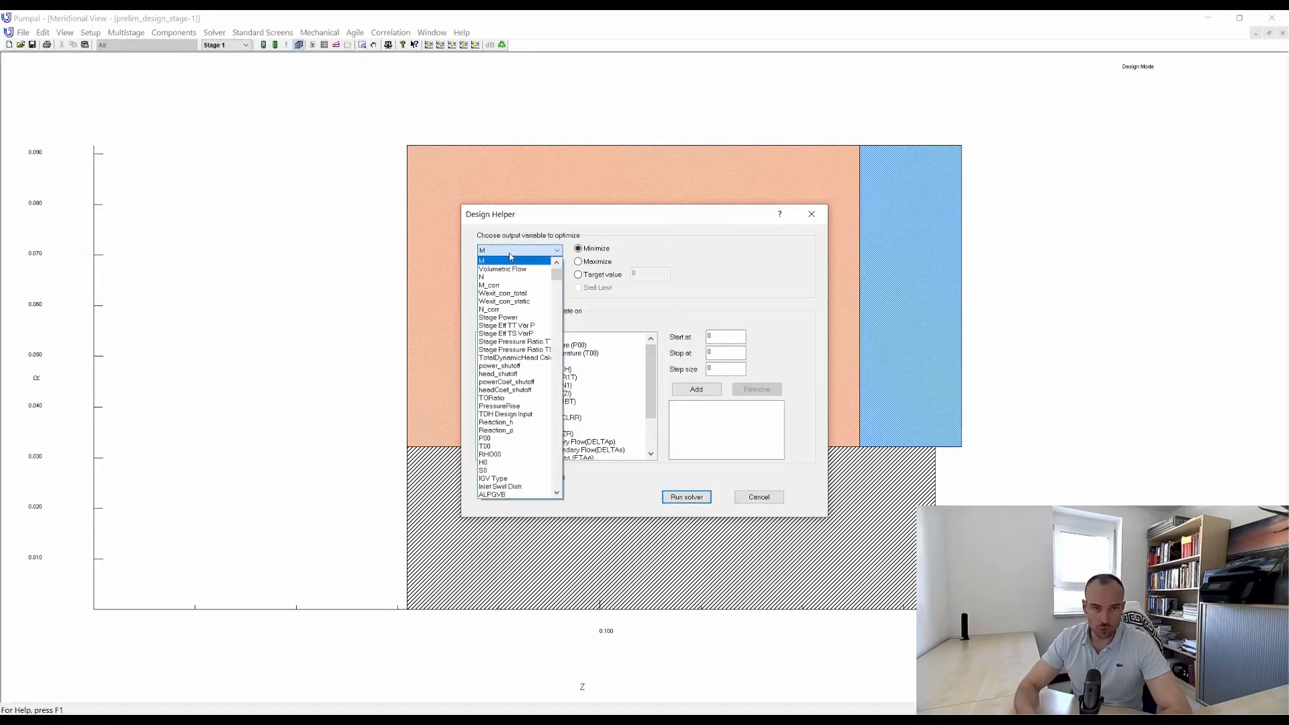
click(514, 357)
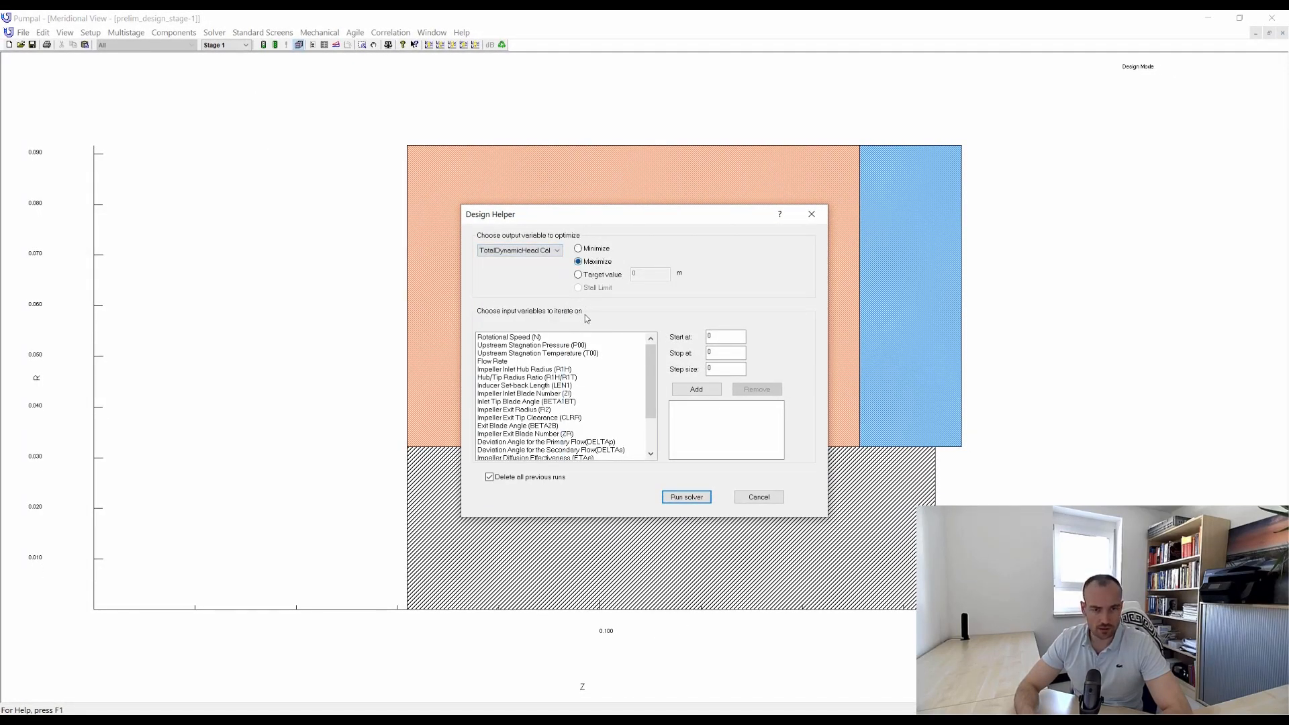
Iterate on the Hub/Tip Radius Ratio (R1H/R1T) from 0.3 to 0.5 with a step size of 0.05 and run the solver.
click(560, 378)
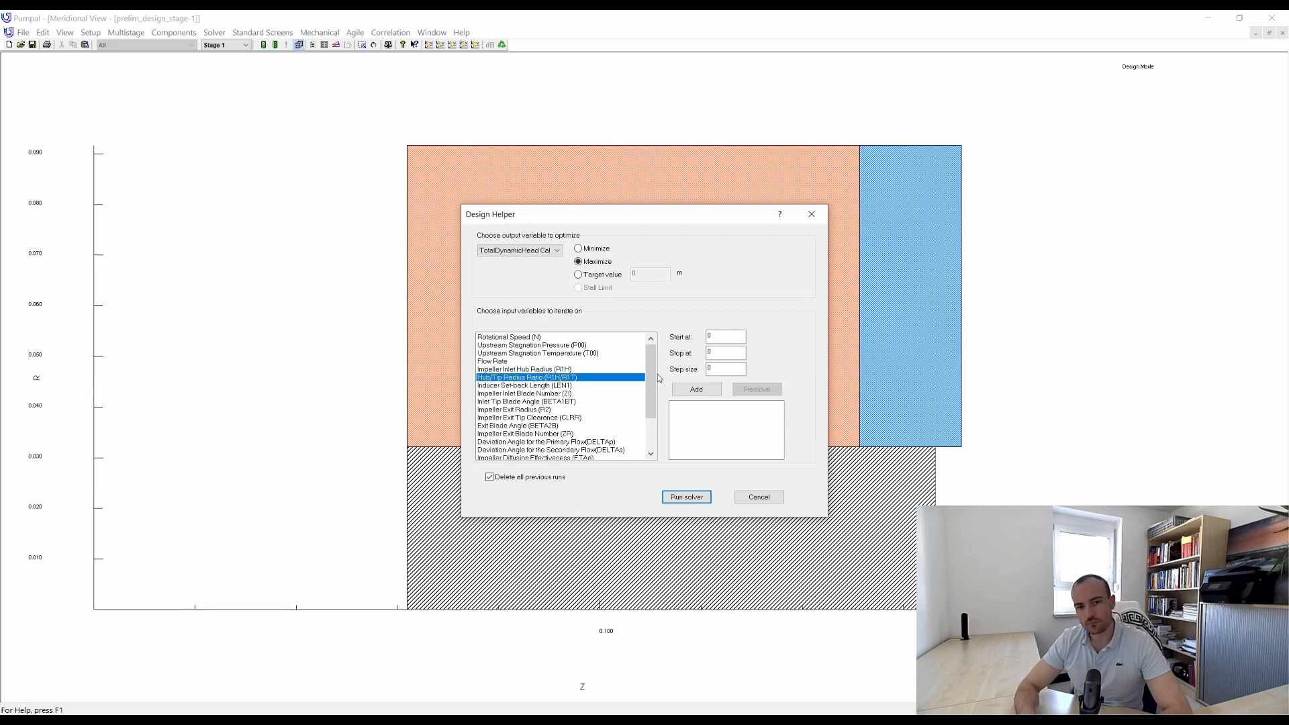
click(730, 335)
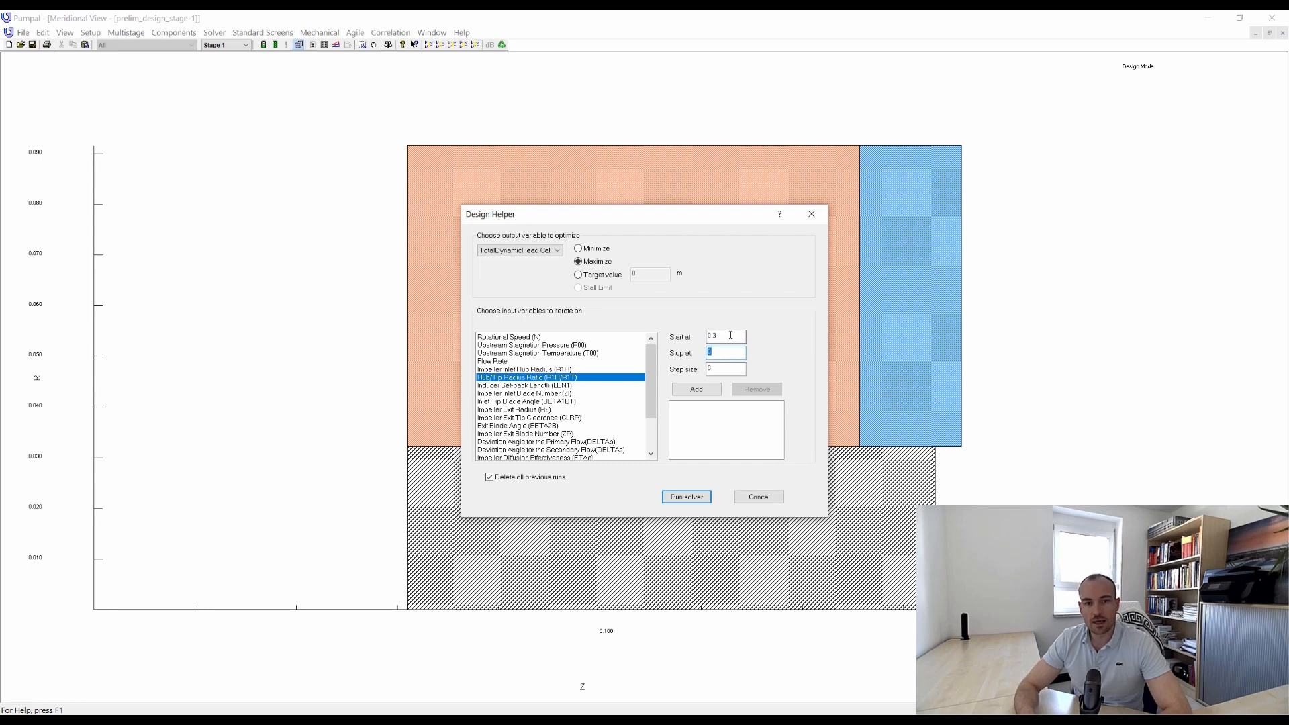
click(721, 367)
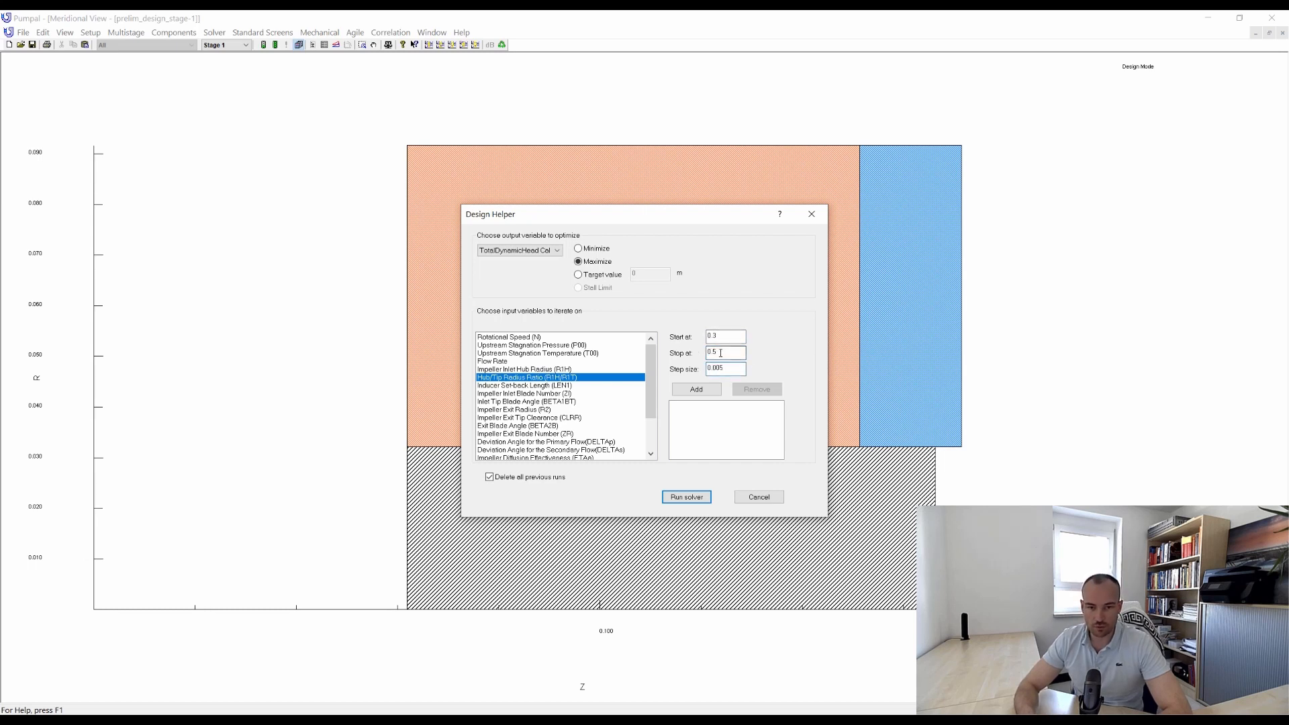
click(696, 389)
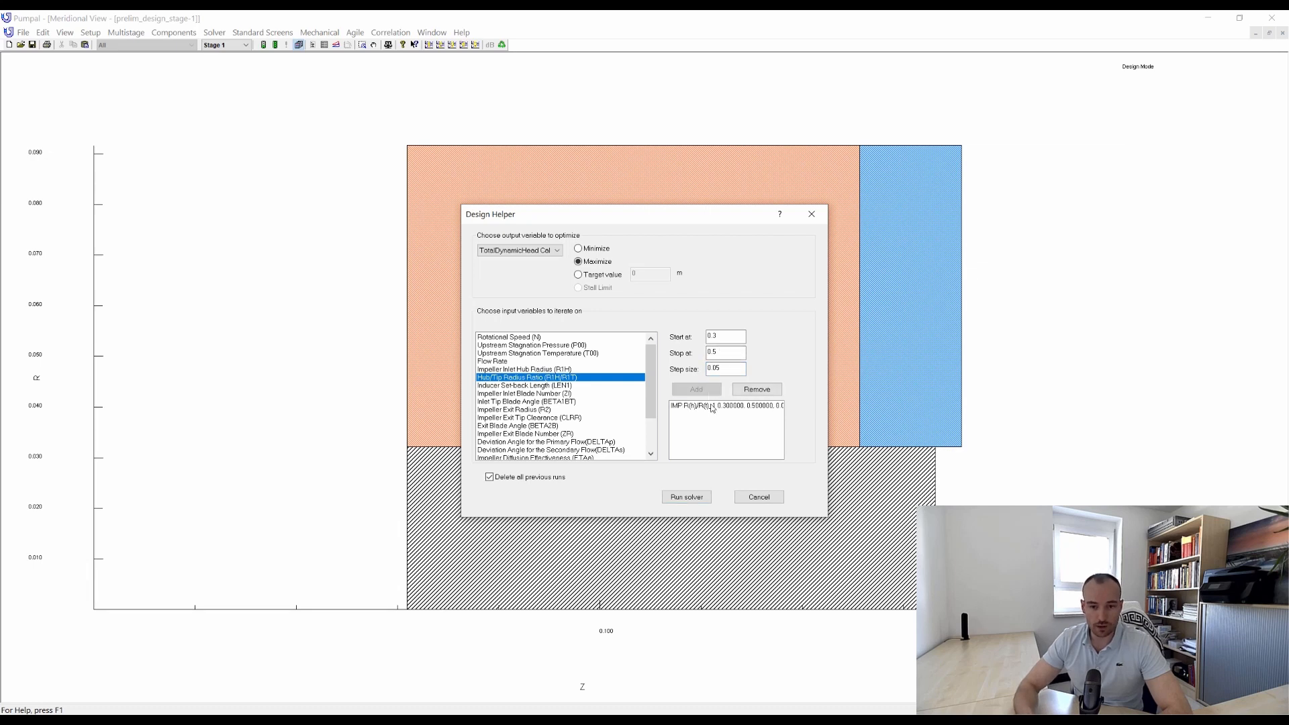
click(712, 406)
click(701, 498)
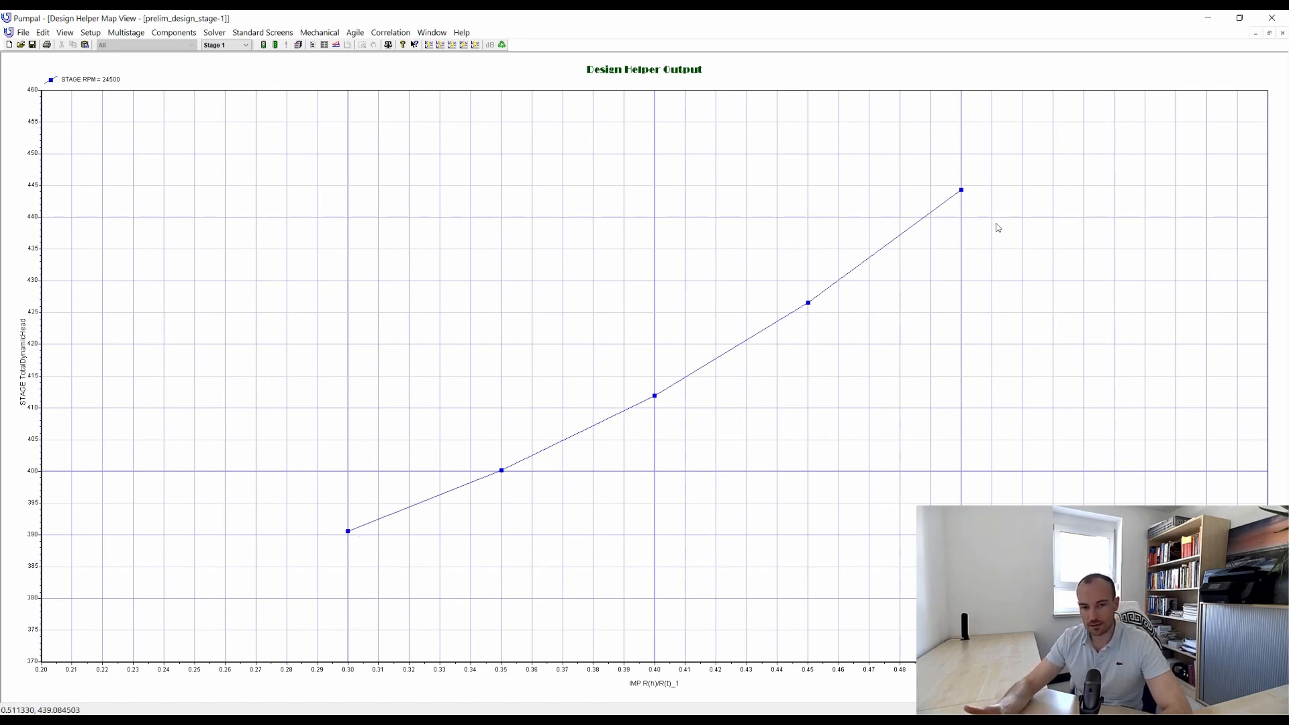
Plot STAGE EFF_TT against the hub/tip radius ratio in the Design Helper map, and close the map after viewing it.
right_click(1005, 170)
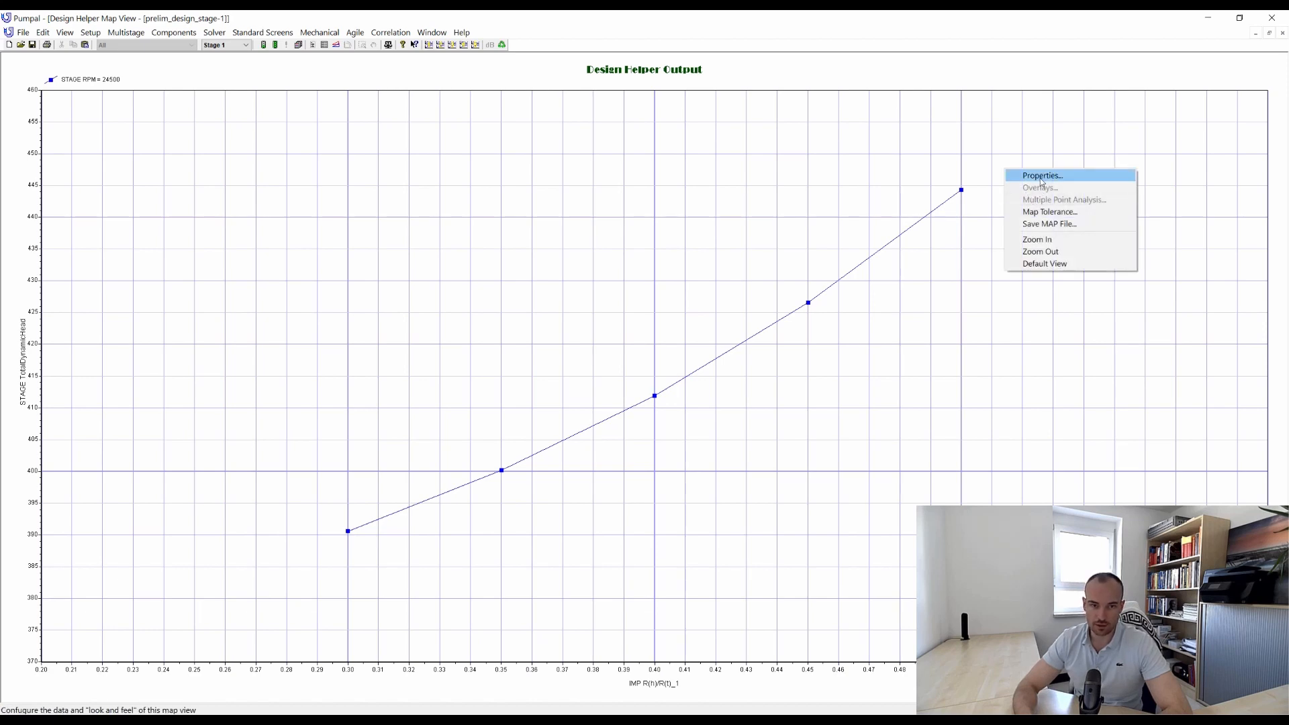
click(1040, 176)
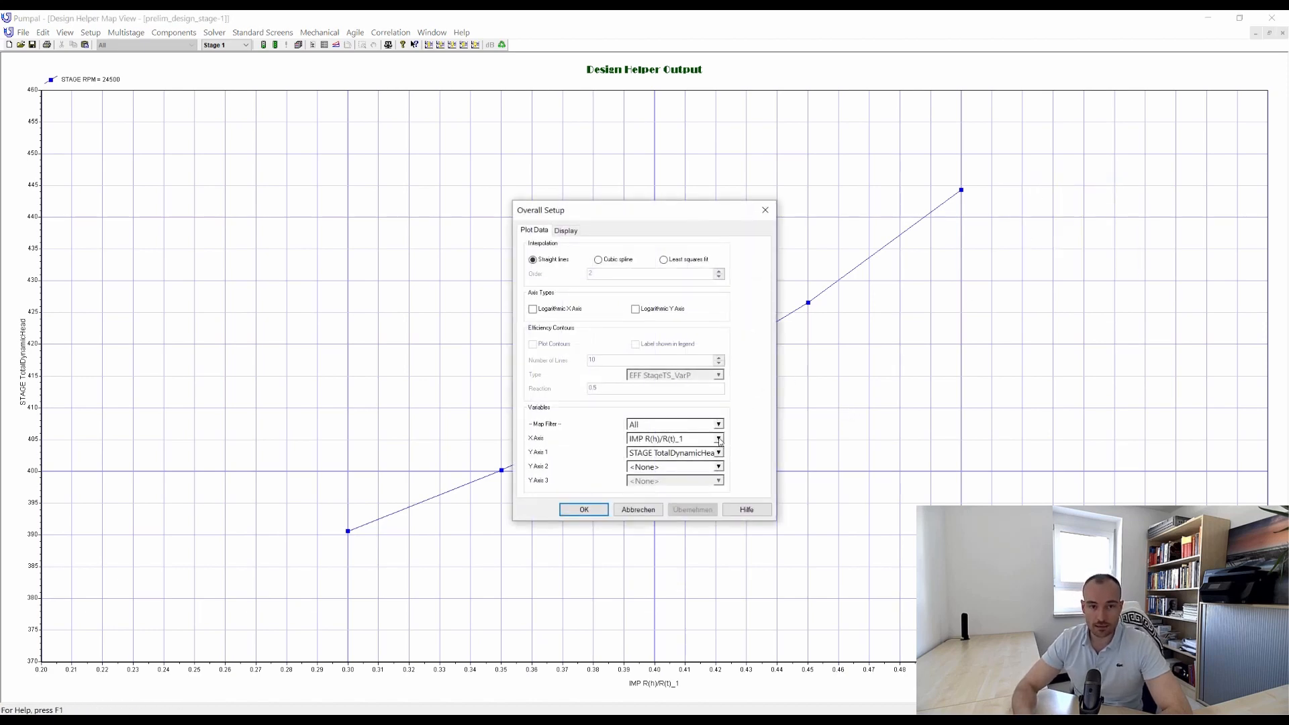
click(718, 452)
scroll(674, 480, up, 3)
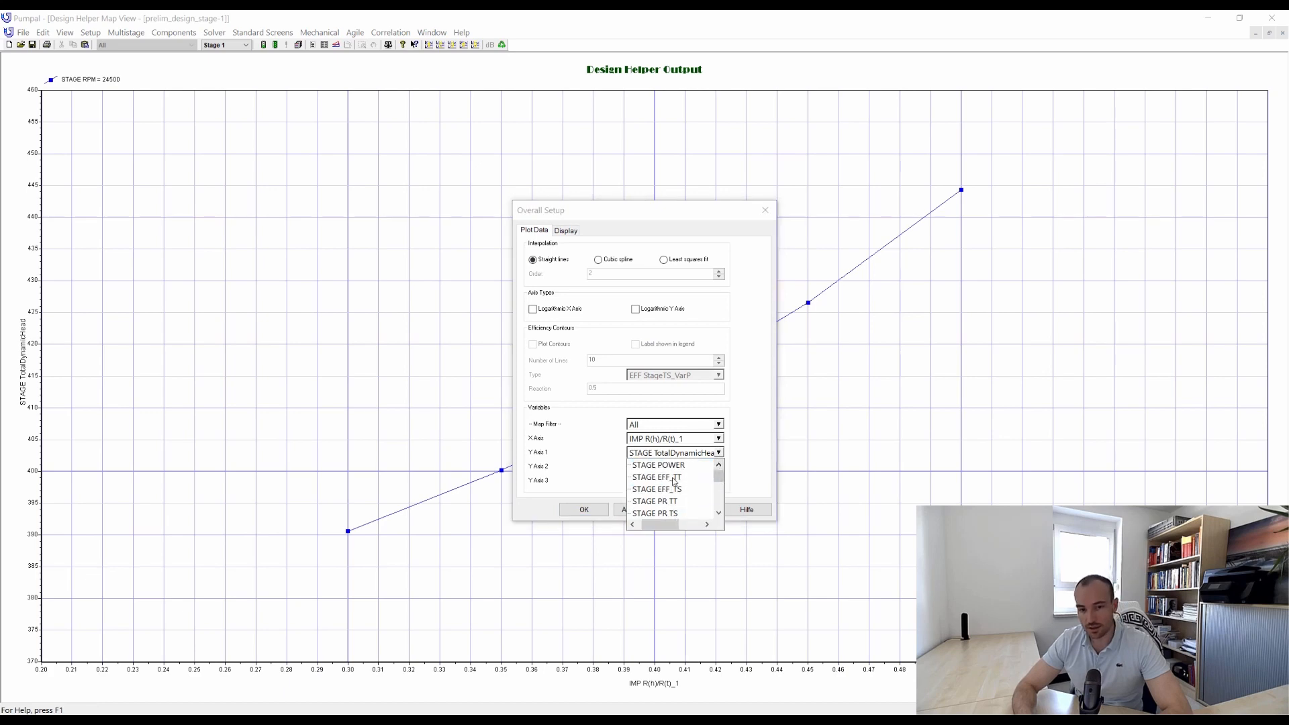
click(674, 481)
click(584, 509)
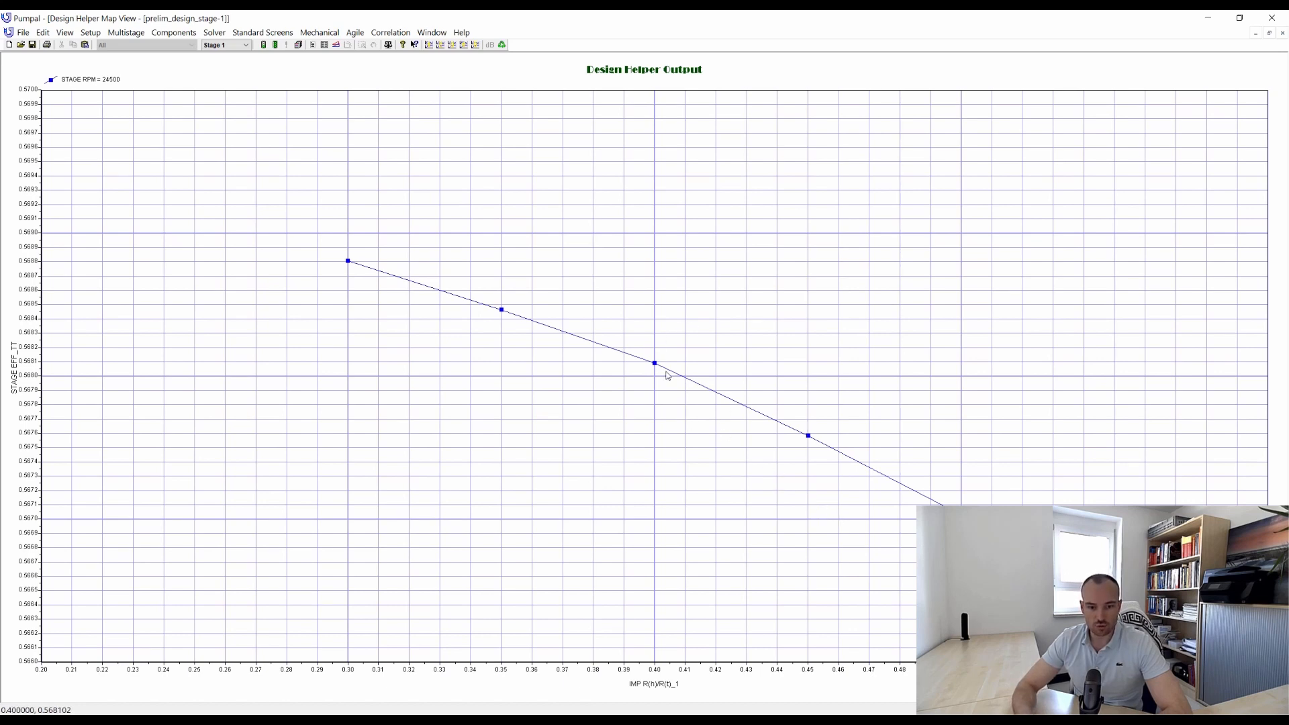
click(1270, 33)
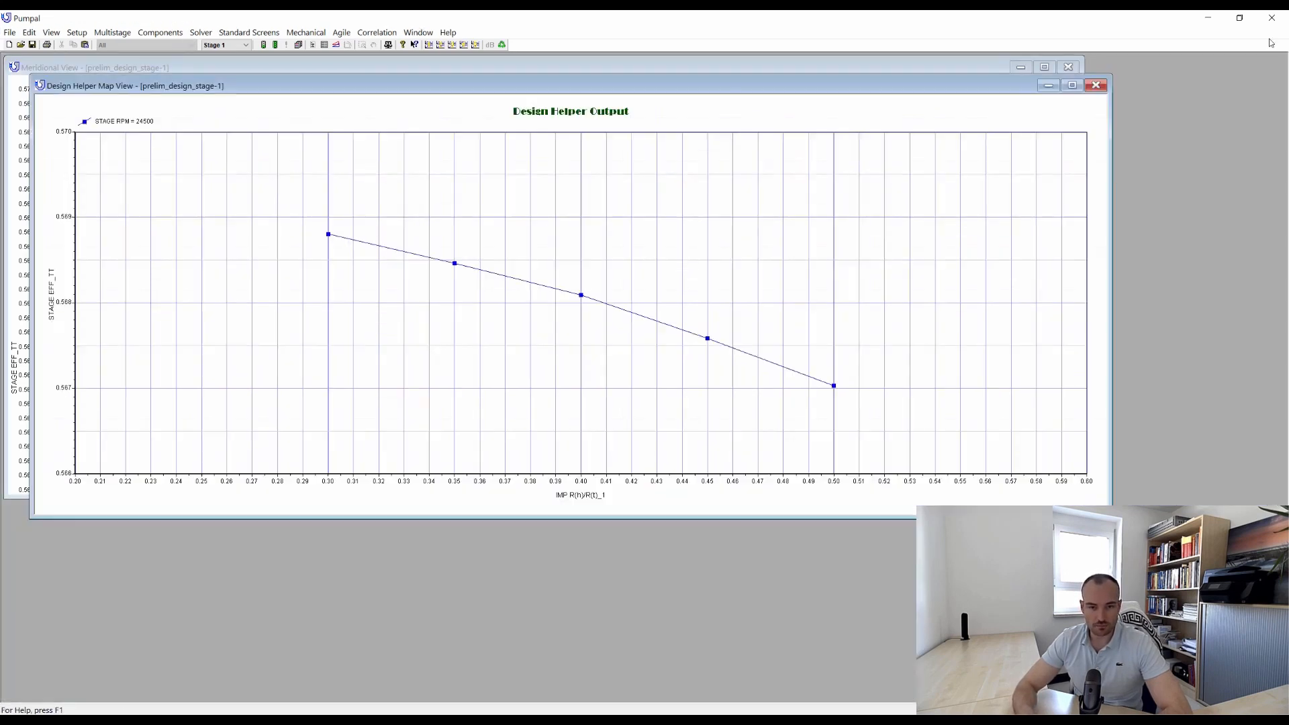
click(1096, 86)
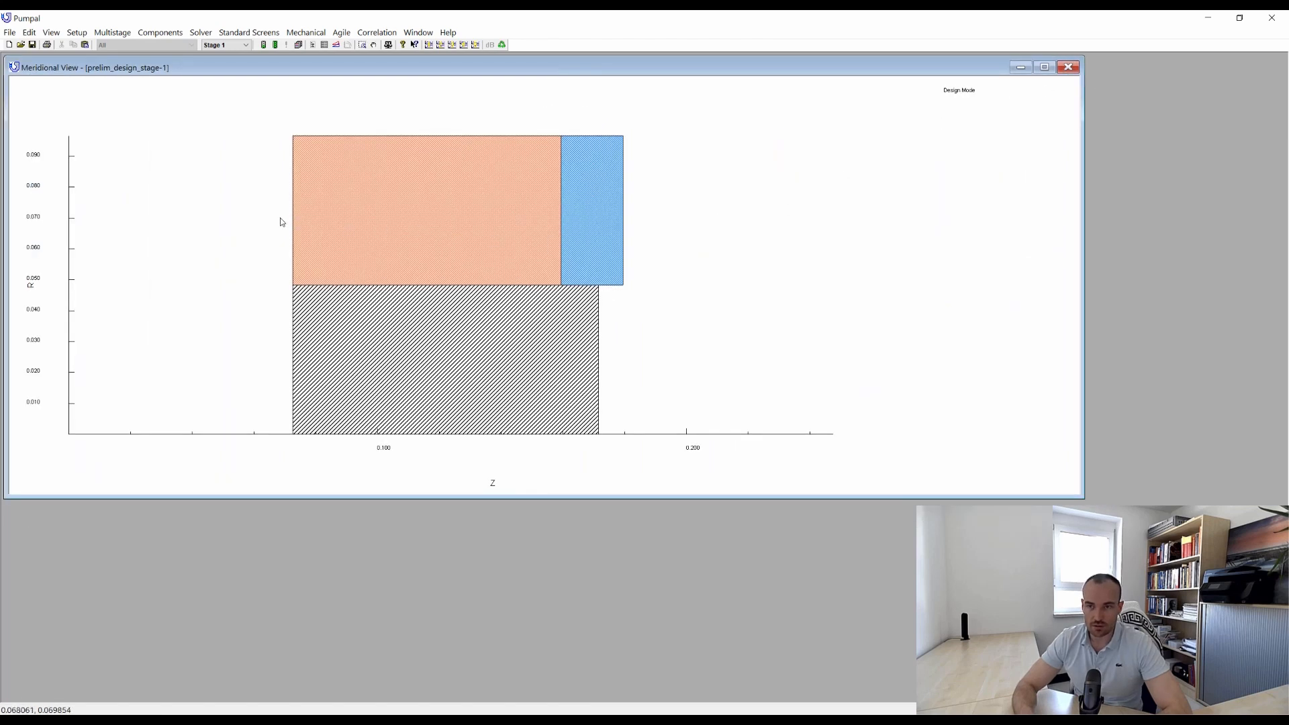
Set the impeller inlet's hub-to-tip radius ratio (R1H/R1T) to 0.4 and rerun the solver.
double_click(303, 208)
click(674, 267)
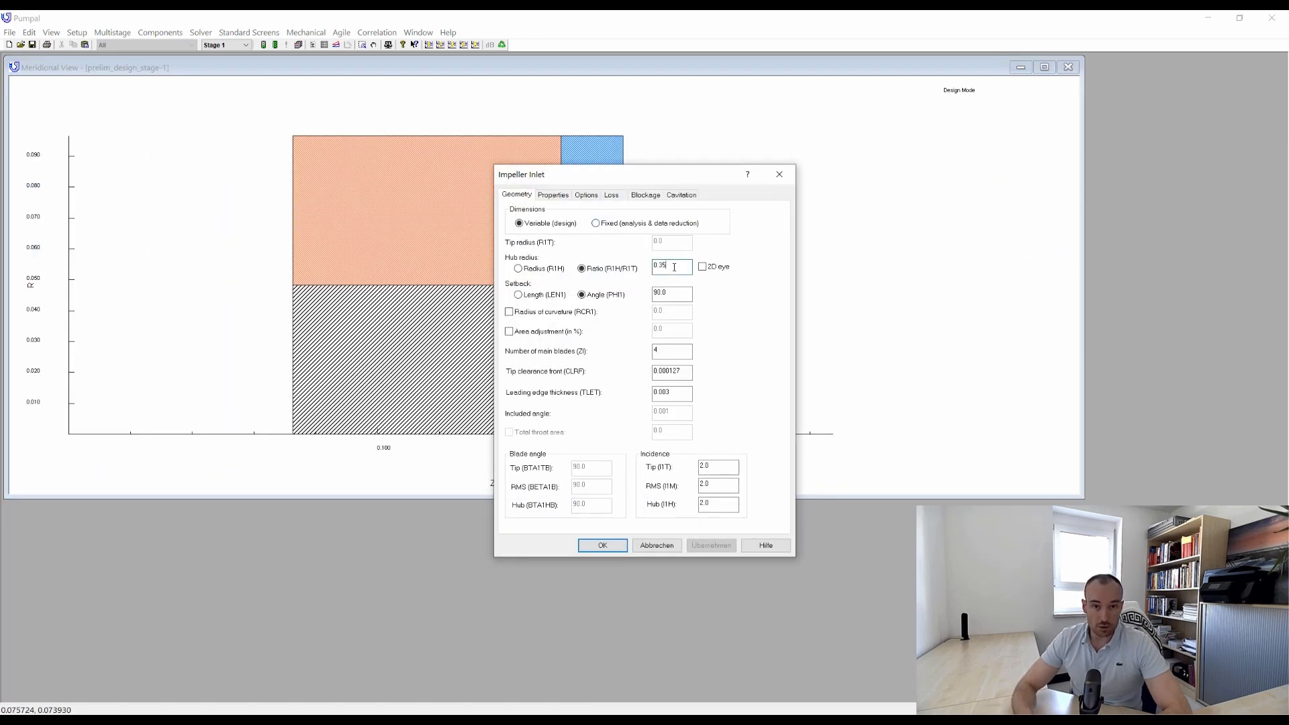
key(BackSpace)
key(BackSpace)
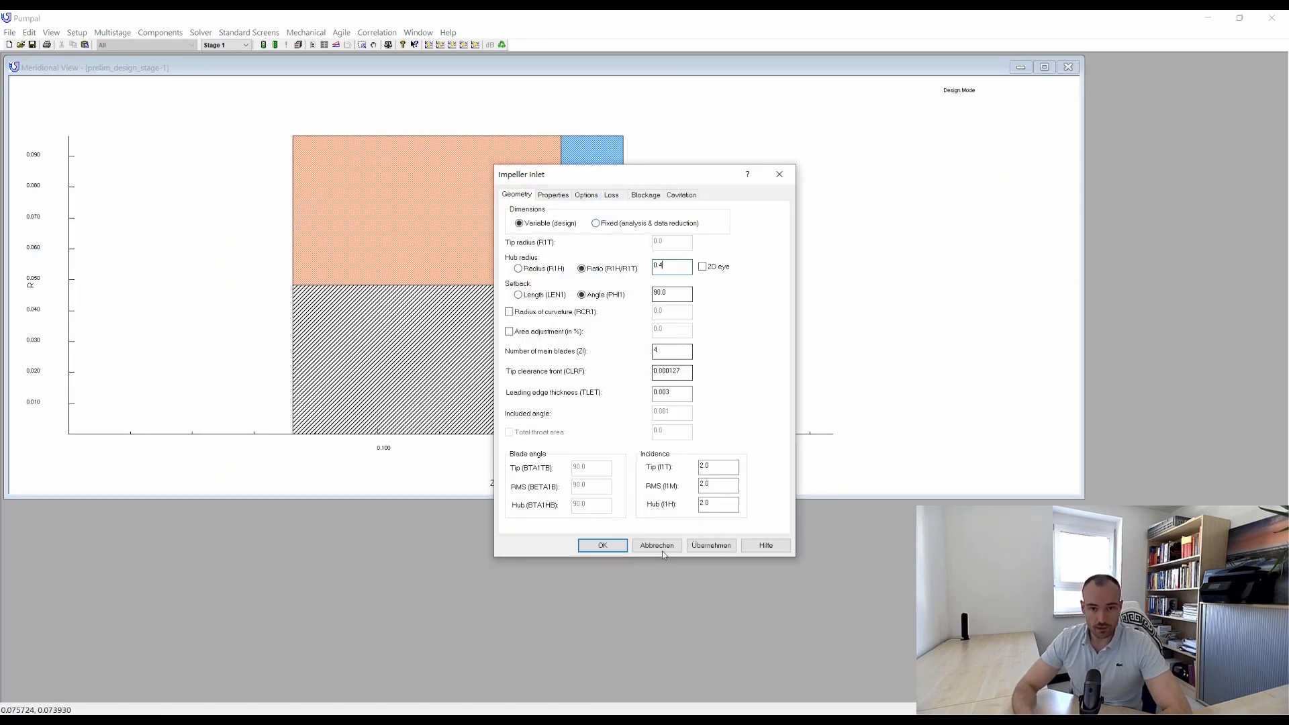
click(591, 544)
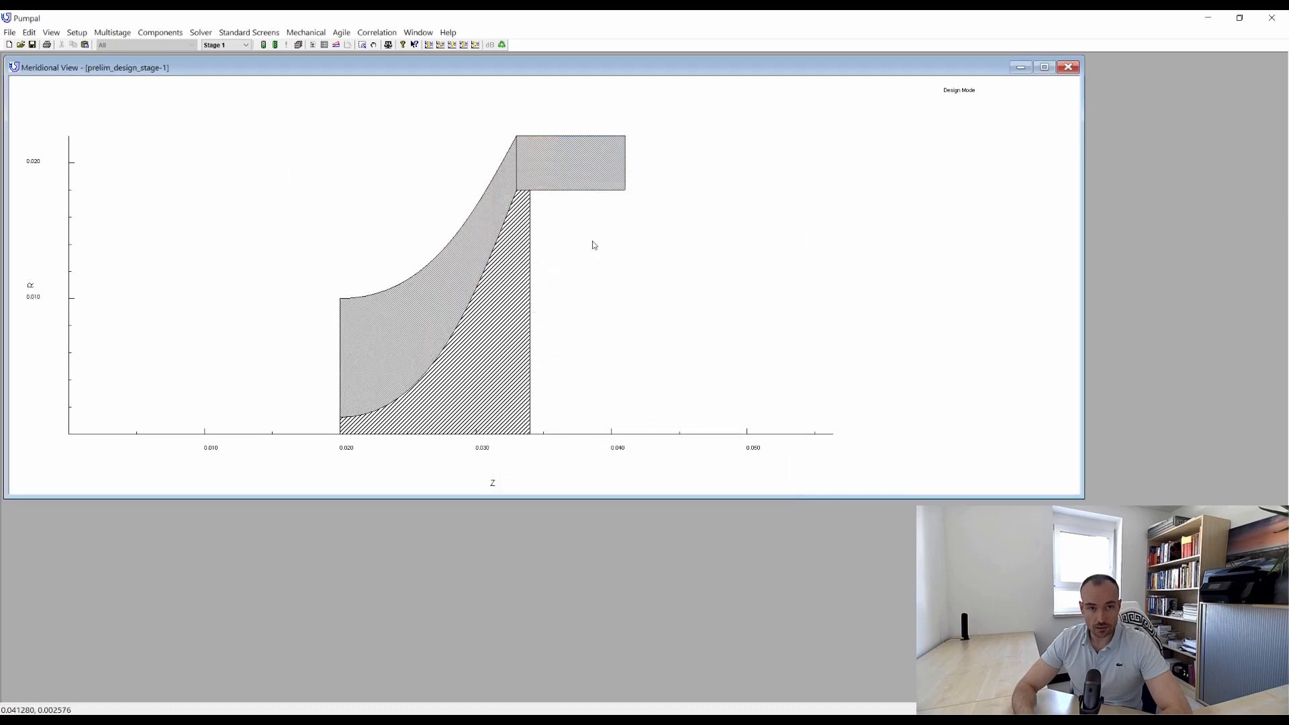
click(264, 44)
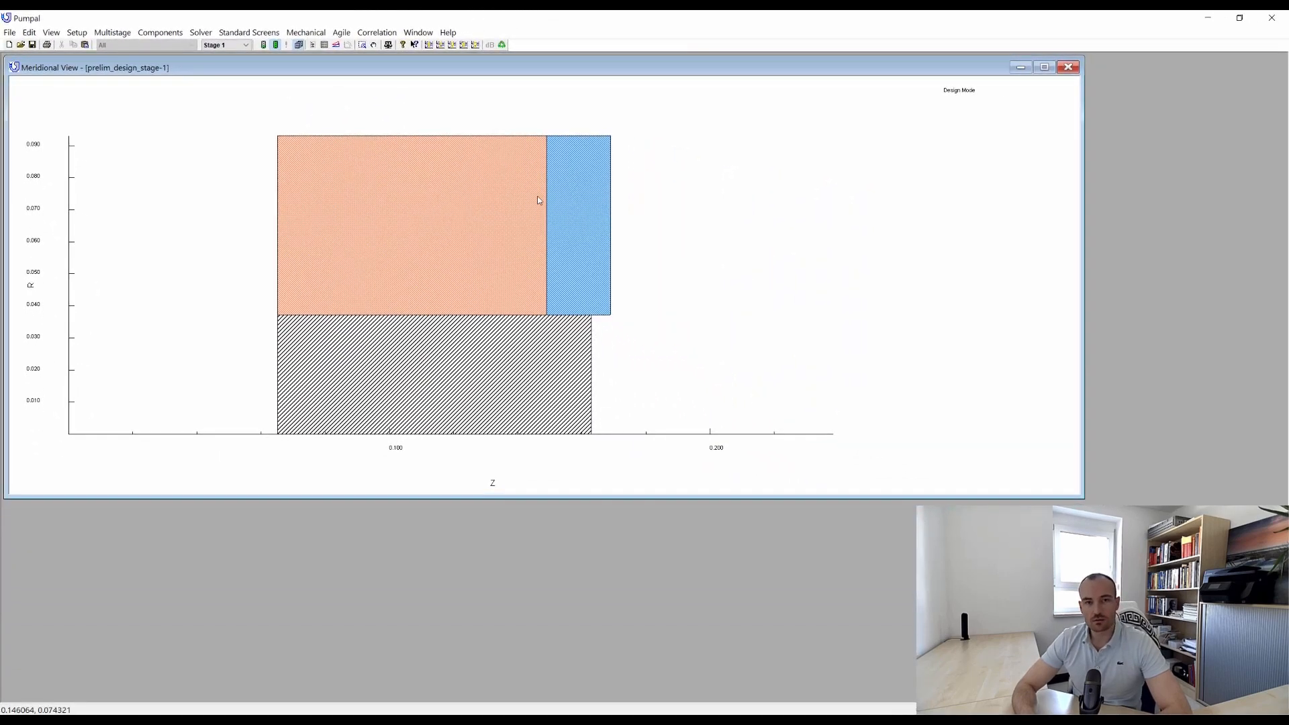
Increase the impeller exit's hub radius ratio R2H/R1H through 1.2, 1.4 and 1.6, applying each value to re-solve the stage.
double_click(538, 200)
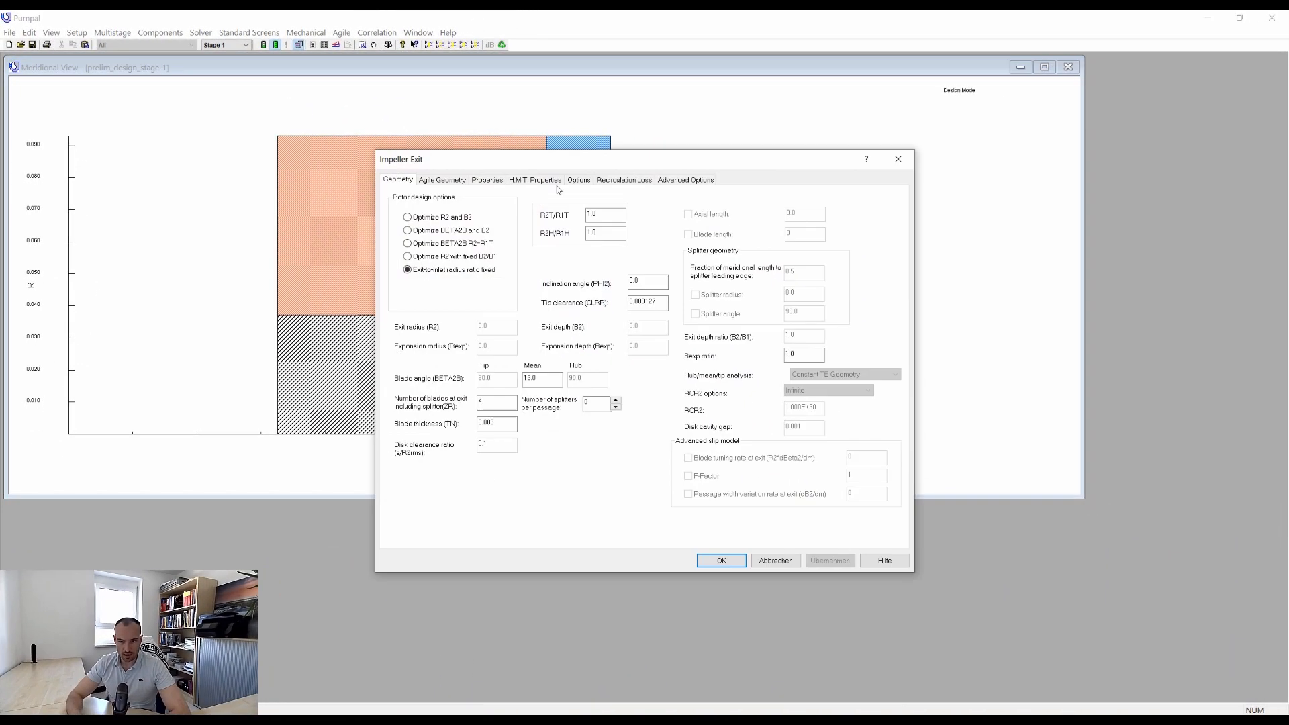
drag(602, 165, 884, 159)
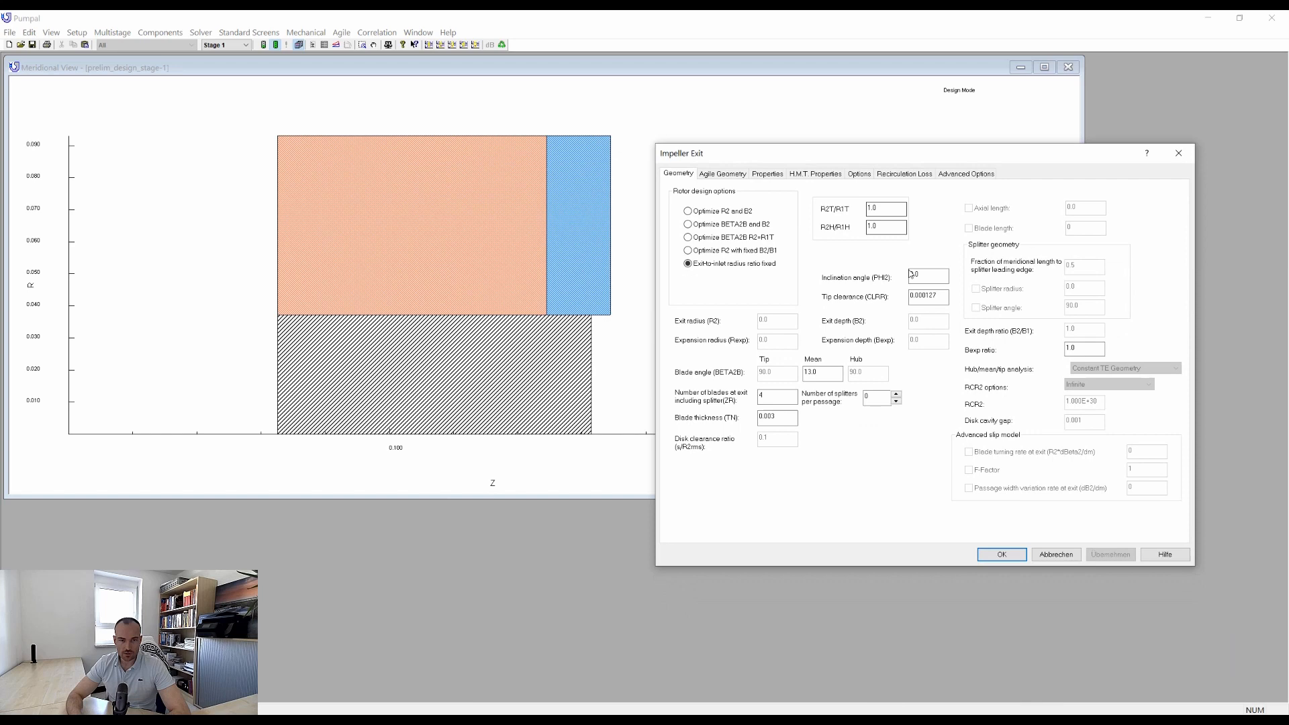
click(897, 222)
text(1.2)
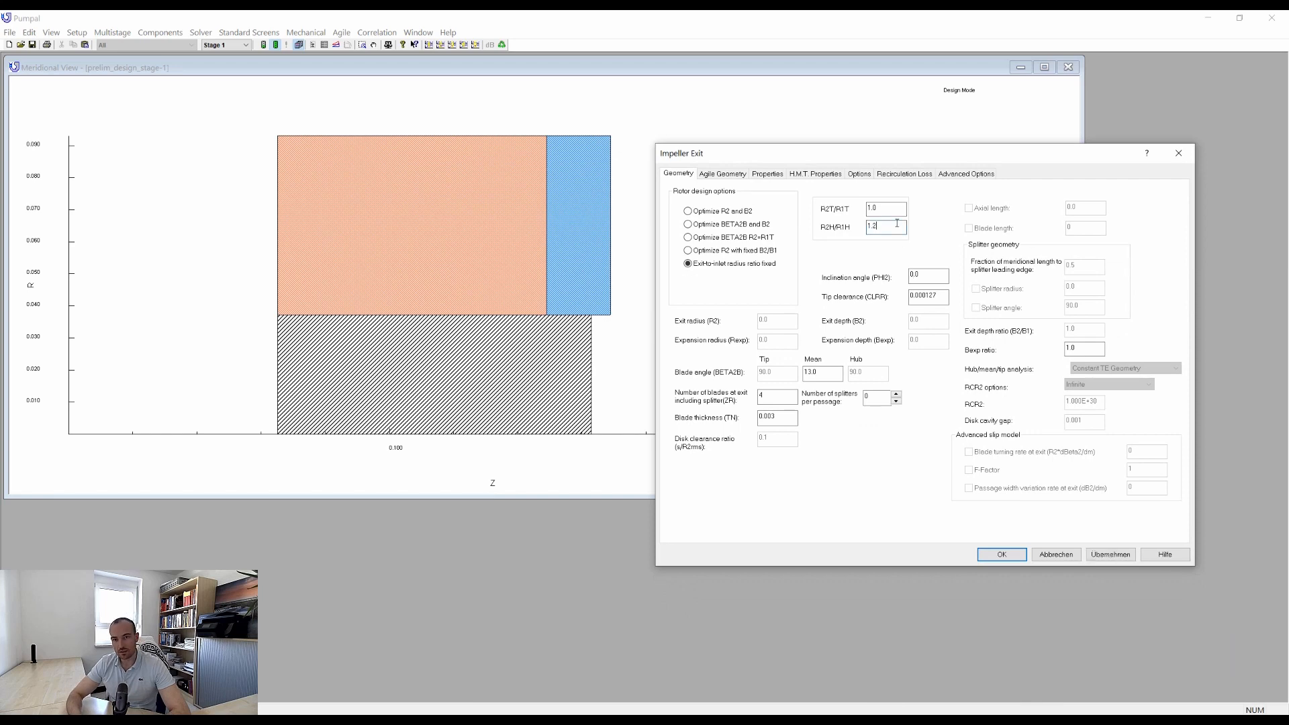
click(1096, 555)
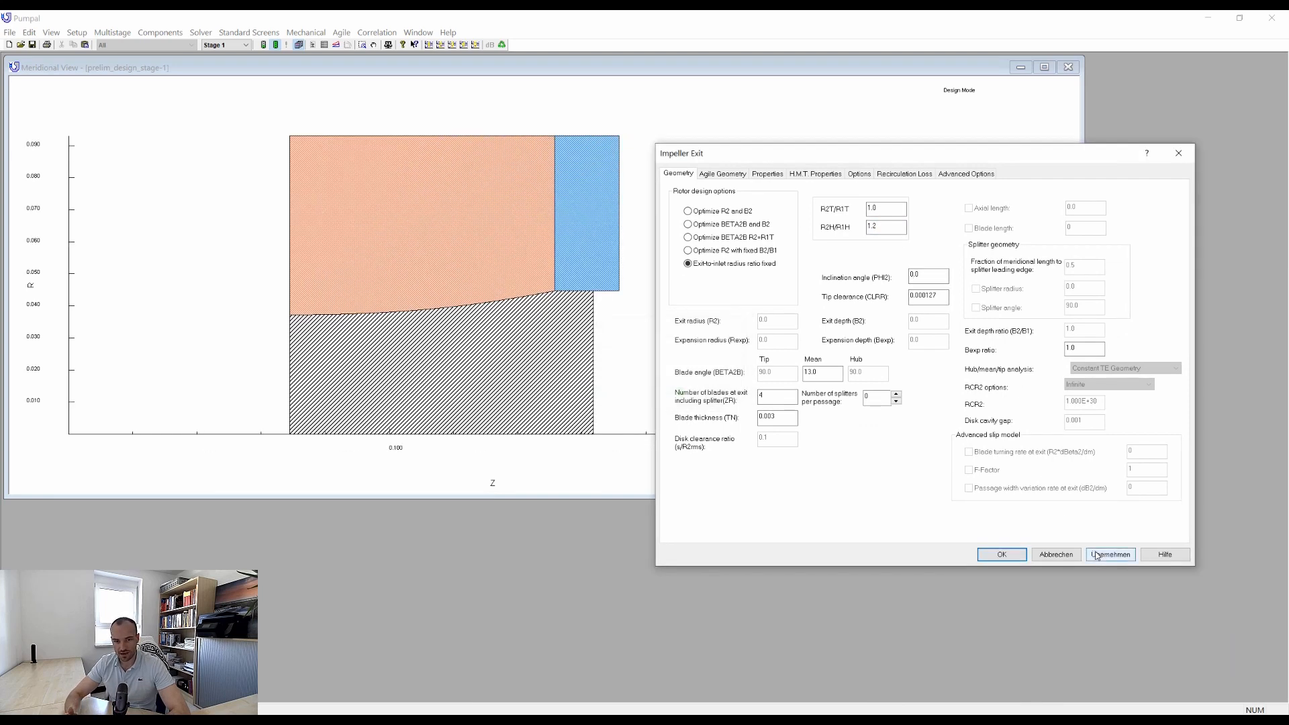
click(1111, 556)
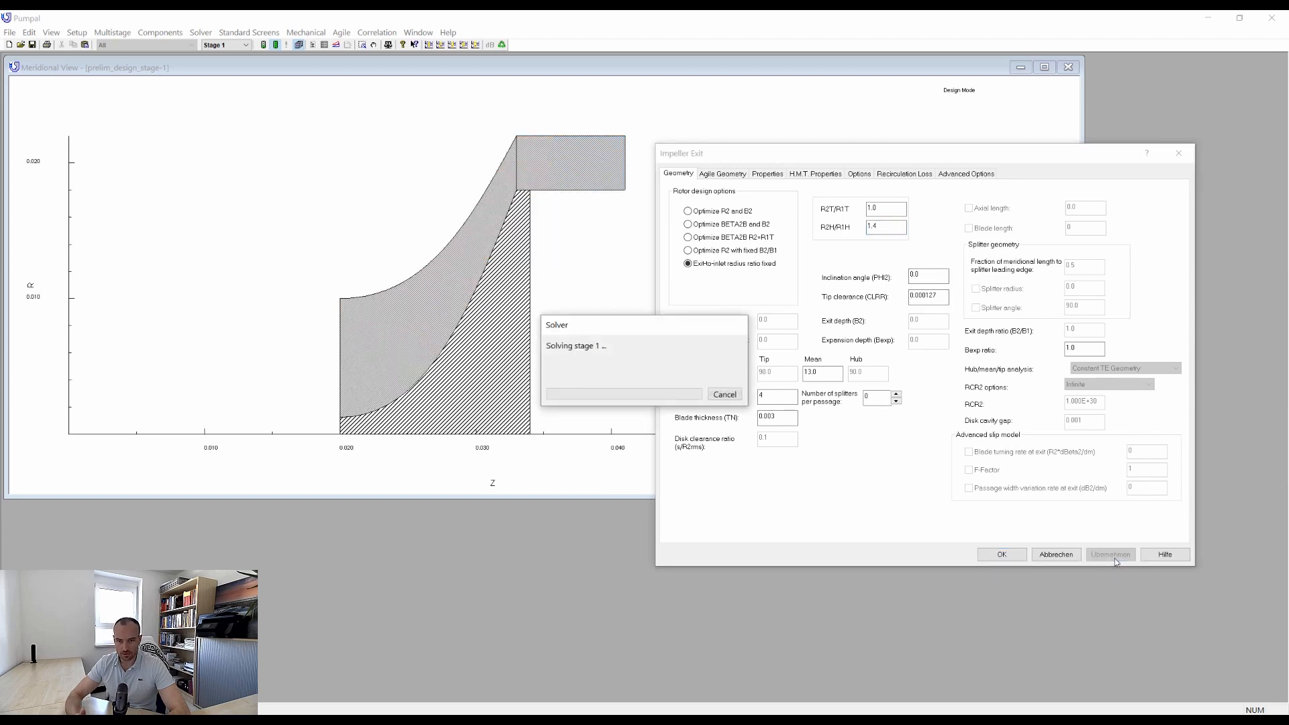
click(897, 226)
key(BackSpace)
text(6)
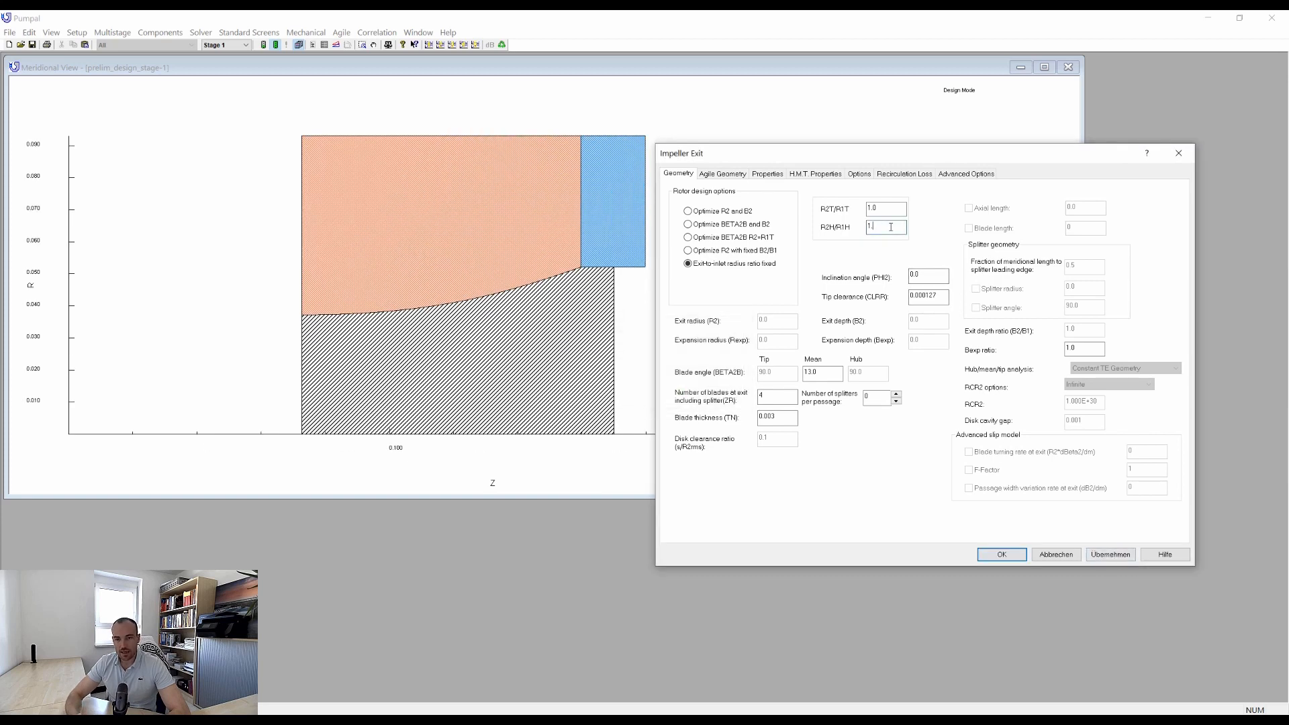
click(1109, 554)
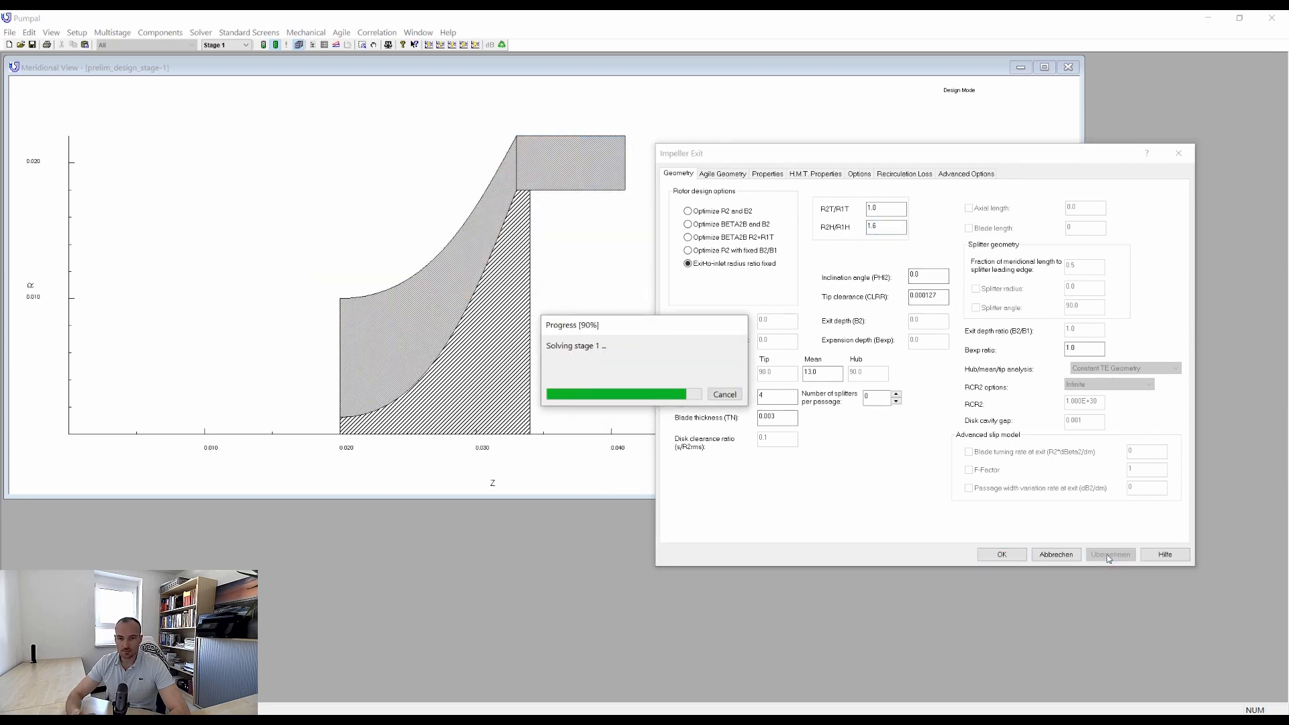
Close the impeller exit settings and open the output table of all runs, placing it beside the meridional view.
click(1179, 155)
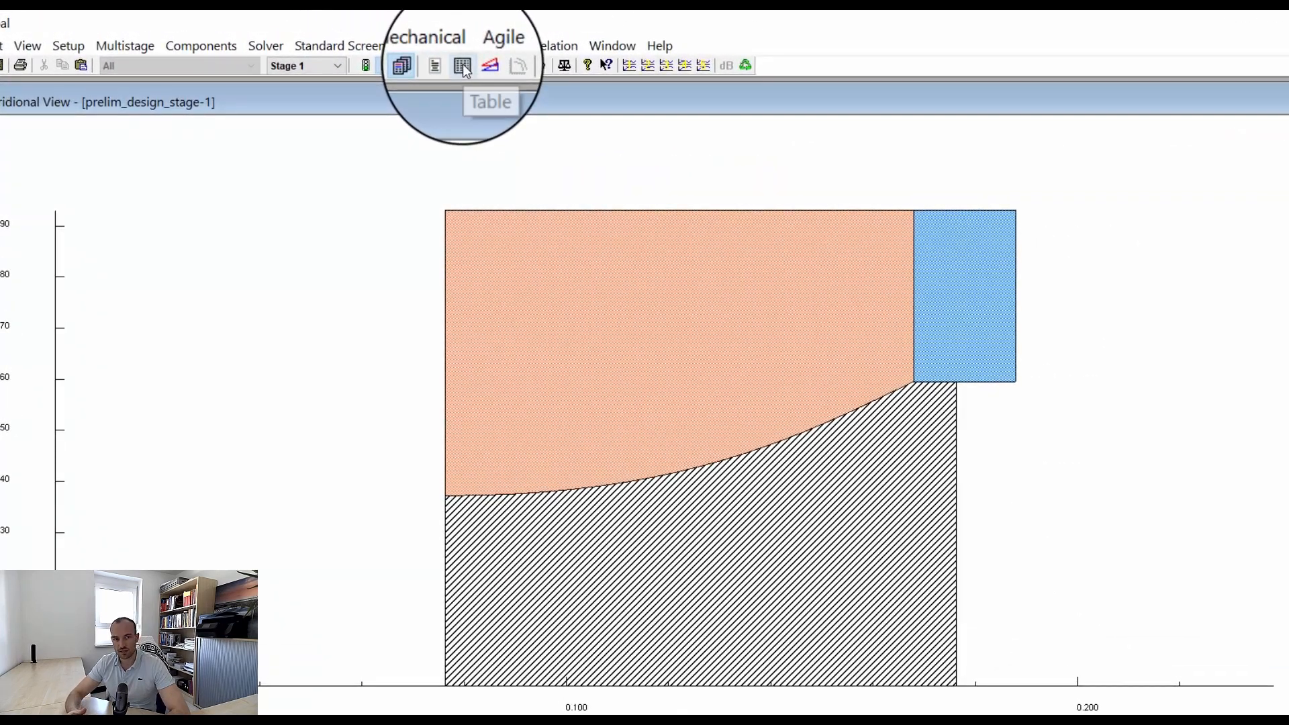
click(464, 67)
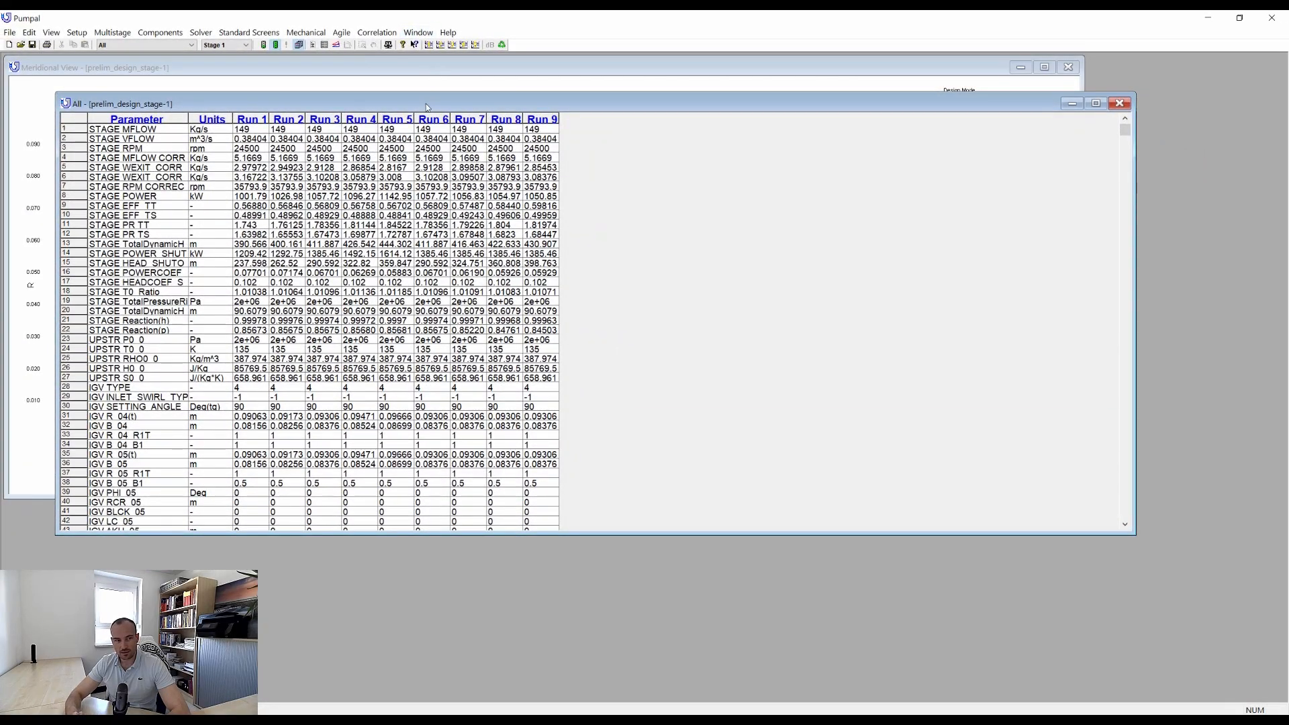
drag(428, 107, 1057, 133)
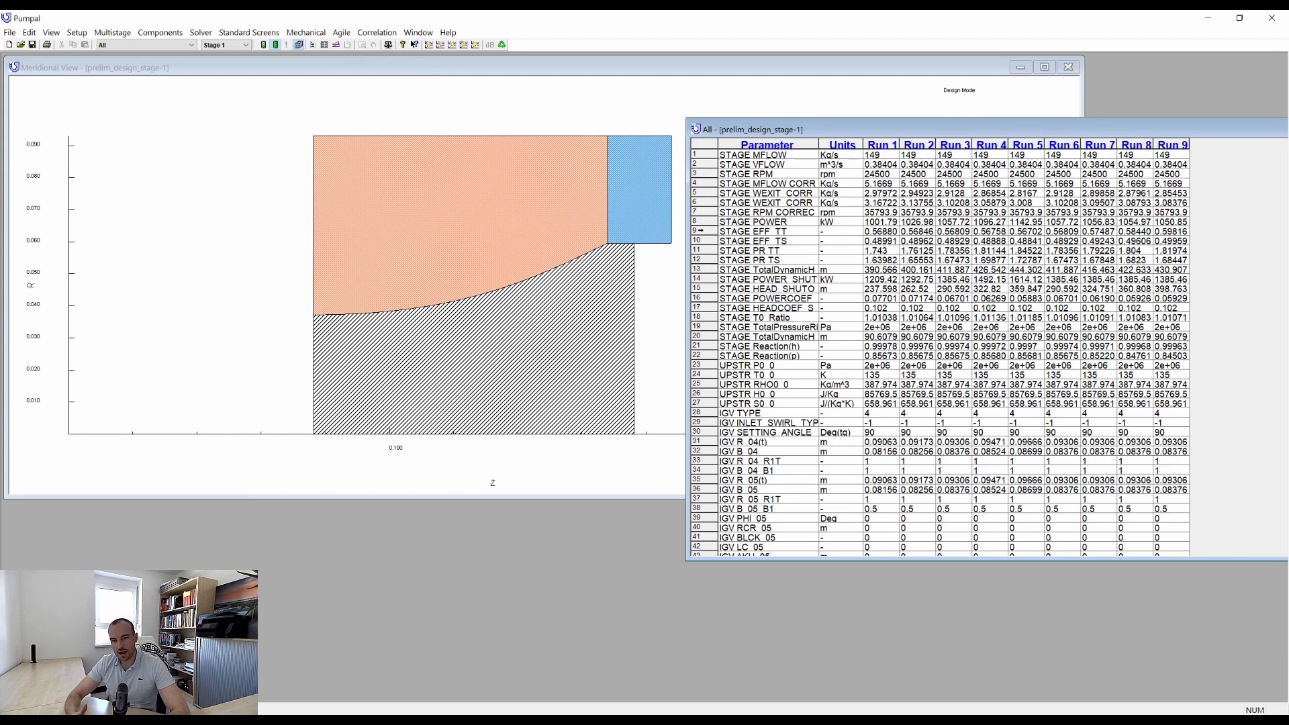
Plot STAGE EFF_TT and STAGE TotalDynamicHead against the run number from the output table, and tile all open windows.
double_click(700, 230)
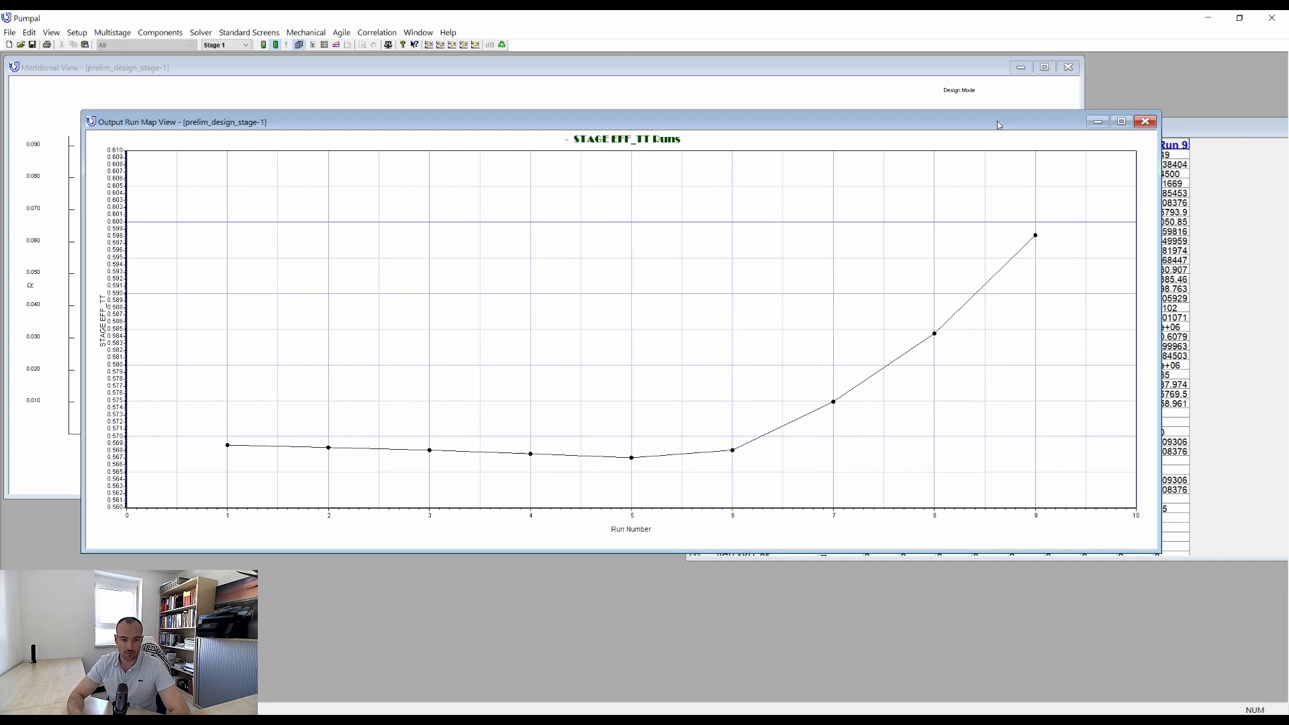
drag(998, 125, 875, 488)
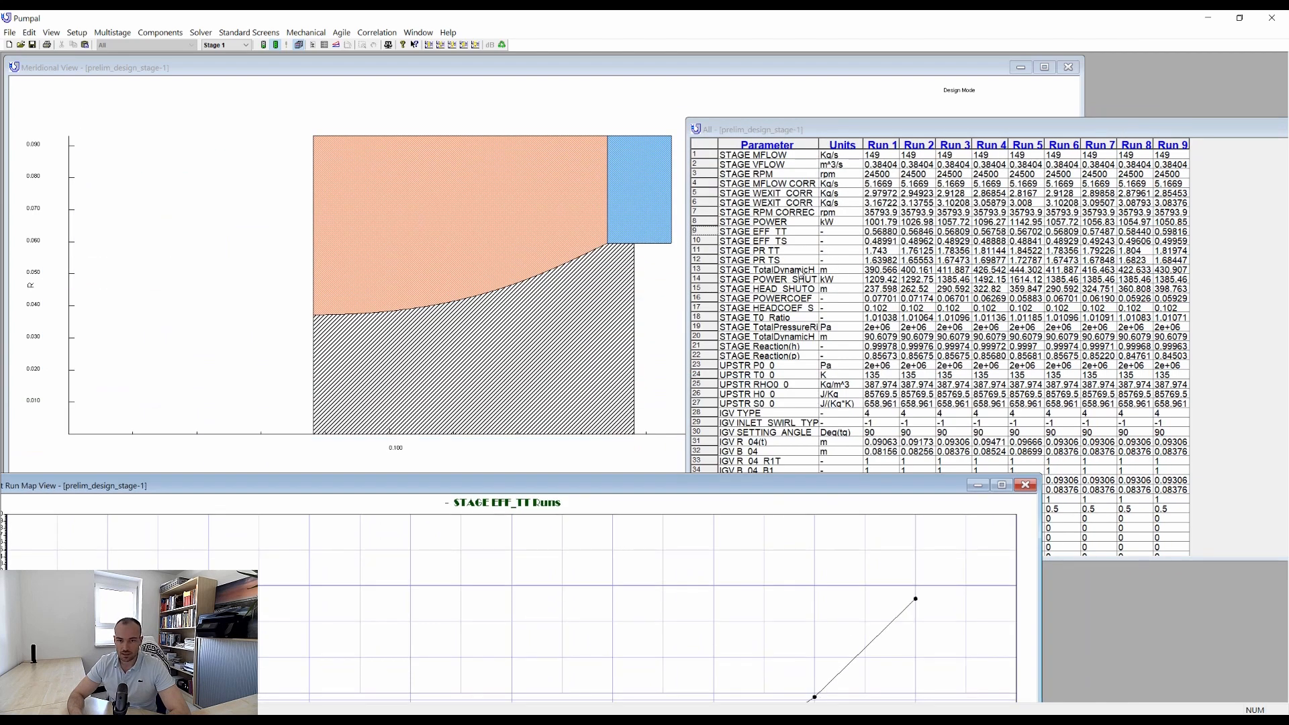
double_click(706, 270)
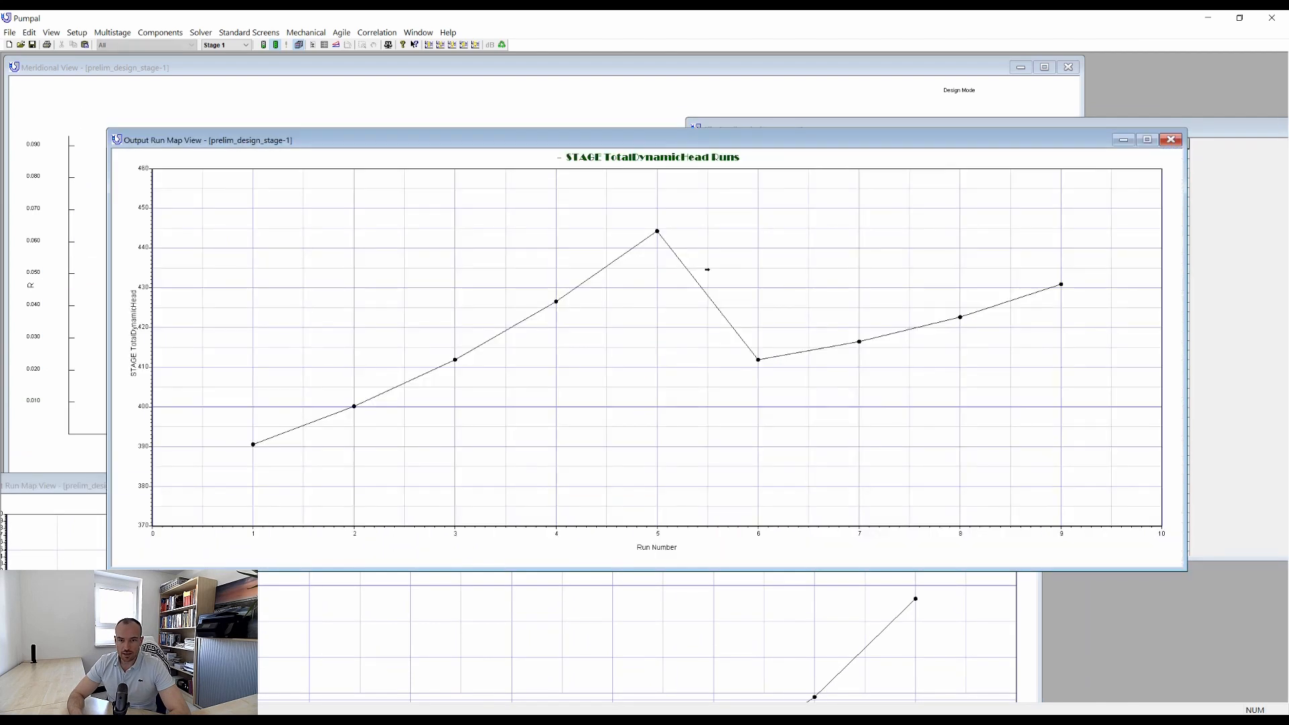
click(418, 32)
click(429, 83)
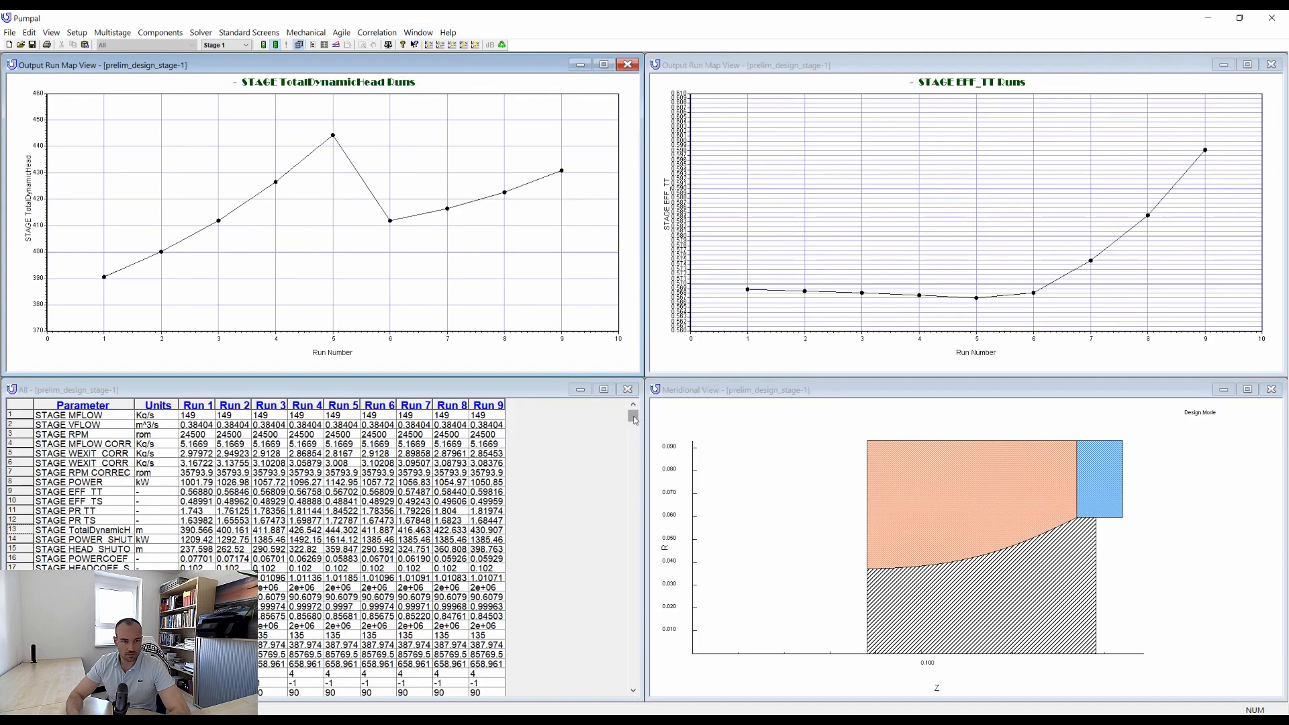
mouse_move(634, 419)
mouse_down()
mouse_move(639, 430)
mouse_move(641, 415)
mouse_up()
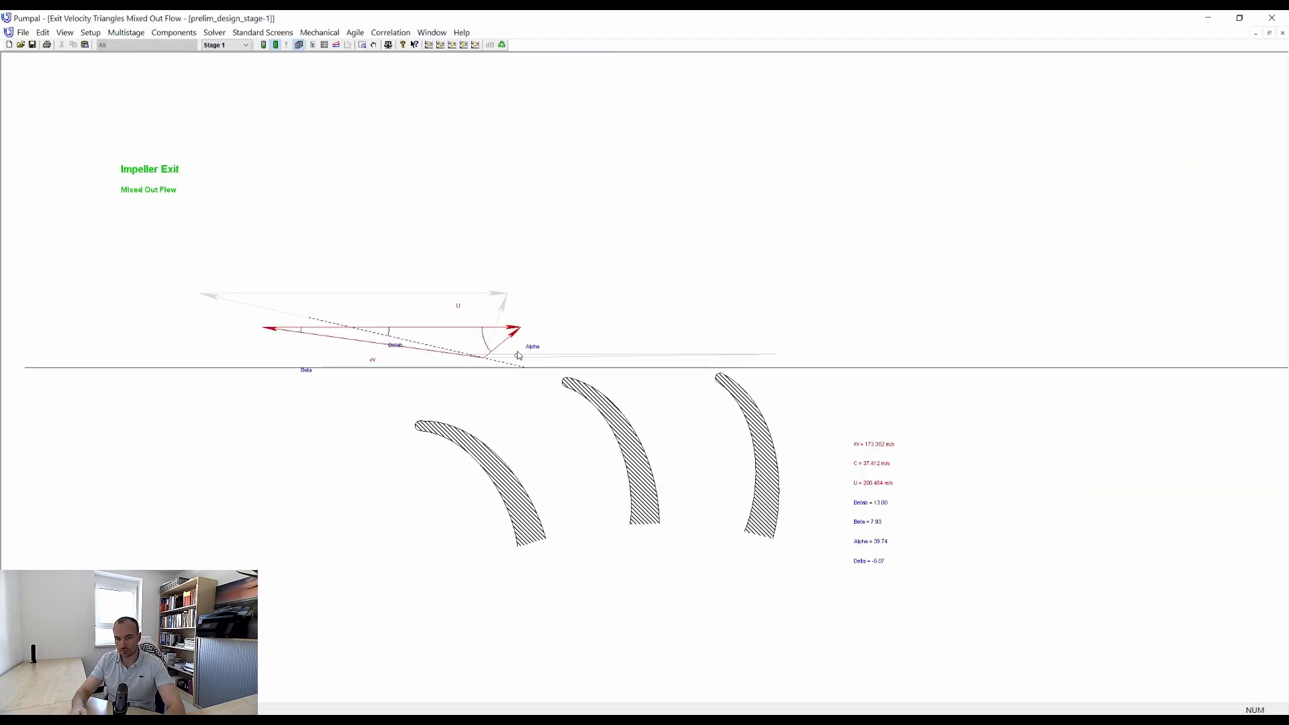
Inspect the impeller exit velocity triangles for the mixed-out, primary and secondary flow.
scroll(650, 347, up, 1)
right_click(760, 184)
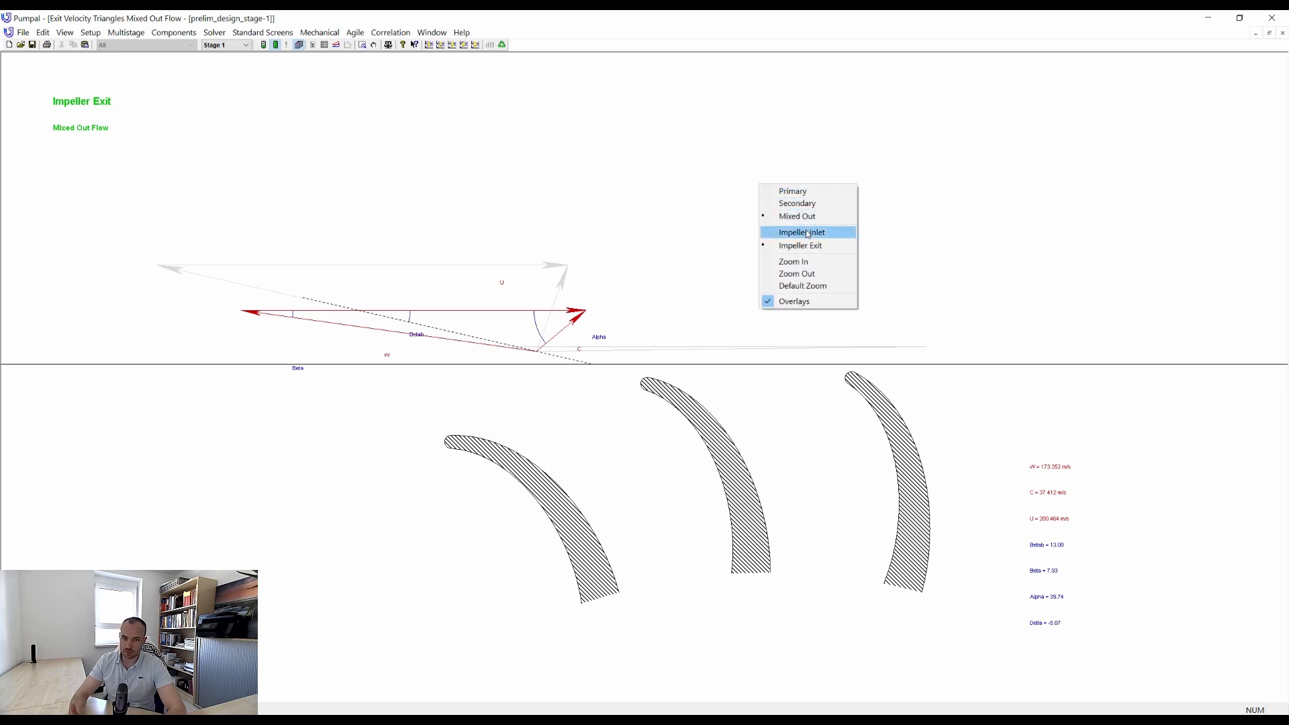
click(799, 191)
right_click(811, 193)
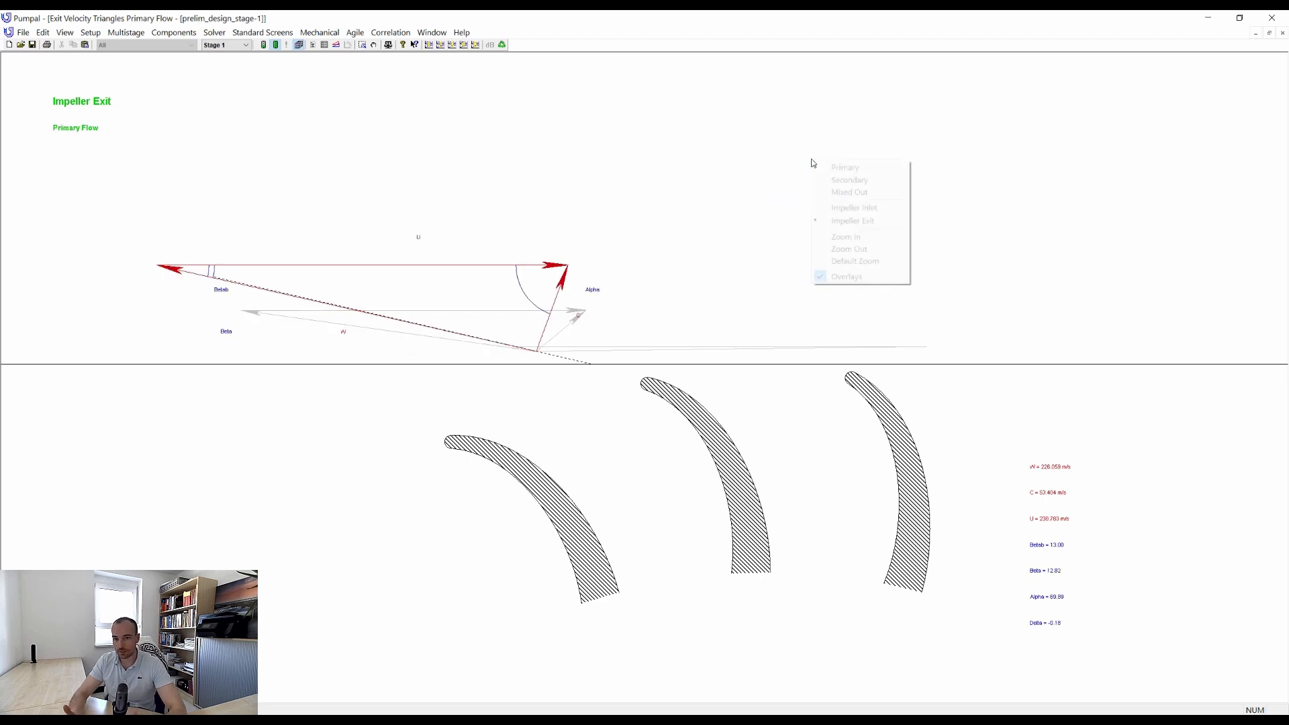
click(850, 180)
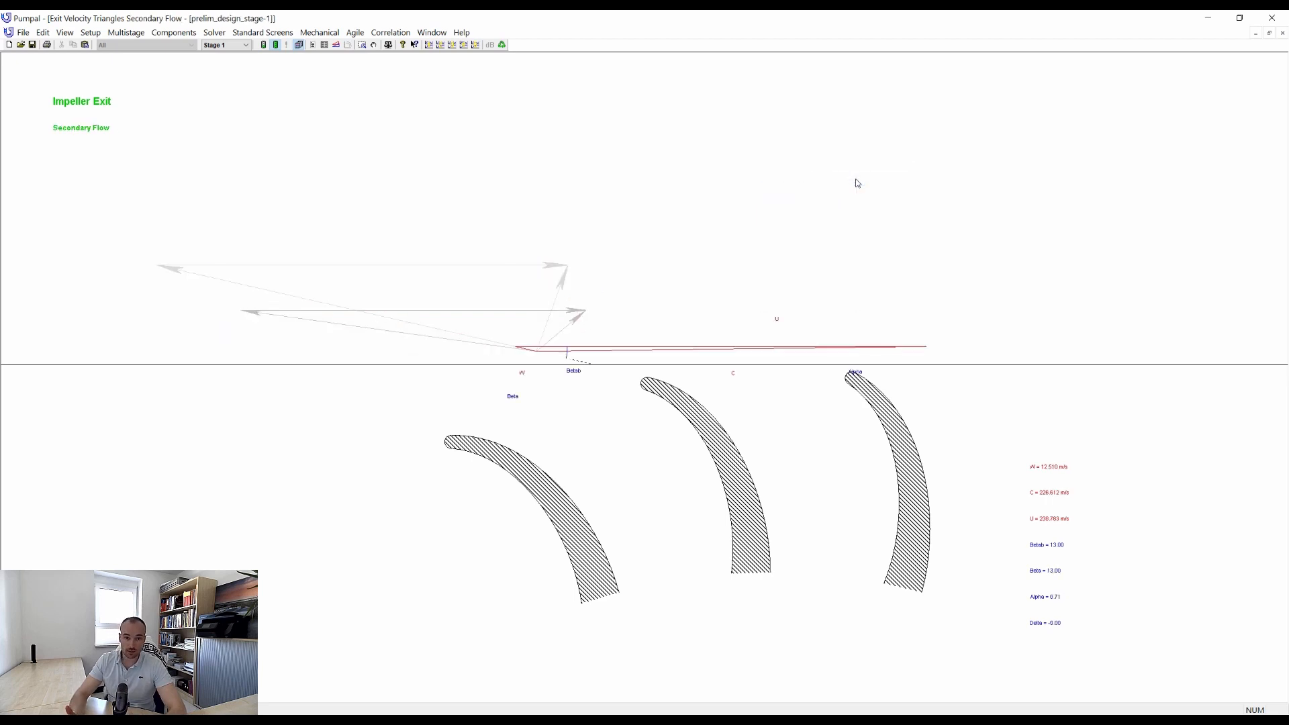
Close the velocity triangle view and maximize the meridional view.
click(1270, 35)
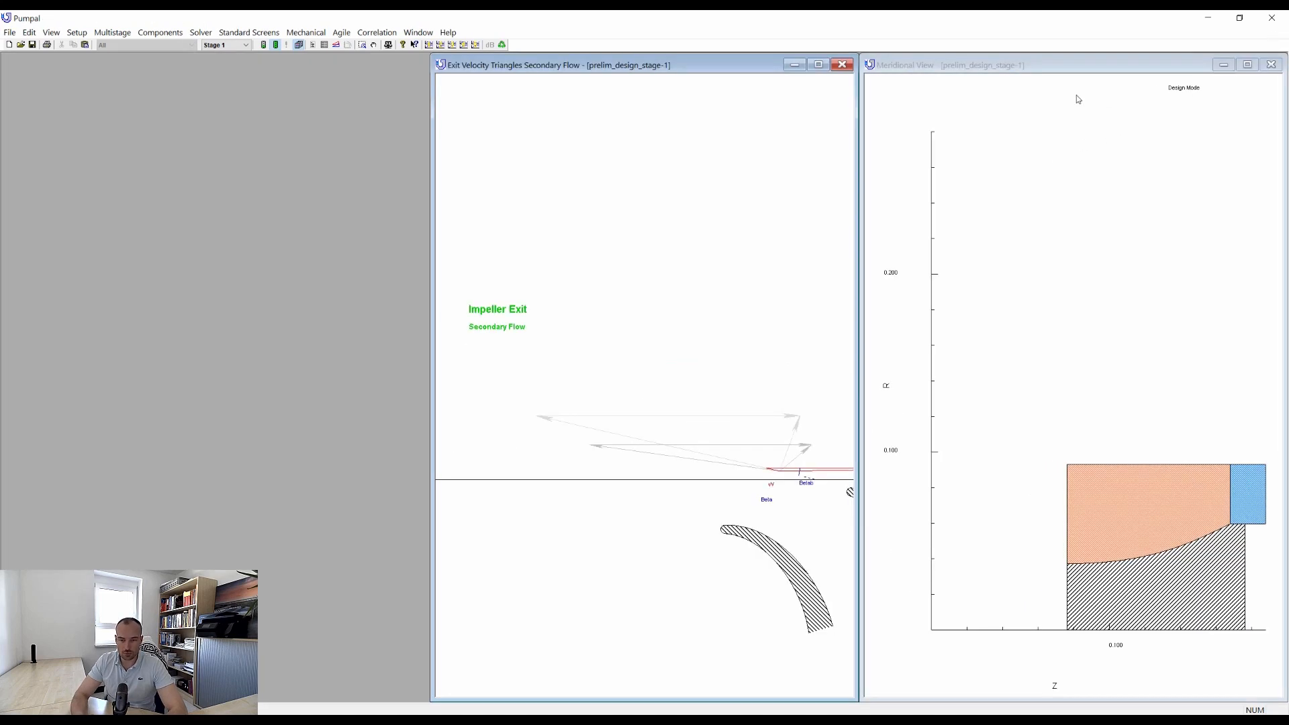
click(847, 62)
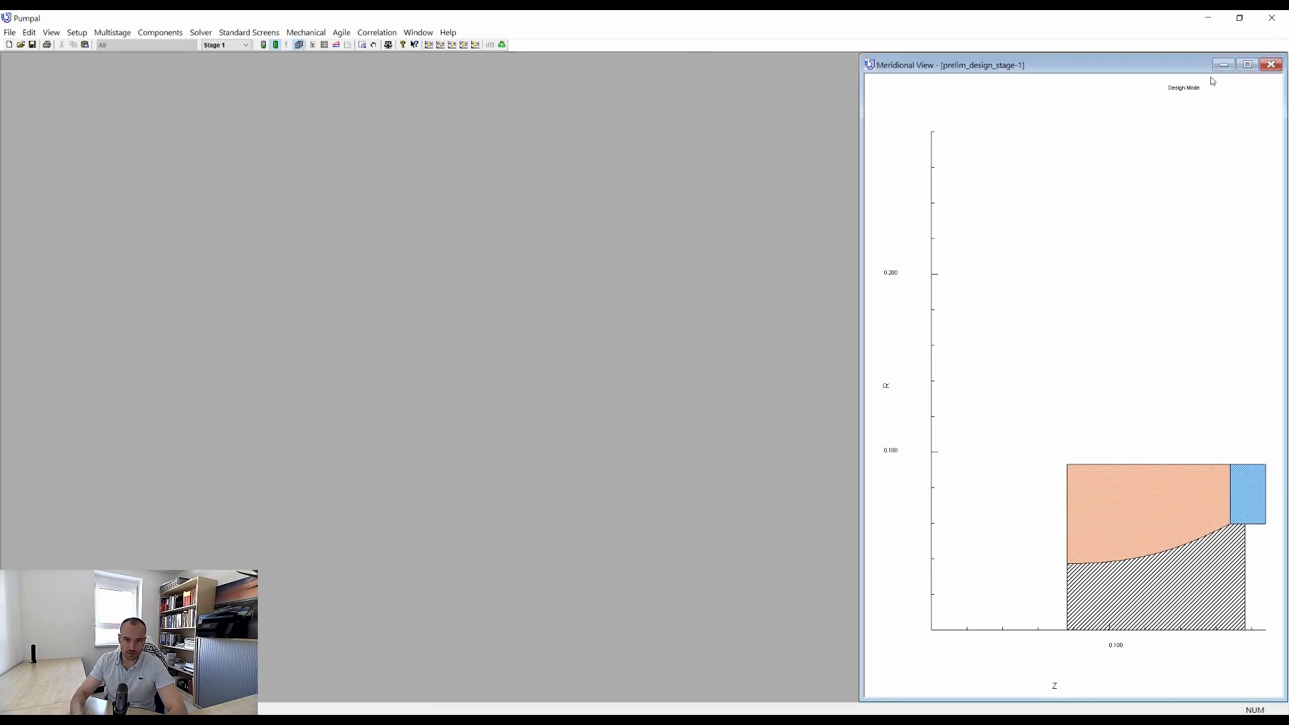
click(1248, 65)
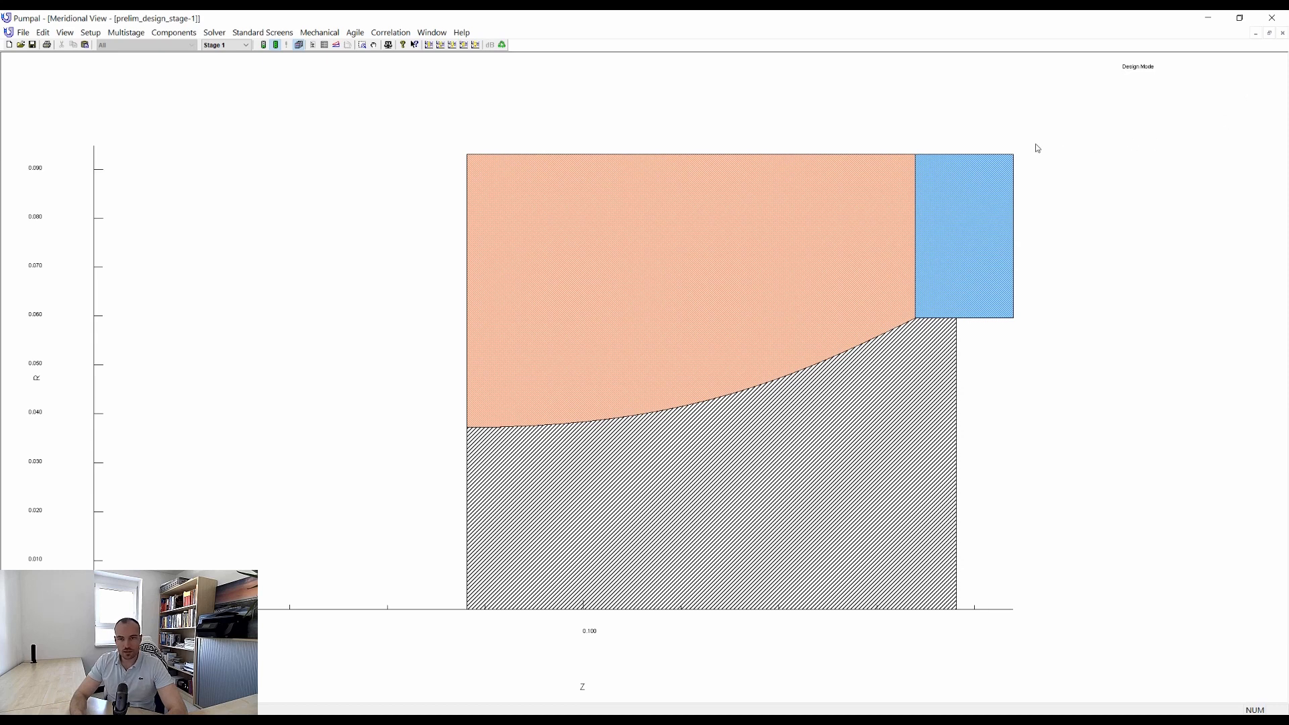
Save the current design as the fixed-geometry analysis file prelim_analysis_stage-1.
click(24, 33)
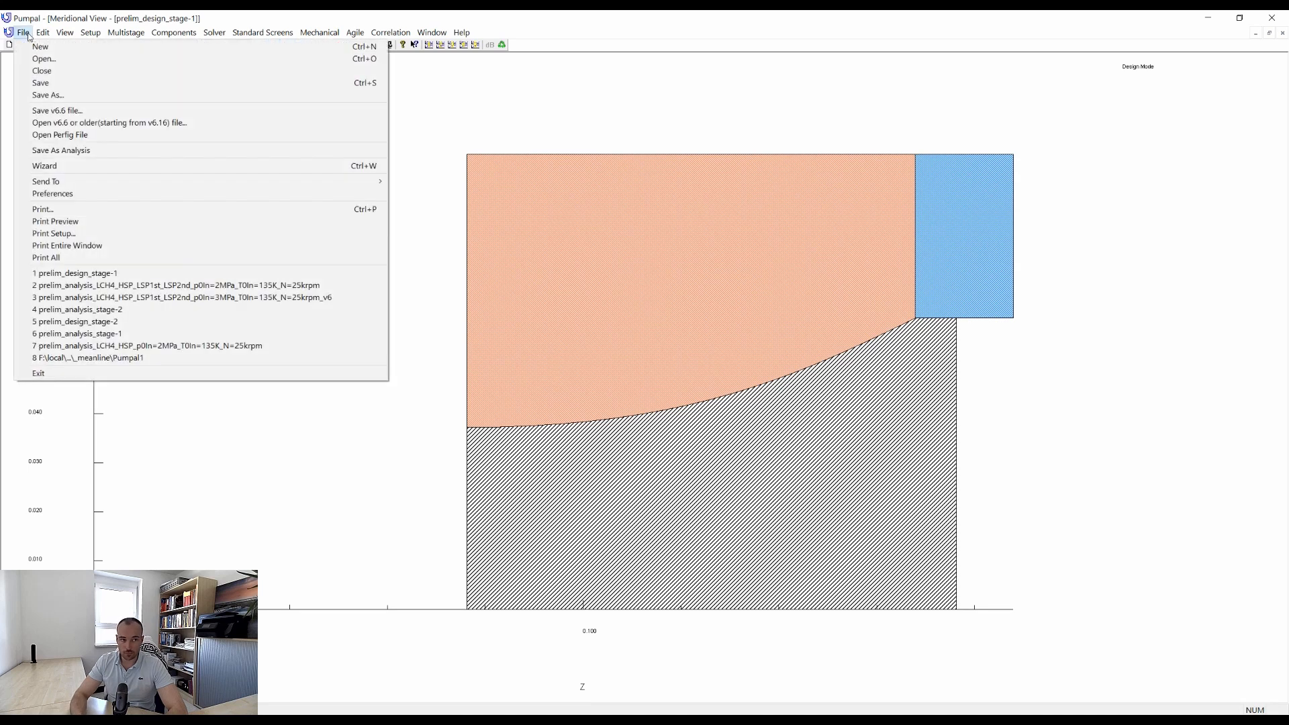
click(72, 152)
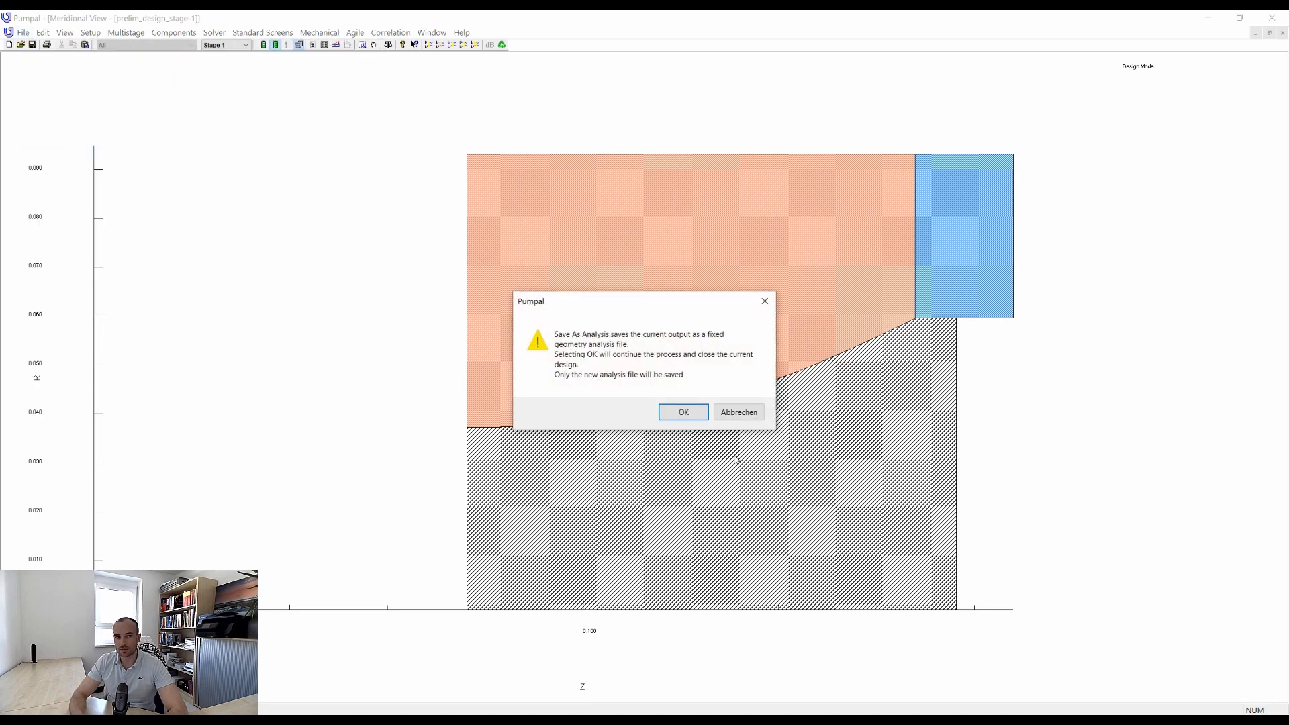
click(684, 412)
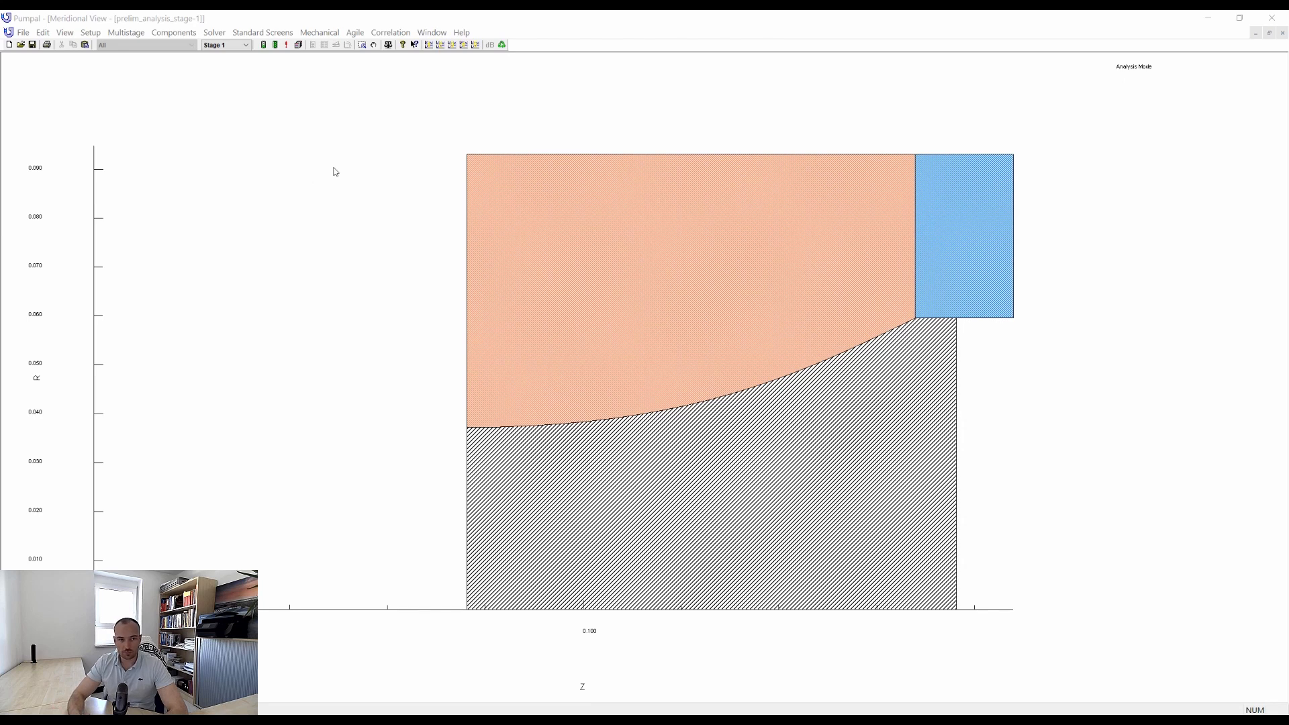
Set the data input mode to Multiple data in the general setup and run the solver for the stage.
click(90, 33)
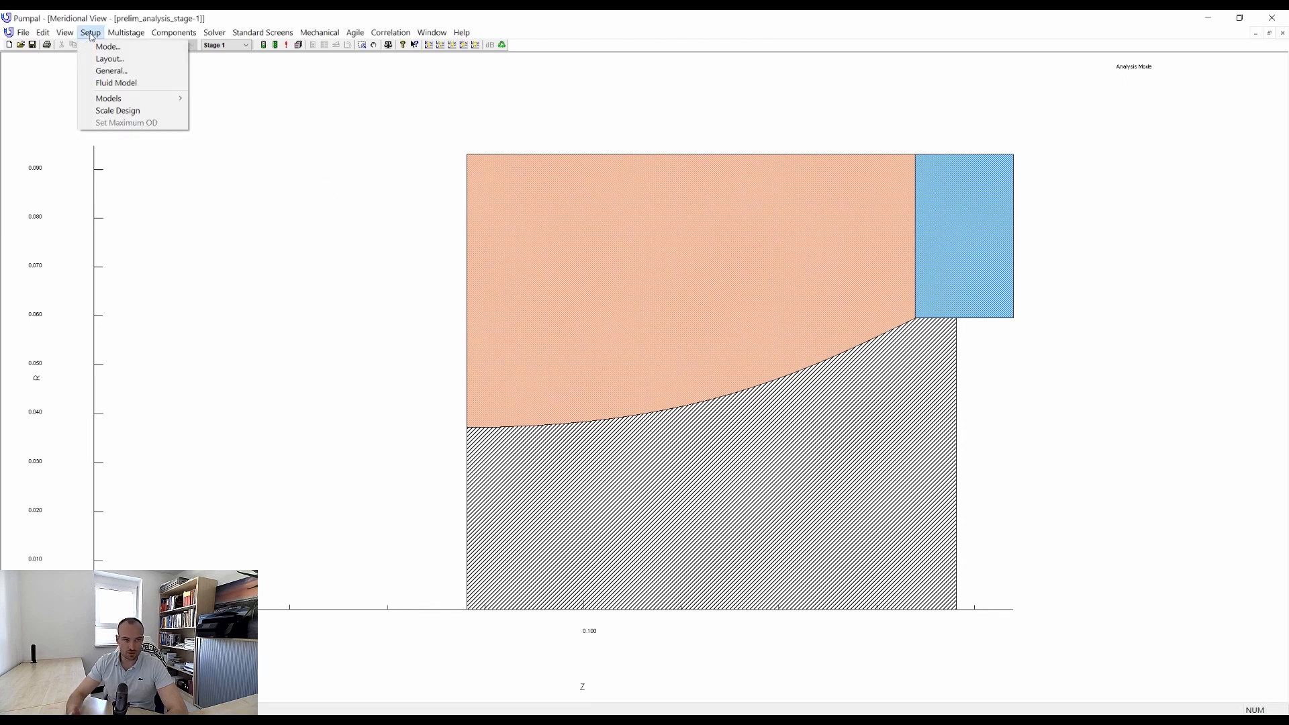
click(111, 72)
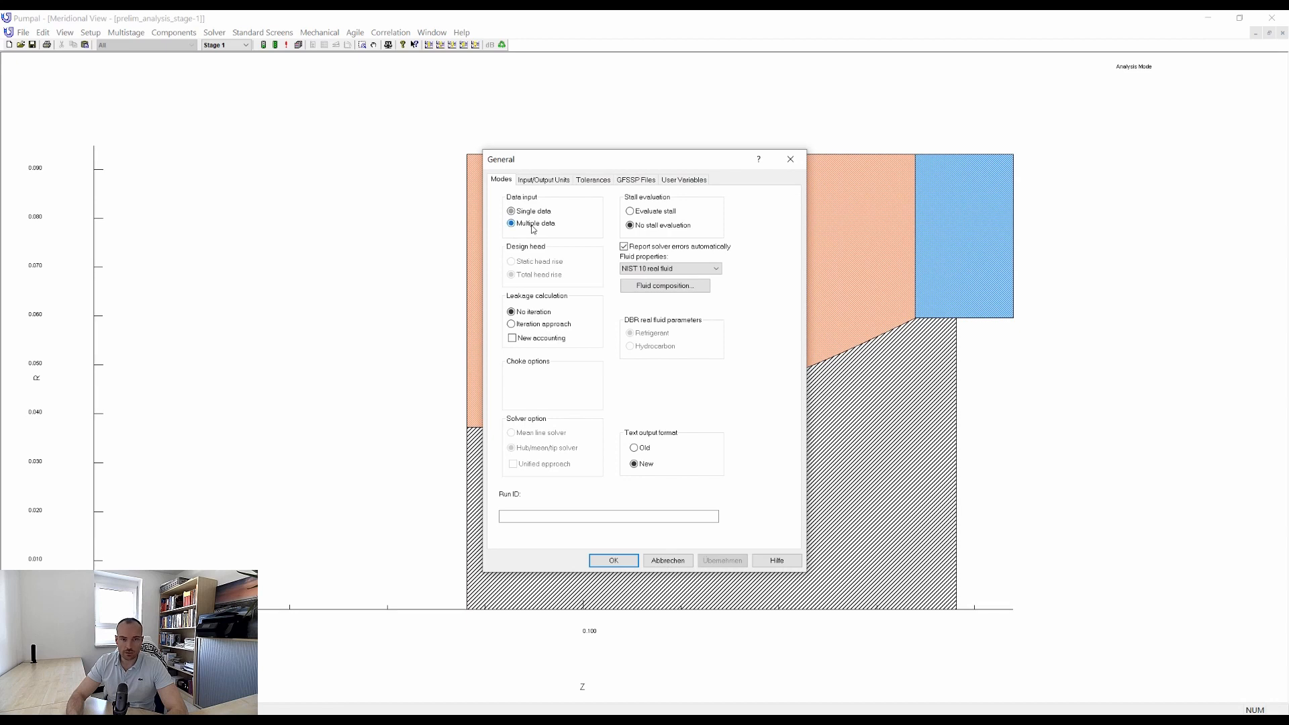
click(613, 560)
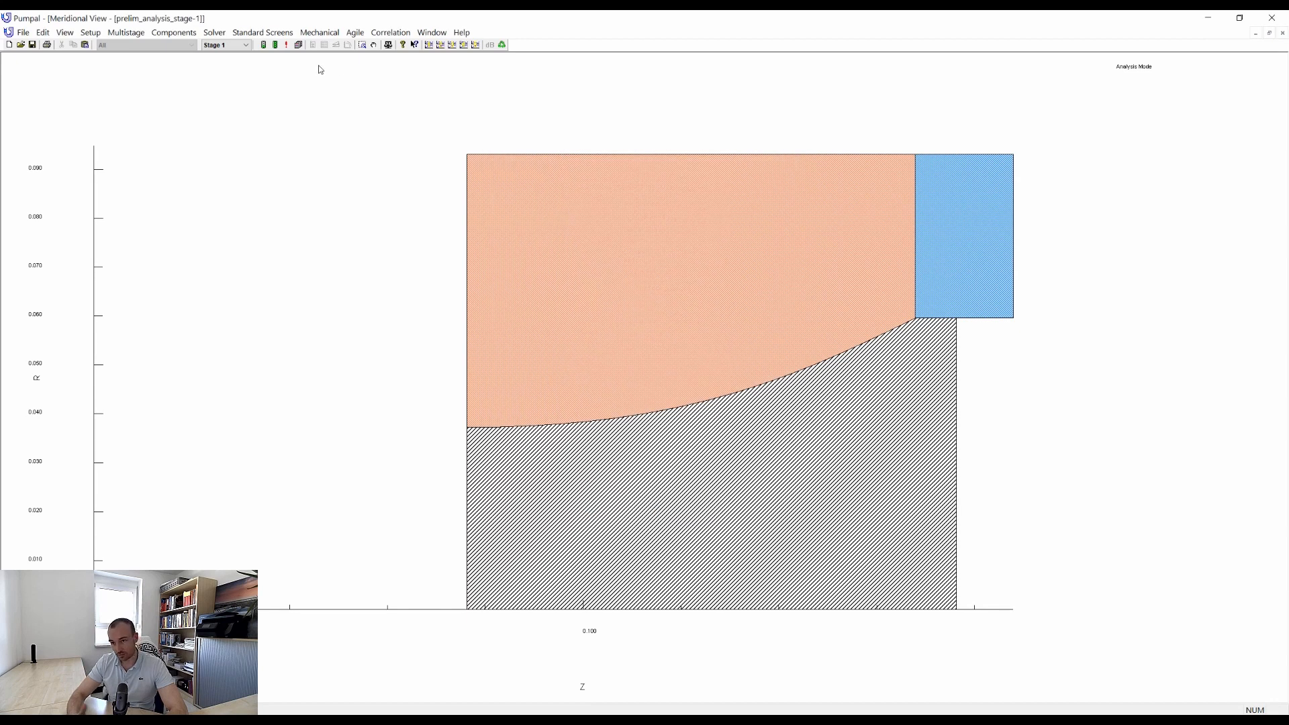
click(264, 45)
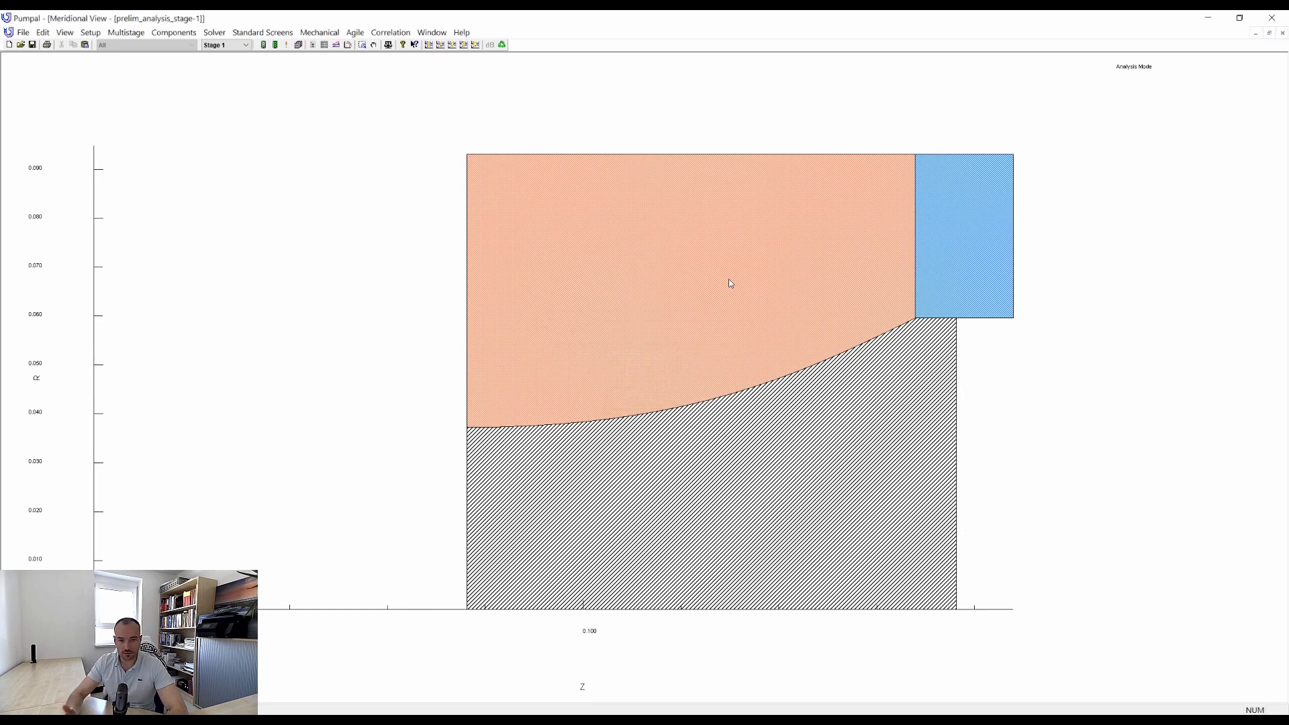
Show the performance maps of head, efficiency, power and NPSH against STAGE VFLOW, and close the NPSH map.
click(429, 45)
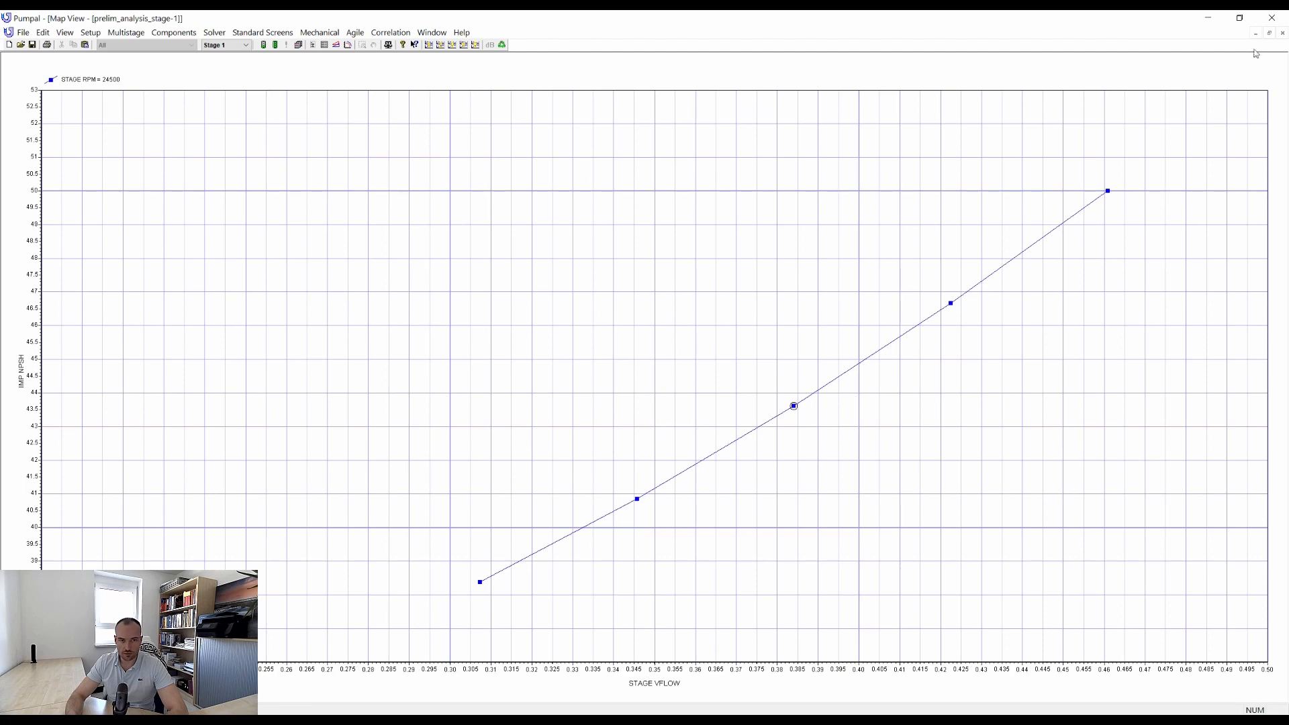
click(1269, 34)
click(798, 306)
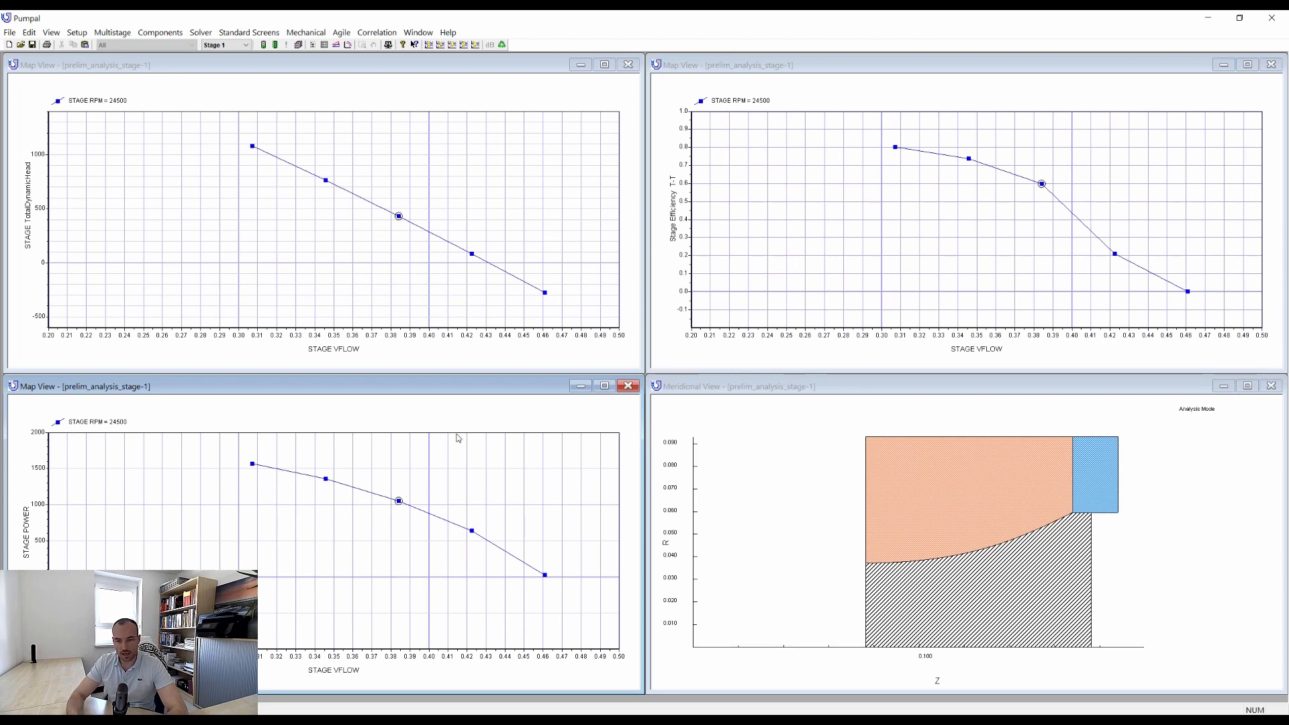
Save the performance map as prelim_analysis_stage-1.map, replacing the existing file.
right_click(800, 161)
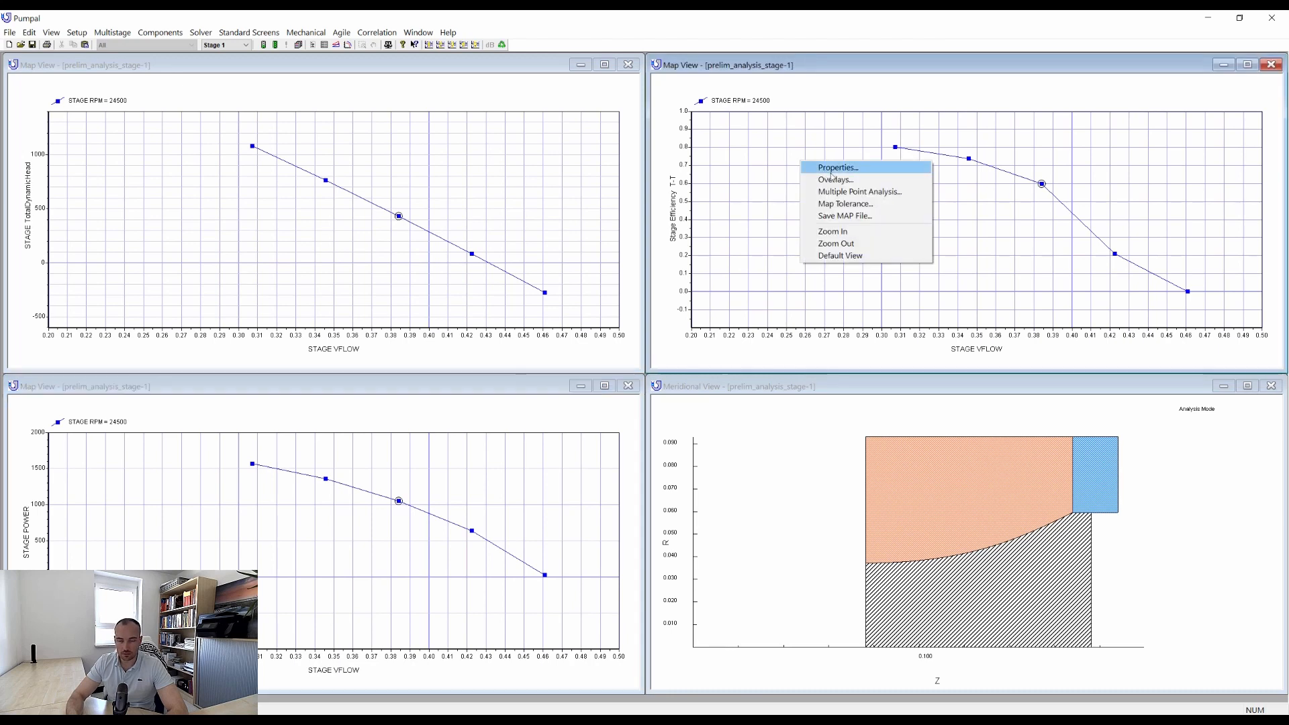
click(891, 217)
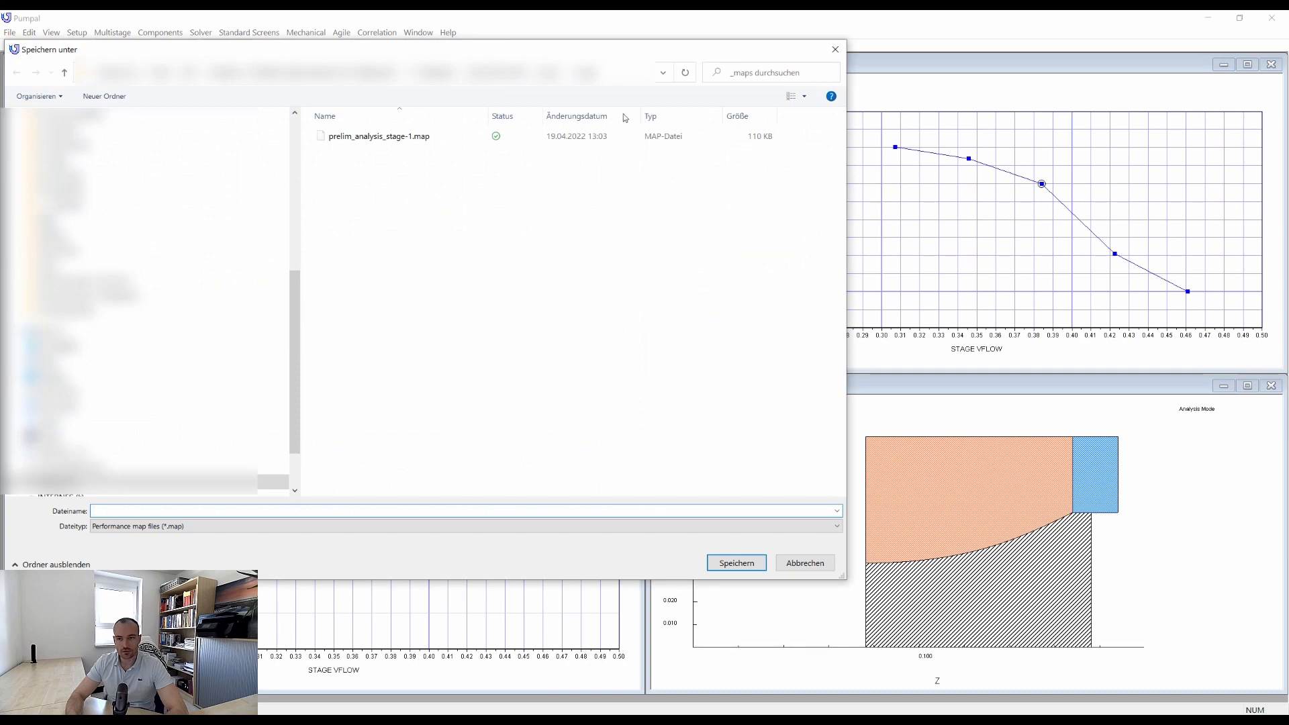
click(403, 137)
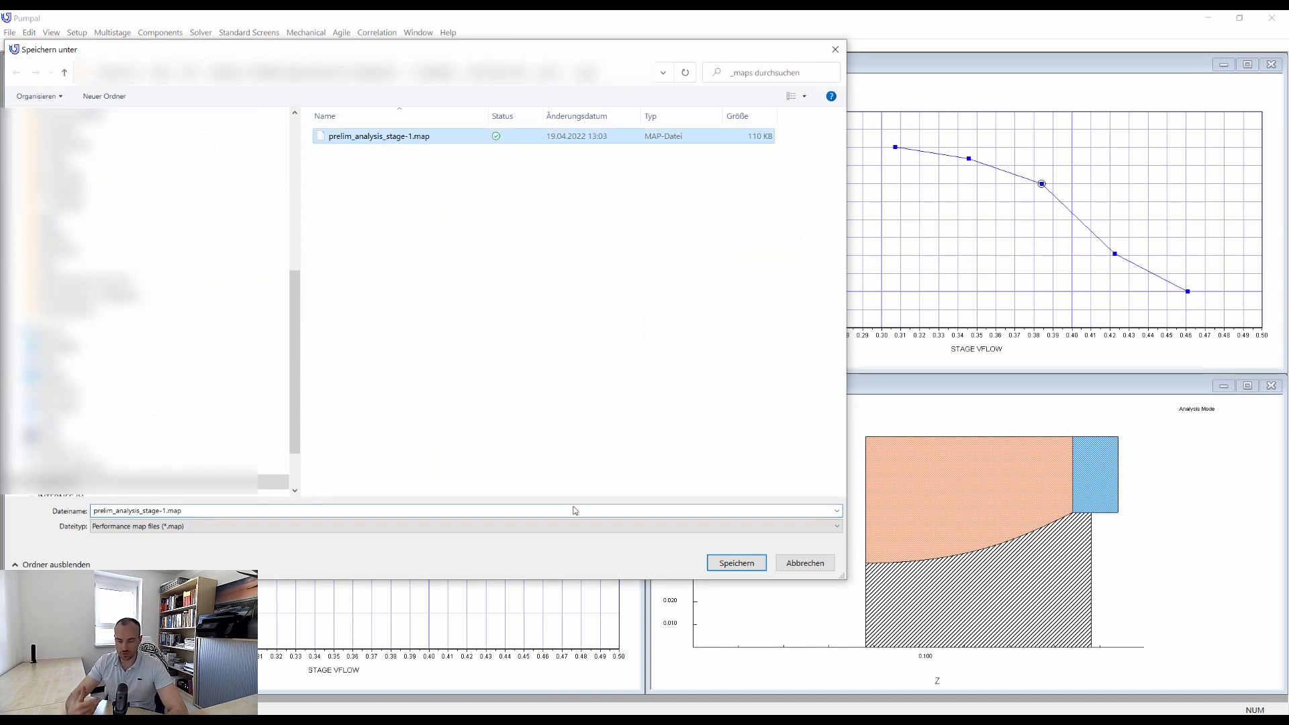
click(747, 561)
click(661, 373)
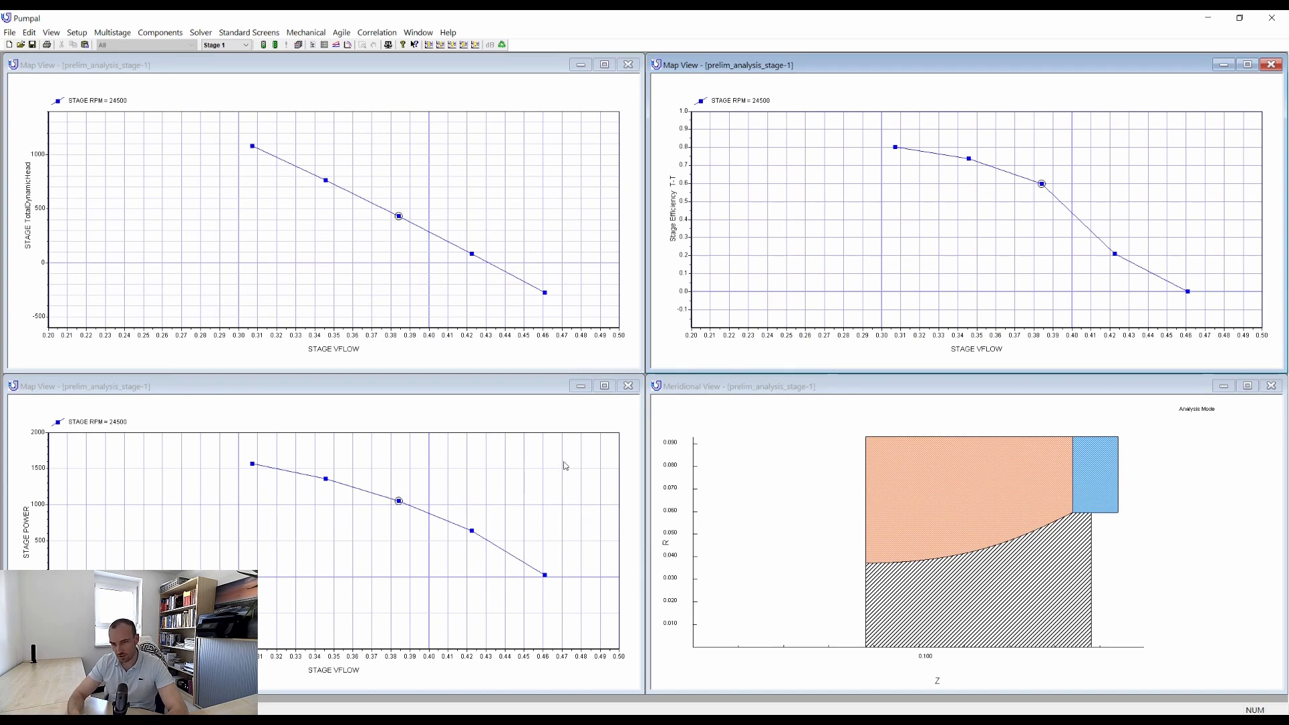
Close the power, head and efficiency maps, enlarging the efficiency map for a look first, and maximize the meridional view.
click(627, 385)
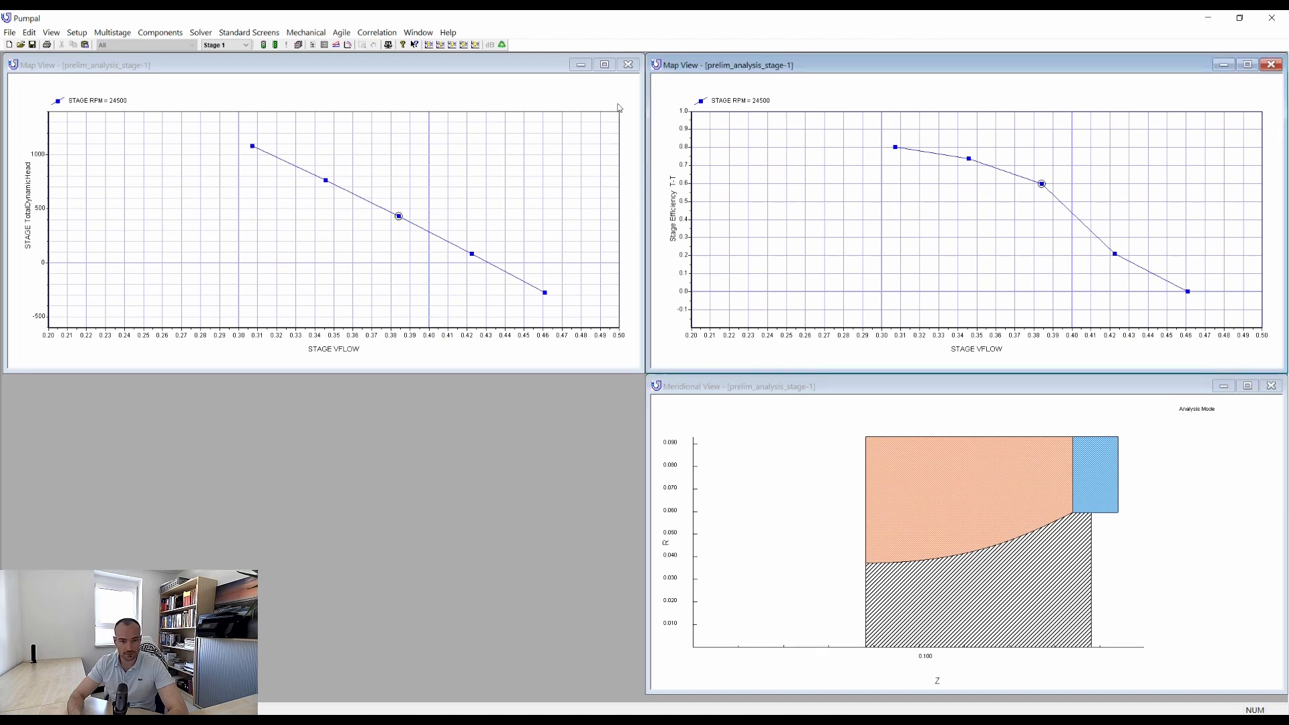
click(628, 65)
click(1248, 64)
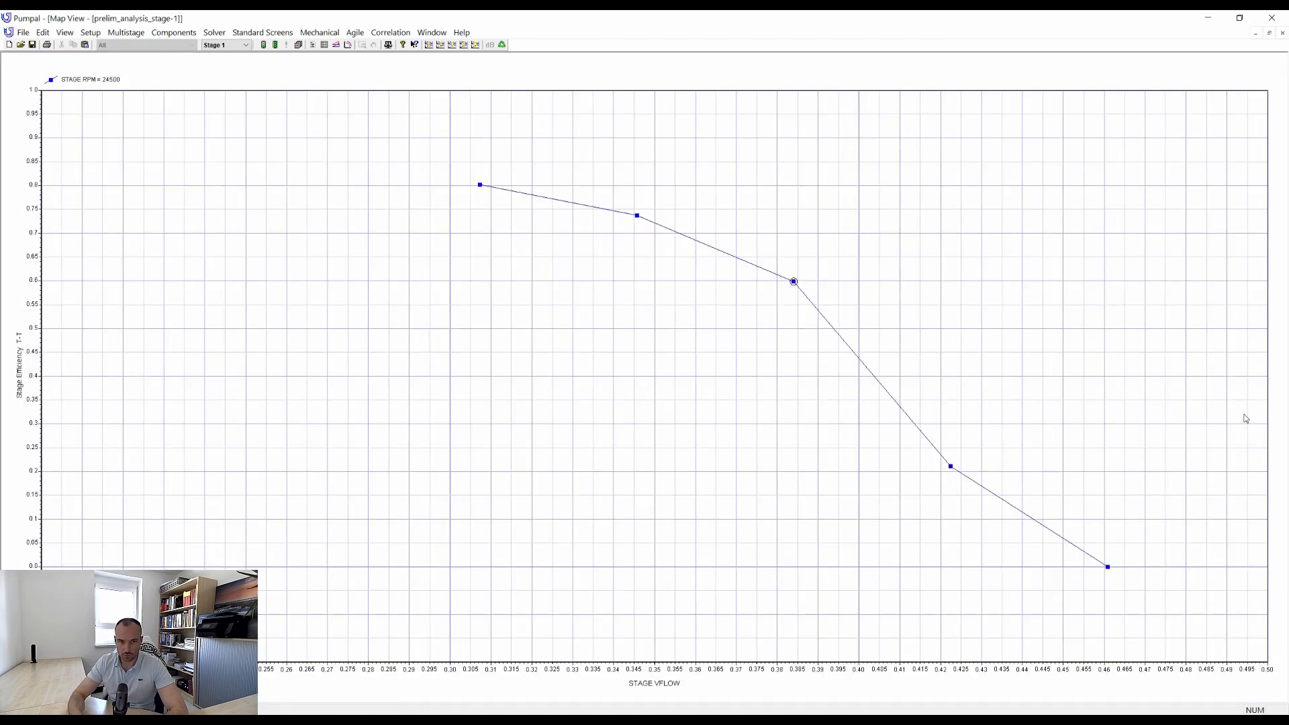
click(1275, 33)
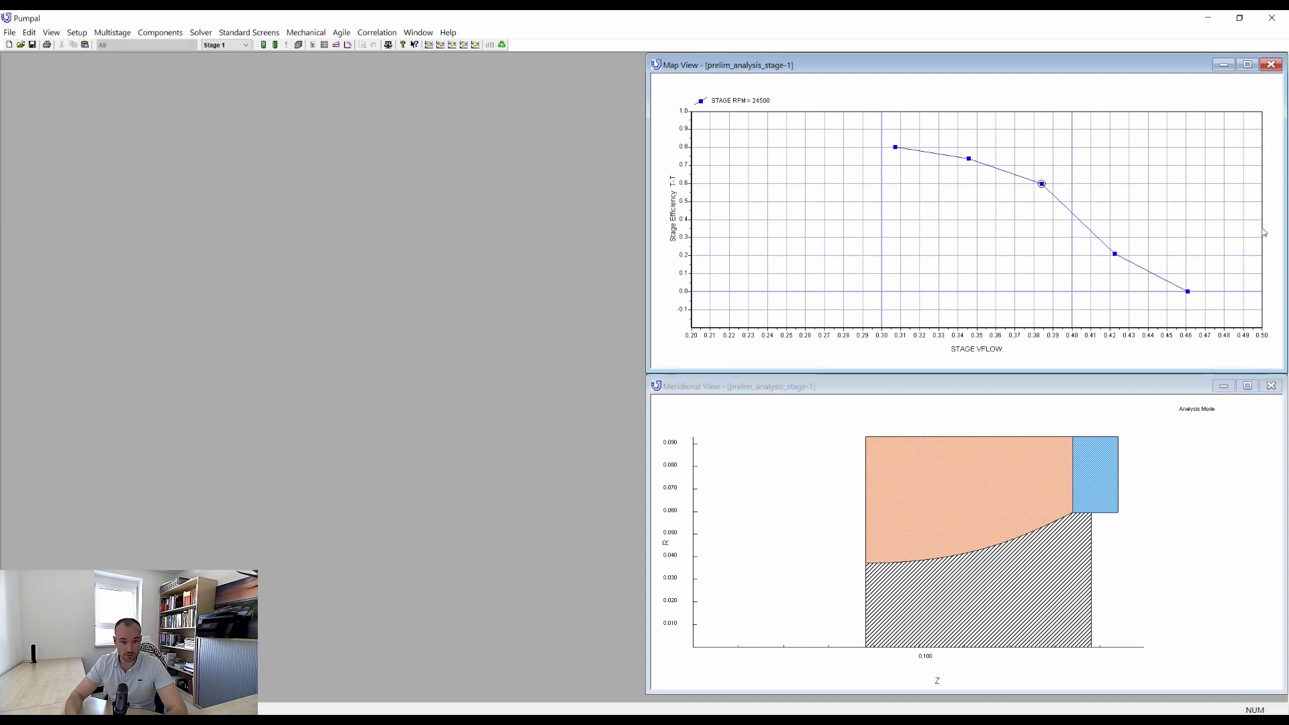
click(1271, 65)
click(1247, 385)
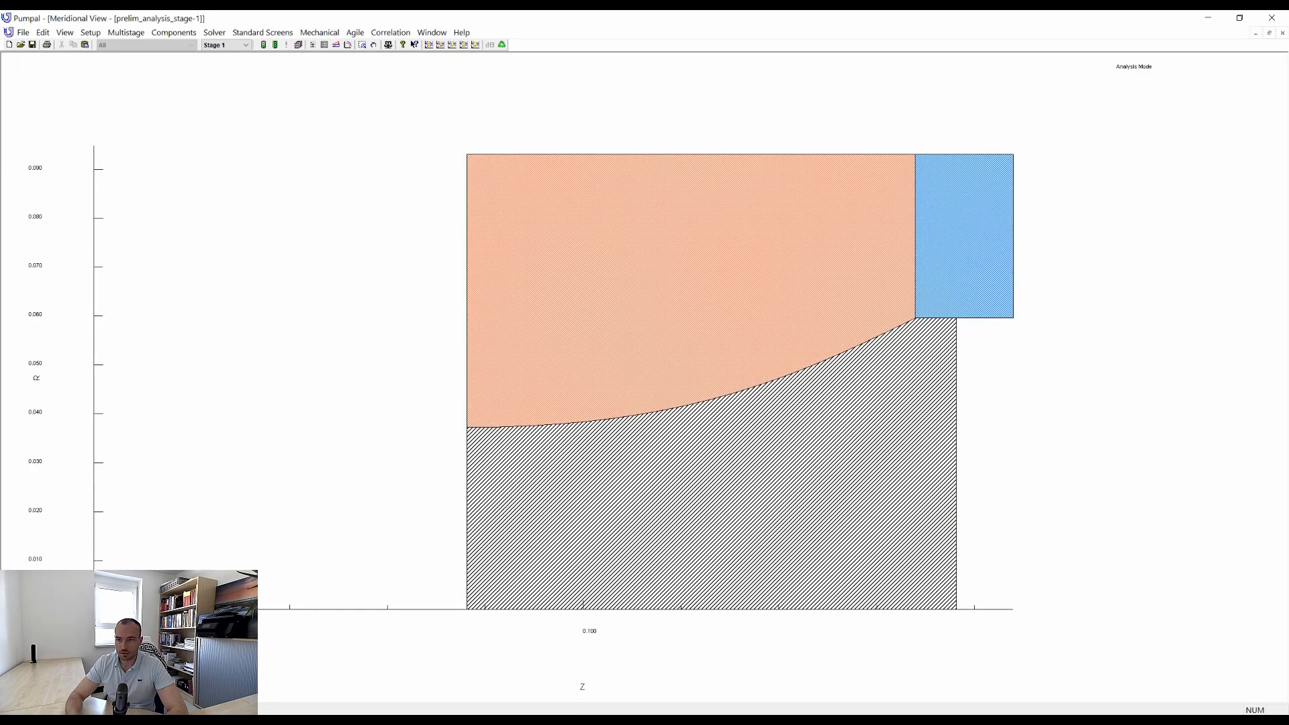
Set the impeller inlet's tip radius (R1T) to 0.085 and its hub radius (R1H) to 0.04.
double_click(477, 247)
drag(662, 242, 705, 271)
text(4)
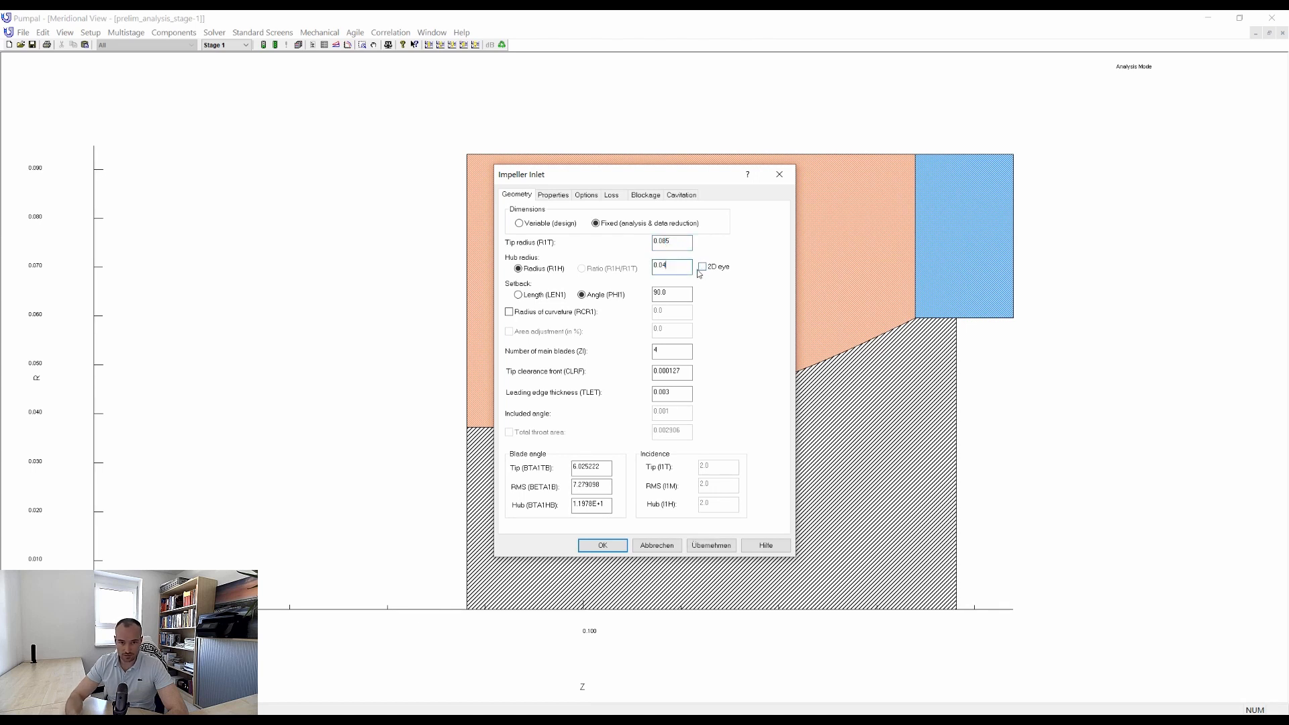
click(711, 545)
click(602, 545)
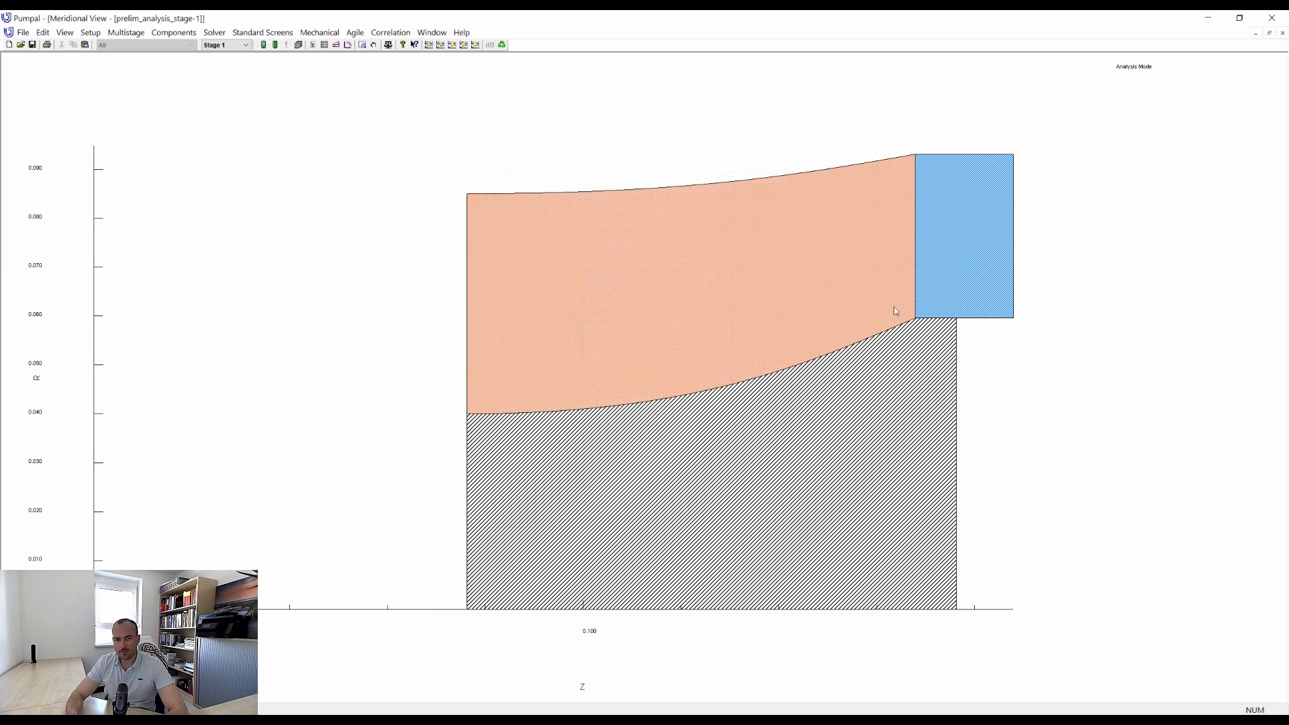
Set the impeller's exit radius (R2) and expansion radius to 0.074, and its exit depth (B2) and expansion depth to 0.022.
double_click(913, 195)
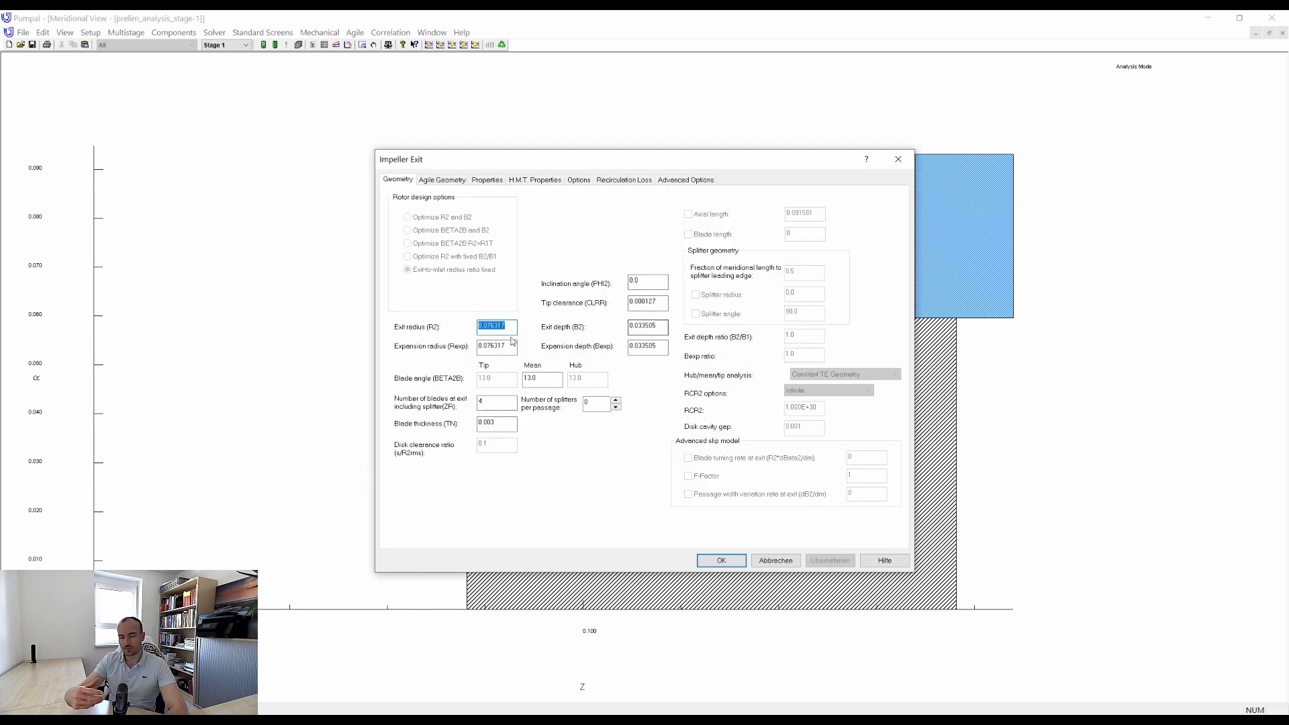
text(0.074)
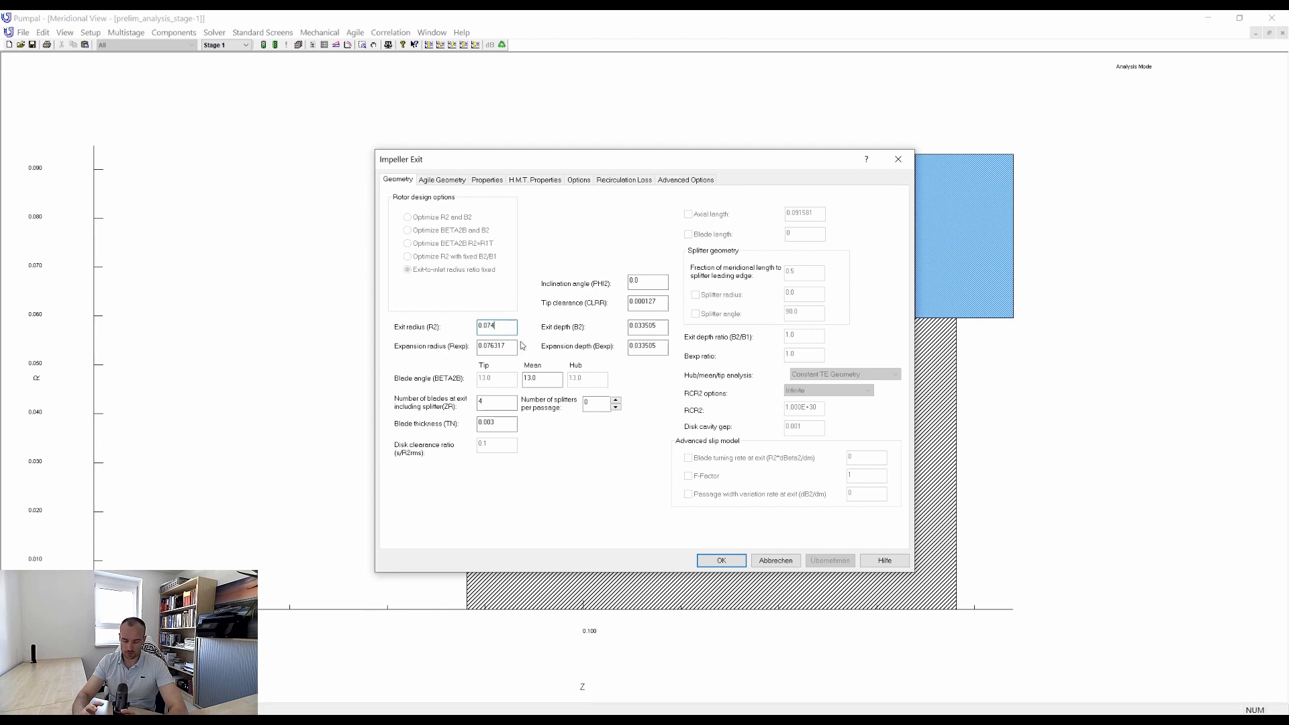
drag(486, 346, 519, 348)
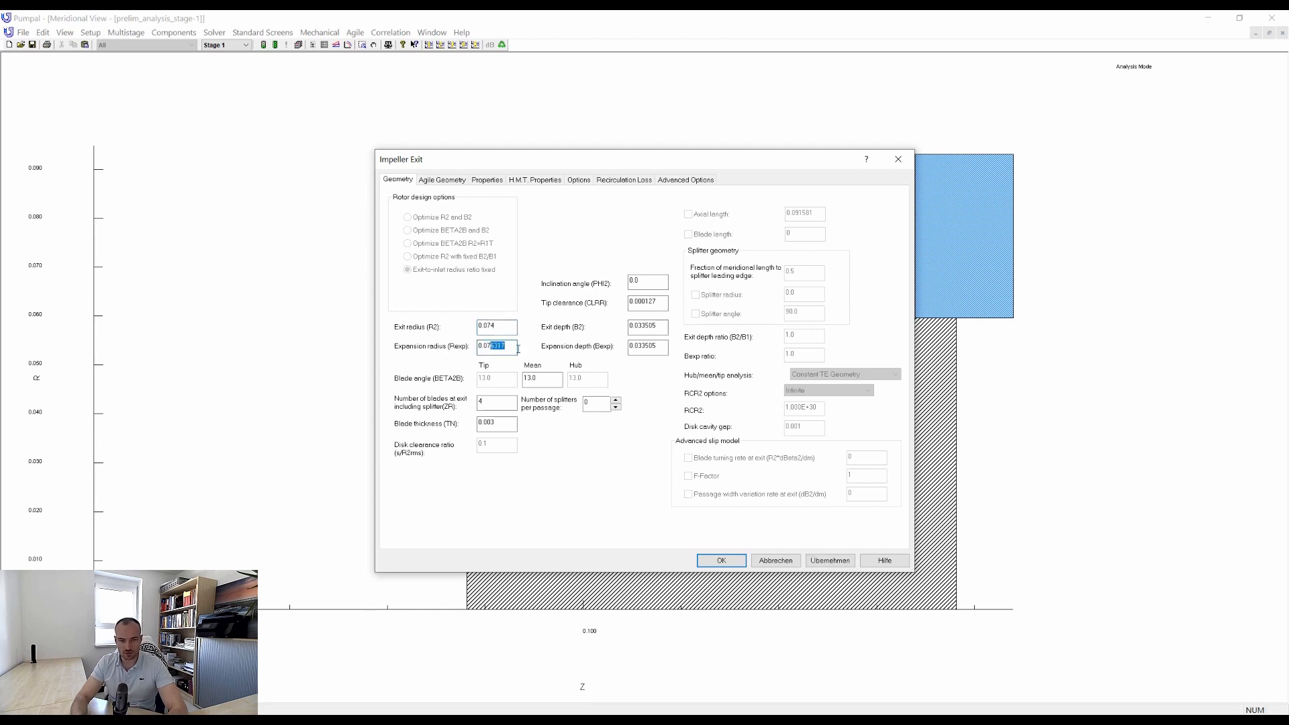
drag(637, 326, 665, 346)
text(22)
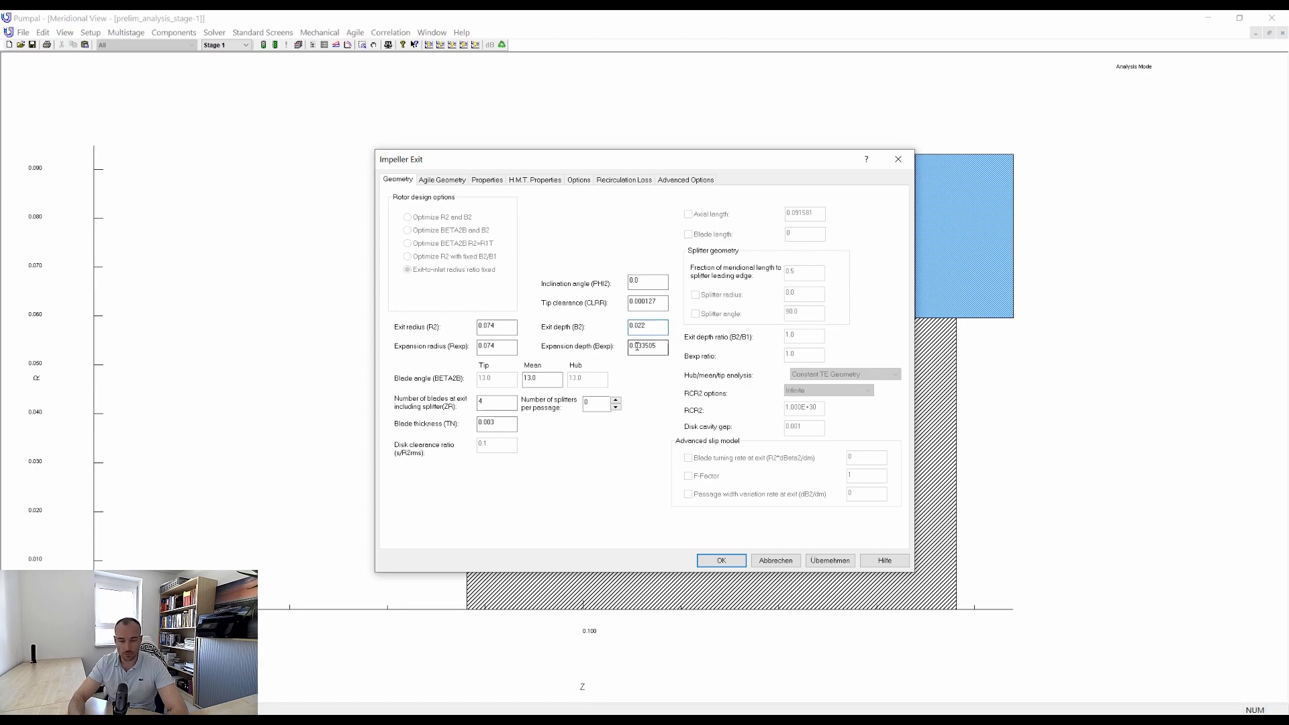
text(22)
key(Return)
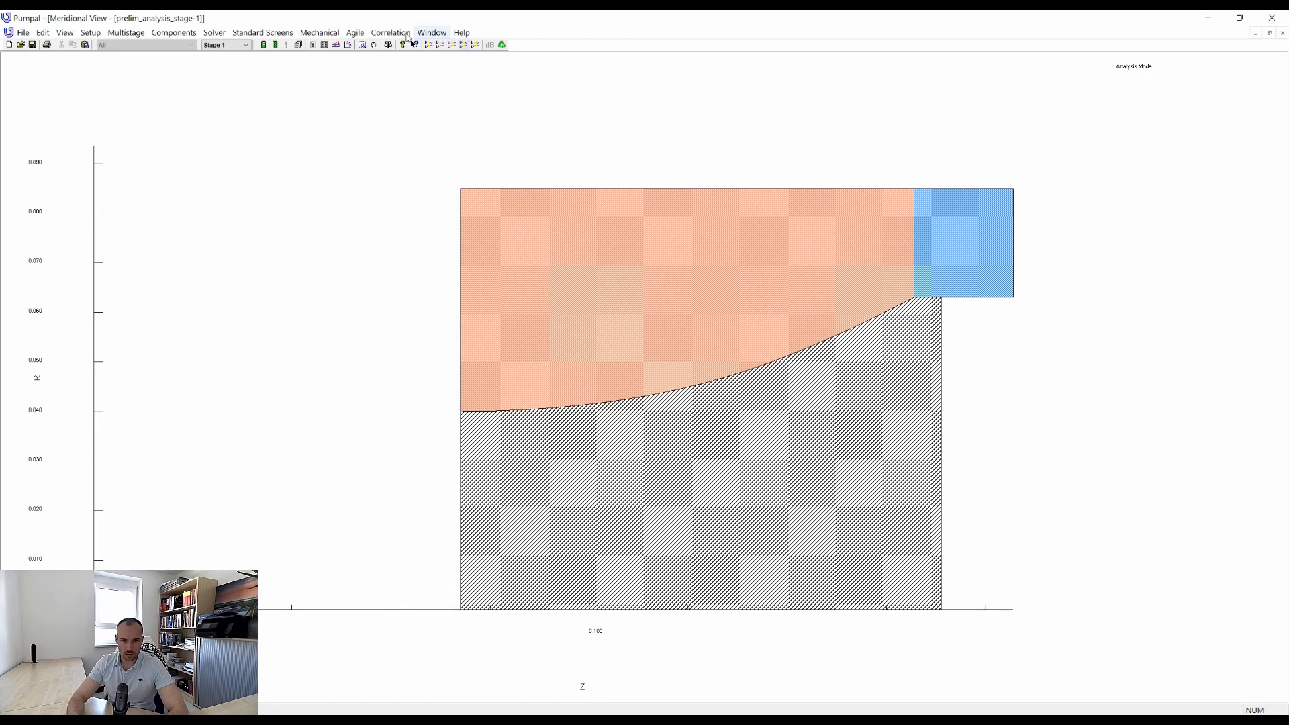
Run the solver on the revised impeller geometry and show the performance maps of head, efficiency, power and NPSH.
click(263, 45)
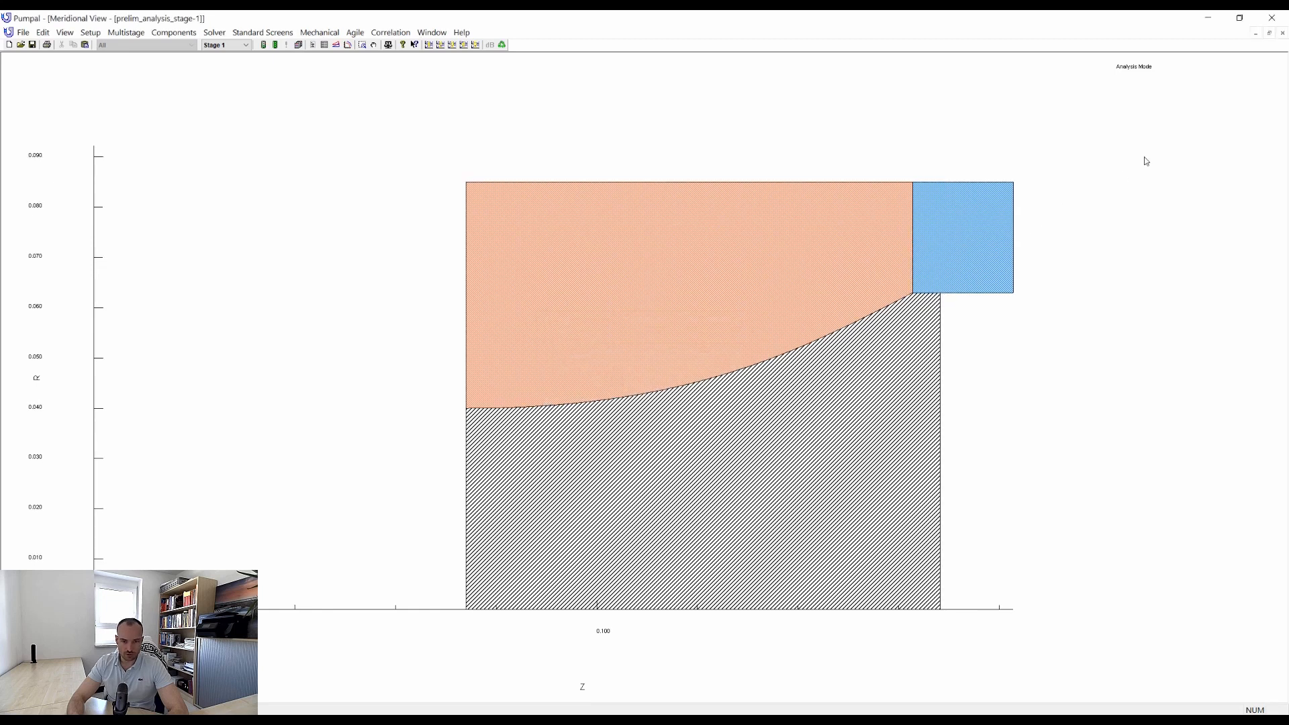
click(1270, 33)
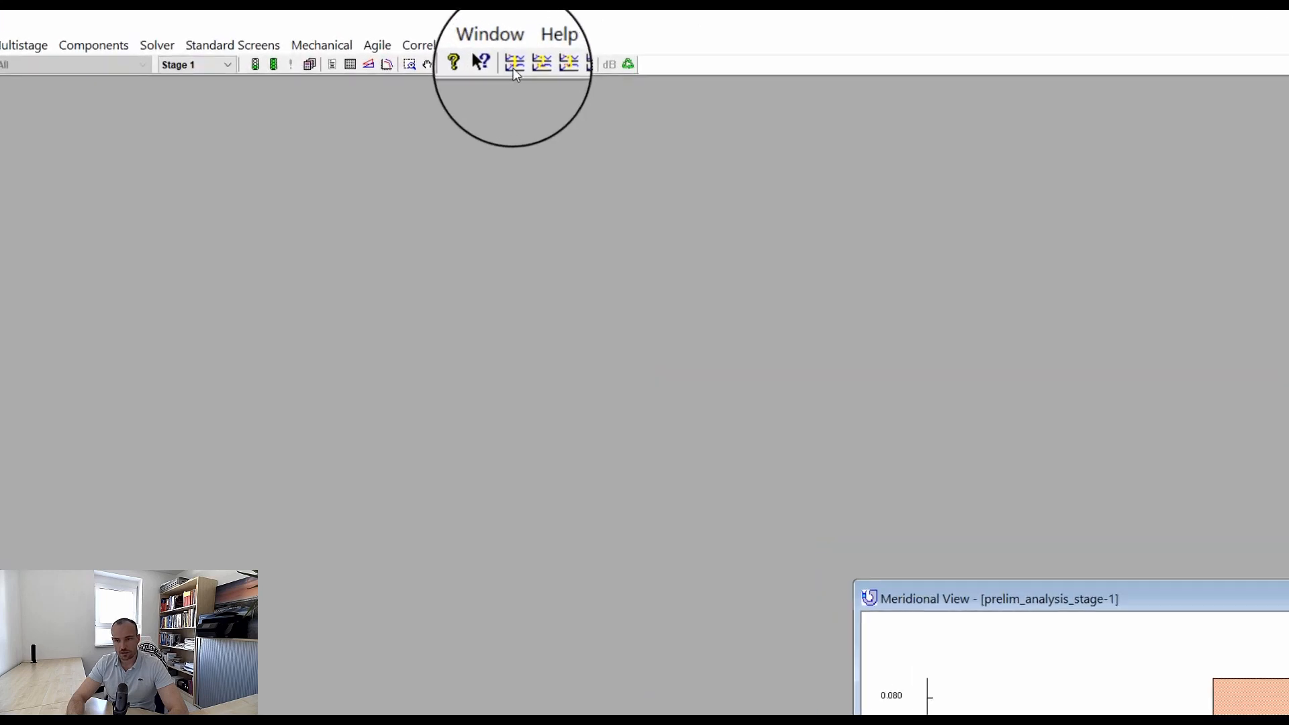
click(430, 45)
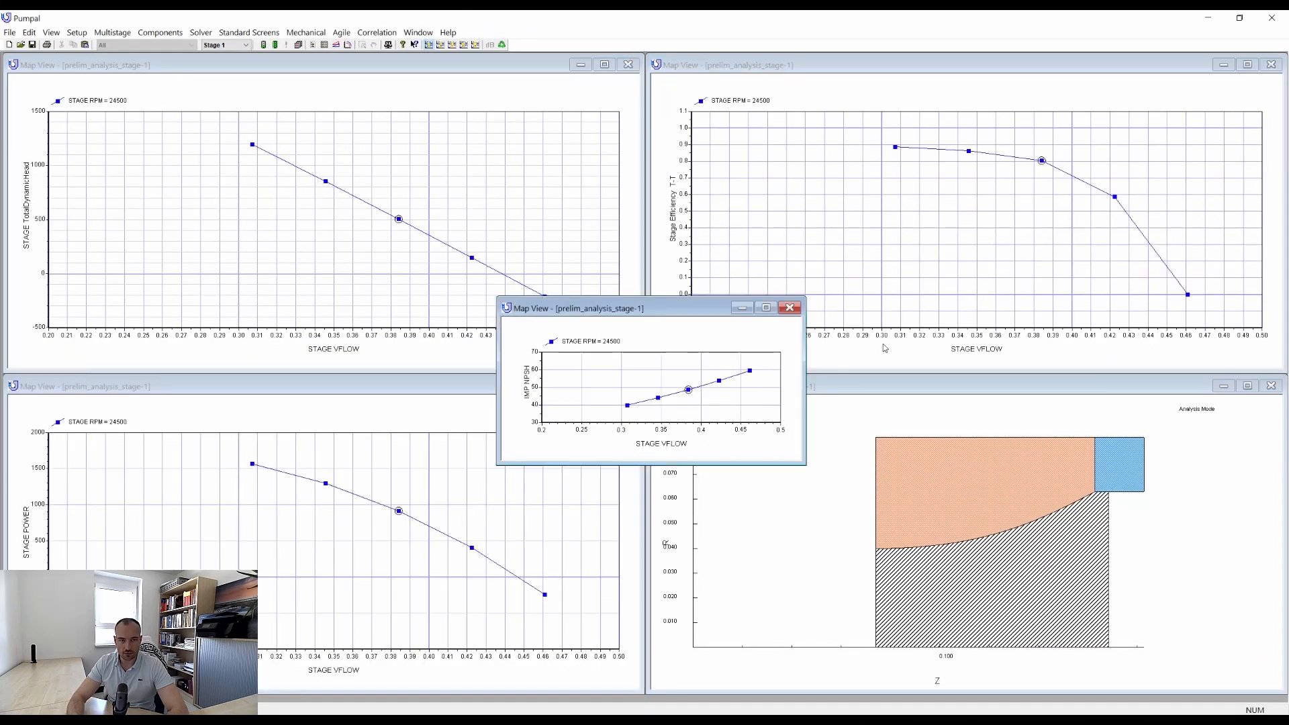
Overlay the previously saved external map file on the stage efficiency map.
right_click(906, 216)
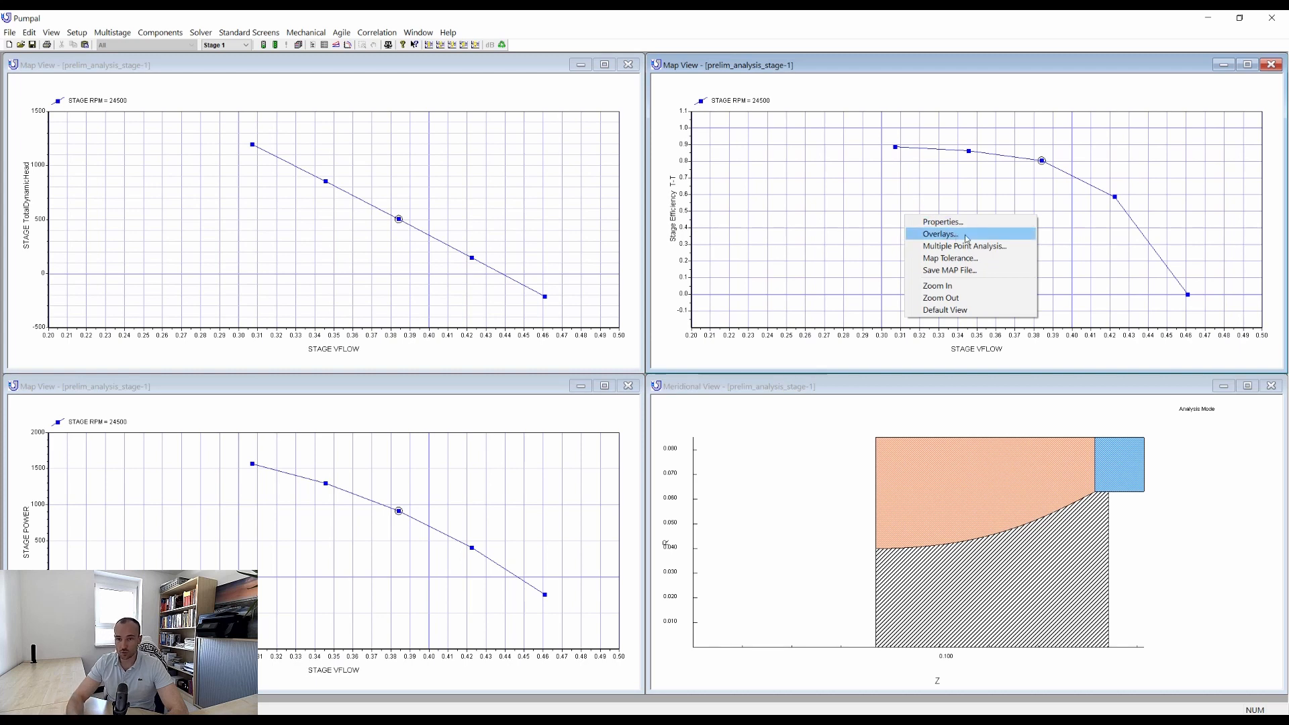
click(940, 233)
click(443, 273)
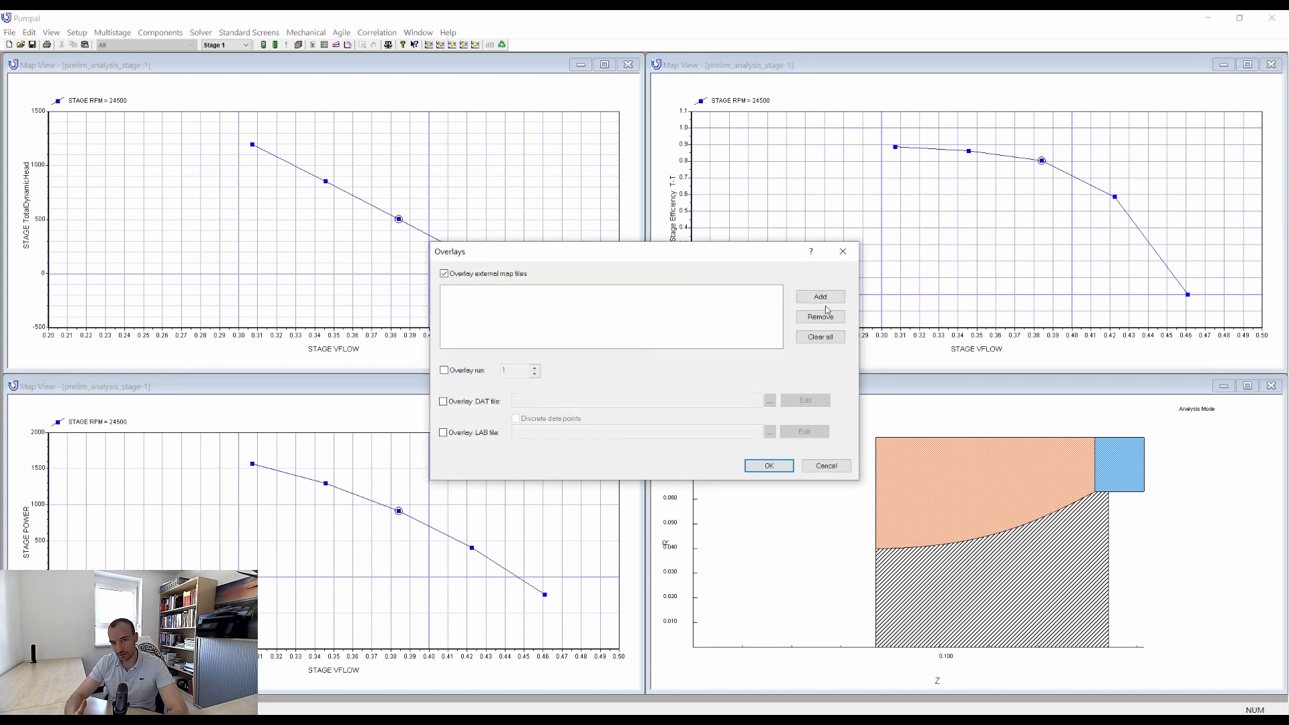
click(830, 299)
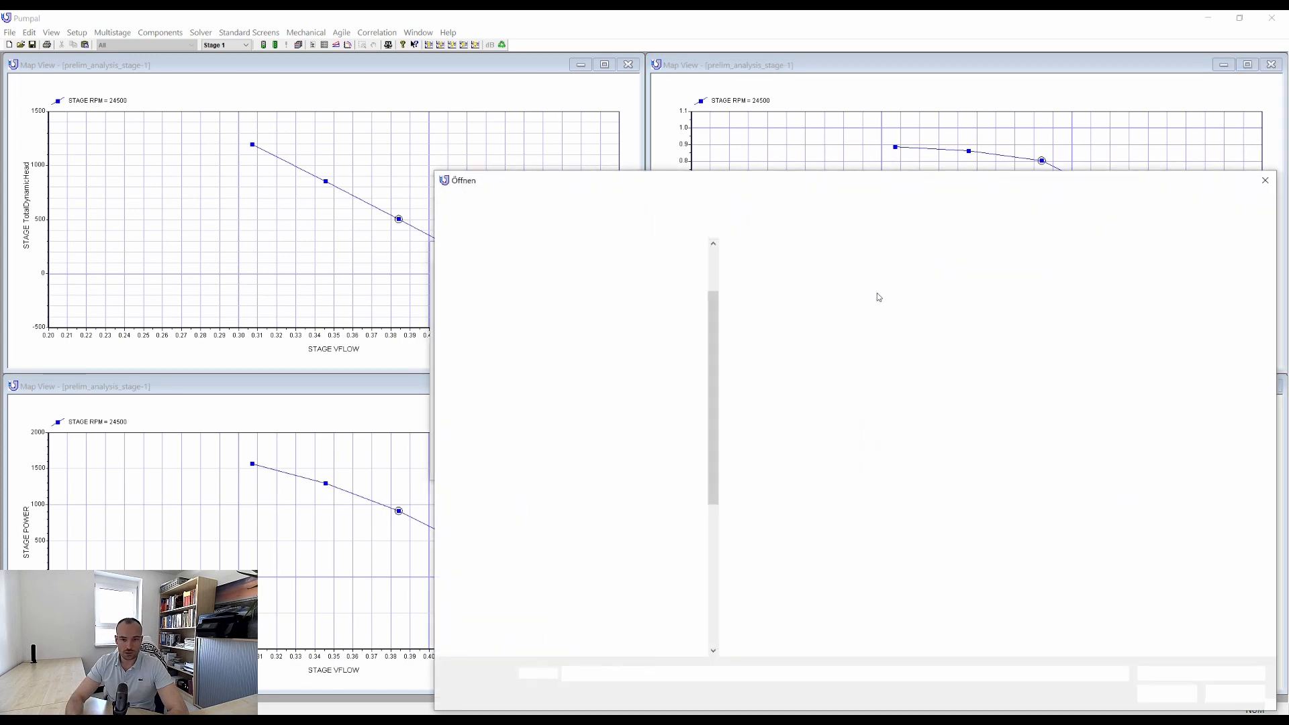
double_click(809, 275)
click(770, 466)
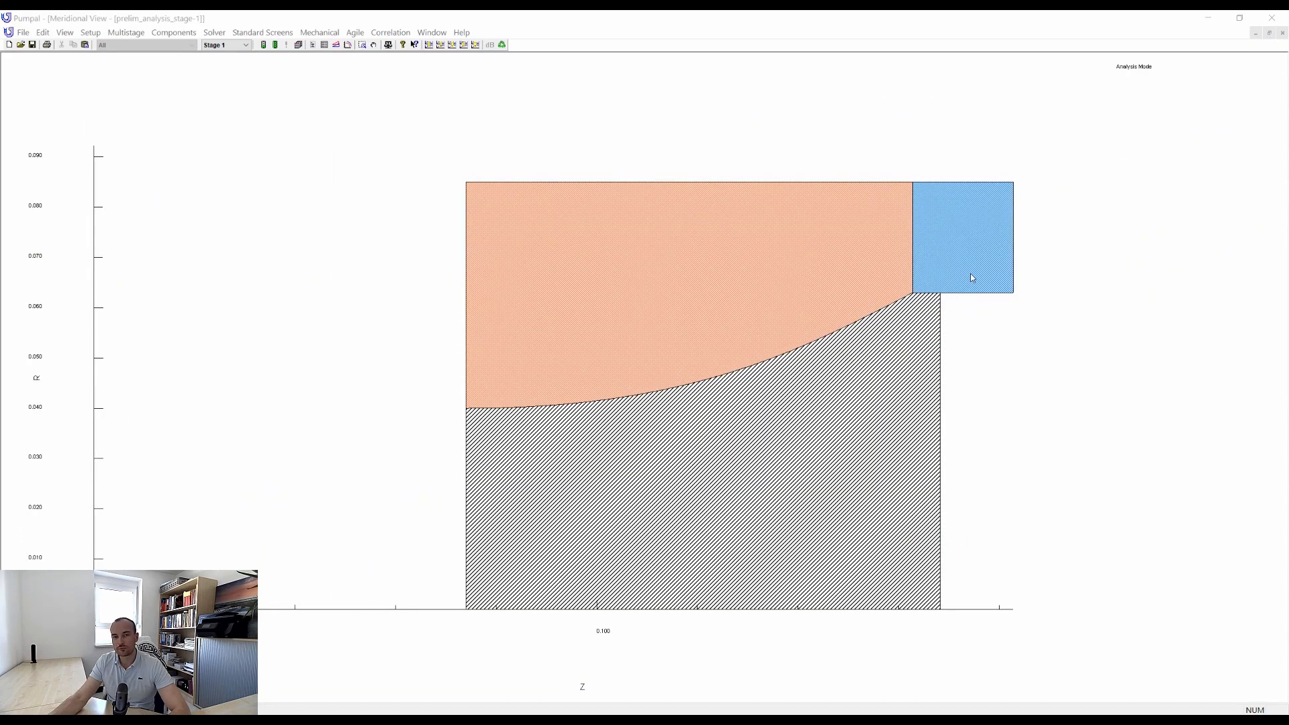
Switch the data input mode to single data in the general setup.
click(92, 33)
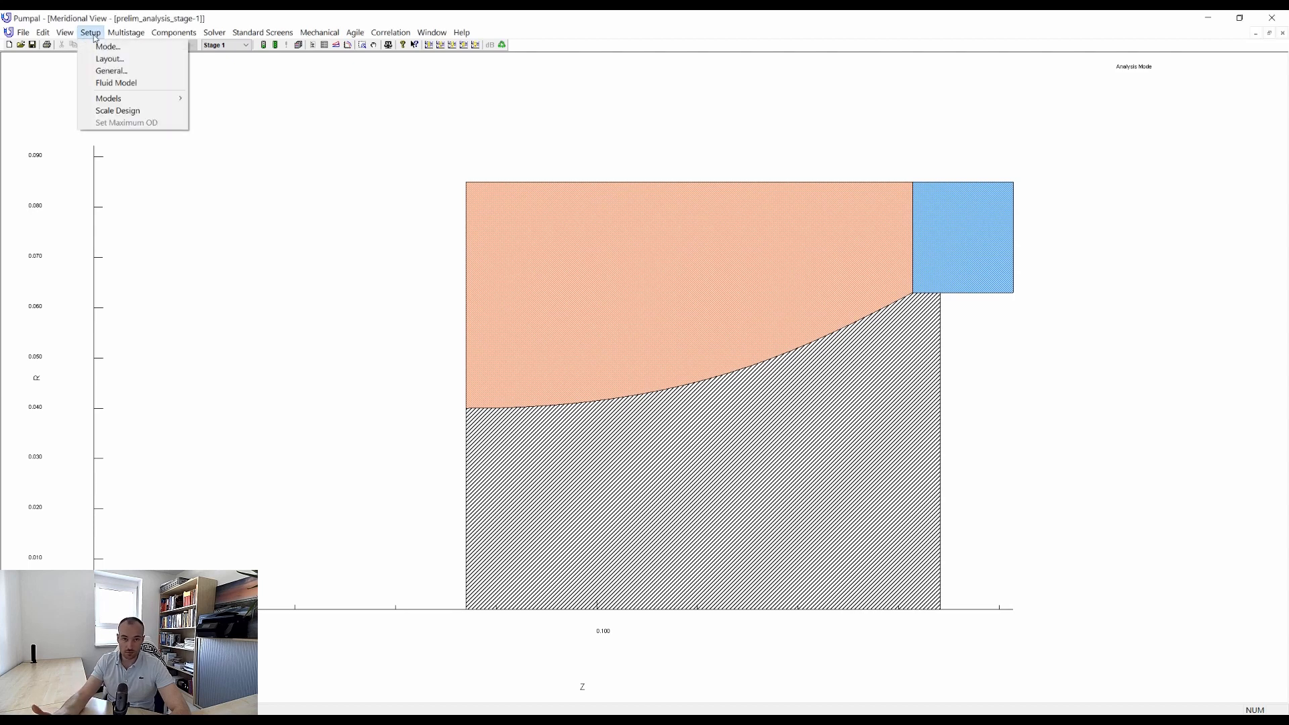
click(111, 70)
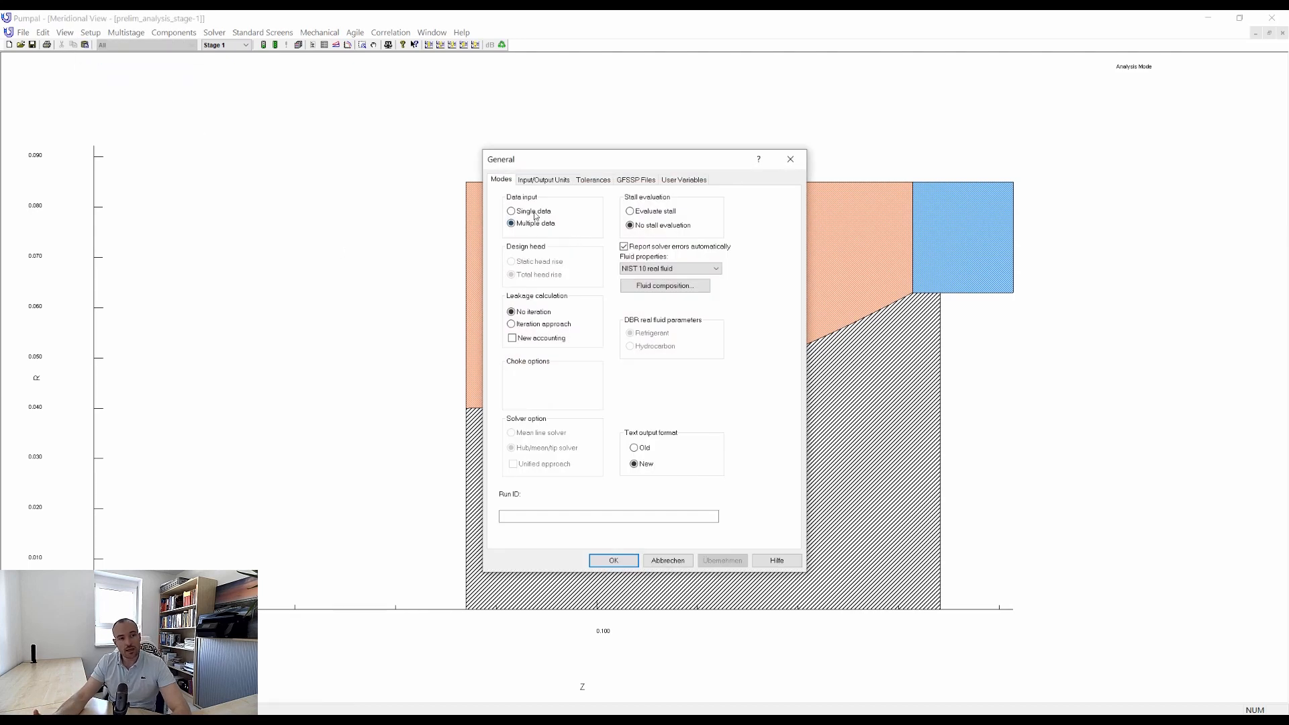
click(535, 213)
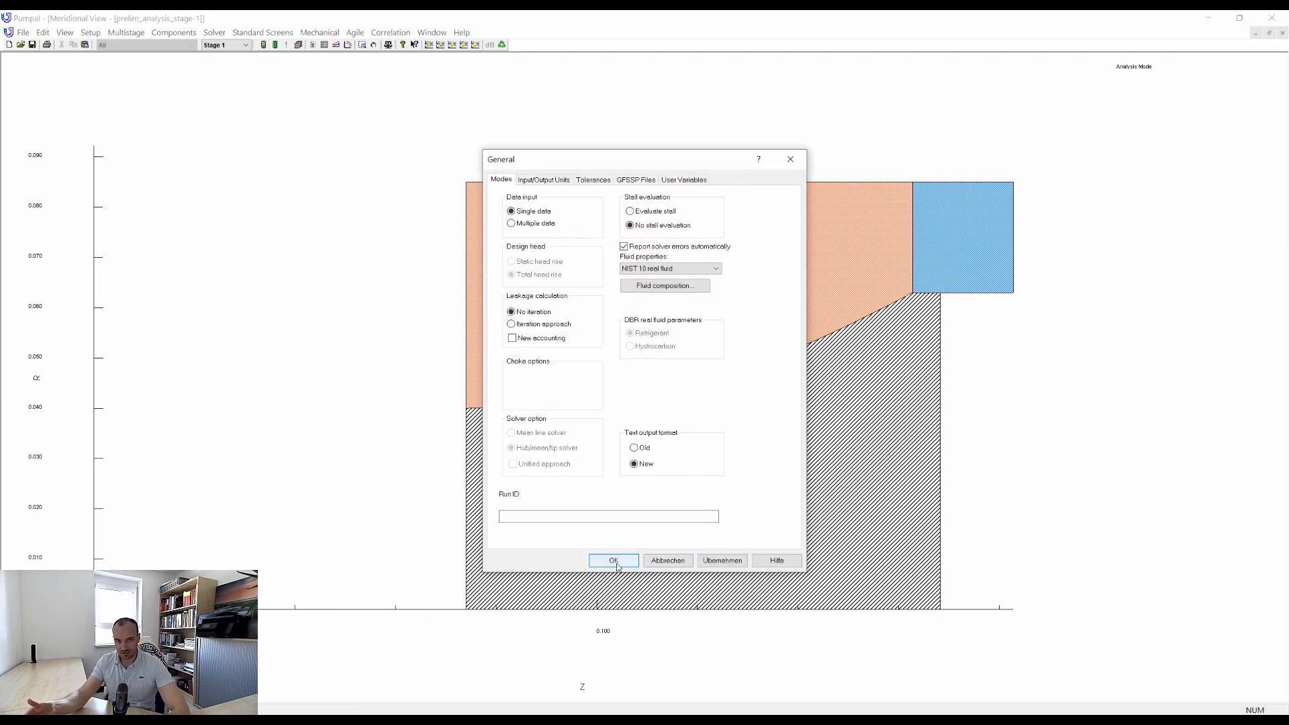
click(614, 561)
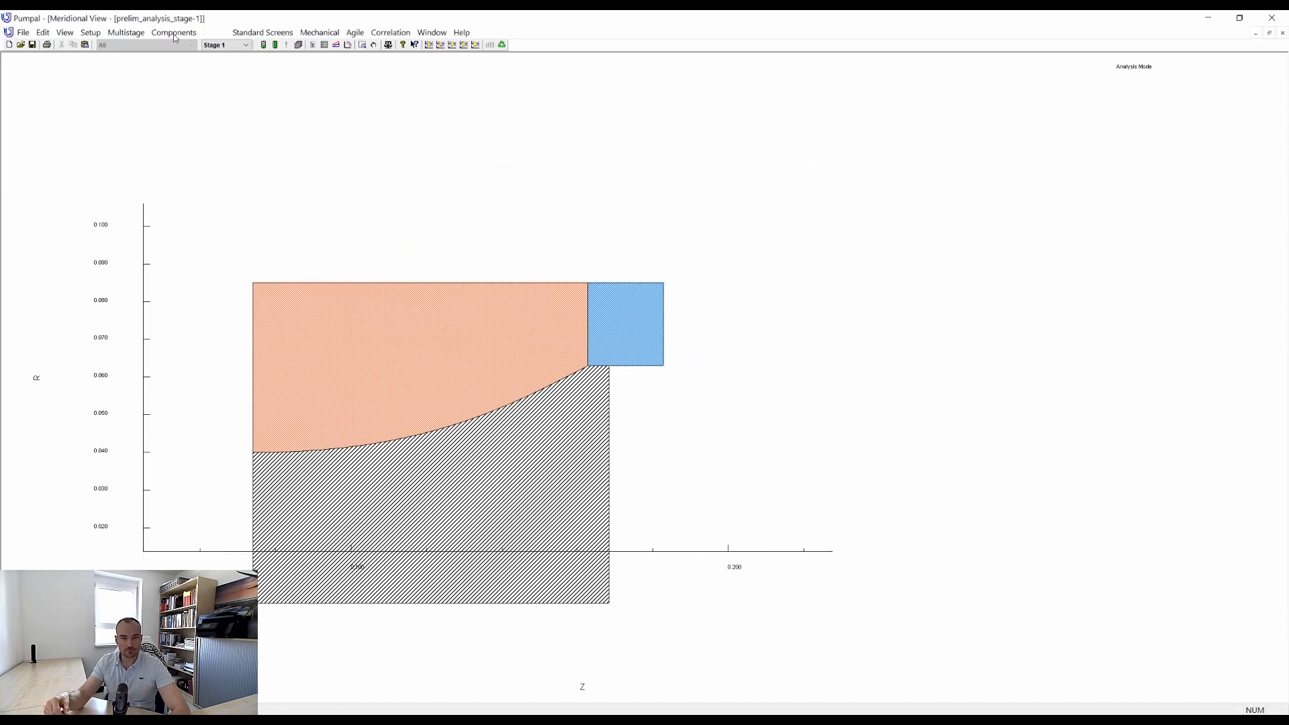
Add a second stage to the pump, accepting deletion of the existing runs, and centre both stages in the meridional view.
click(126, 33)
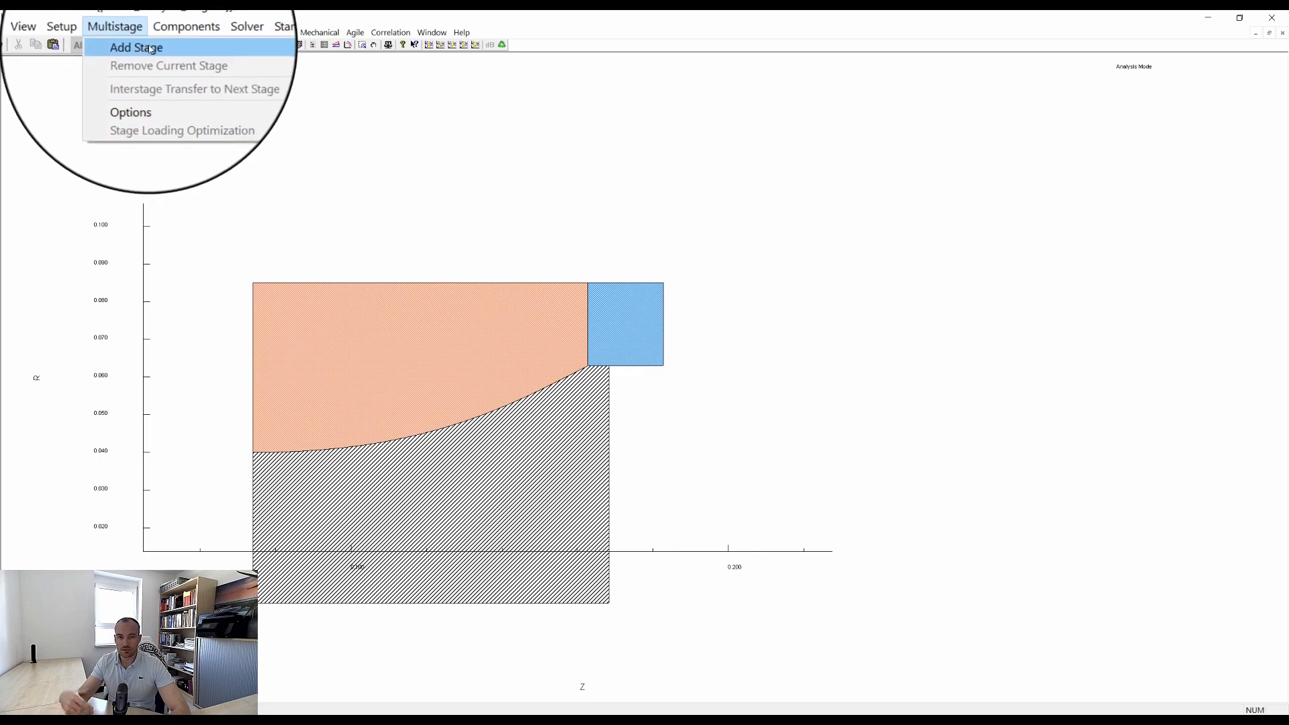
mouse_move(257, 49)
click(332, 57)
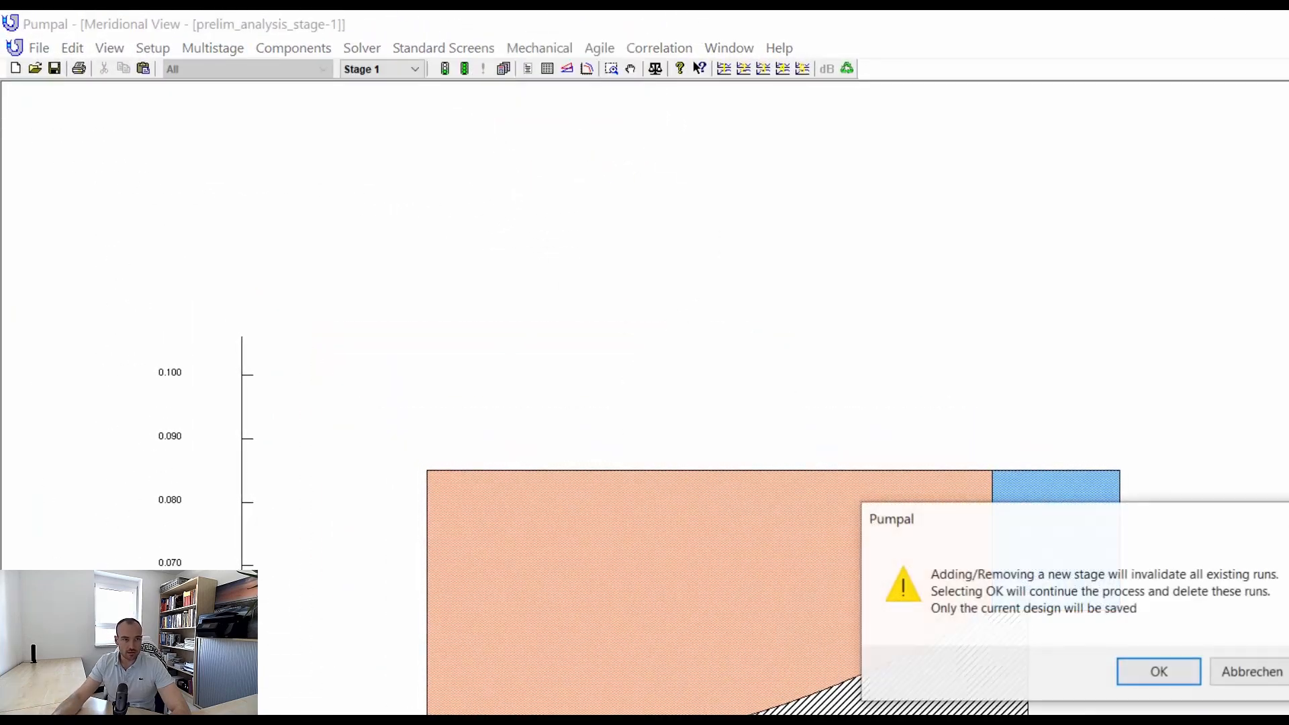
click(1159, 672)
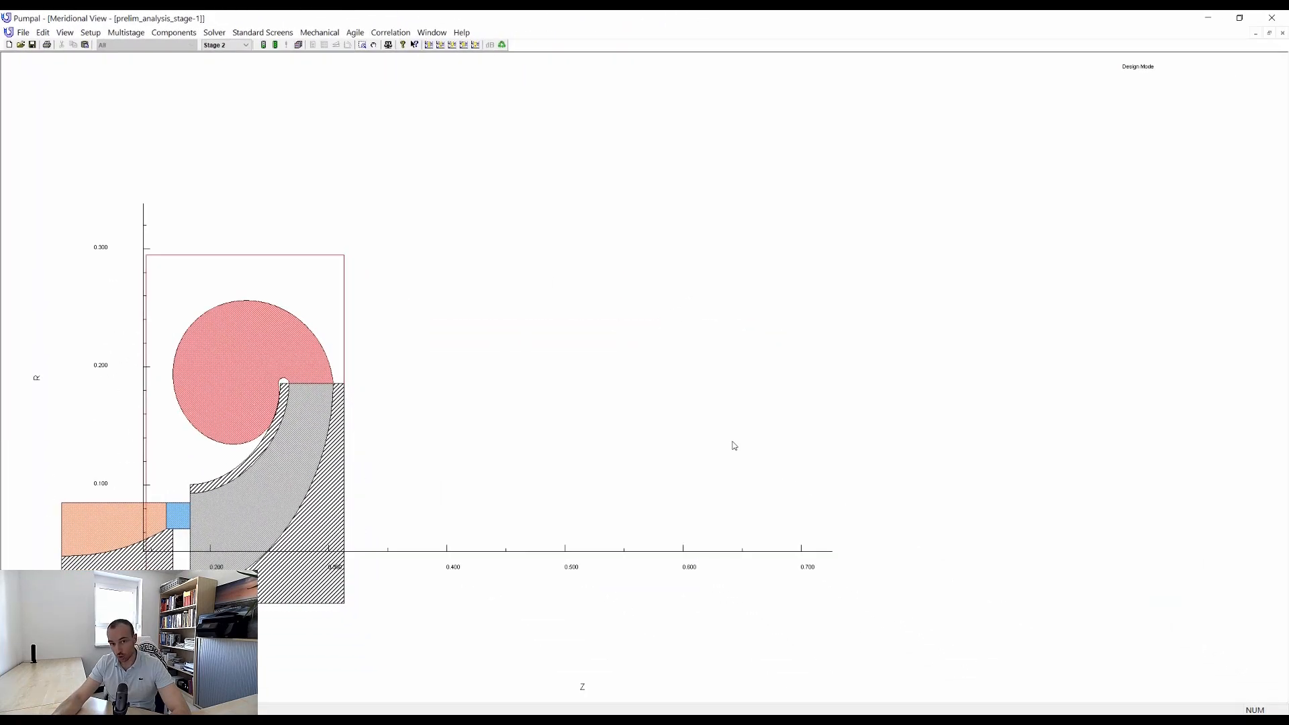
middle_drag(322, 466, 622, 366)
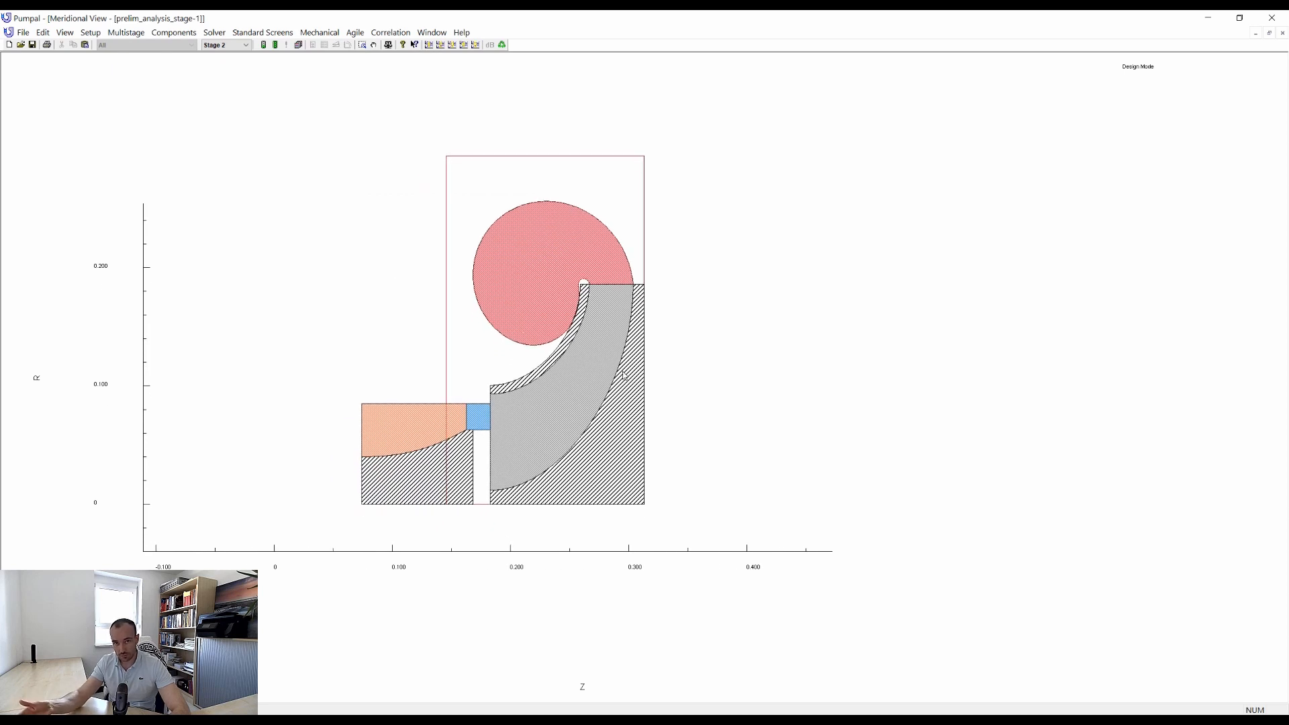
Start the design wizard for stage 2, choosing single-stage design mode and keeping metric units with tangential angle reference.
right_click(602, 314)
click(623, 318)
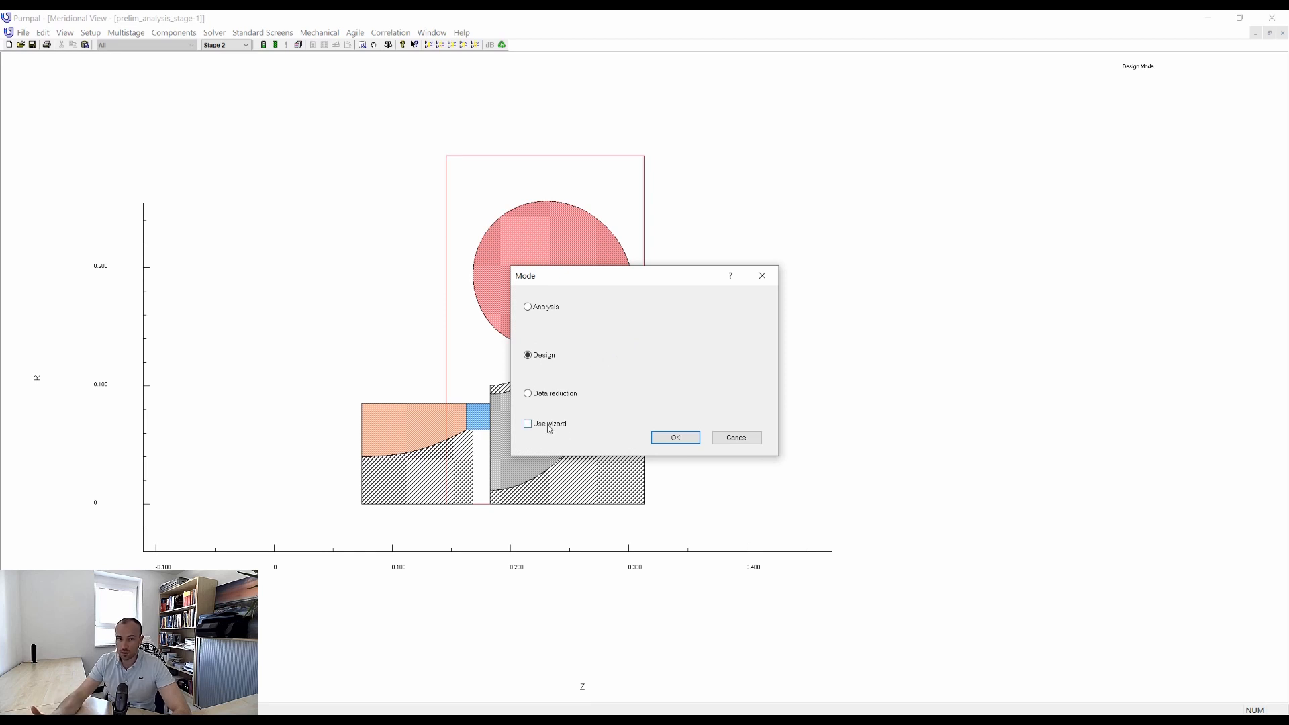
click(683, 438)
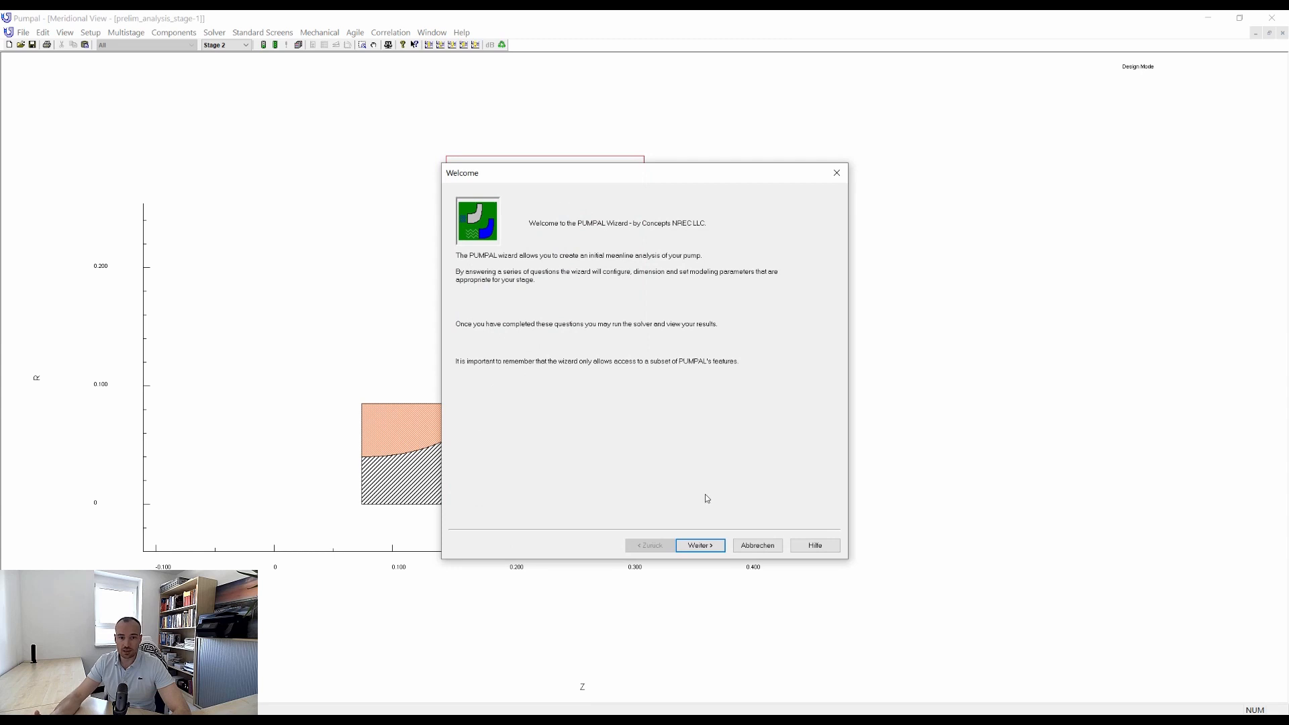
click(713, 545)
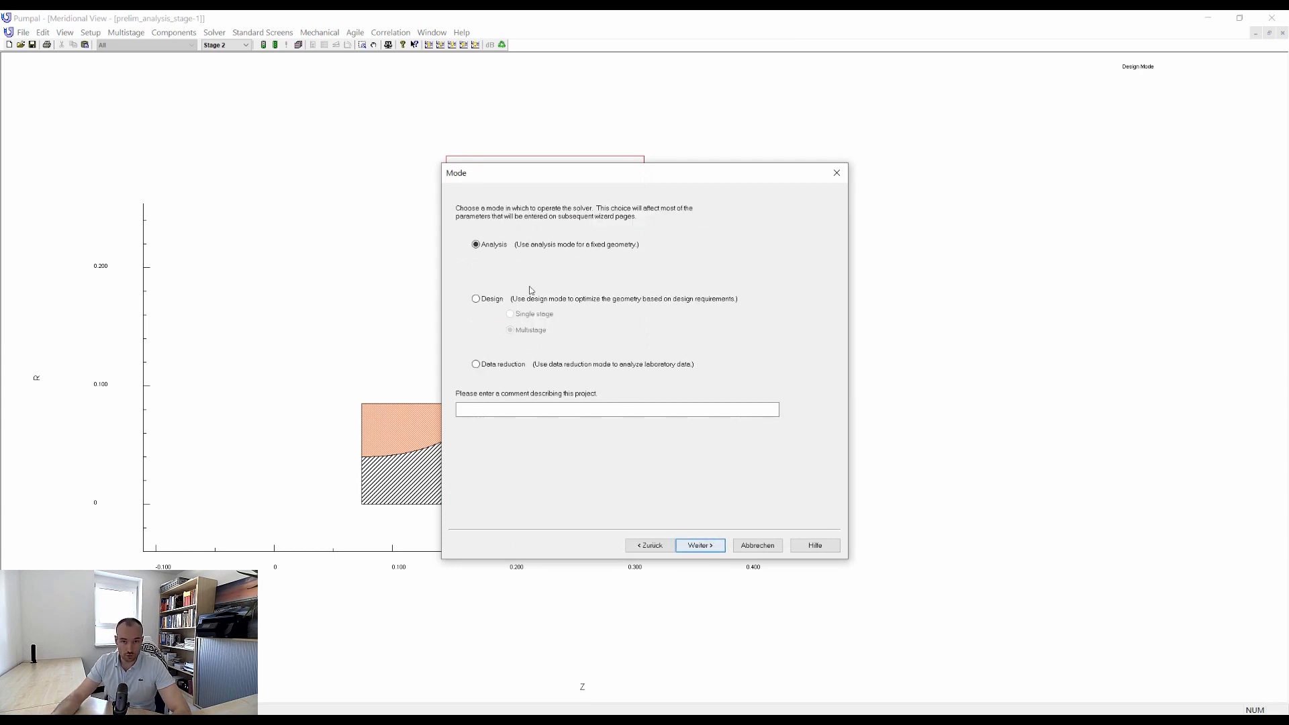
click(492, 298)
click(699, 545)
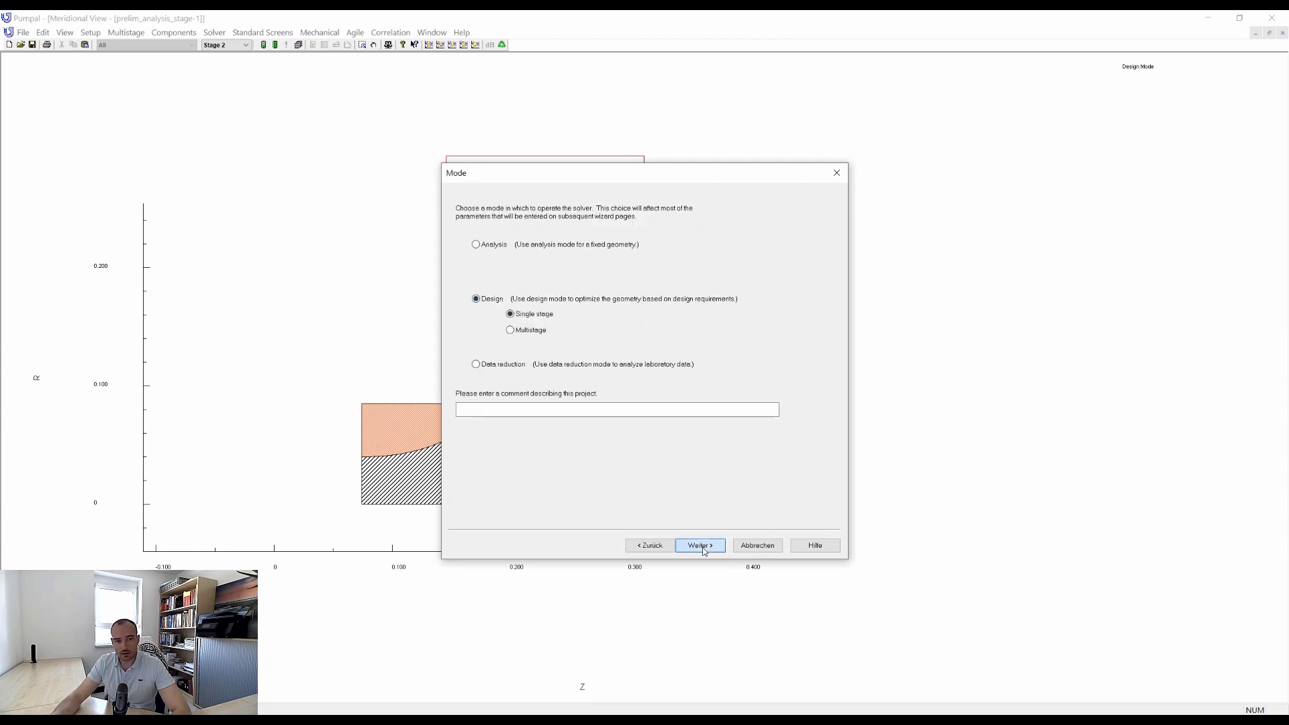
click(703, 546)
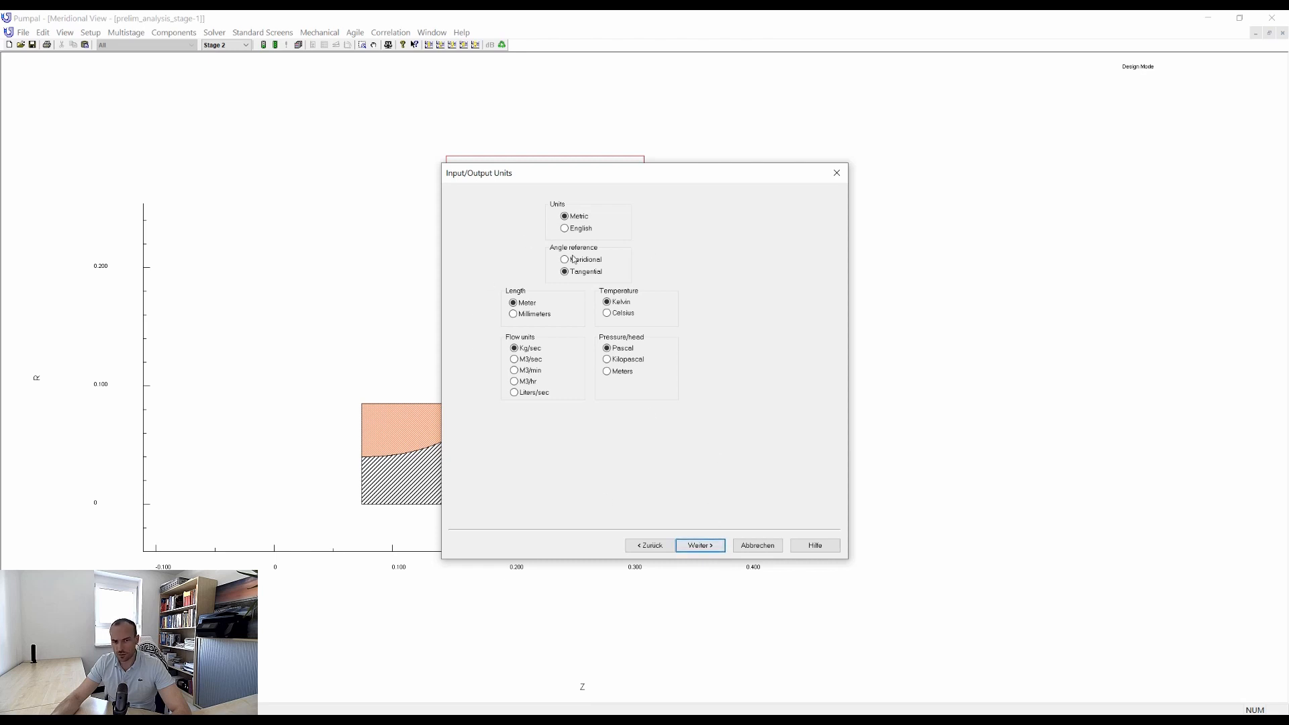
click(704, 545)
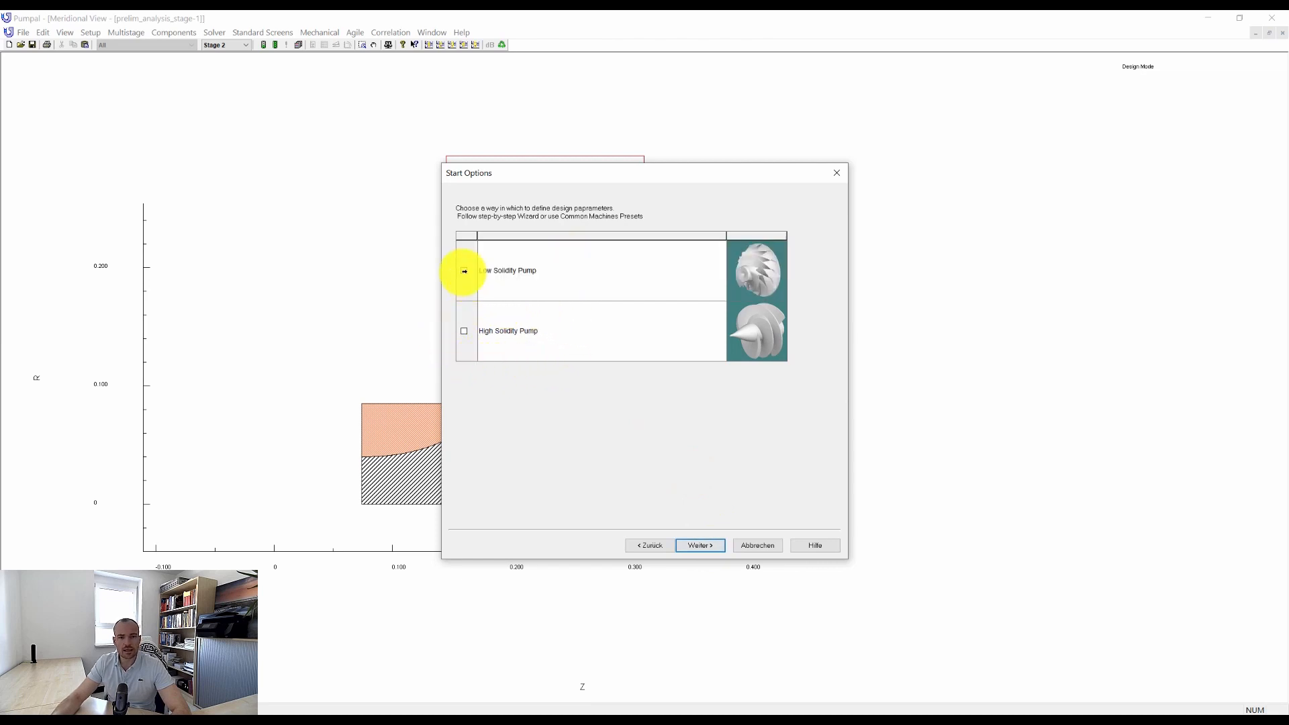
Choose the Low Solidity Pump preset for stage 2.
click(464, 270)
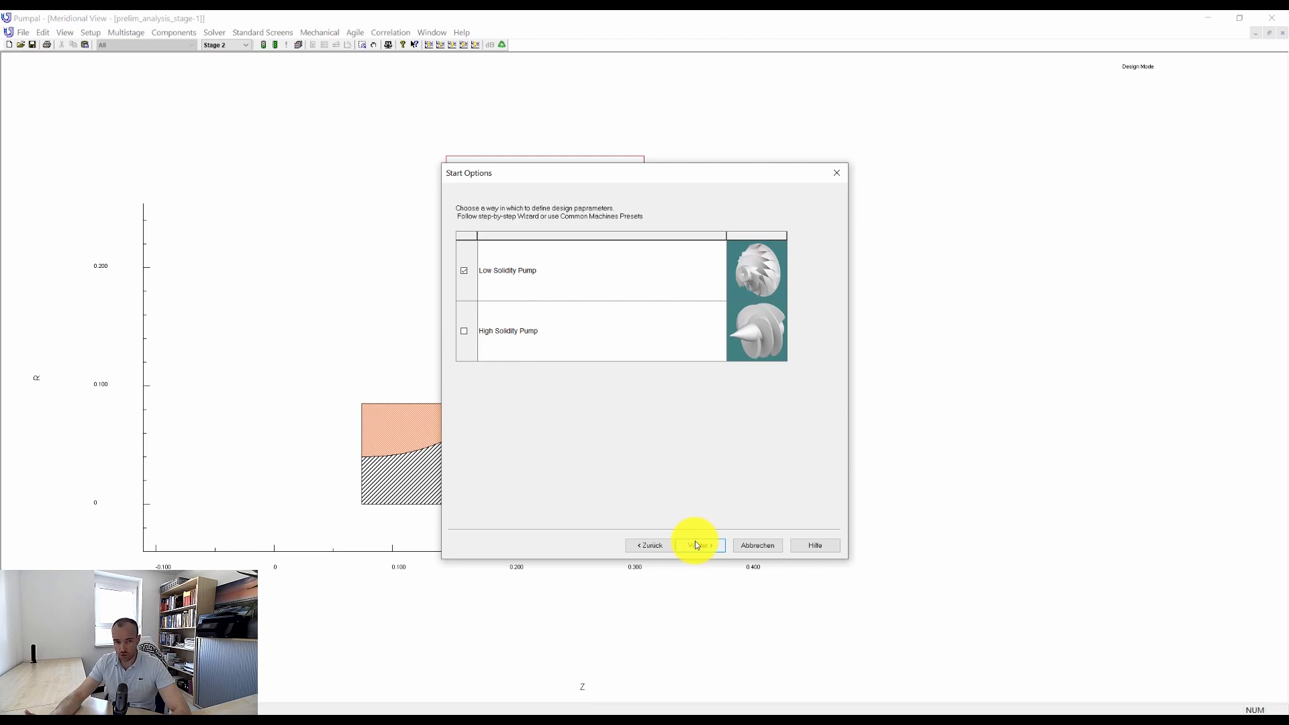
click(697, 545)
click(697, 545)
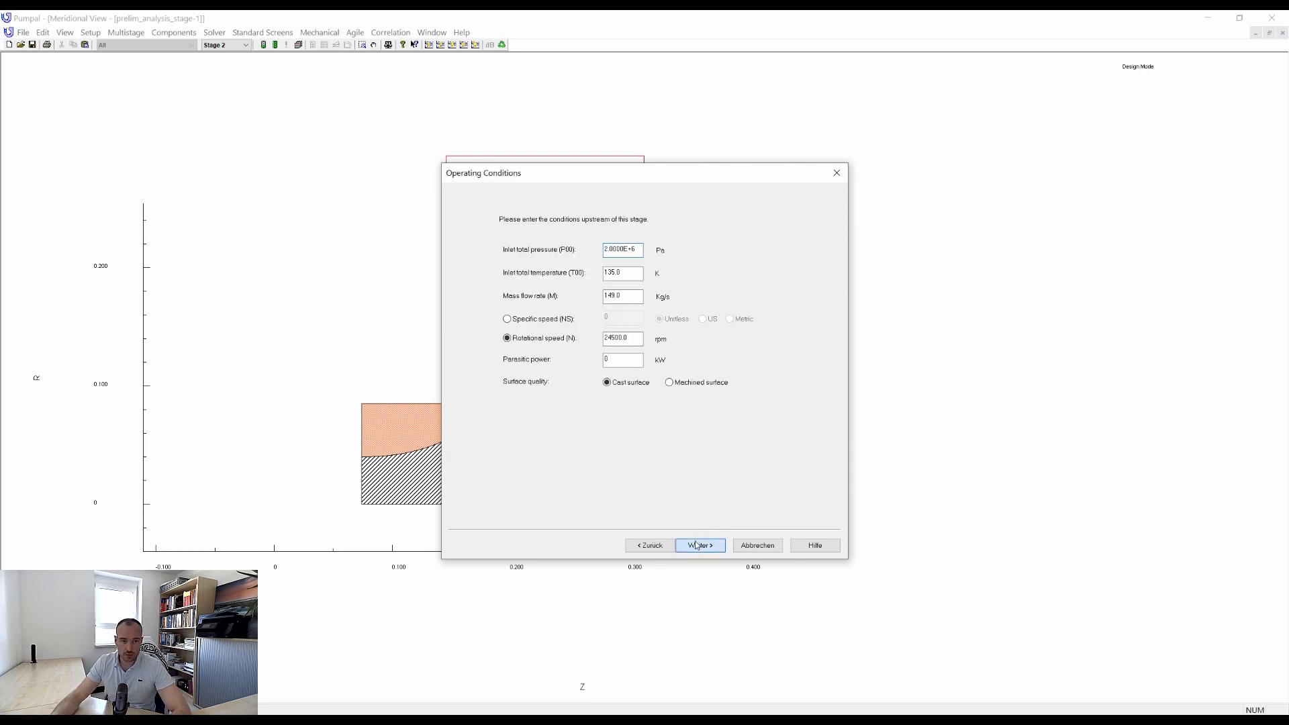
Accept the operating conditions and set the pressure rise to 20e6 Pa, keeping the design head safety factor of 1.04.
click(694, 507)
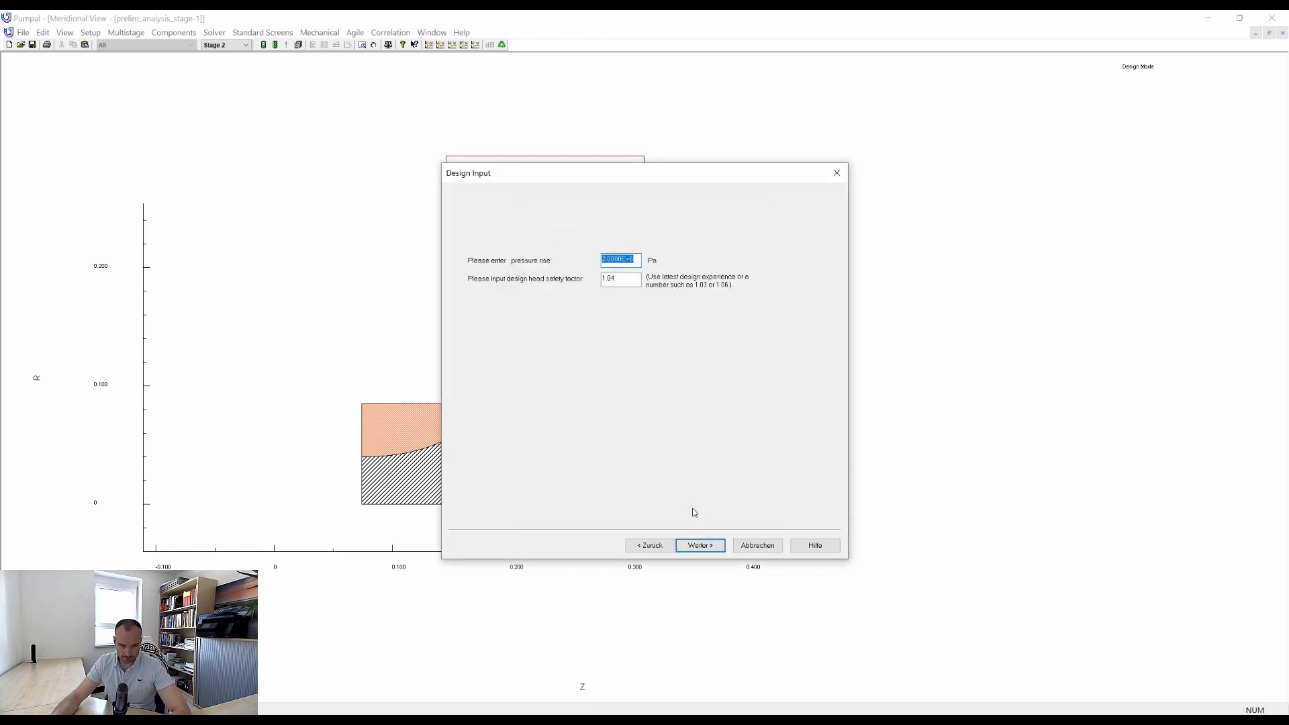
text(20e6)
key(Tab)
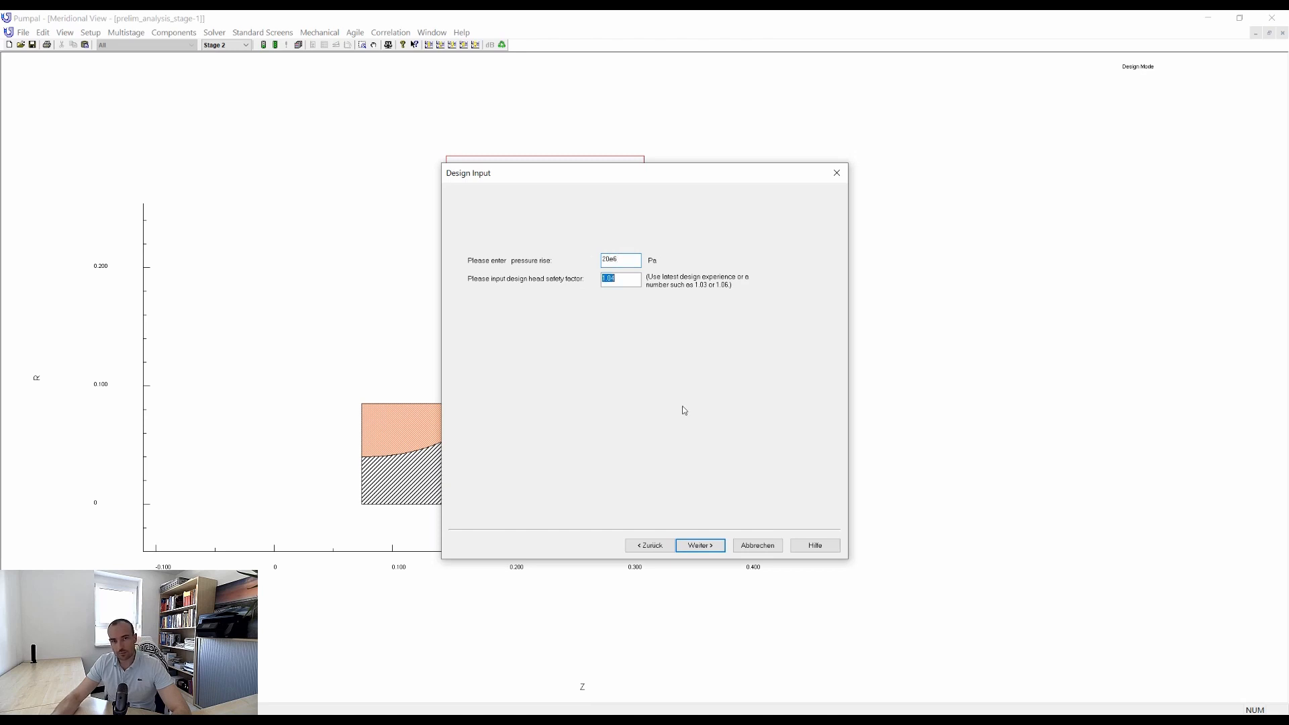
click(703, 545)
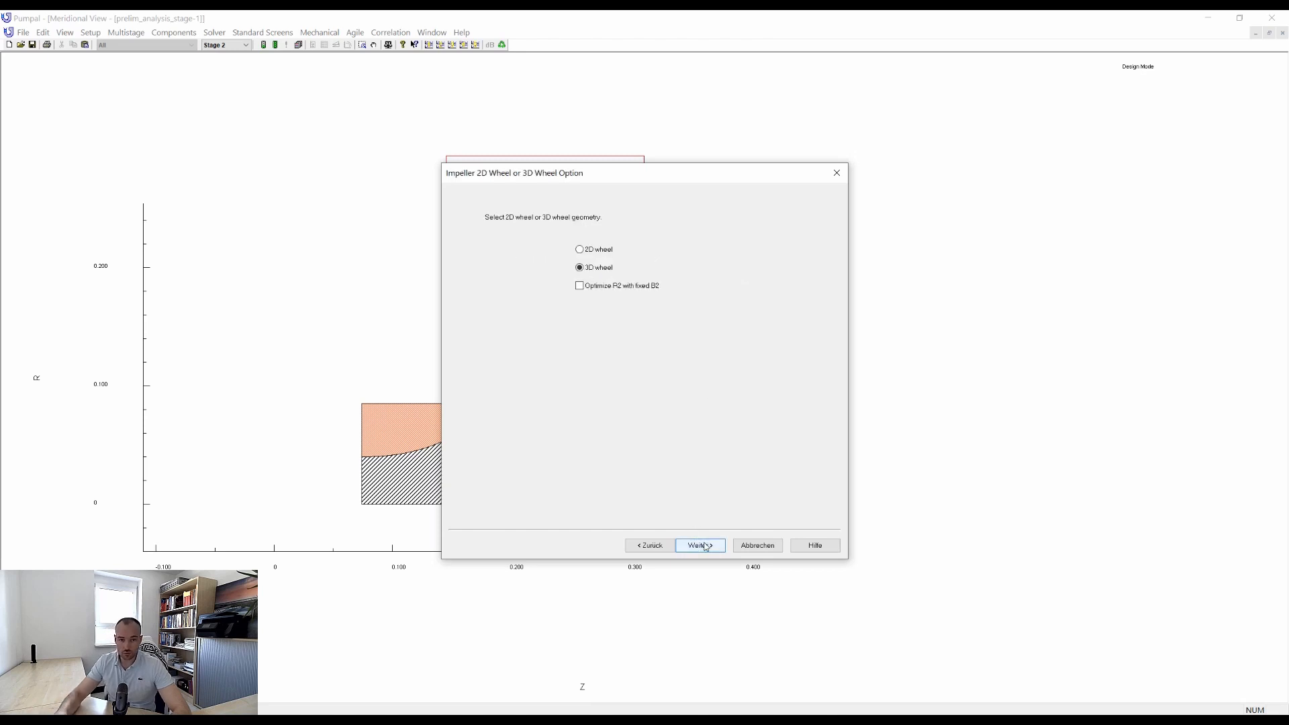
Keep the 3D wheel and minimum NPSHR inlet optimisation, then specify a fixed impeller inlet hub radius of 0.04 m.
click(701, 546)
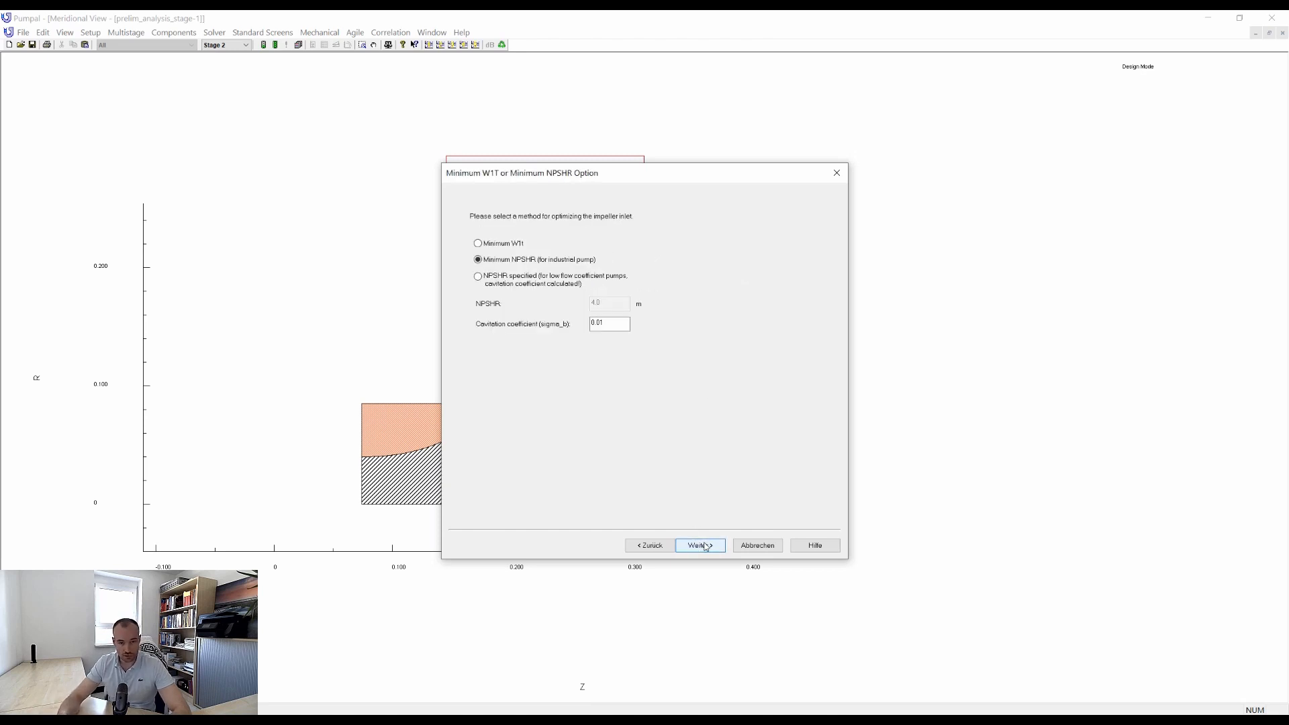
click(703, 545)
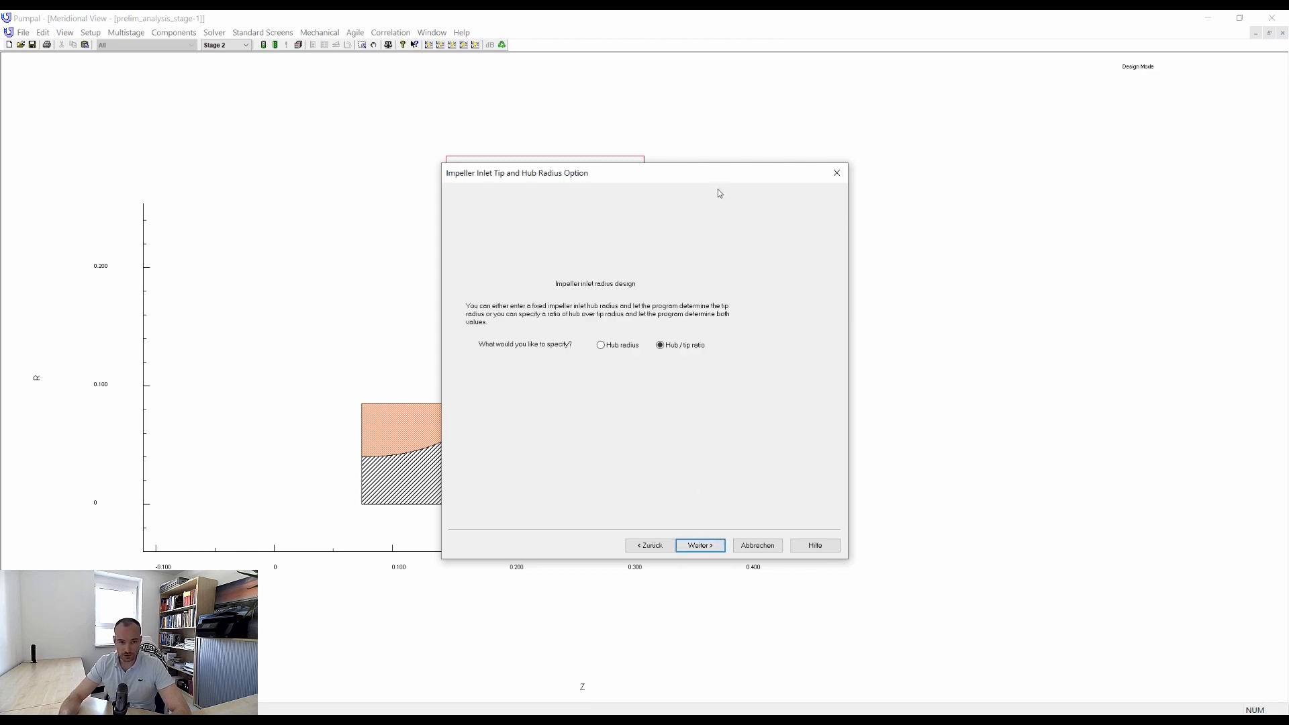
drag(725, 176, 968, 144)
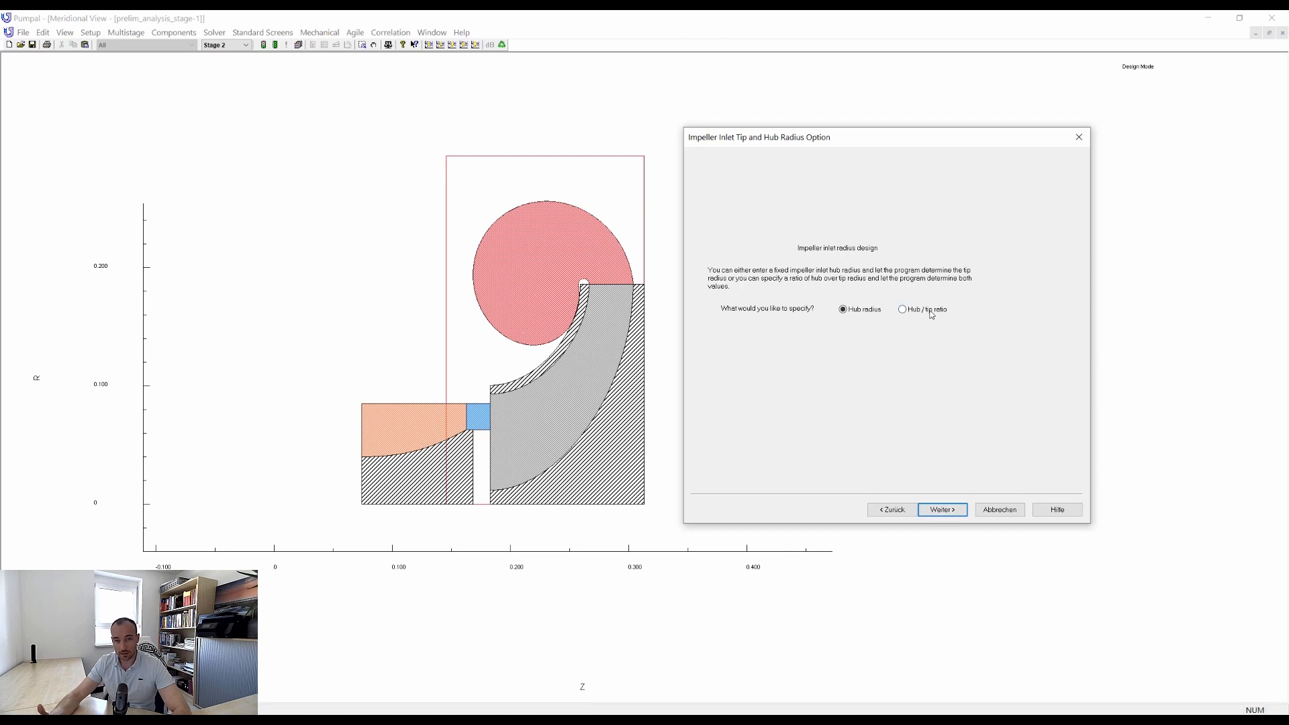
click(954, 511)
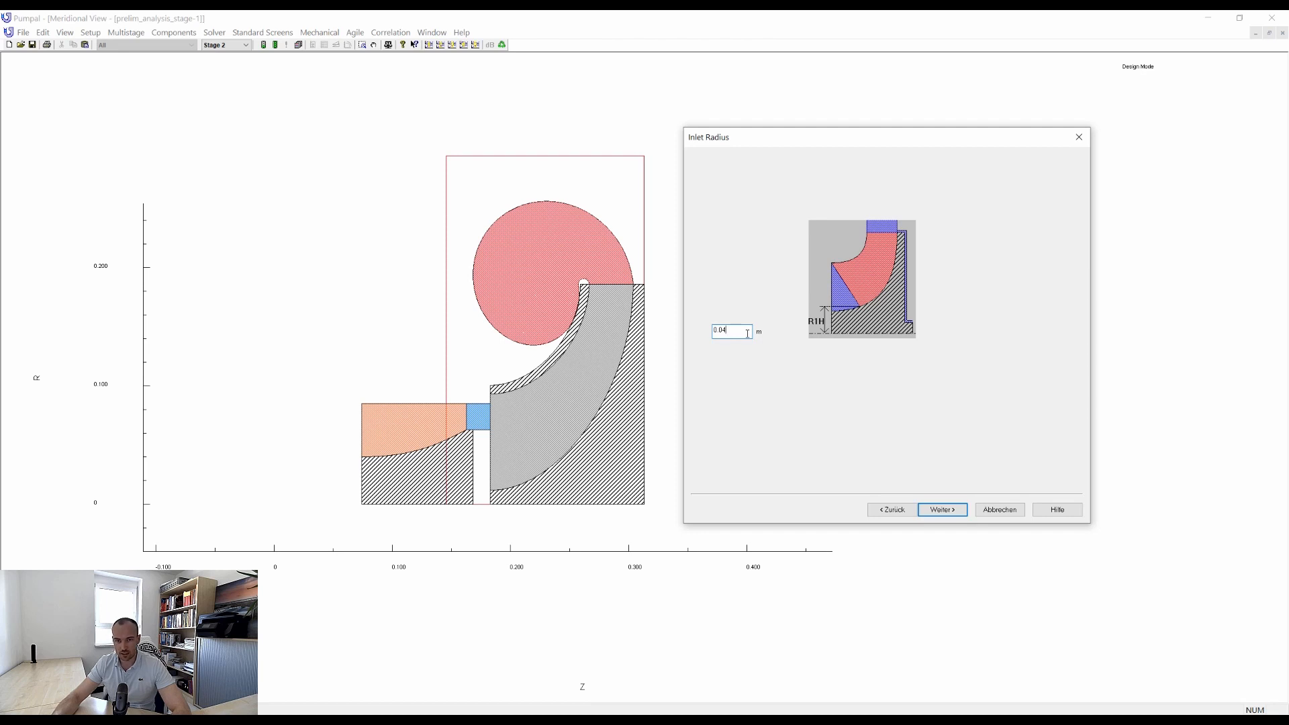
click(930, 512)
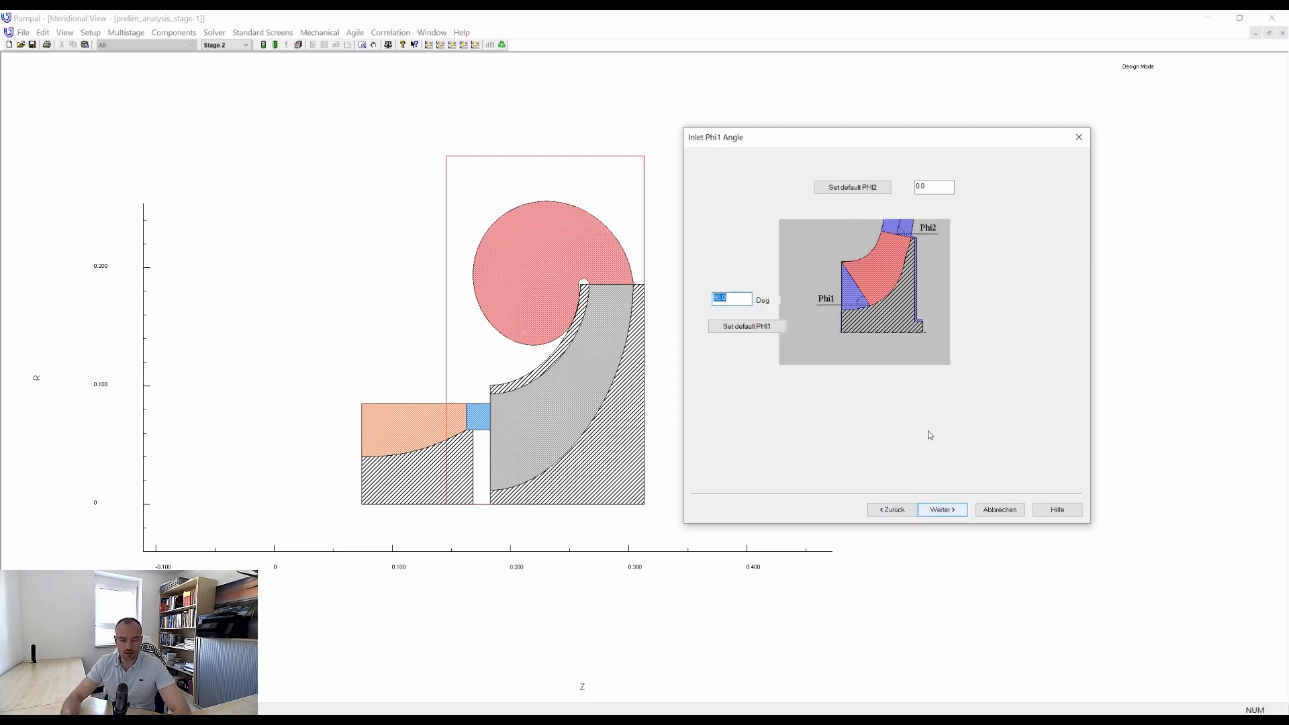
Set Phi2 to 90 degrees, keep the default incidence angles, and define 8 inlet vanes with 0.003 m leading edge thickness.
drag(932, 187, 907, 180)
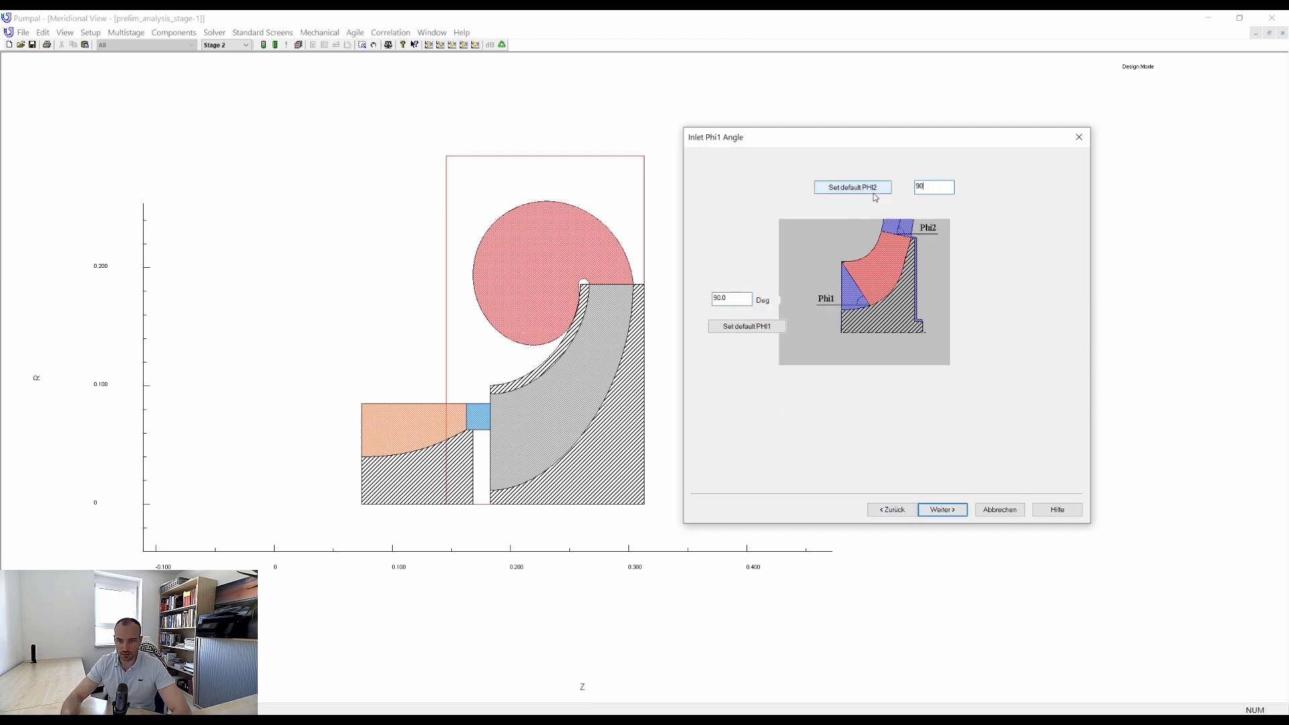
click(941, 510)
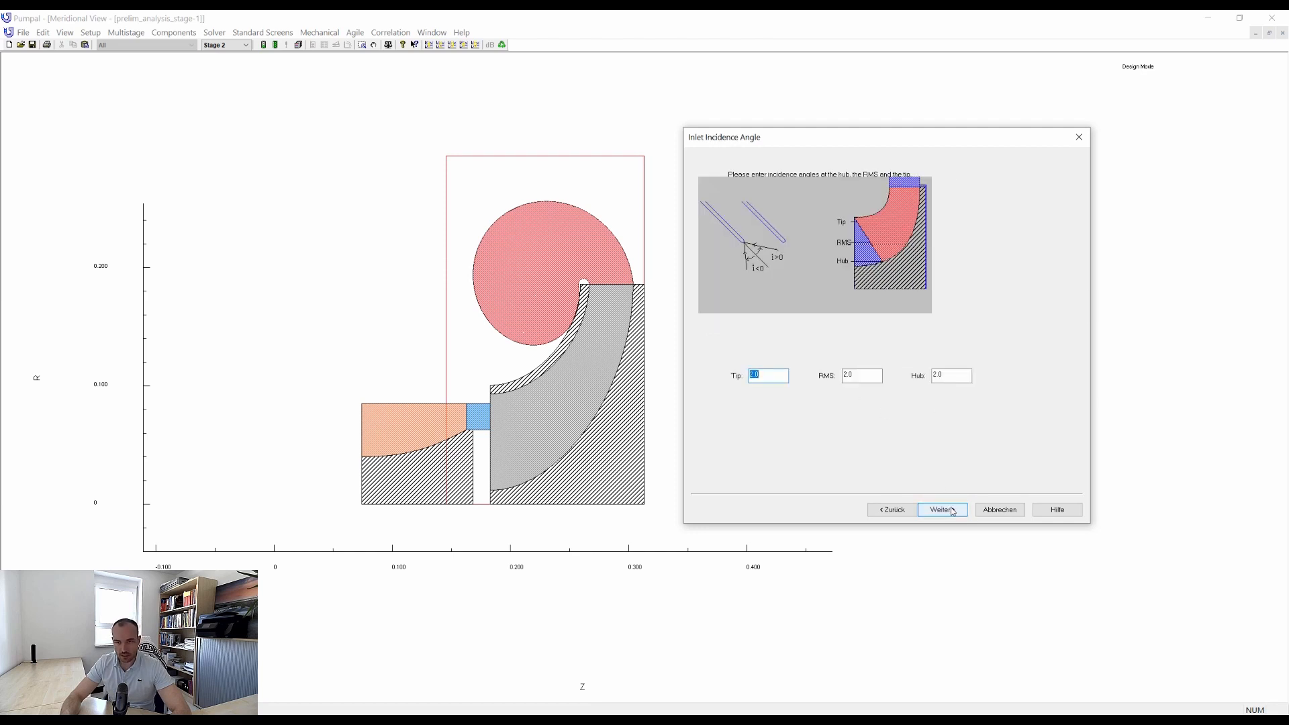
click(952, 510)
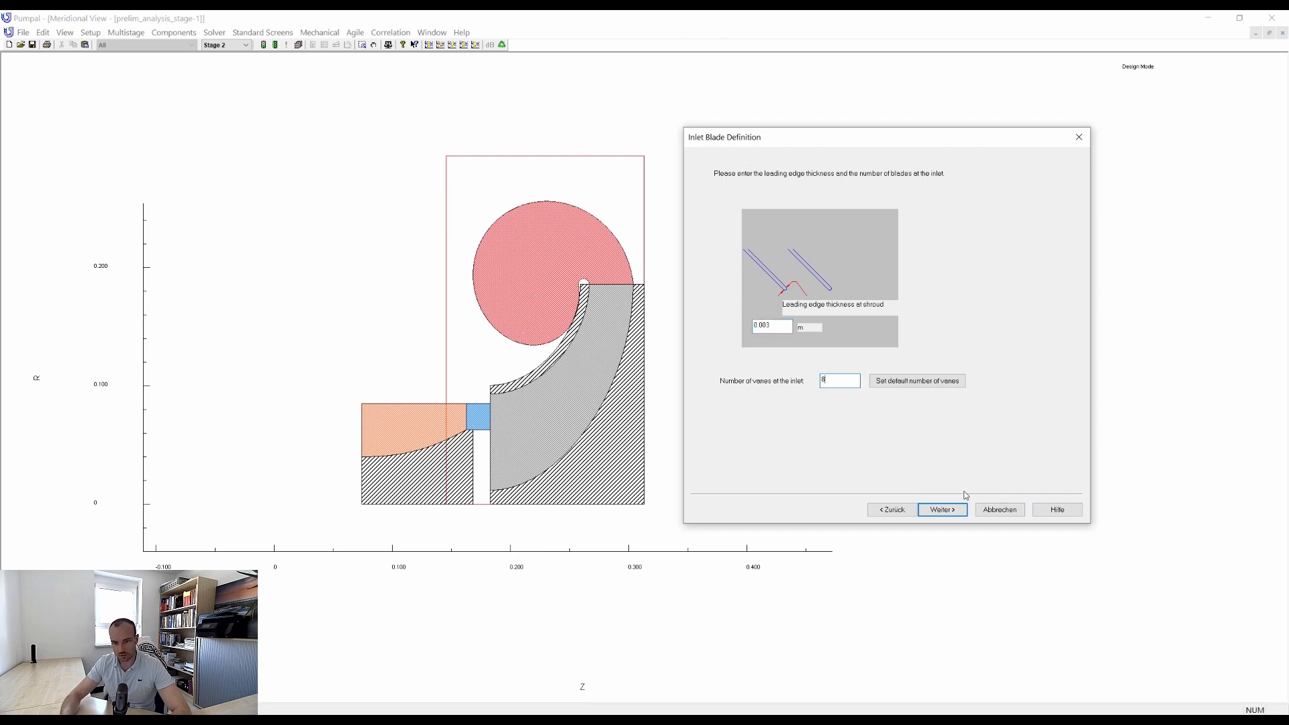
click(944, 511)
click(943, 511)
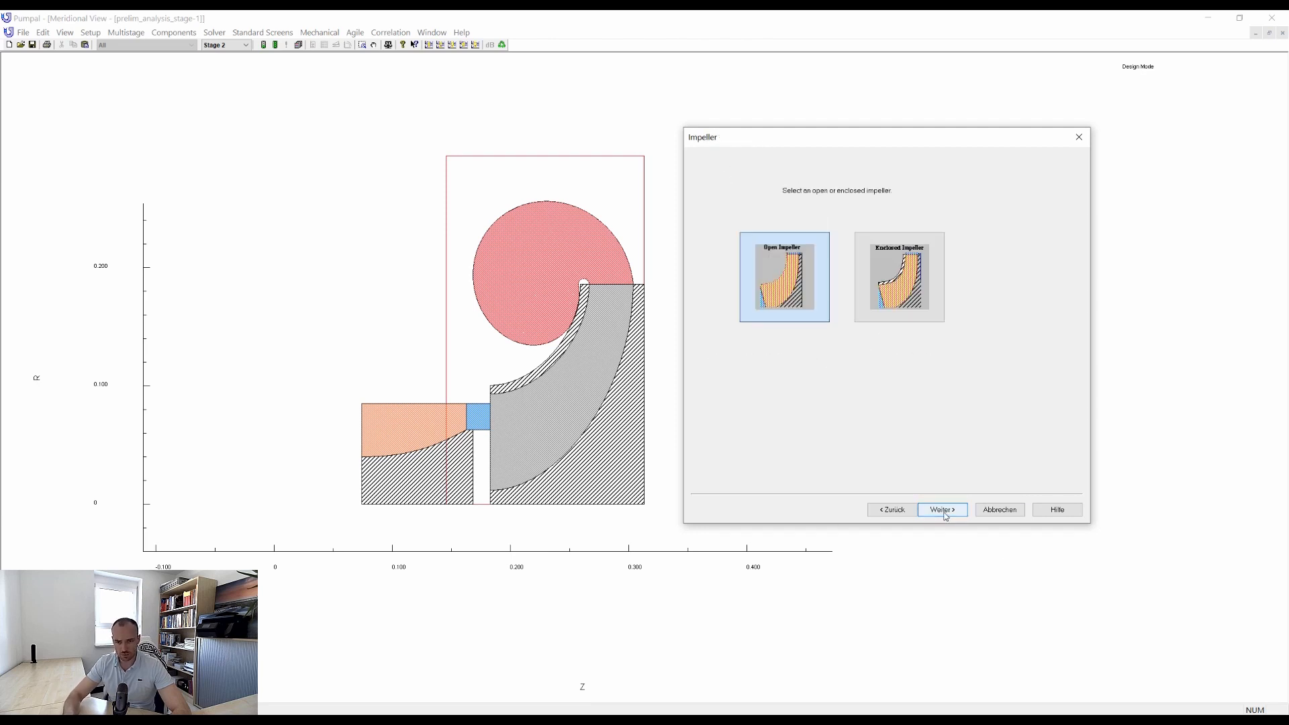
Choose an enclosed impeller with a ring seal of radius ratio 1.03 and length 0.01 m, without pump-out vanes or balancing holes.
click(913, 312)
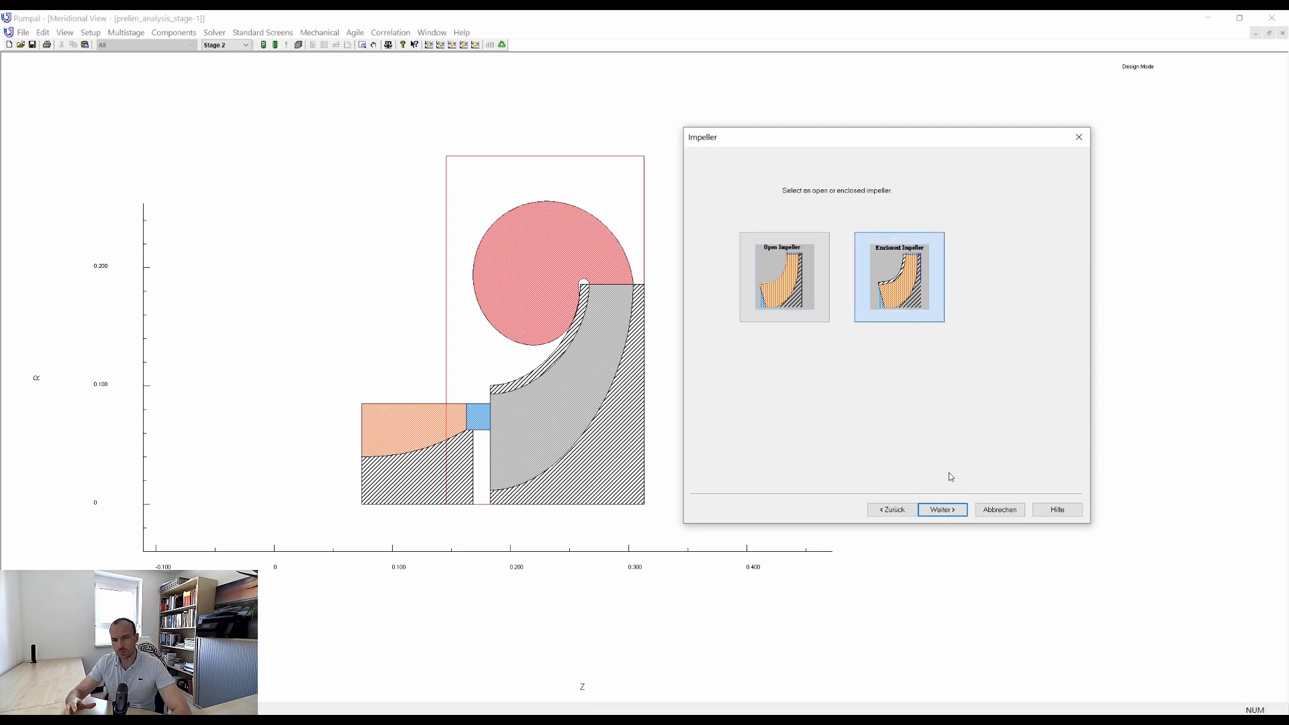
click(960, 511)
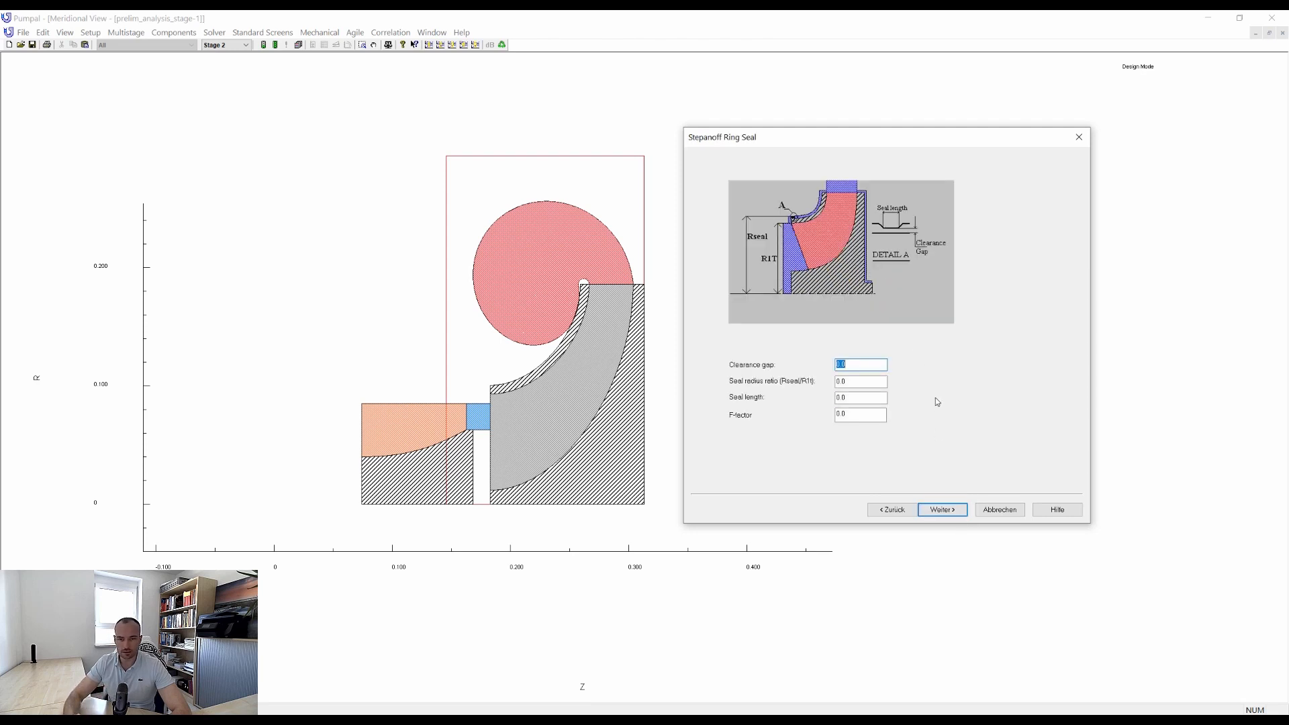
click(942, 509)
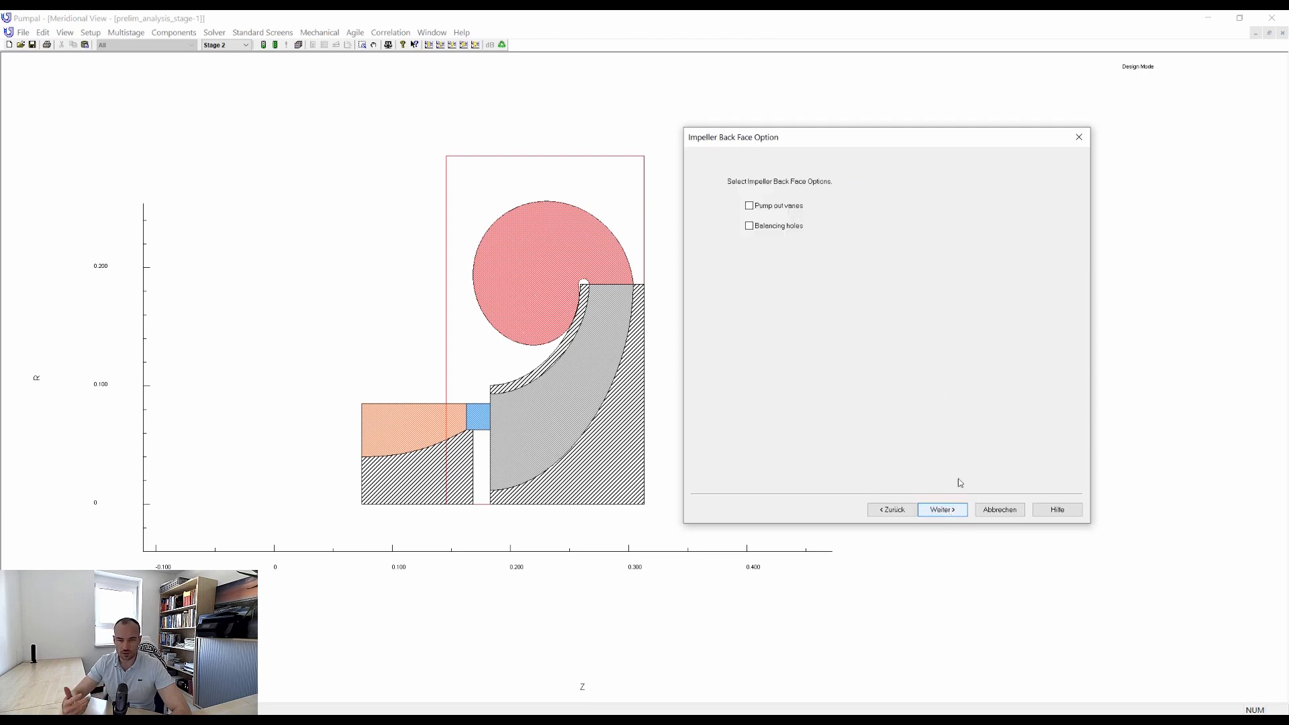
click(892, 510)
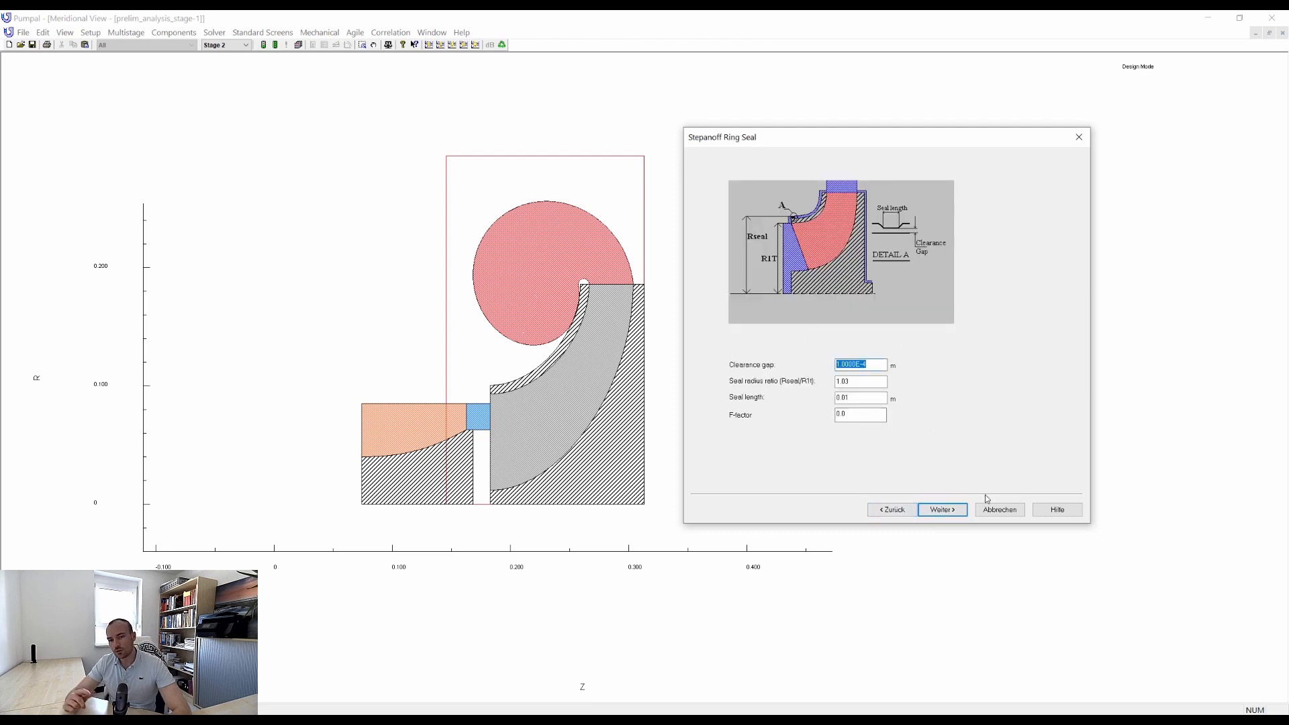
click(964, 511)
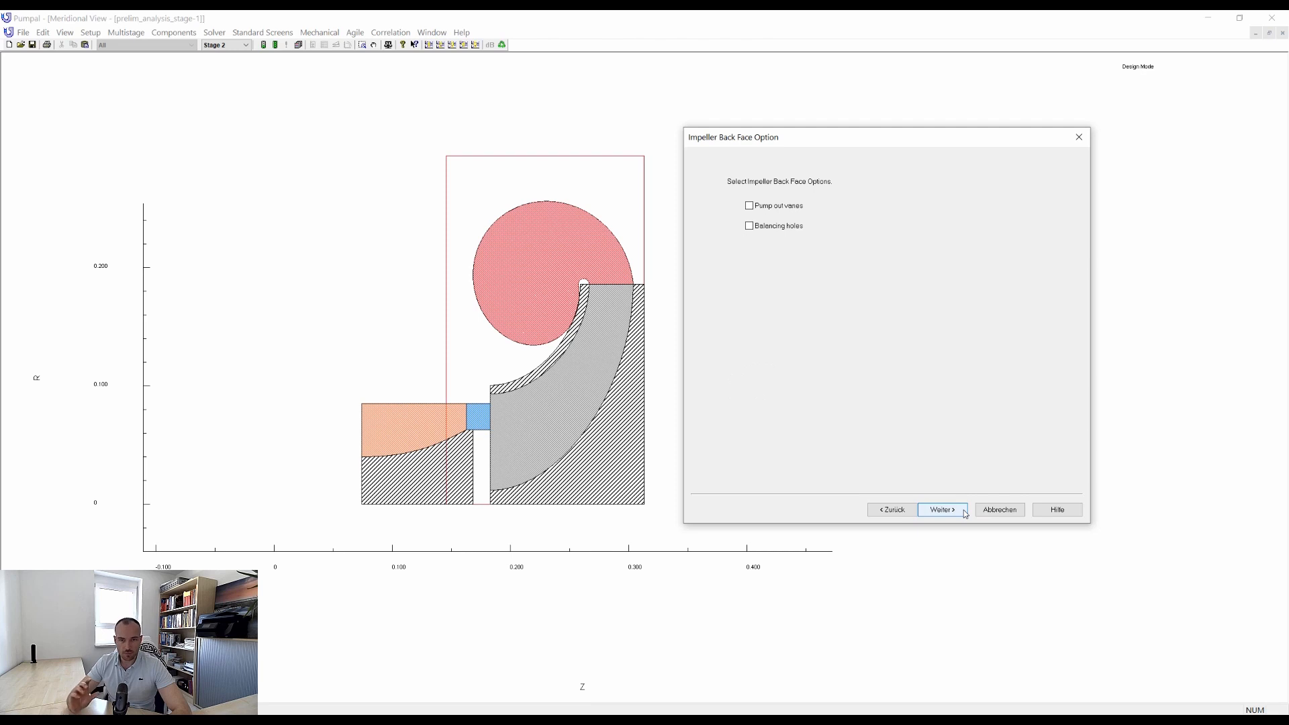
click(965, 511)
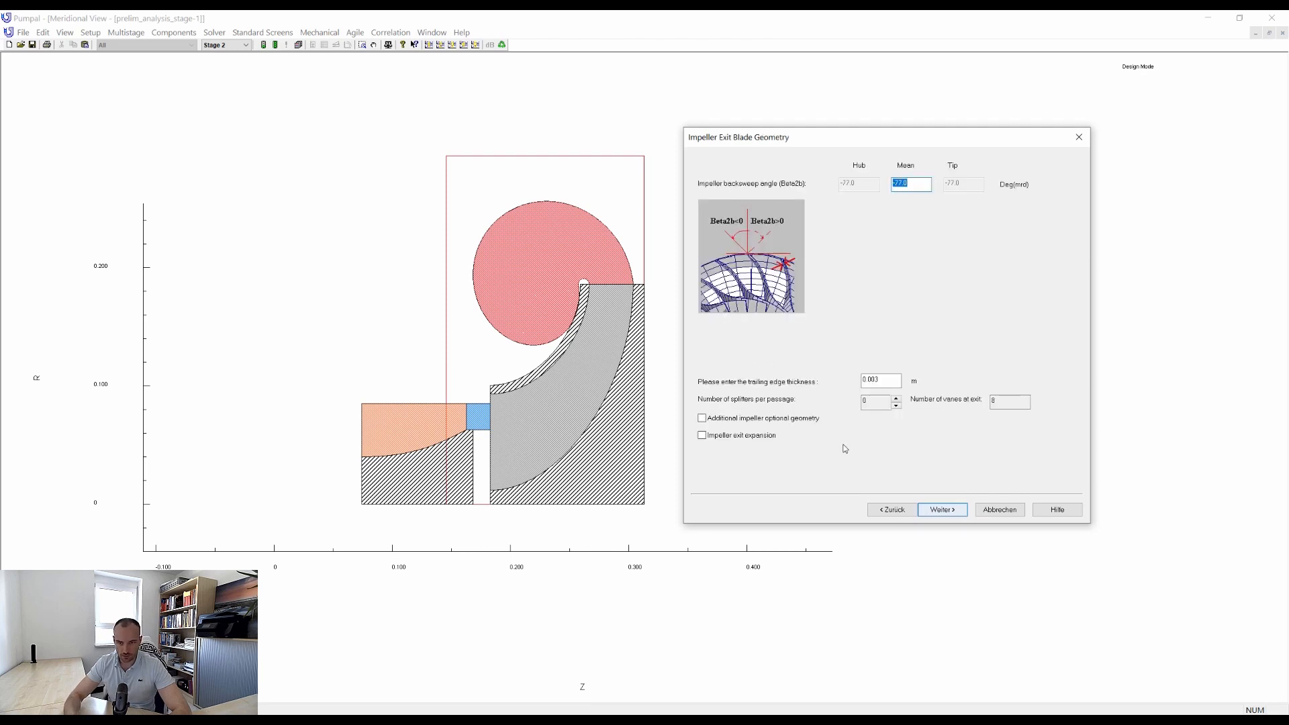
Set the mean impeller backsweep angle to -65 degrees, keeping the 0.003 m trailing edge thickness and default diffusion, lambda and deviation models.
text(-65)
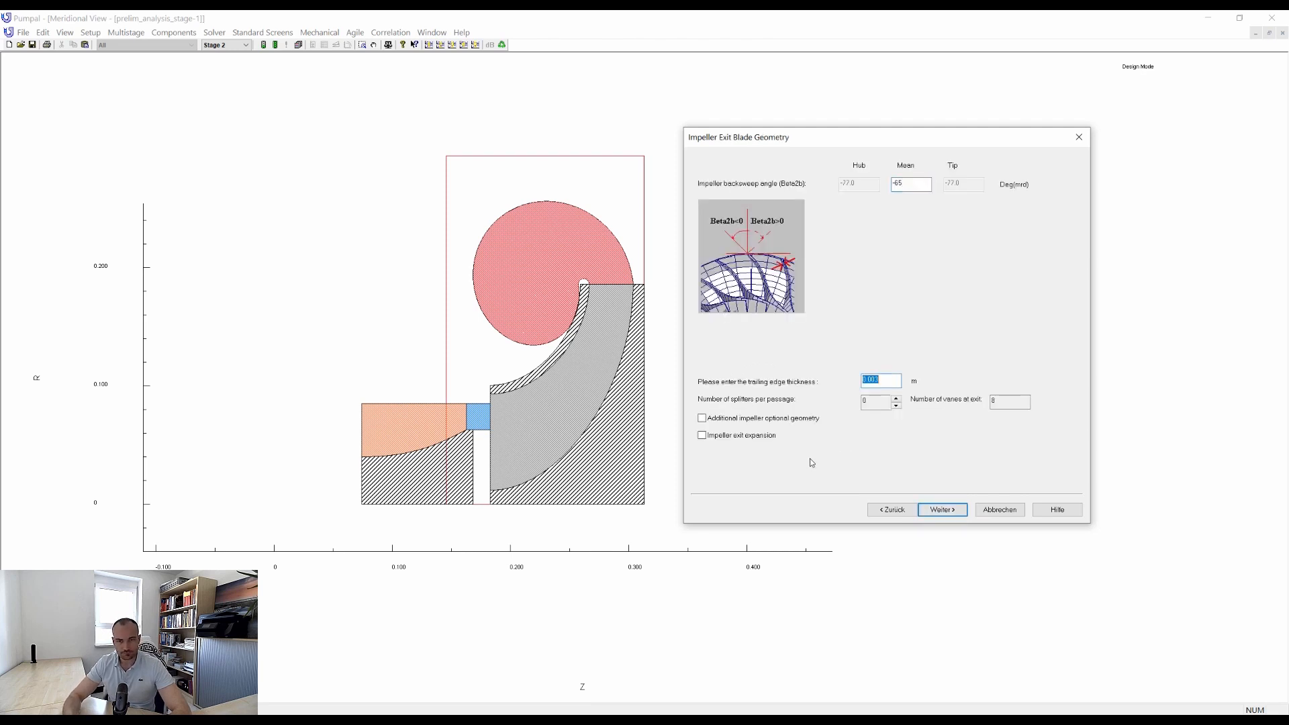
click(942, 511)
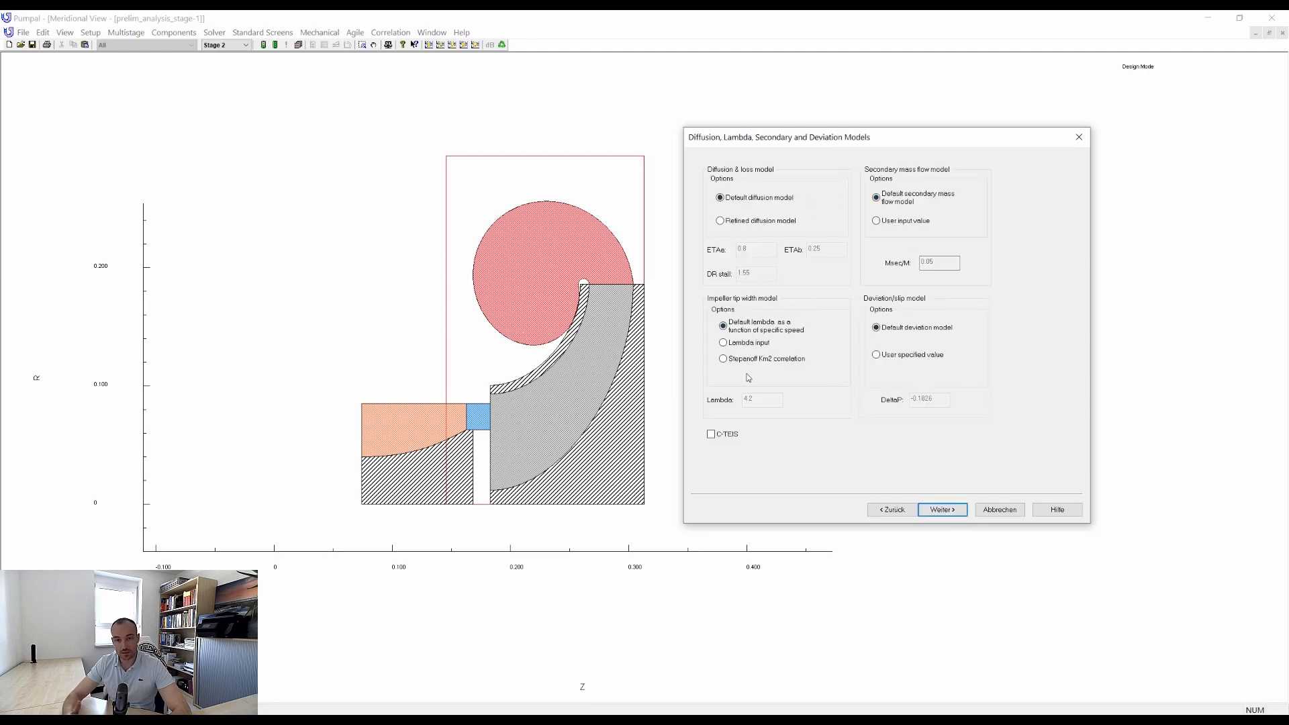
click(941, 512)
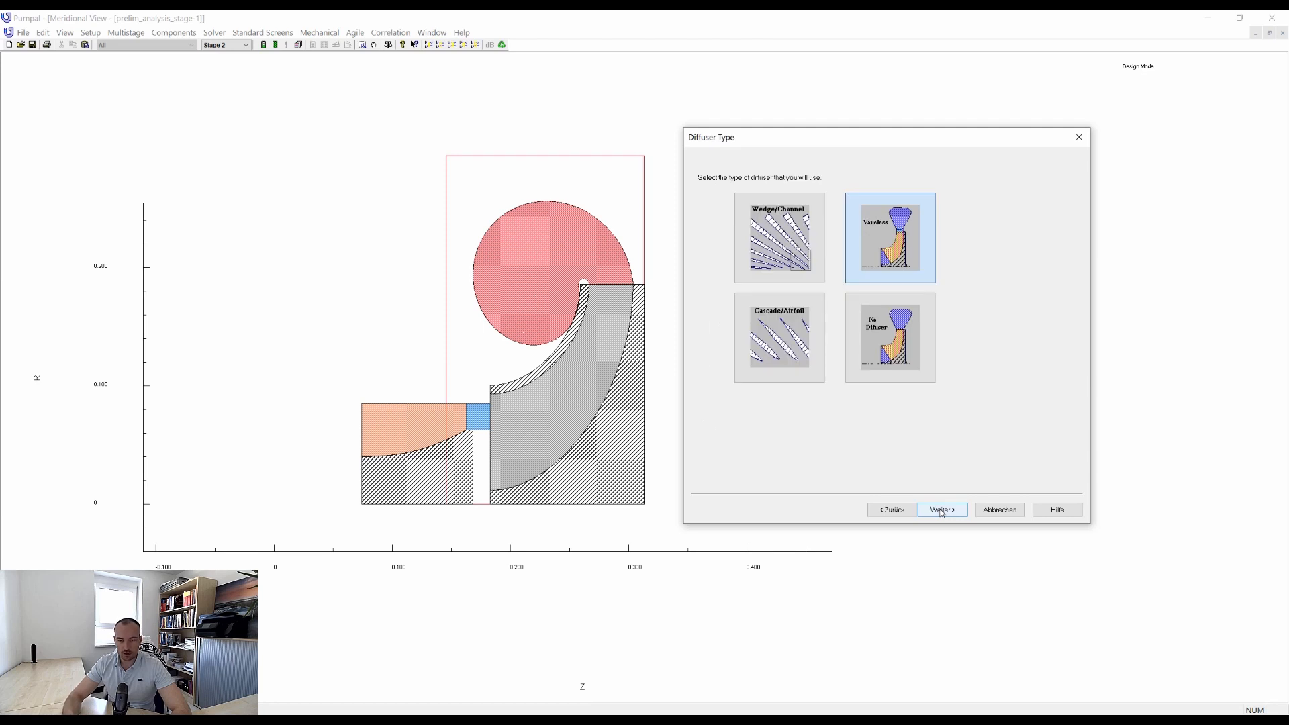
Define a vaneless diffuser with entry pinch, using Bex/B2 of 0.9, Rex/R2 of 1.2 and Rpin/R2 of 1.05.
click(941, 511)
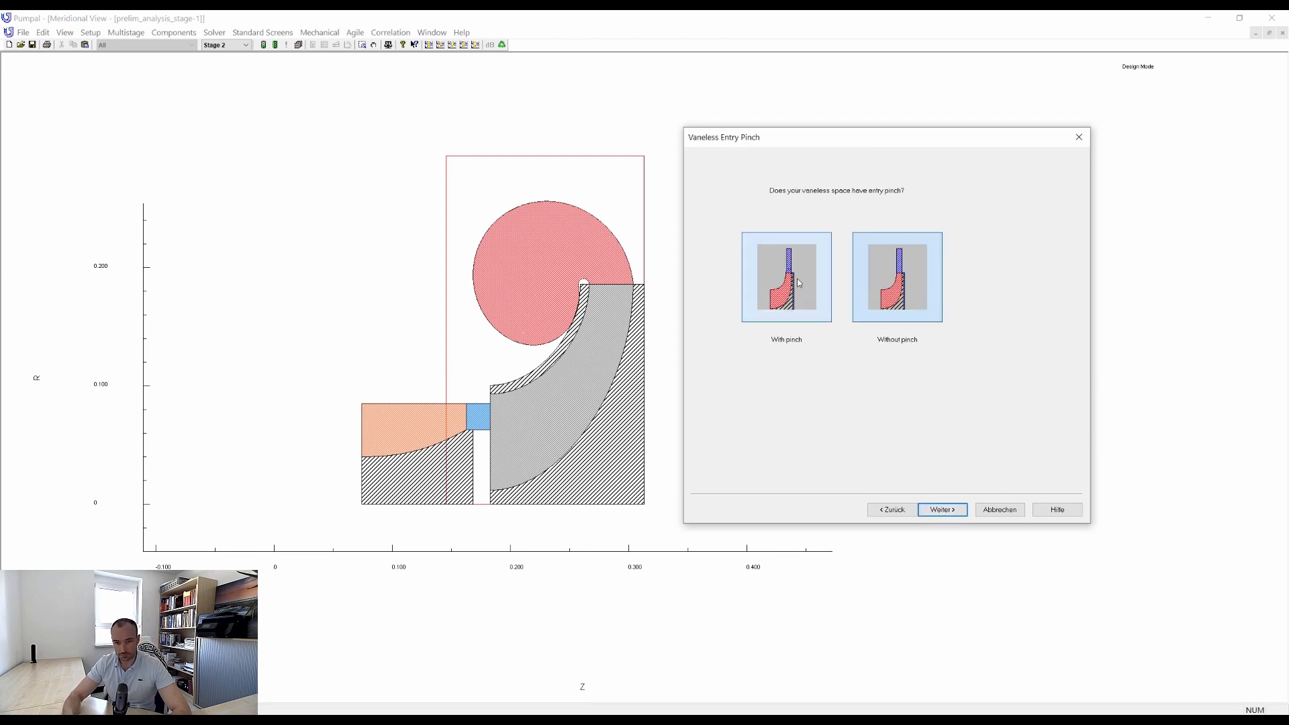
click(957, 514)
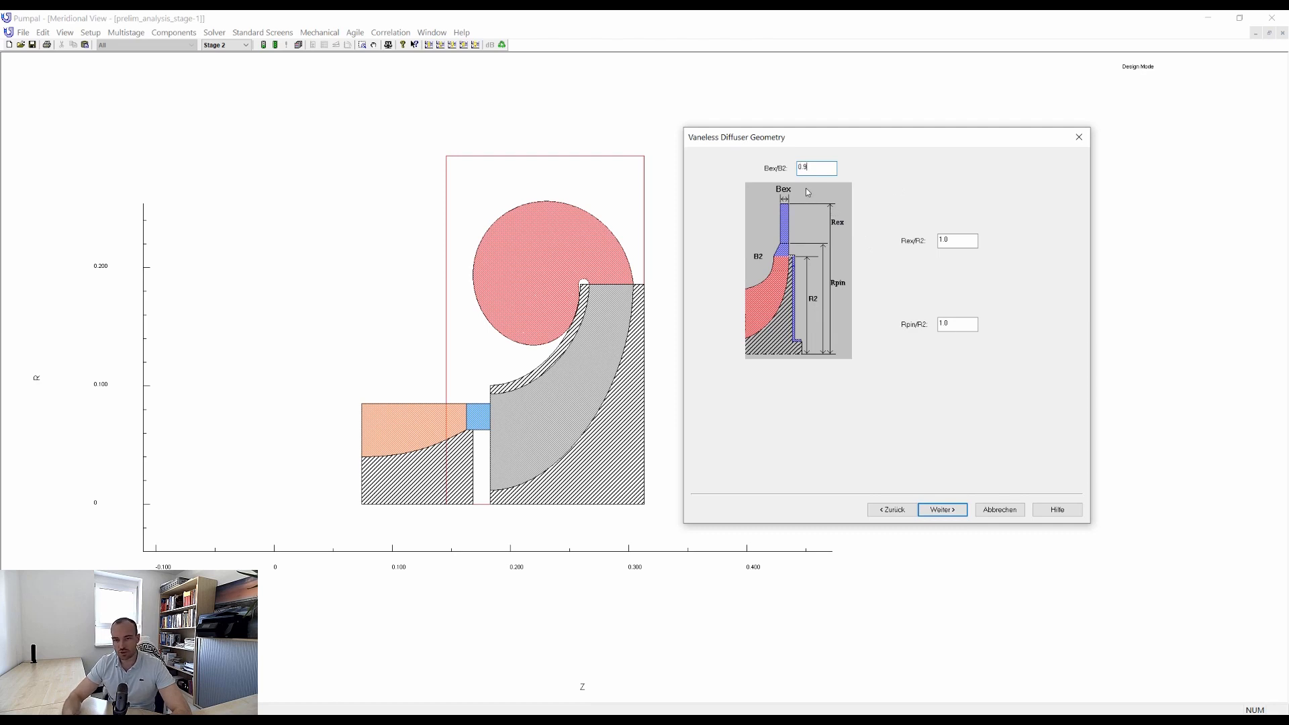
text(0.9)
key(Tab)
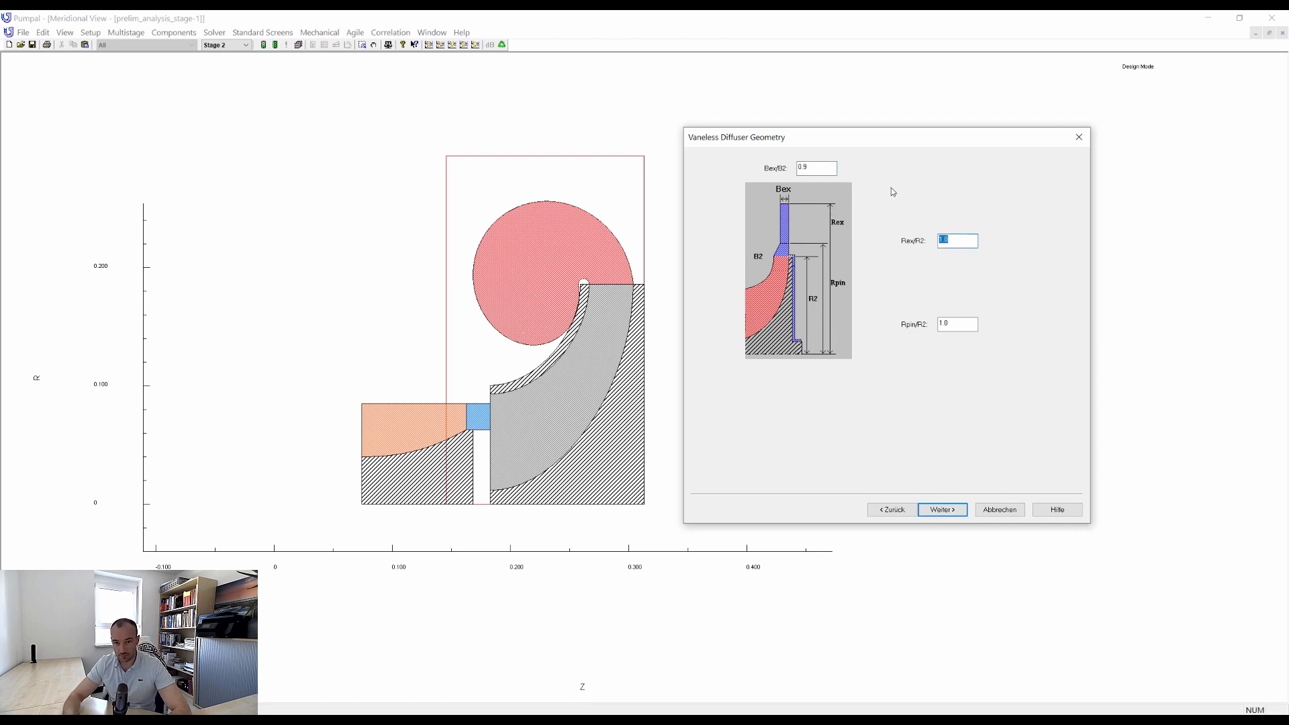
text(1.2)
key(Tab)
text(1.05)
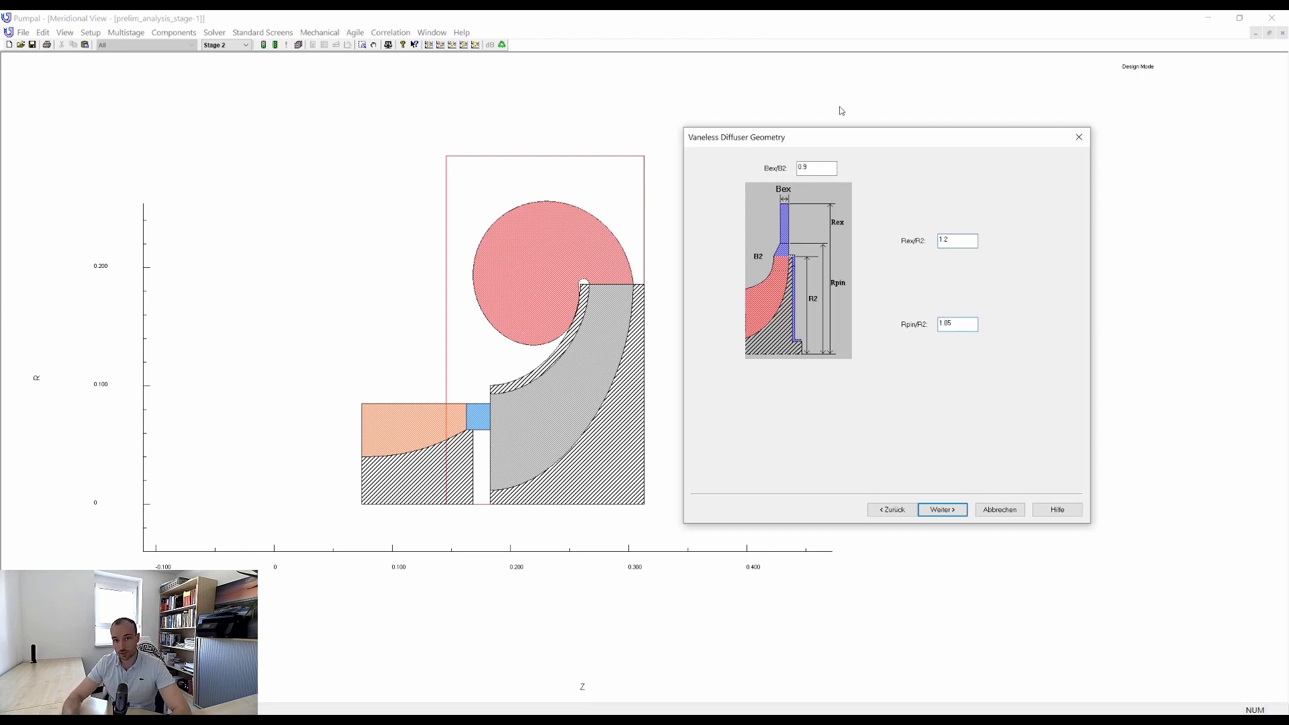
click(956, 513)
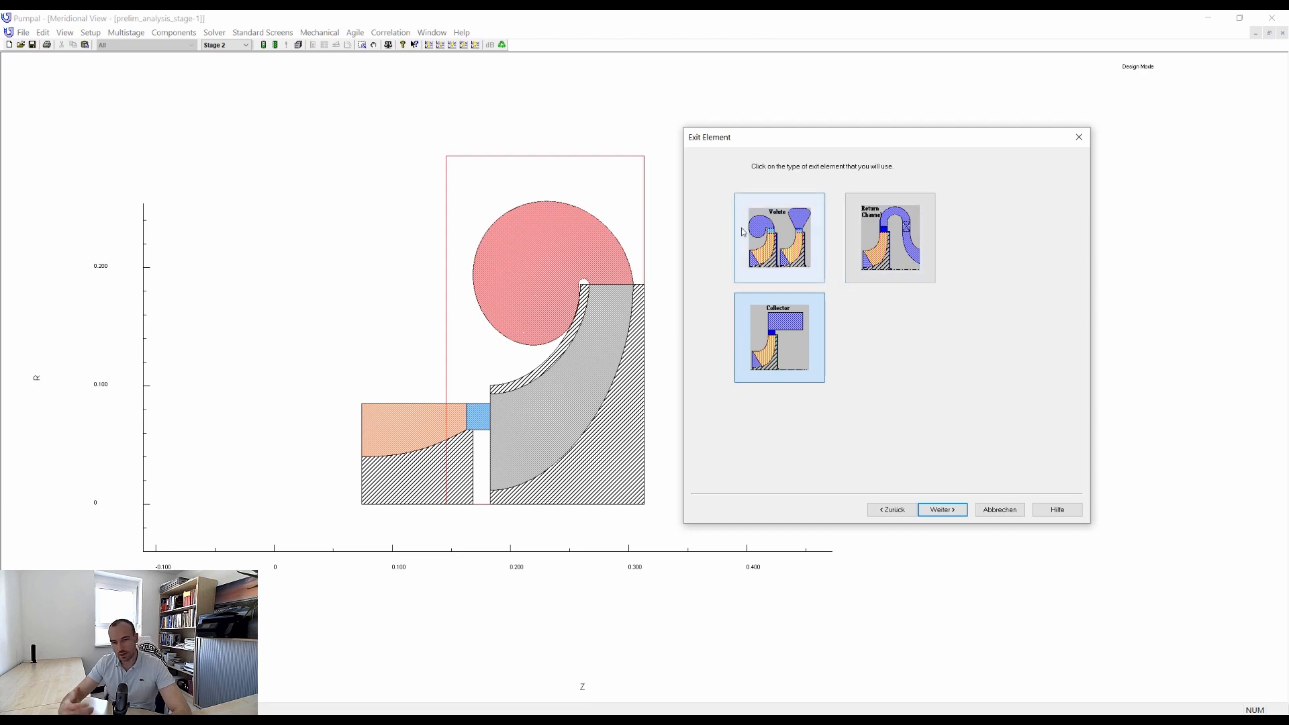
Choose a return channel as exit element and define its radius ratios, keeping RCR5/B5 at 1.0 and setting R6/R5 to 0.98.
click(913, 243)
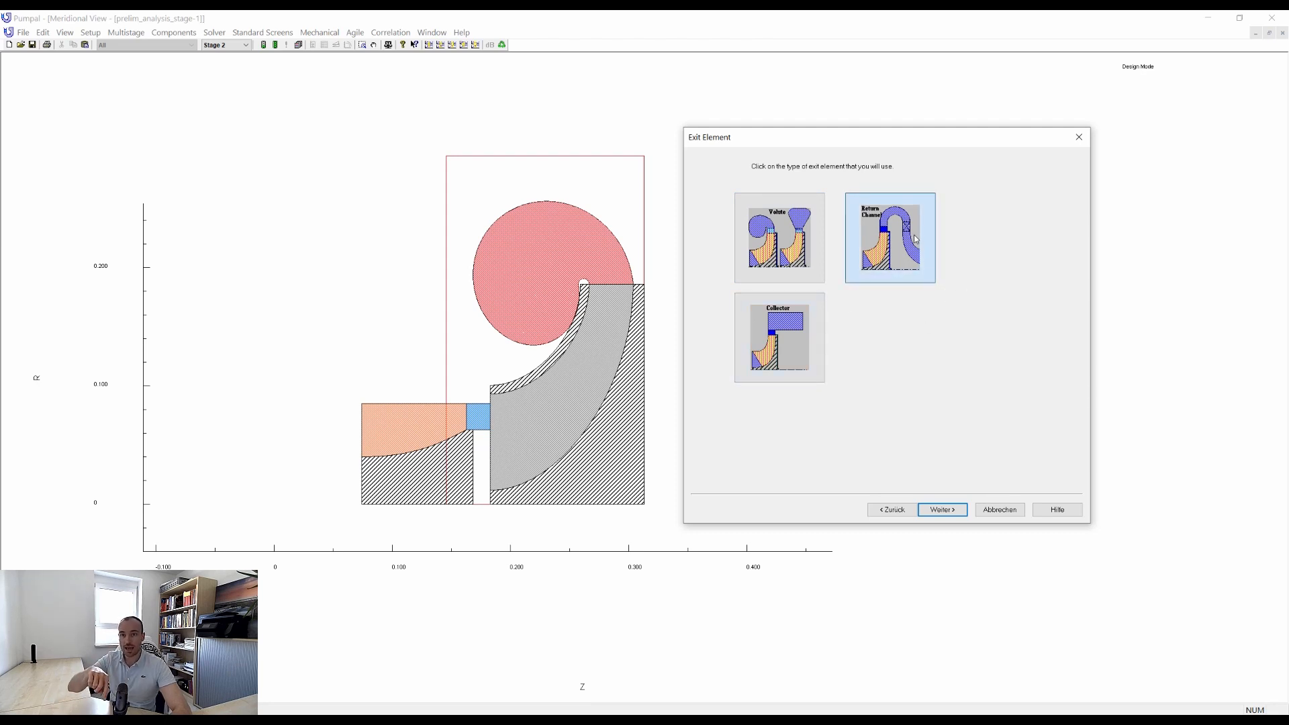
click(956, 512)
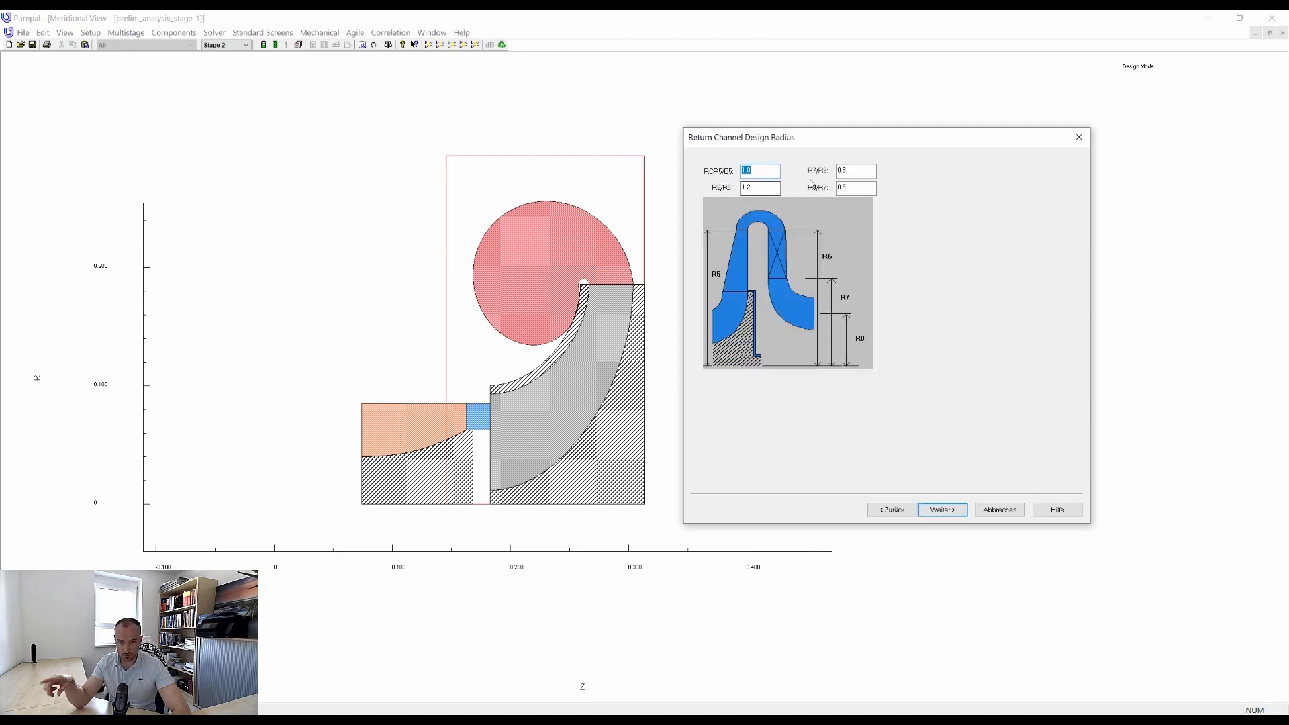
double_click(759, 188)
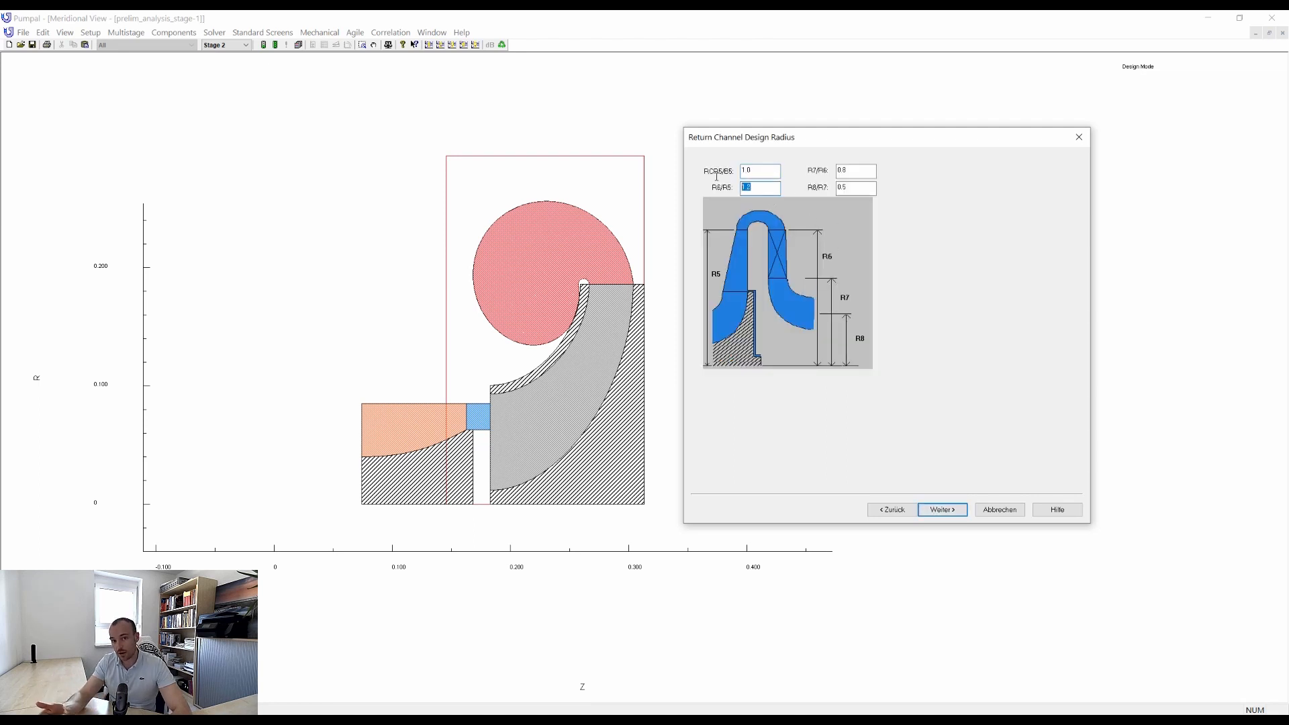
text(0.98)
key(Tab)
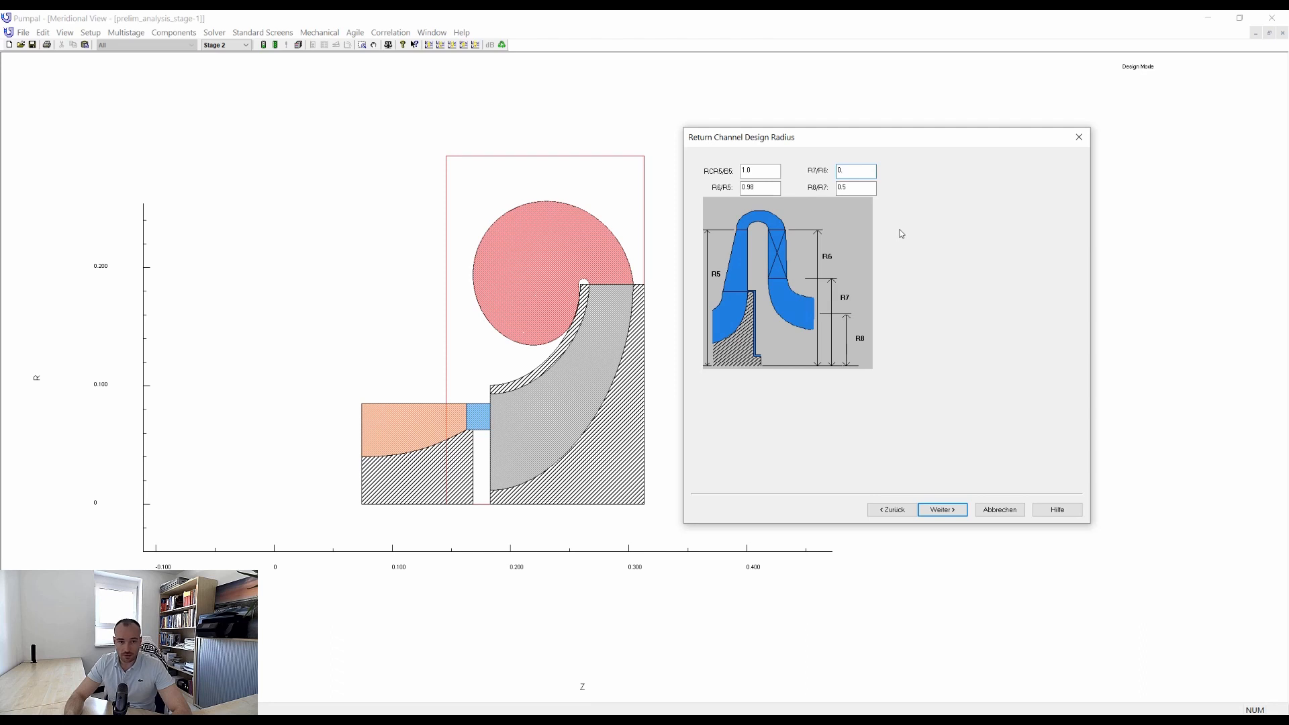
key(Tab)
click(958, 511)
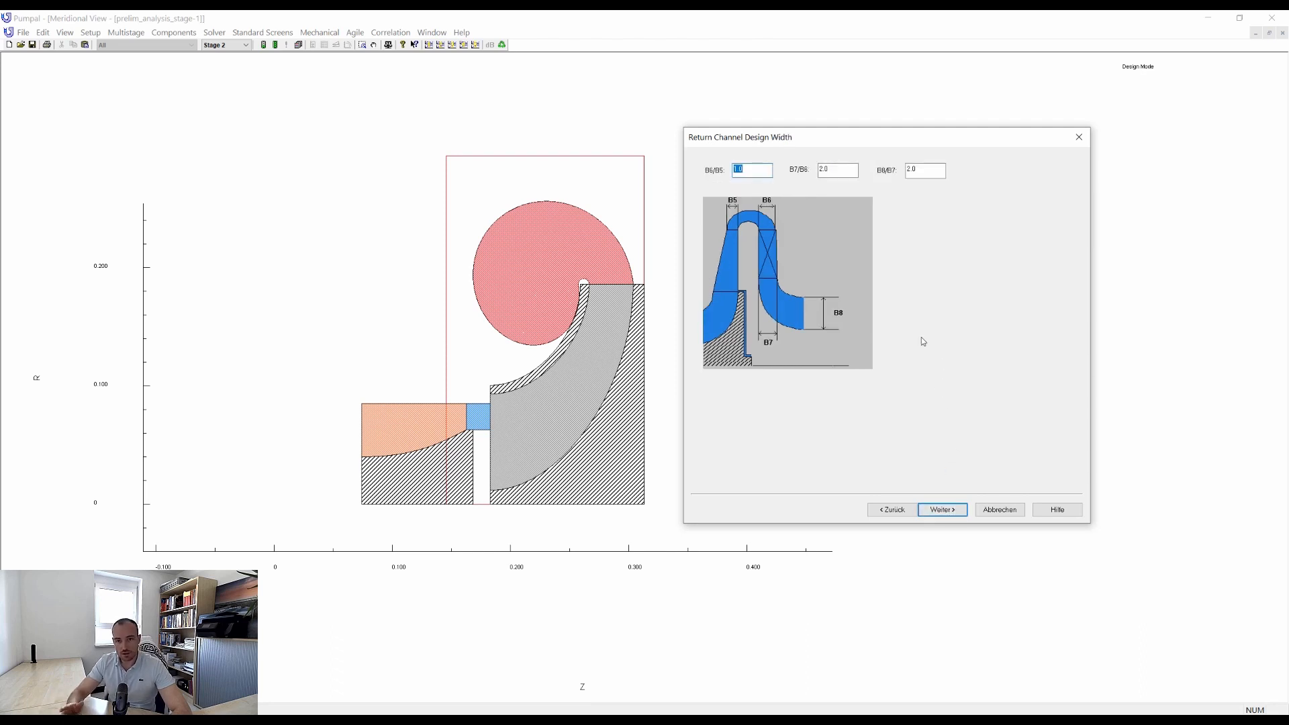
Define the return channel width ratios, setting B6/B5 to 1.1 and B7/B6 to 1.1.
text(1.1)
key(Tab)
text(1.1)
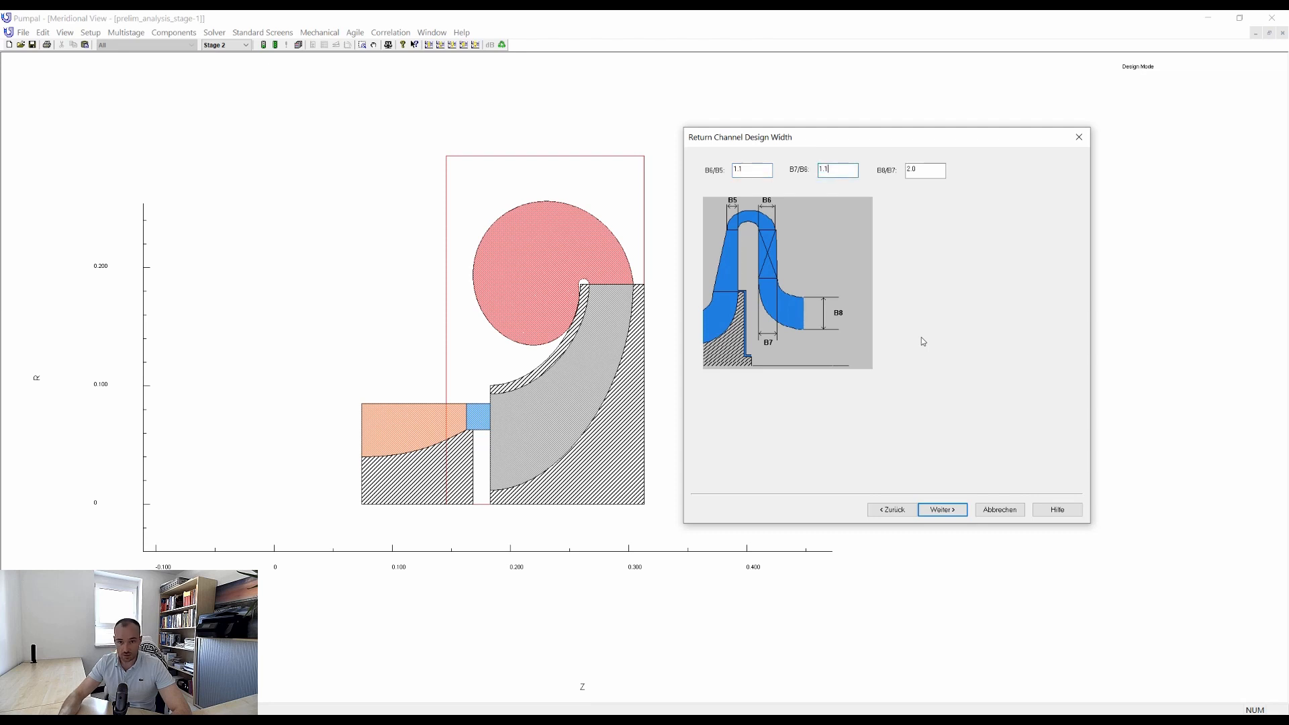
key(Tab)
click(945, 510)
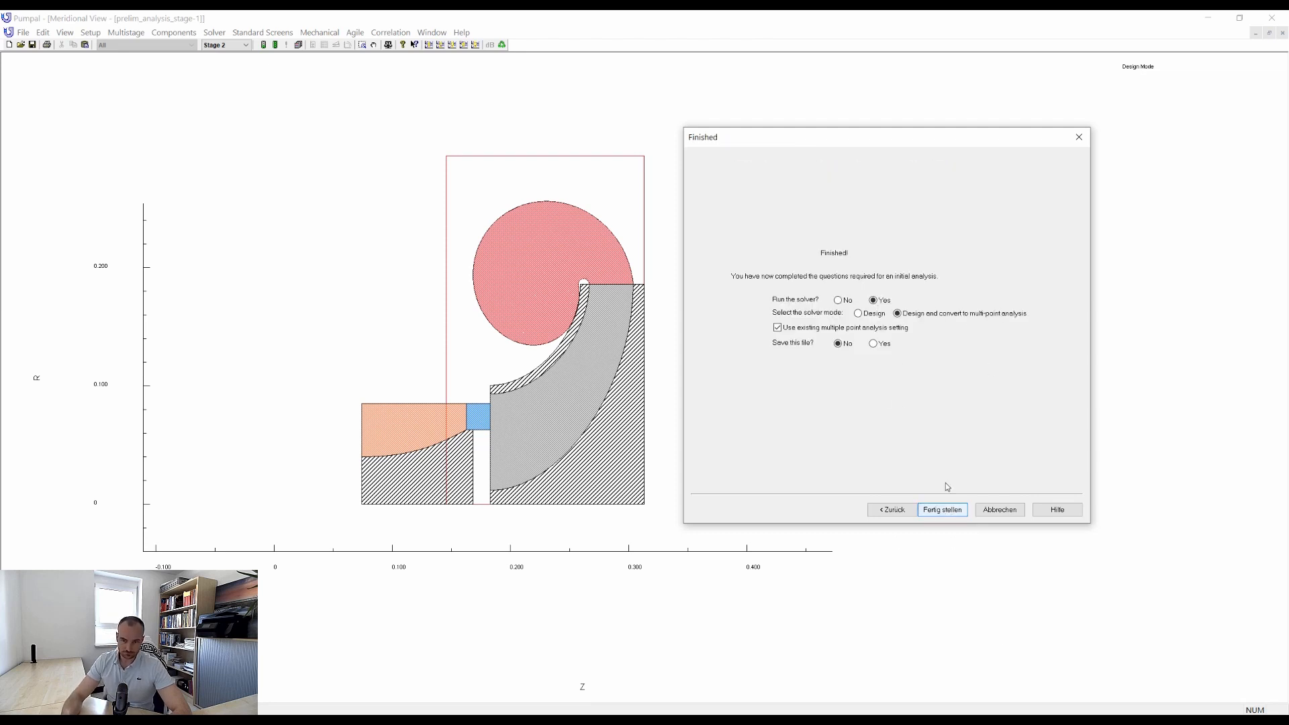
Finish the wizard by running the solver in Design mode and saving over the existing prelim_design_stage-2 file.
click(866, 314)
click(873, 343)
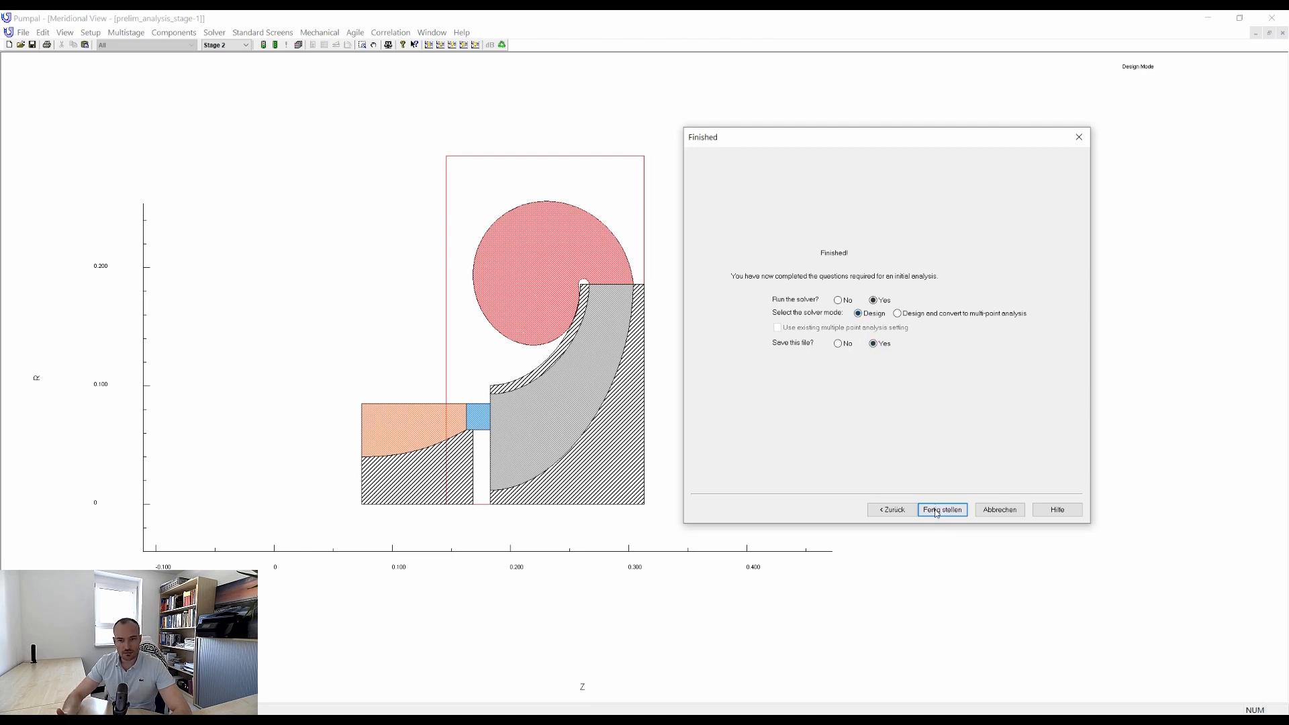
click(943, 510)
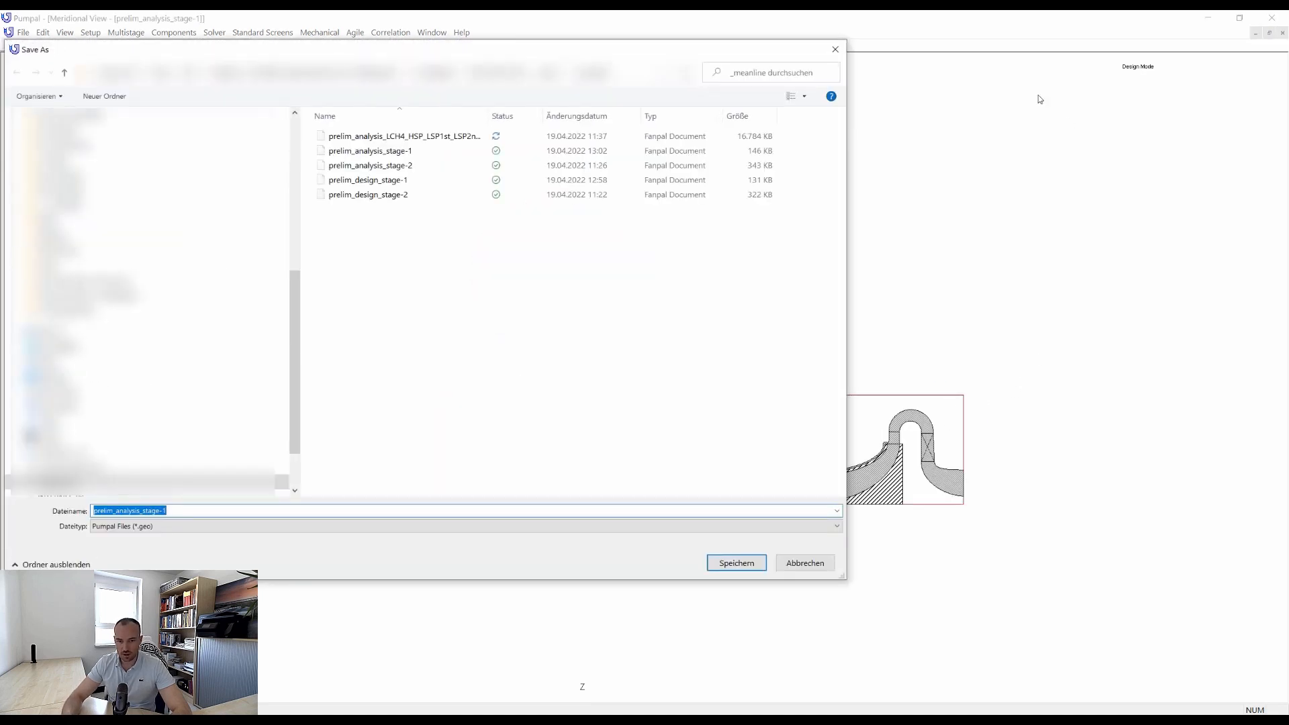
click(374, 195)
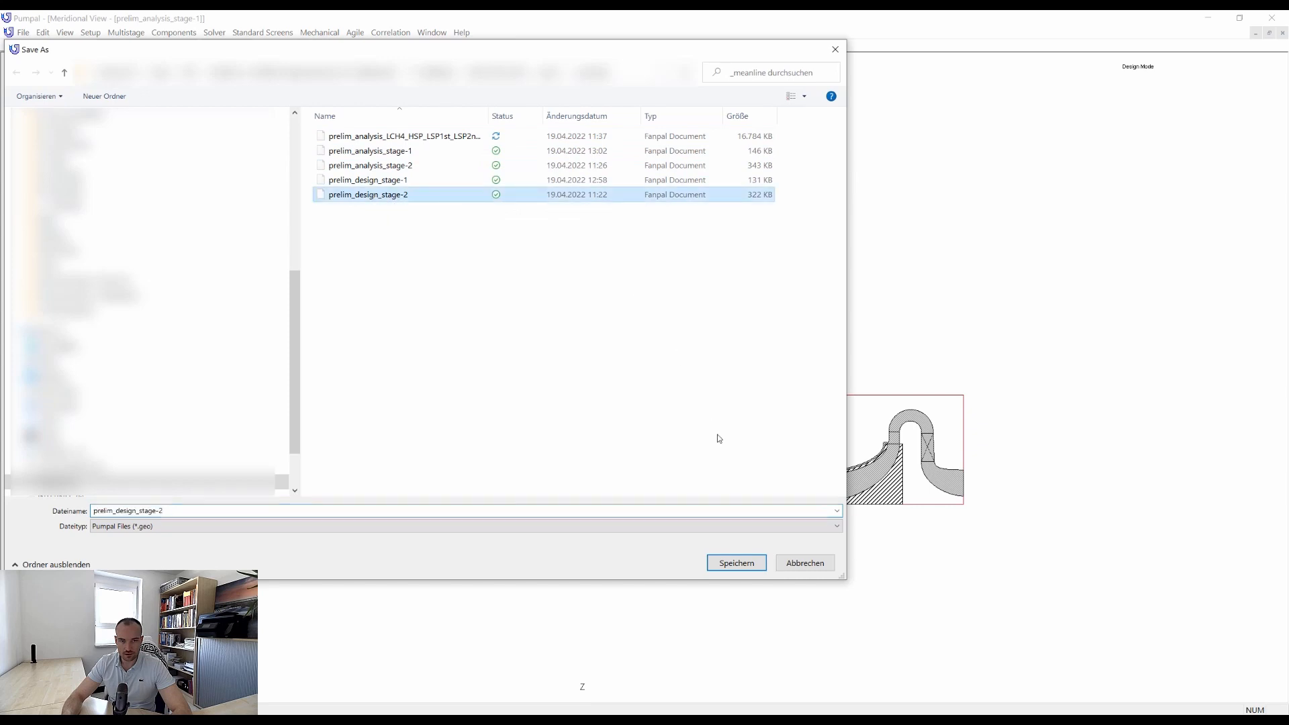
click(747, 562)
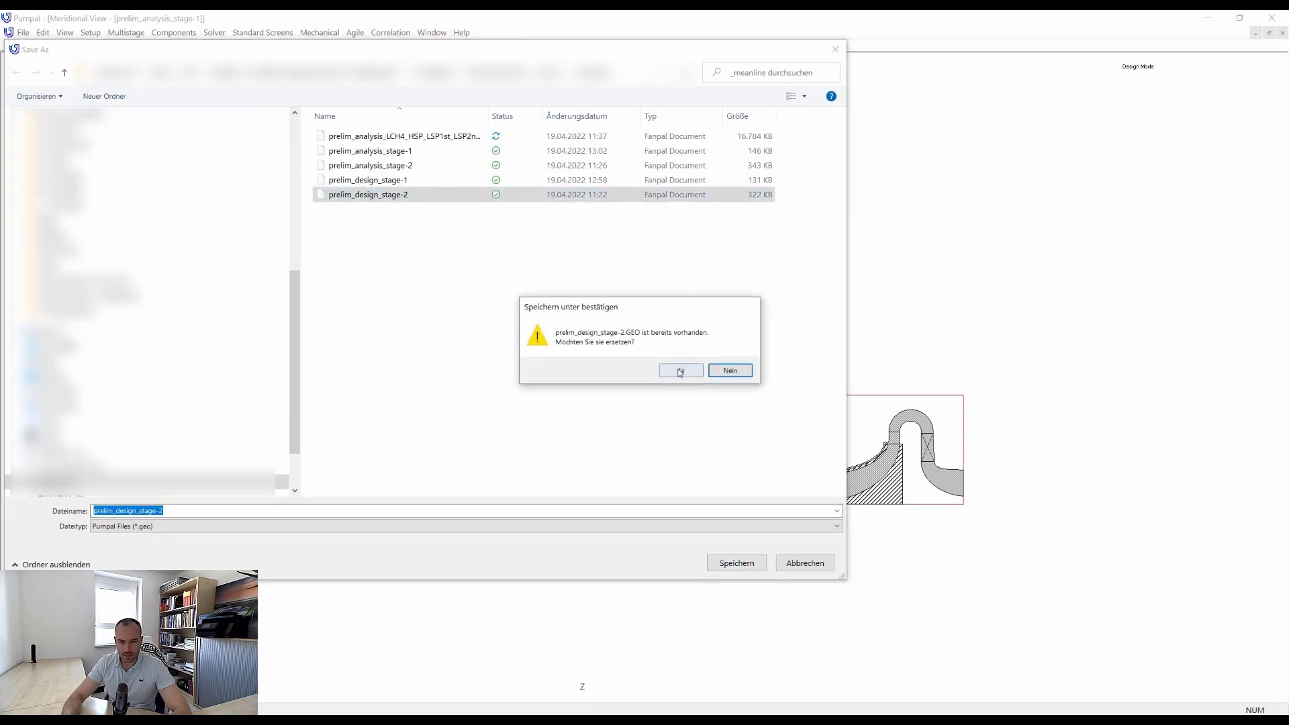
click(680, 372)
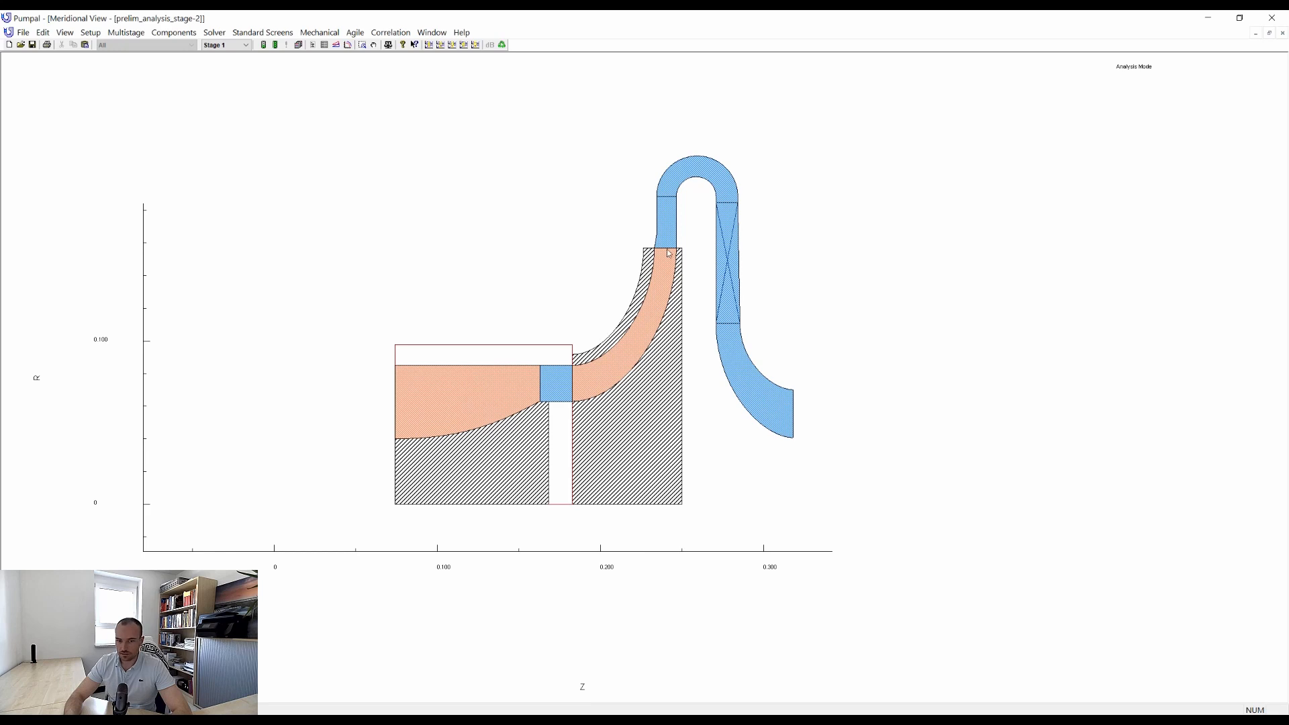
Set the second-stage impeller's exit and expansion radii to 0.15 and its exit and expansion depths to 0.011.
double_click(669, 253)
drag(609, 169, 920, 200)
click(803, 357)
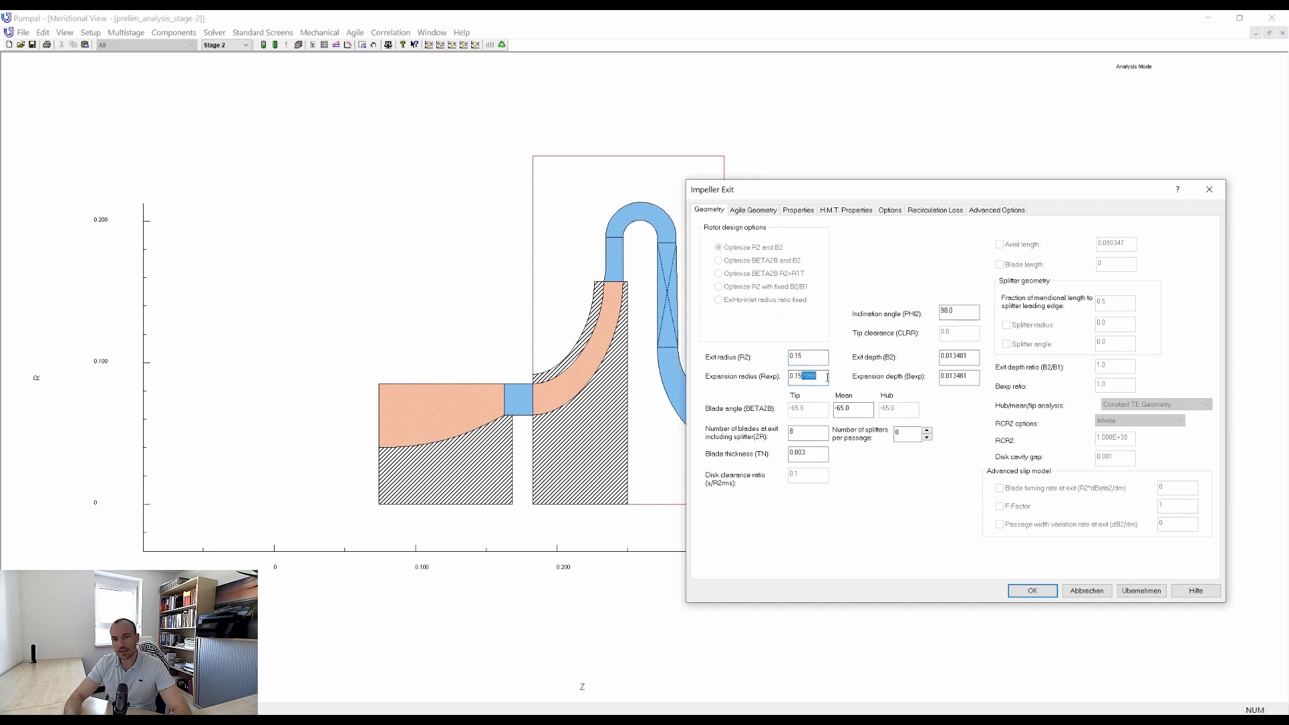
click(956, 360)
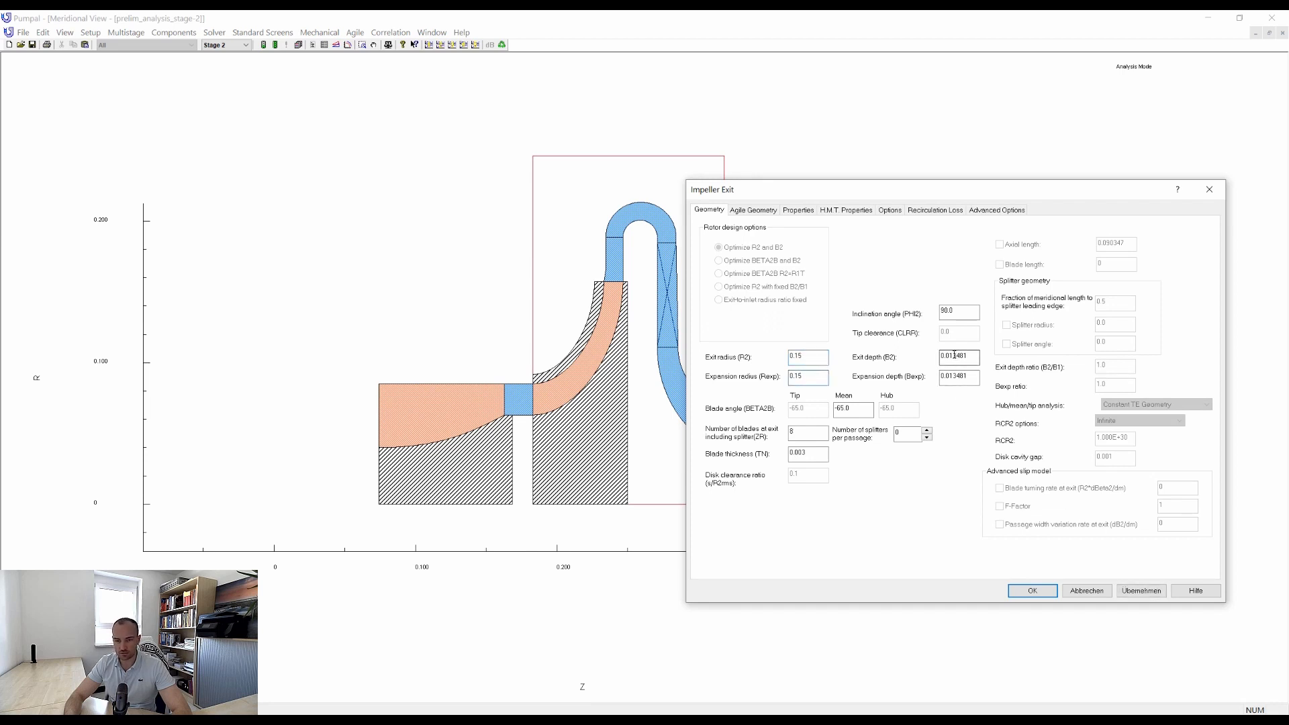
mouse_move(955, 355)
mouse_down()
mouse_move(981, 367)
mouse_move(964, 376)
mouse_up()
text(1)
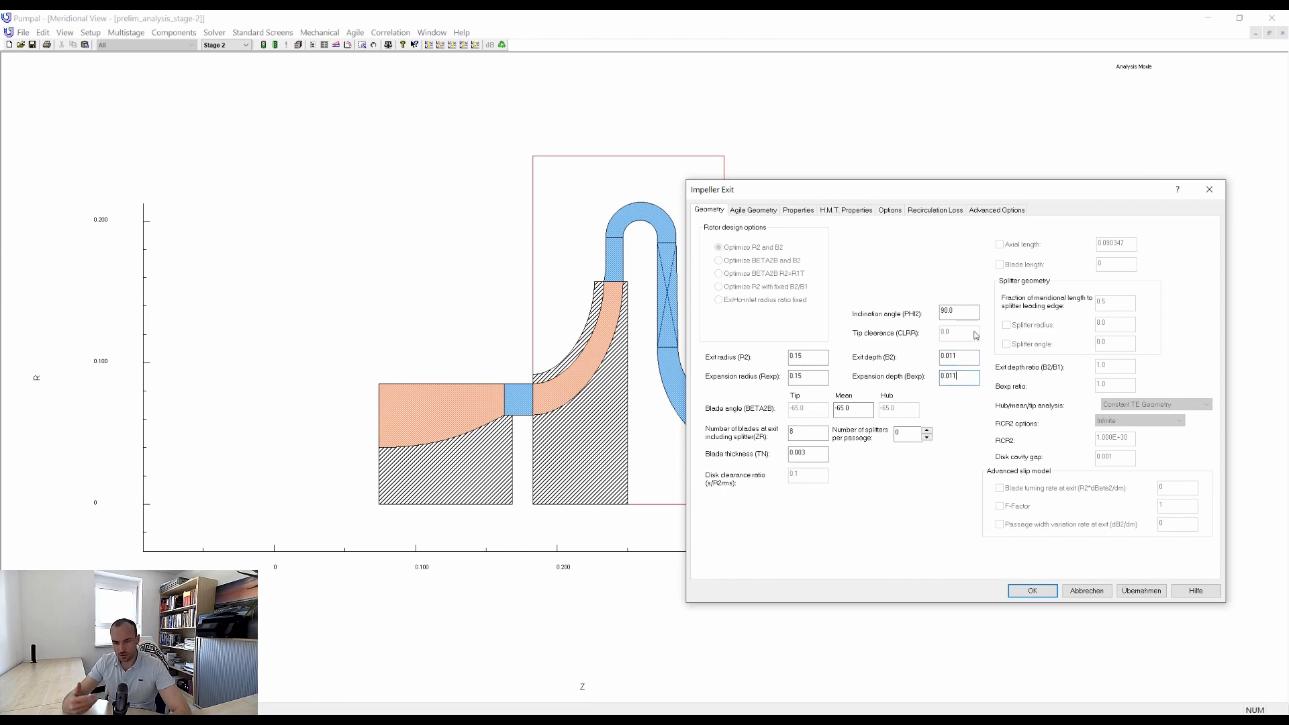
click(1143, 591)
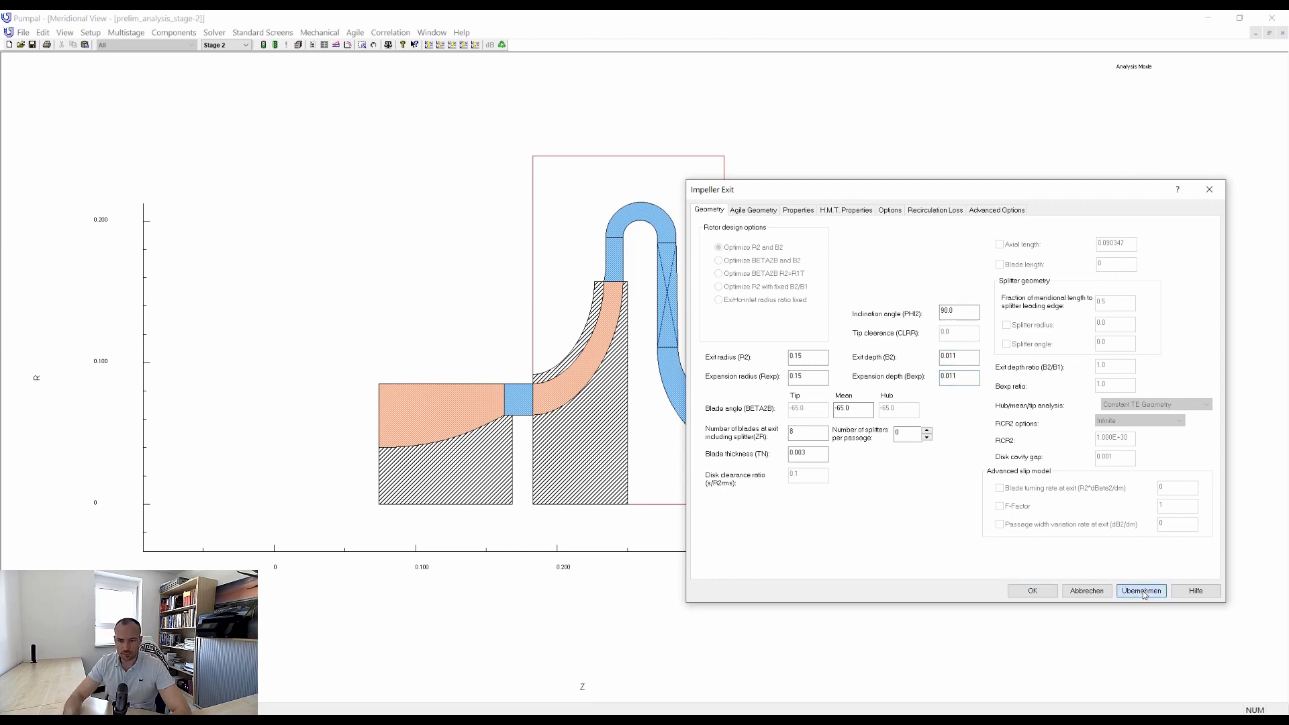
Fix the second-stage impeller's axial length at 0.05 in its Agile geometry and rerun the analysis.
click(768, 212)
click(787, 428)
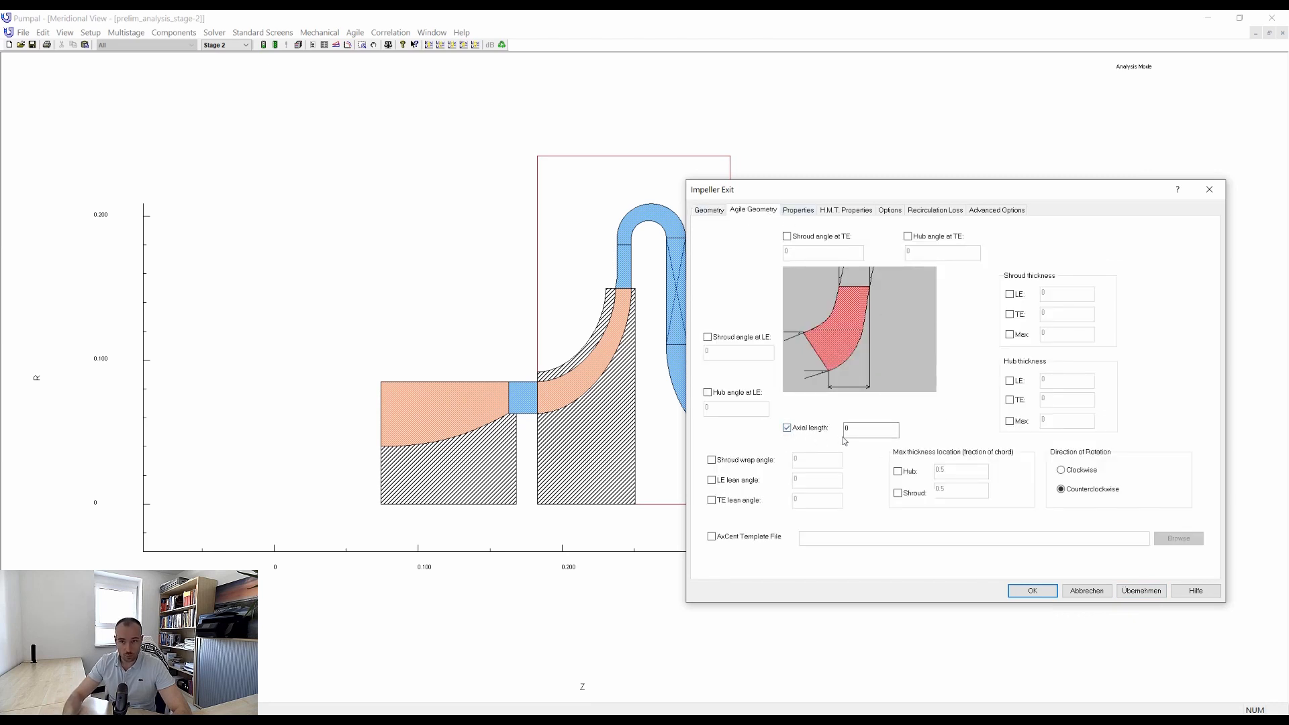
click(852, 433)
click(1147, 588)
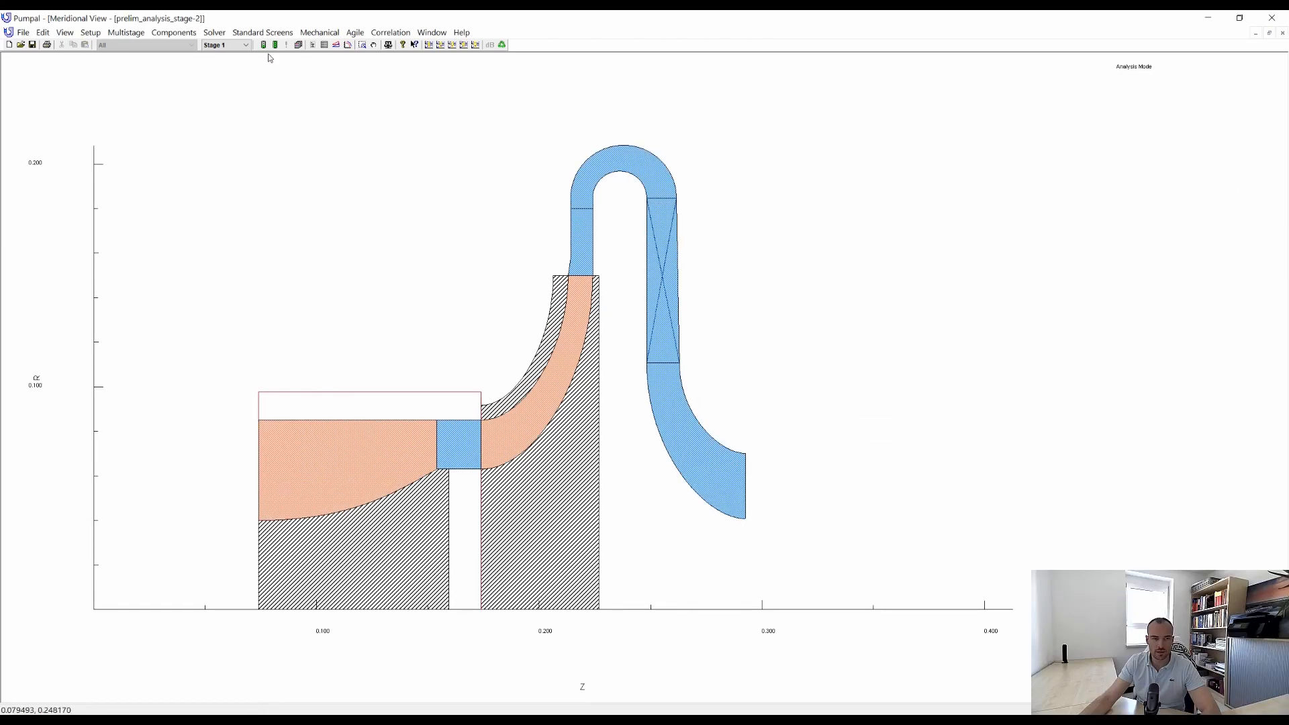
click(265, 46)
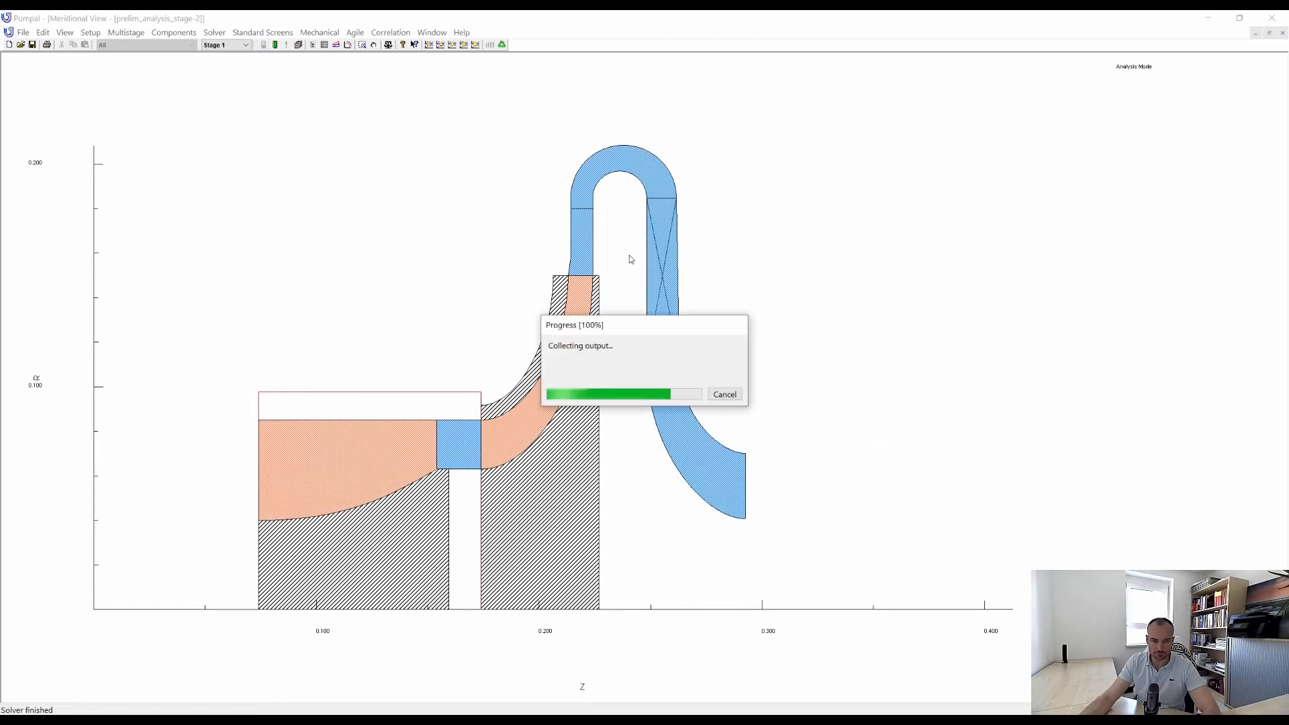
Show the performance maps, close the NPSH map, and compare the head, efficiency and power curves of stages 1 and 2.
click(429, 46)
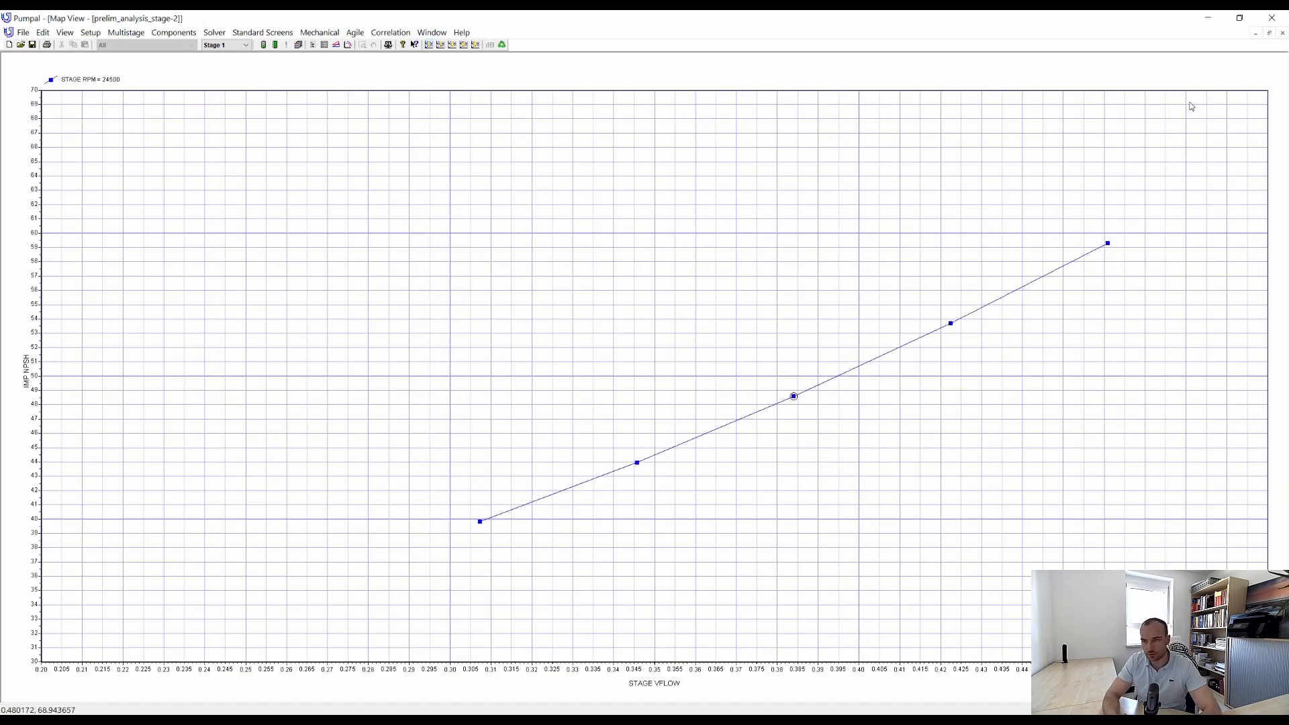
click(1269, 33)
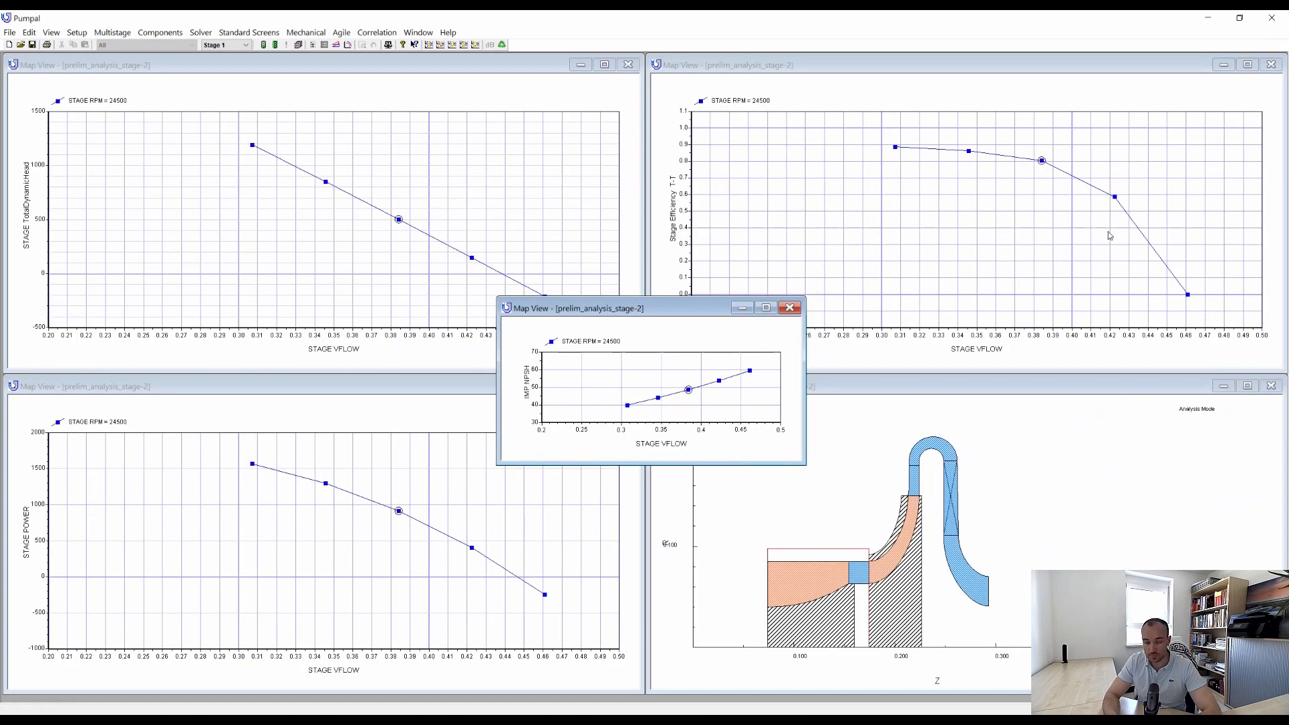
click(789, 308)
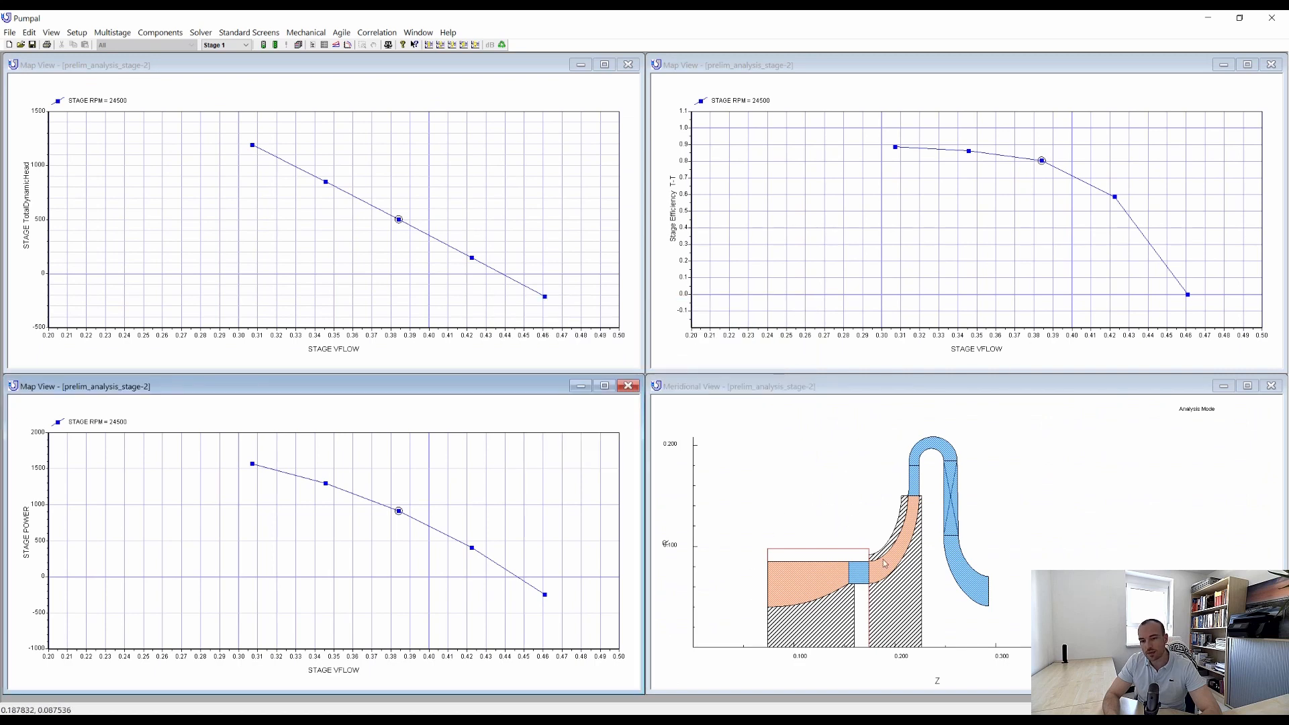
click(903, 549)
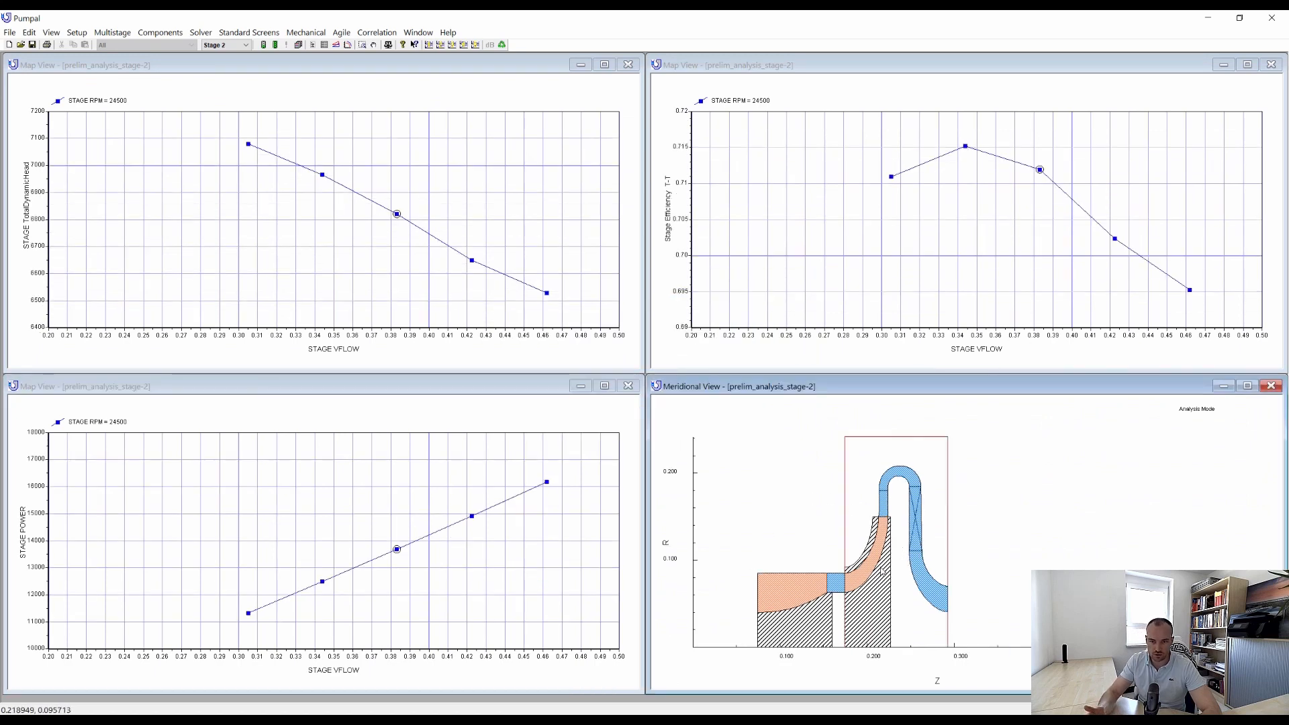
click(803, 589)
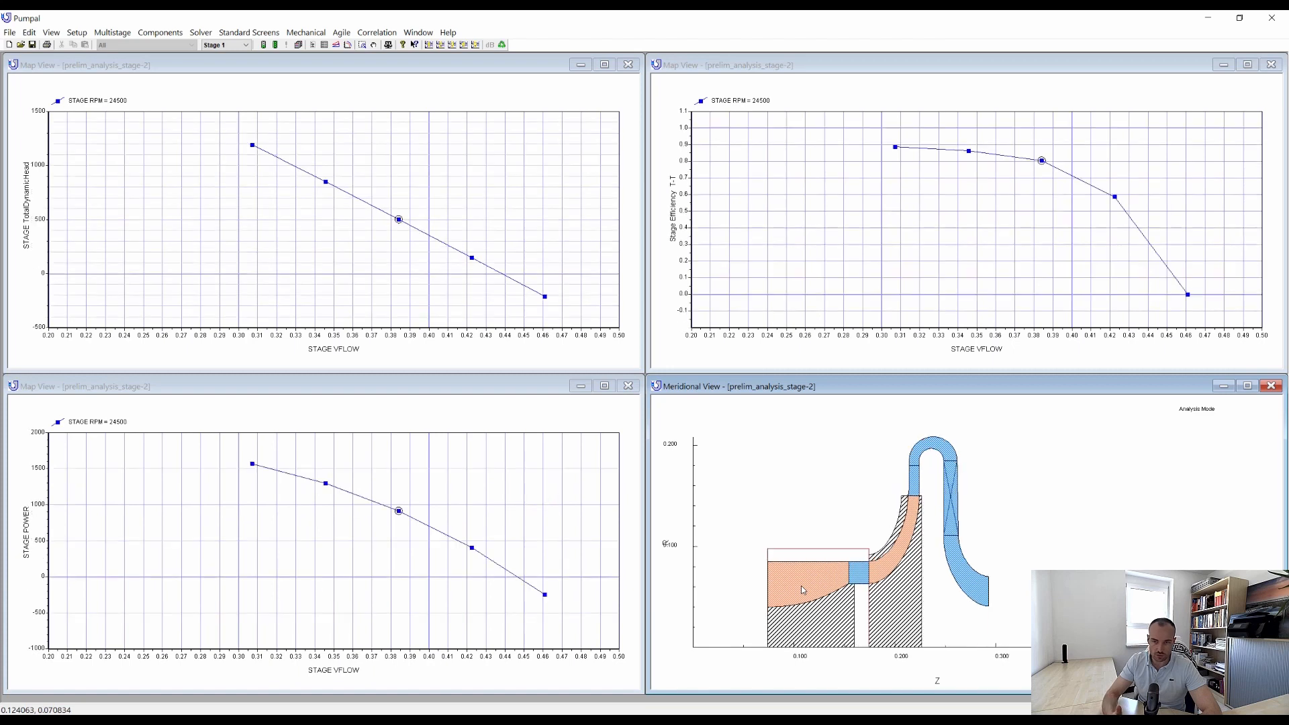
click(893, 563)
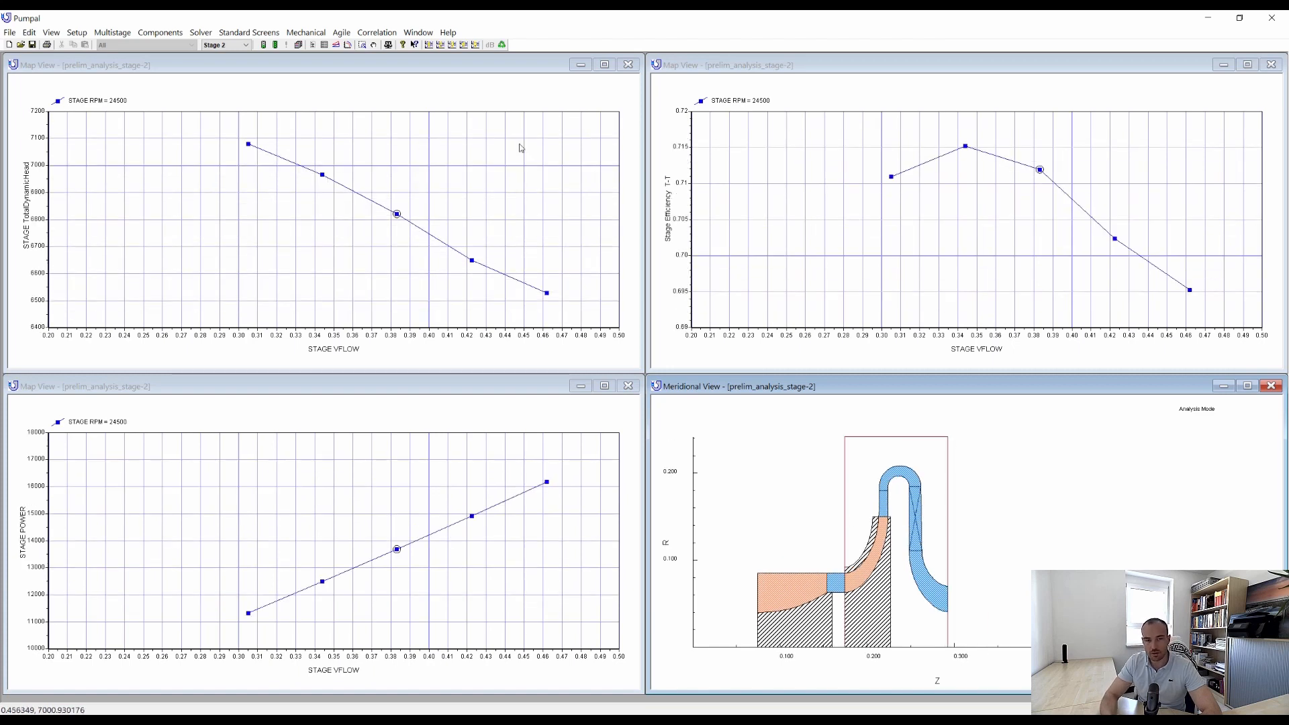
Review the overall two-stage performance in the multi-stage map view and the multi-stage table view.
click(418, 32)
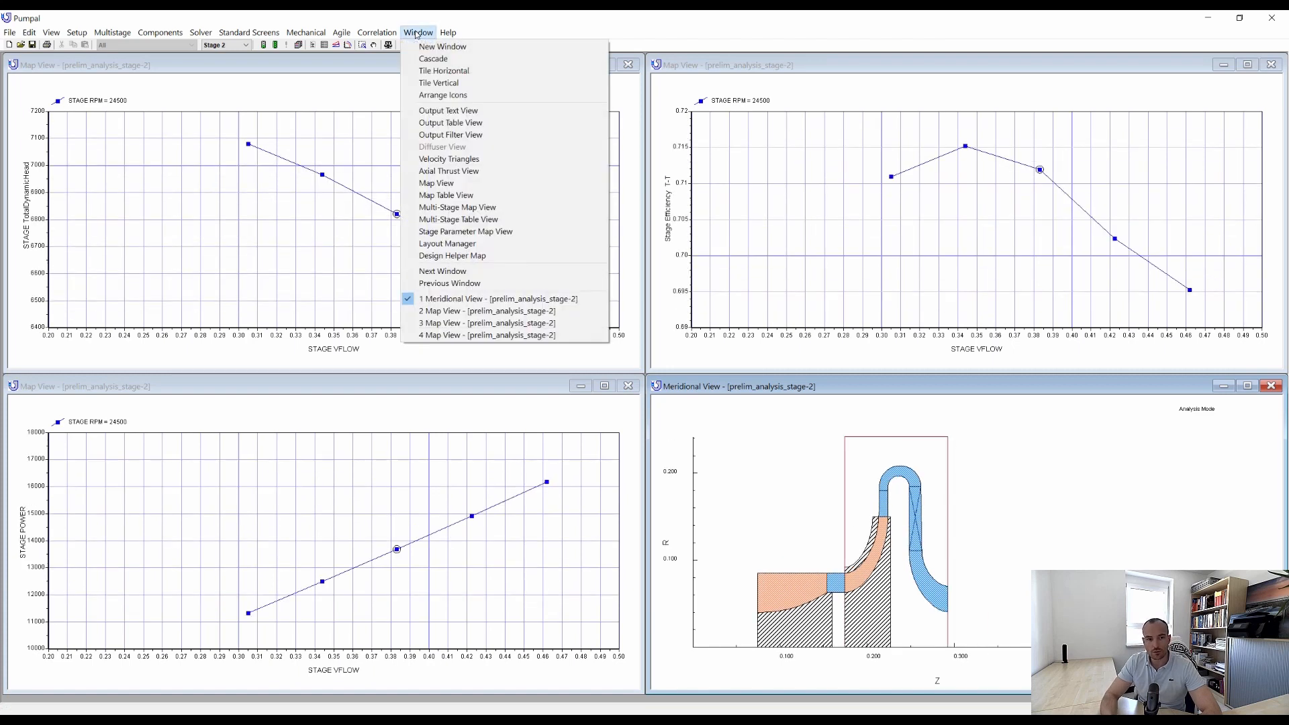
click(506, 210)
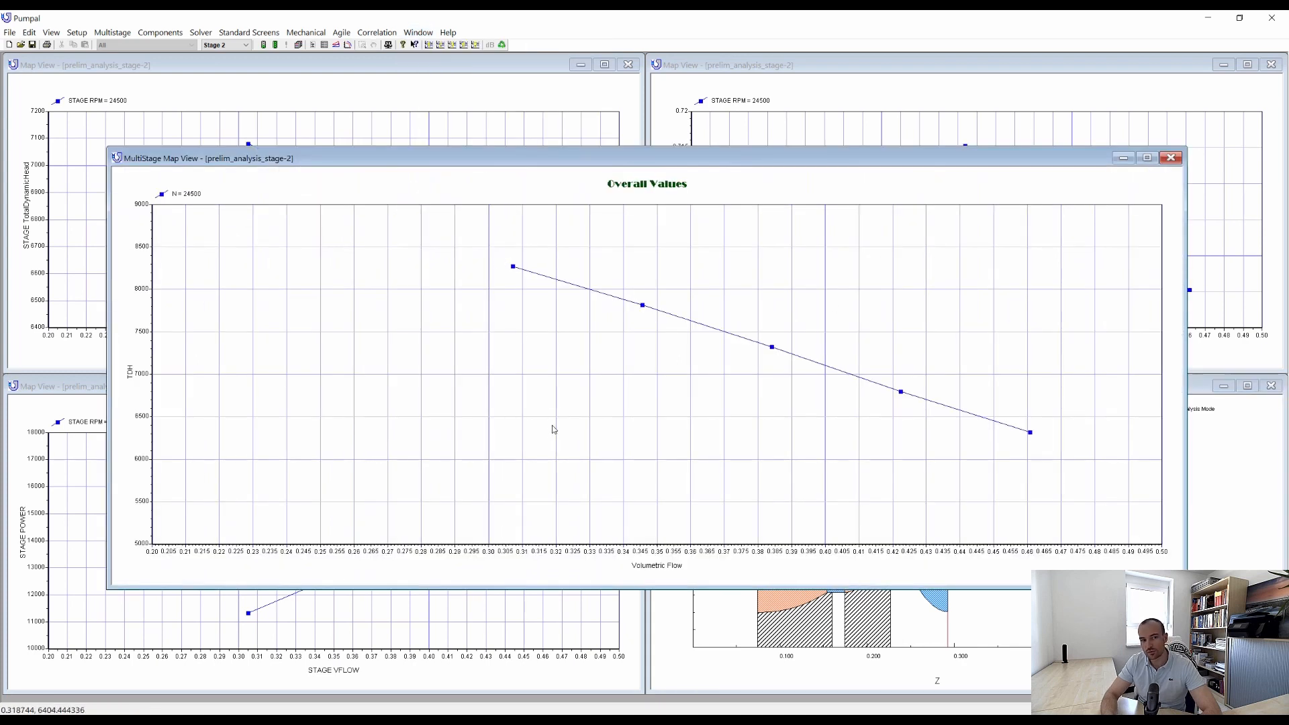
click(1171, 158)
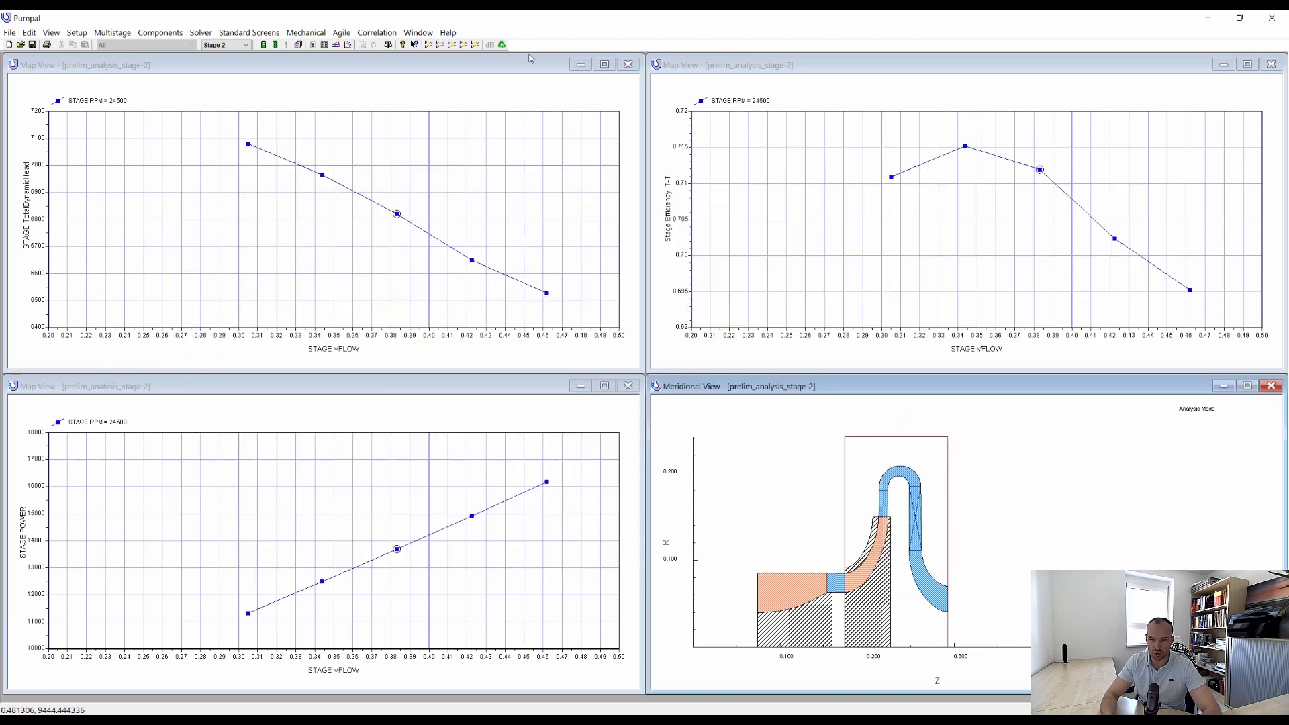
click(418, 33)
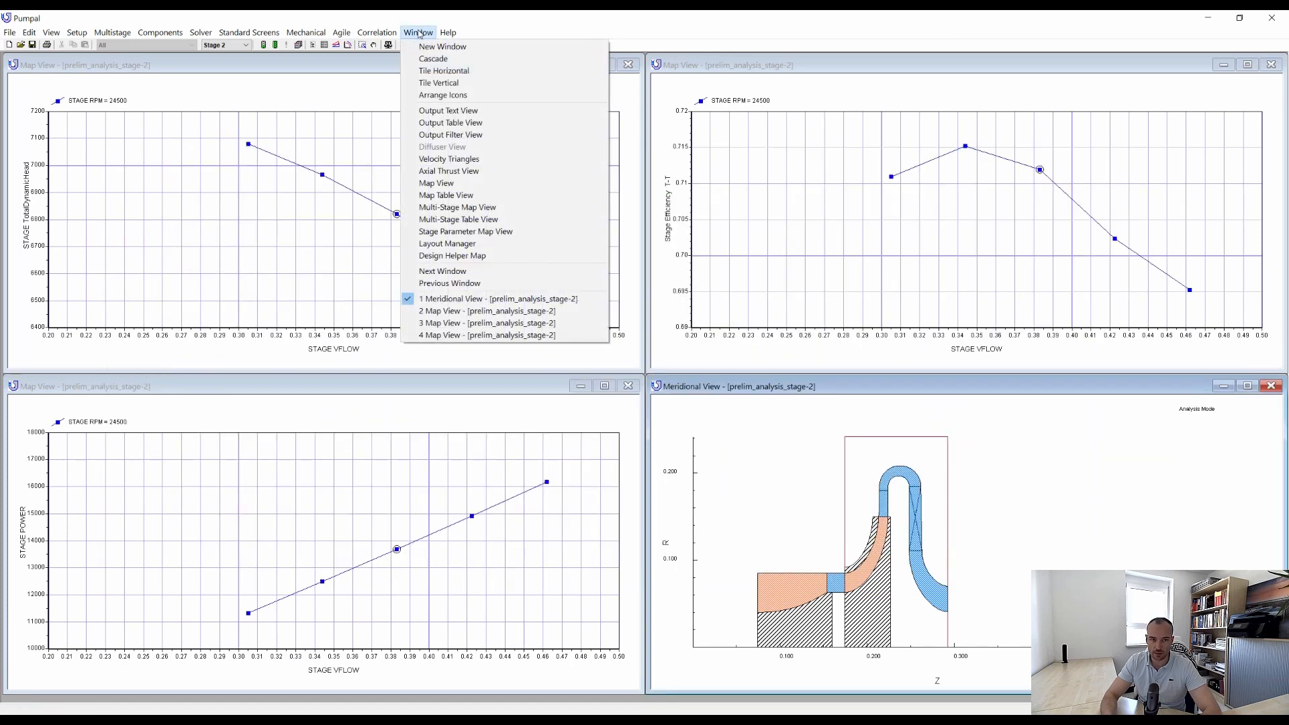
click(467, 220)
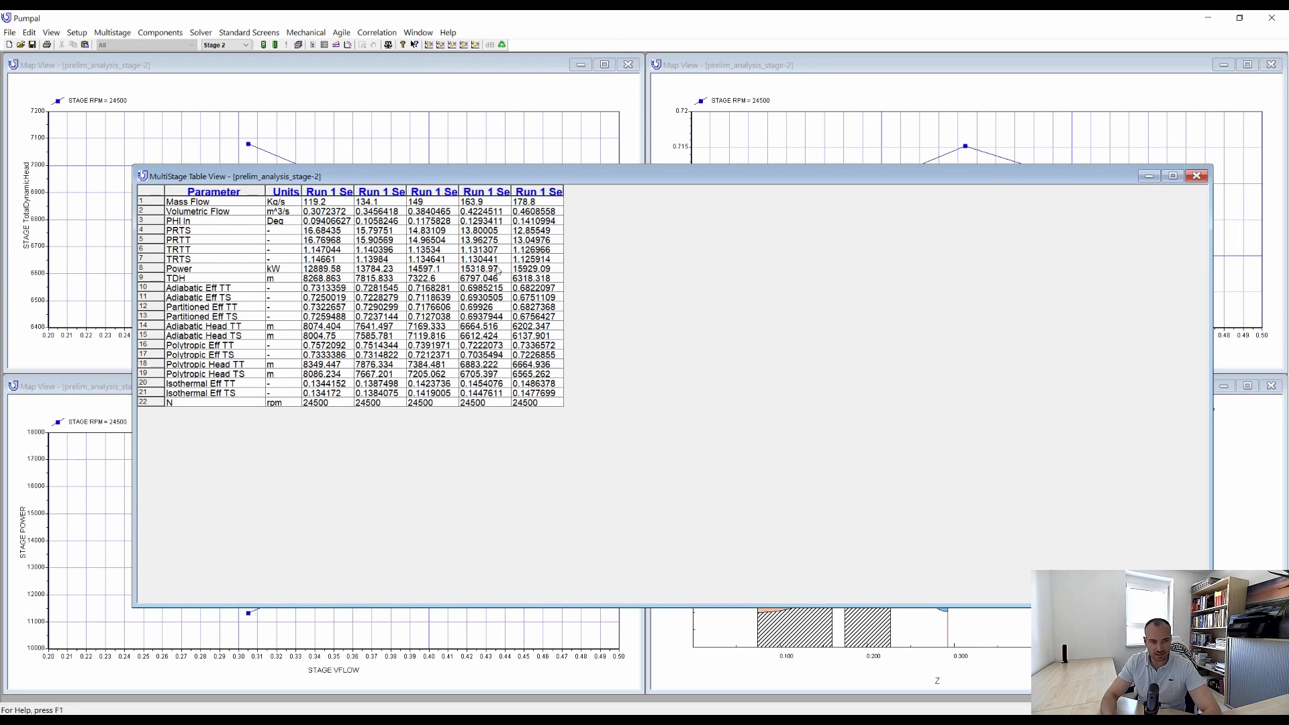
click(1196, 176)
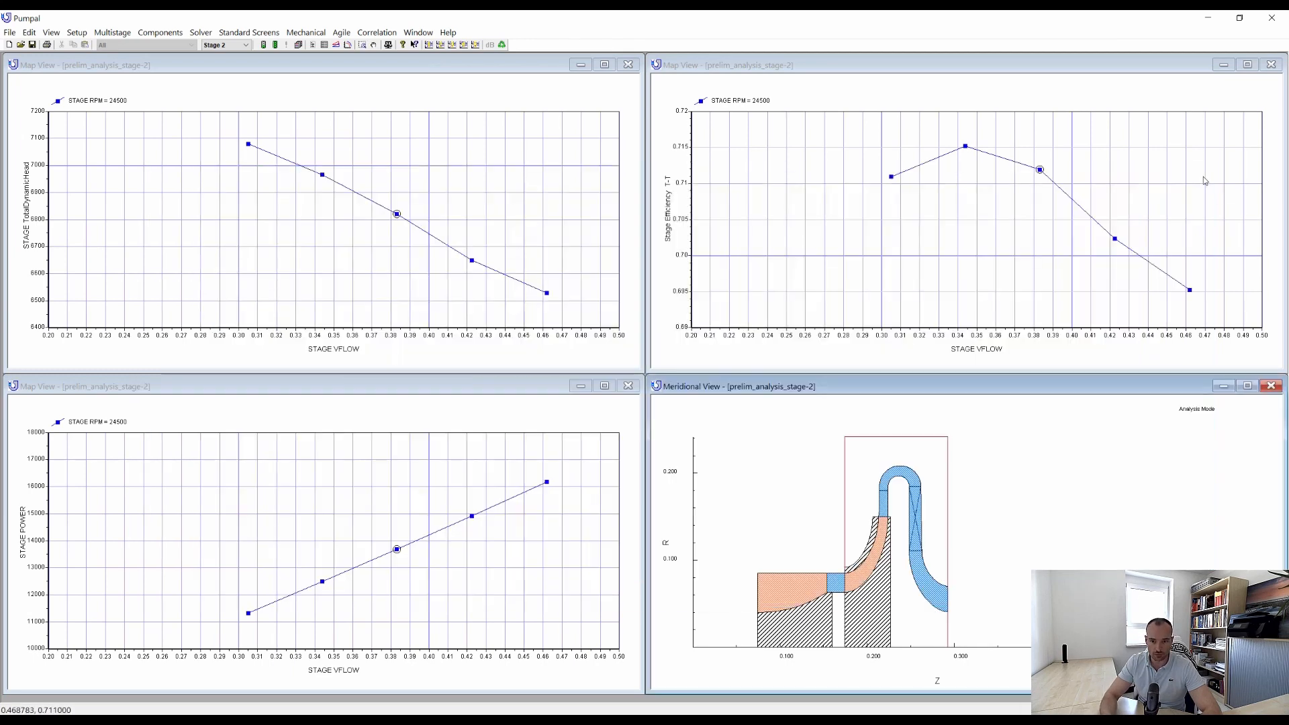
Transfer the two-stage design to AxCent and inspect its 3D model and enlarged meridional contours.
click(341, 33)
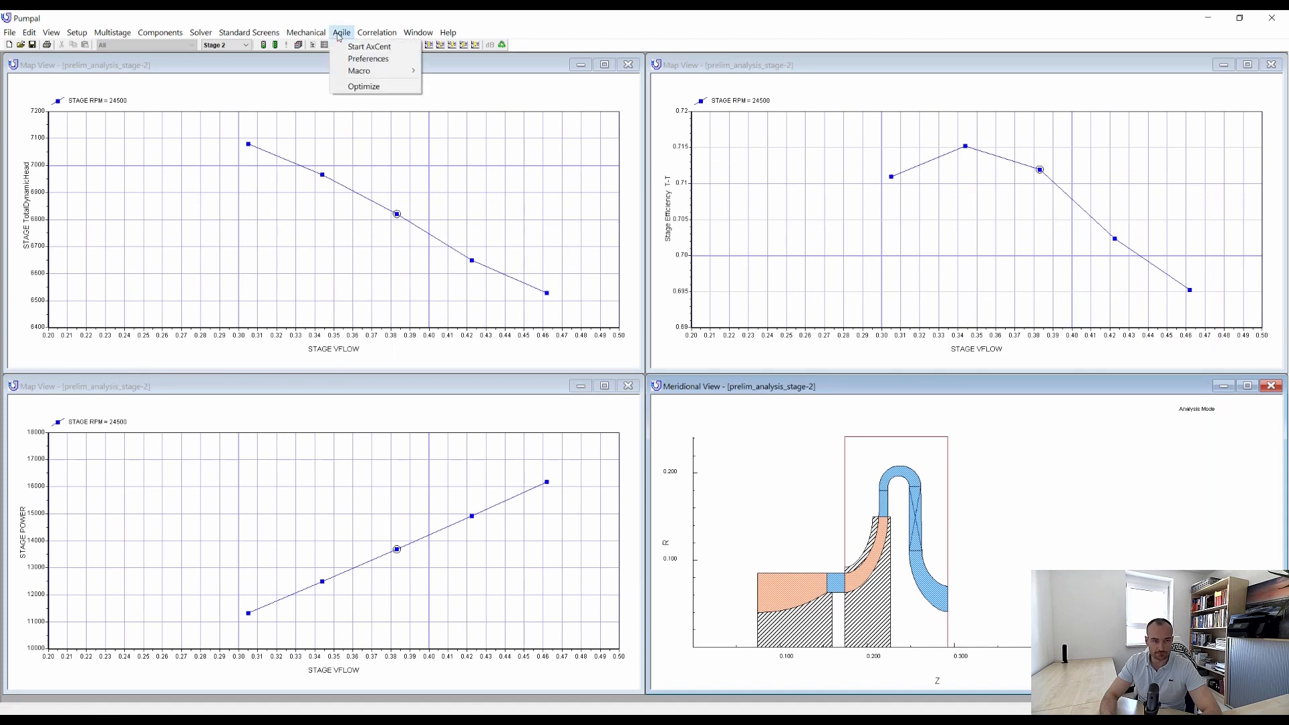
click(363, 46)
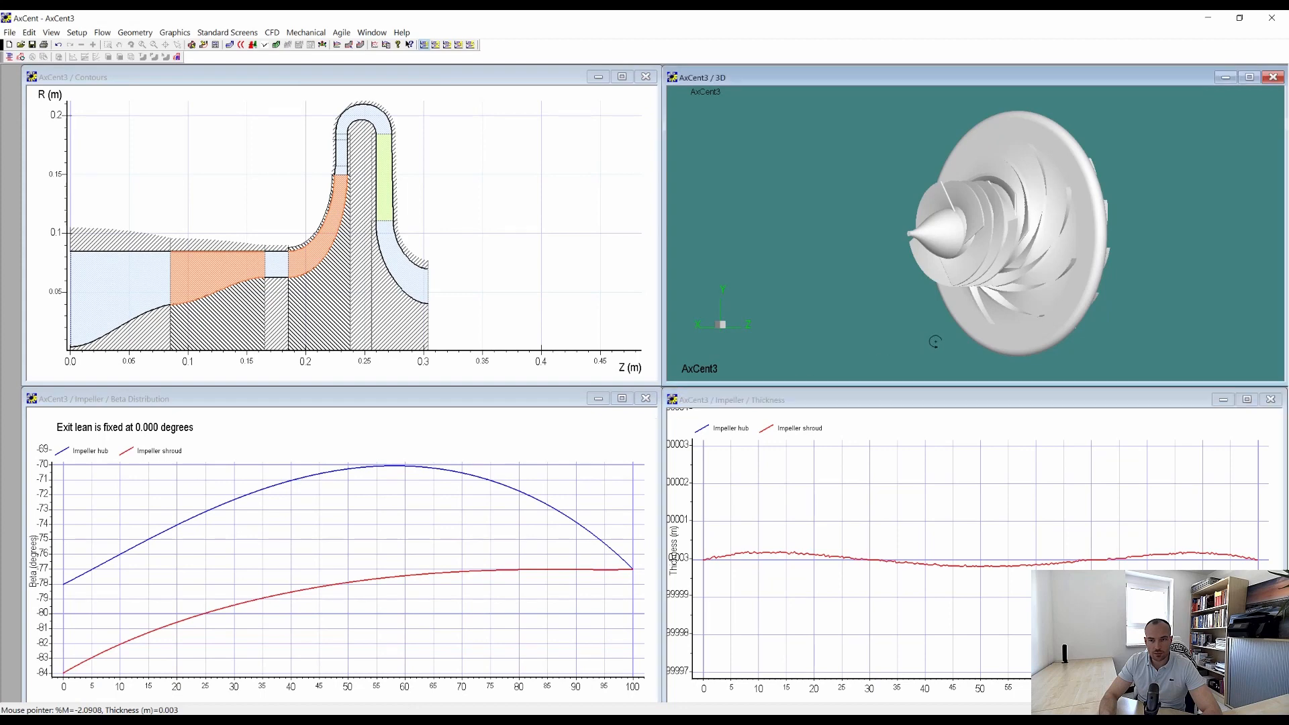
drag(935, 342, 1185, 152)
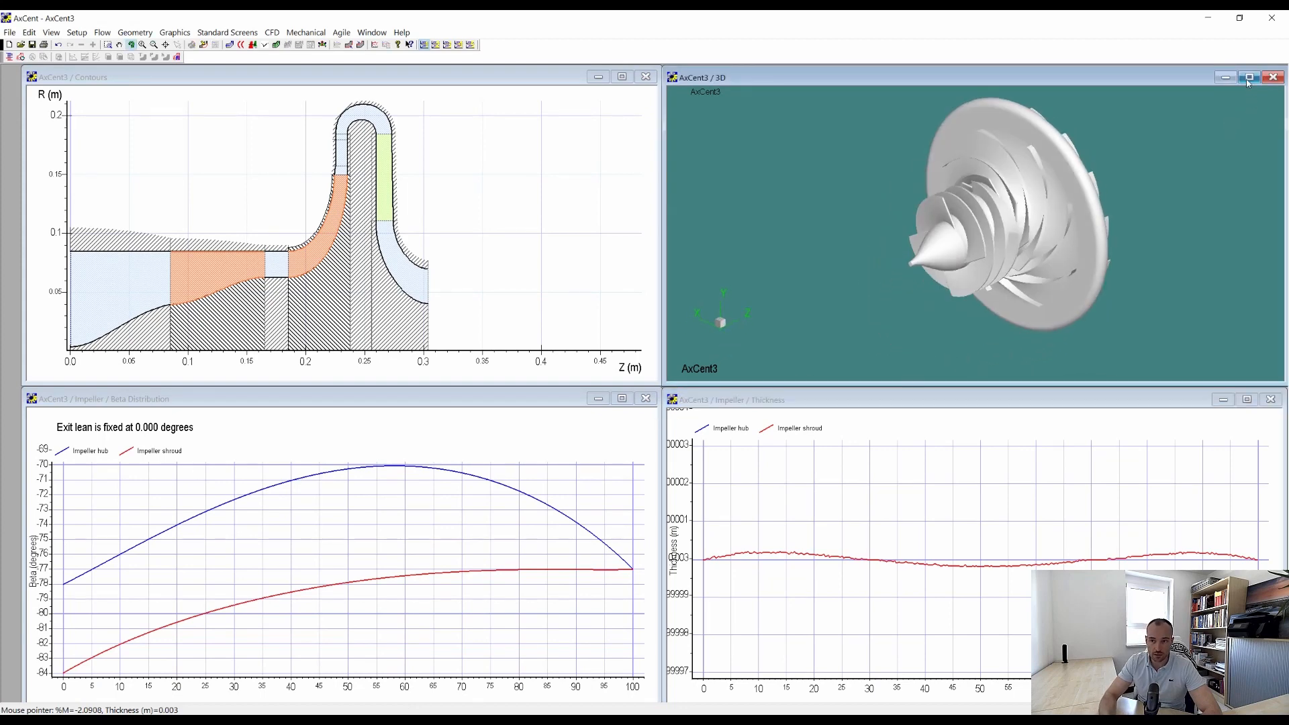
click(622, 77)
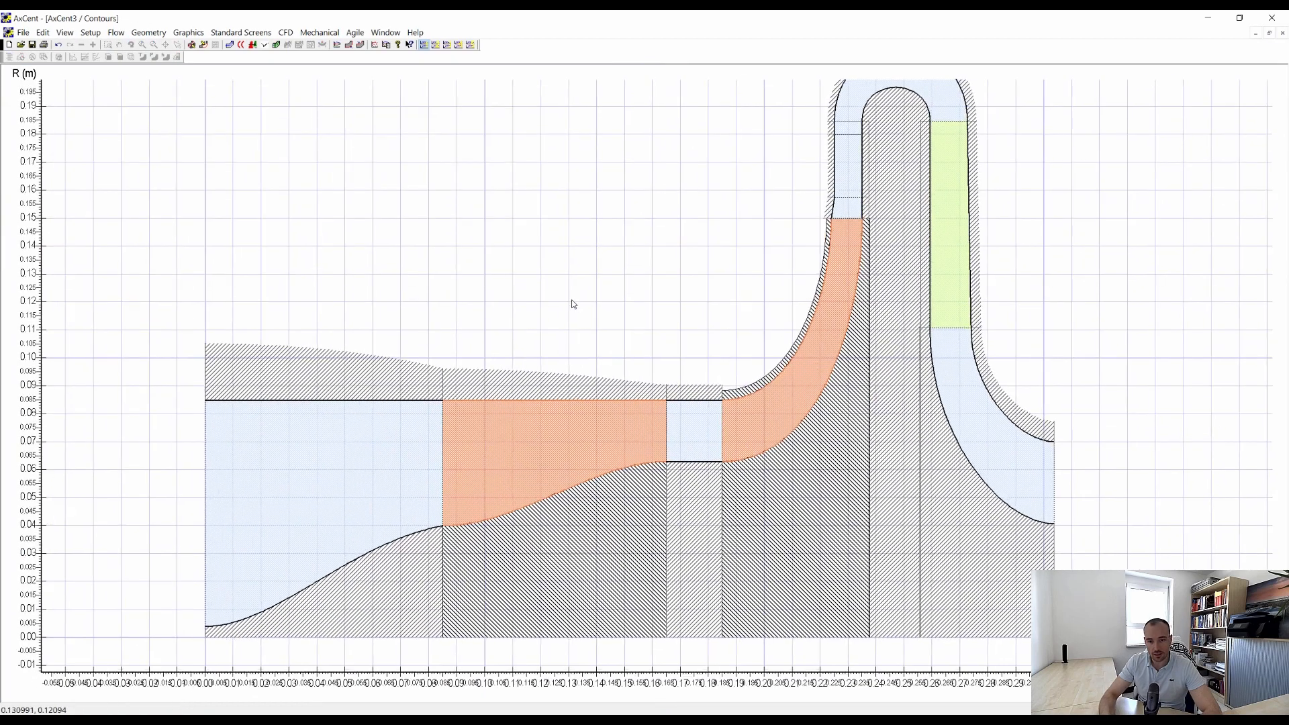
drag(573, 304, 367, 346)
click(1268, 33)
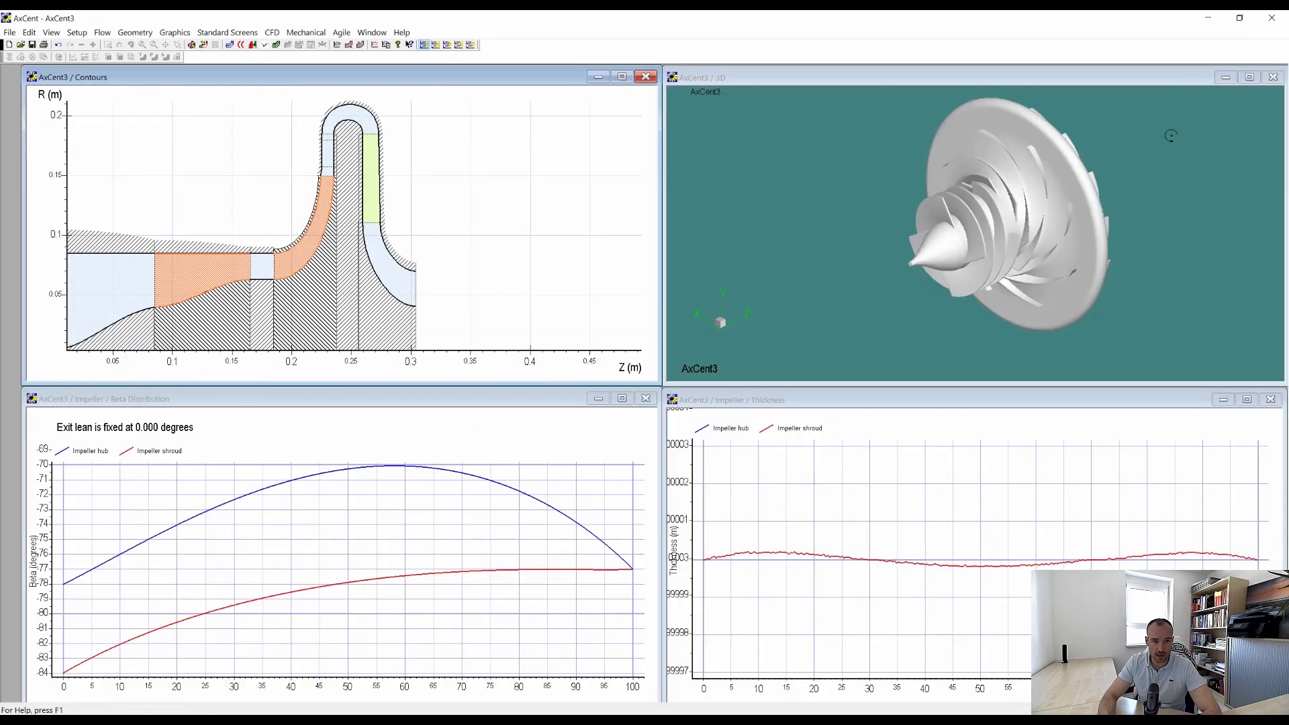
Enlarge the 3D model of the pump and examine the inducer, impeller and return channel blades from several angles.
click(1242, 75)
drag(834, 480, 345, 477)
drag(534, 259, 615, 437)
scroll(570, 322, up, 2)
scroll(631, 408, down, 4)
middle_drag(638, 400, 697, 326)
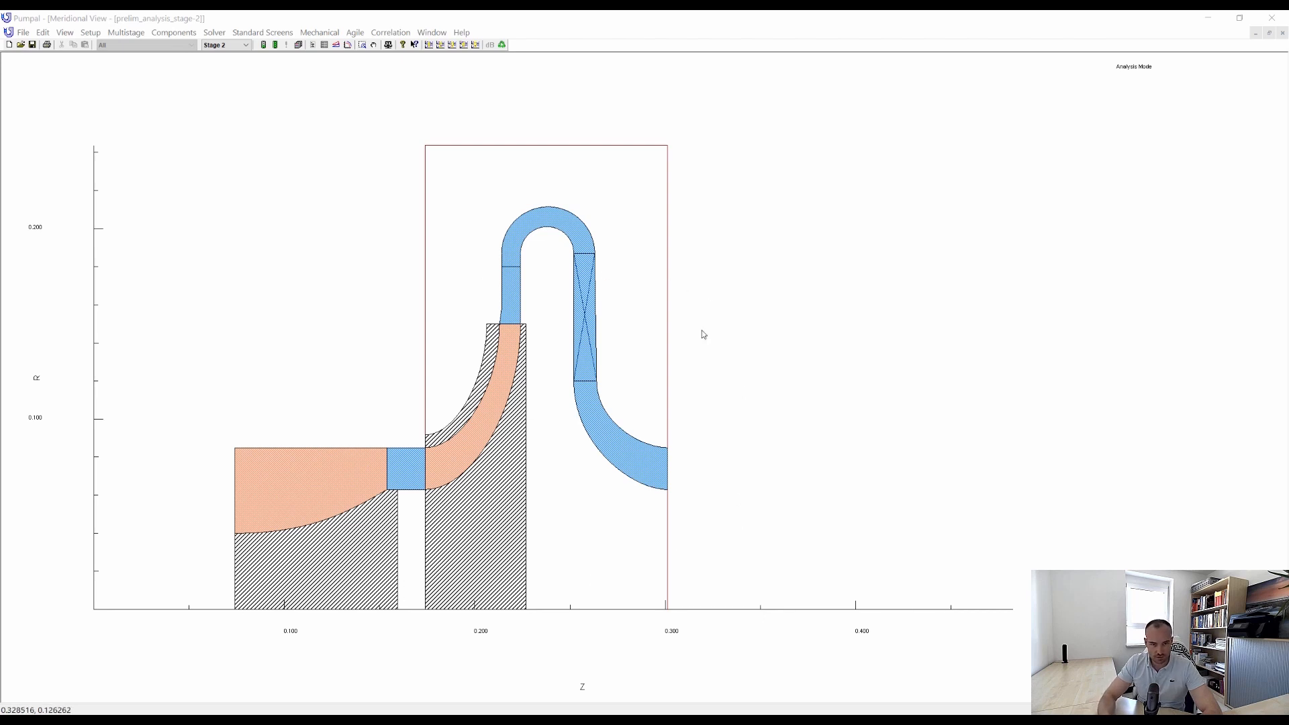
Add a third stage to the Pumpal model by cloning the second stage, accepting the deletion of all existing runs.
click(132, 35)
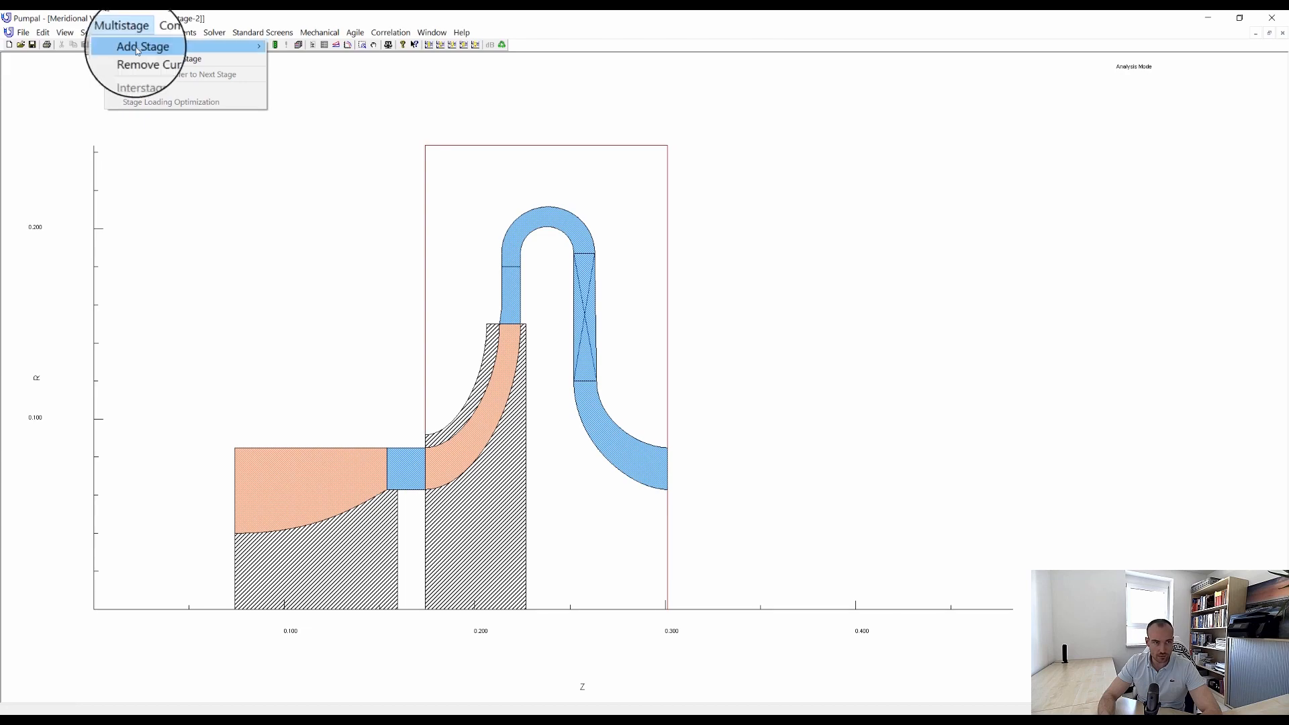
mouse_move(141, 46)
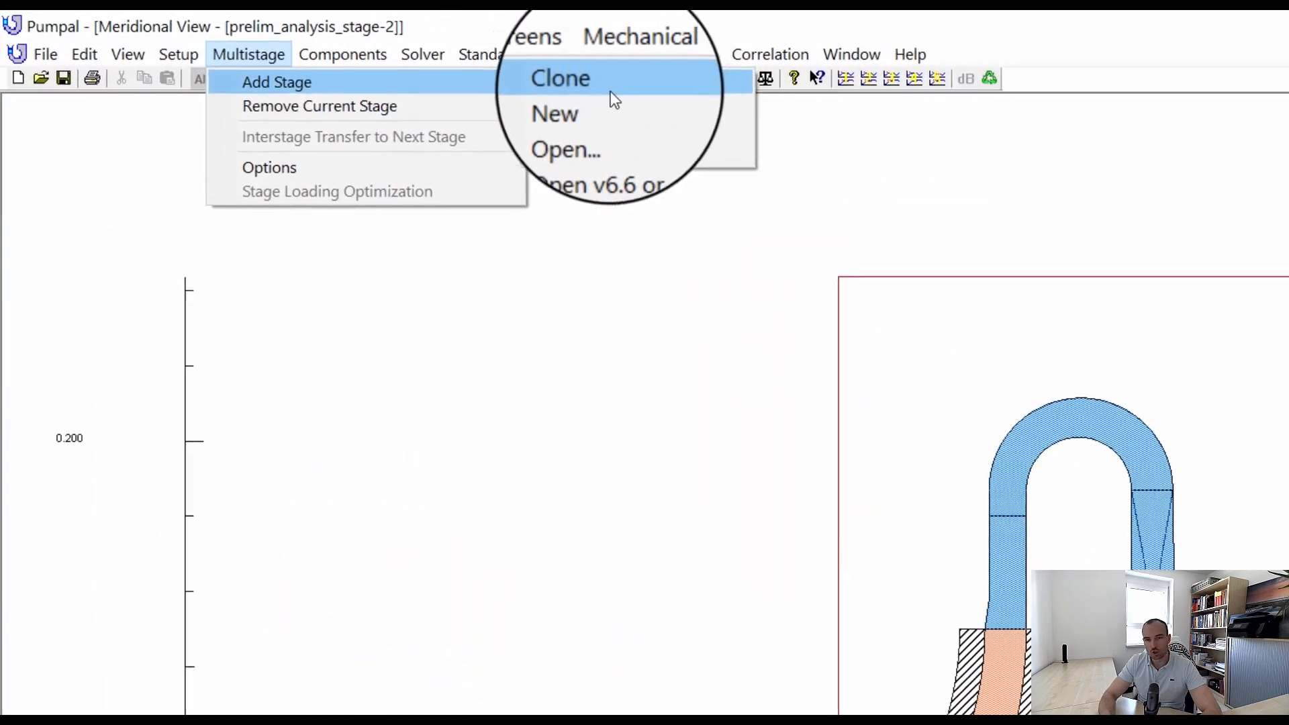
click(364, 60)
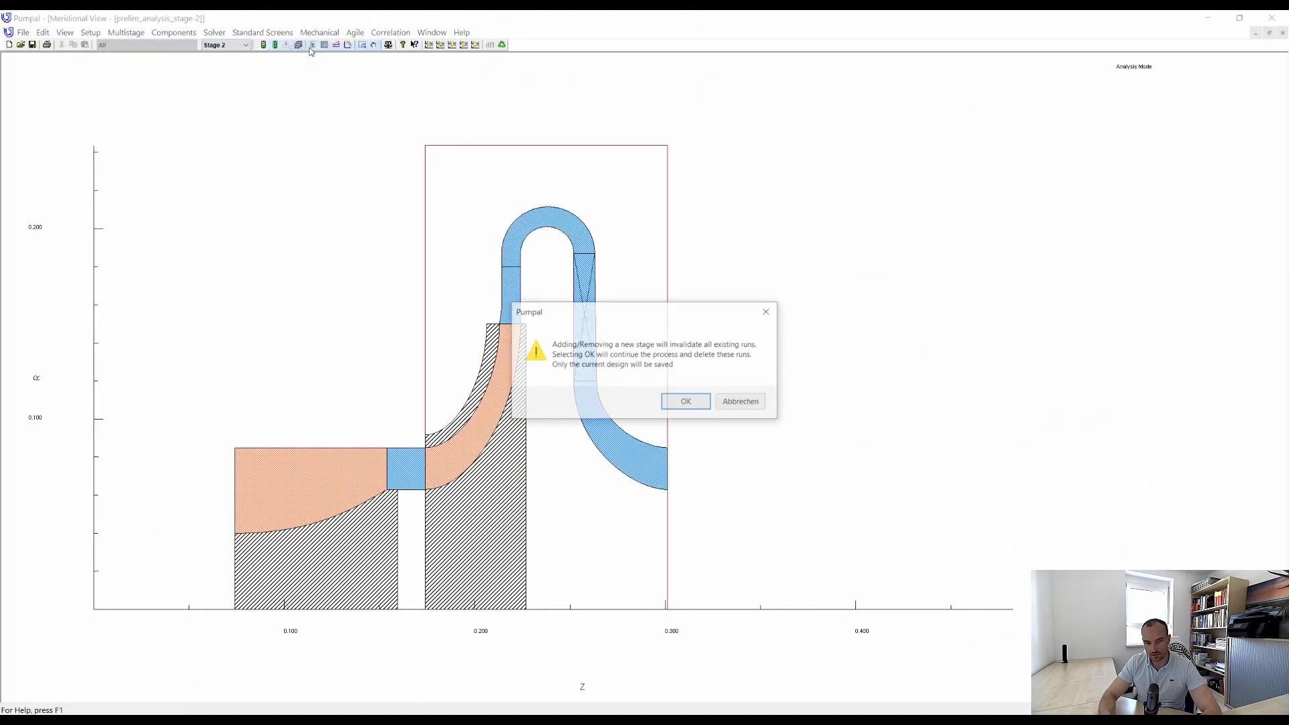
click(686, 401)
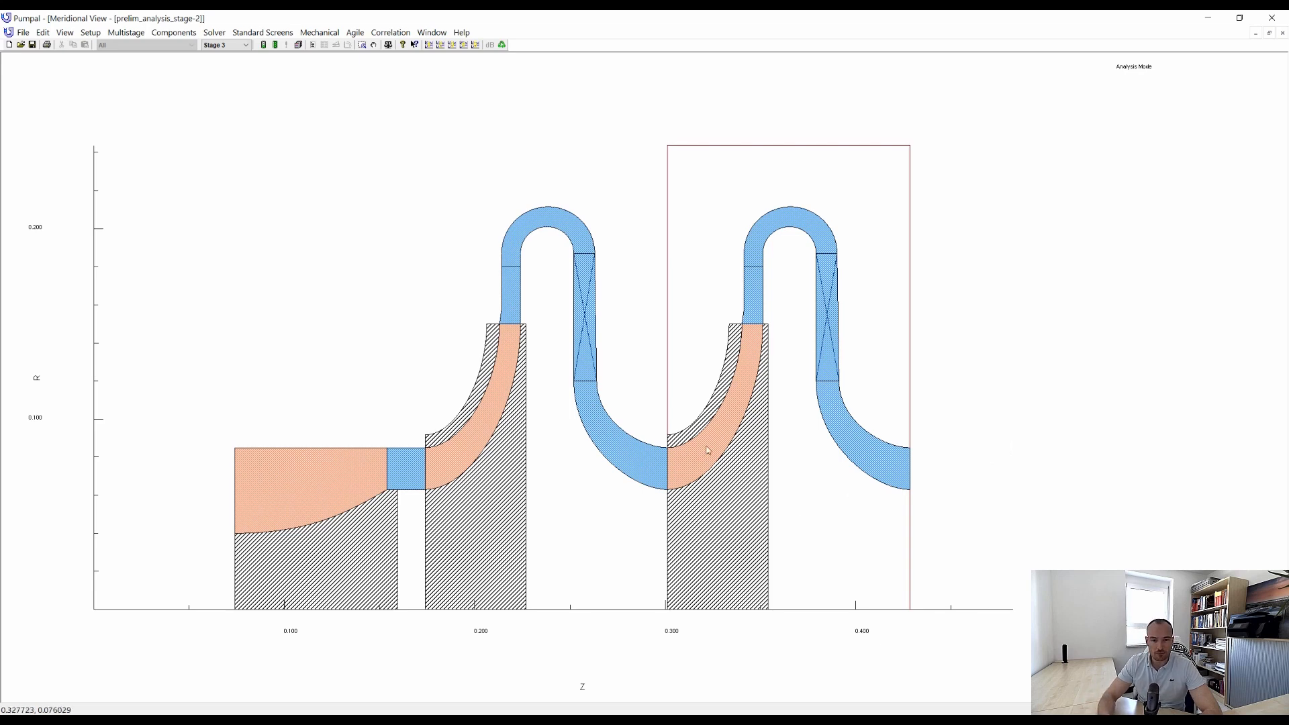
Add a vaneless inlet to the third stage's layout and set the inlet's axial length to 0.02.
right_click(676, 455)
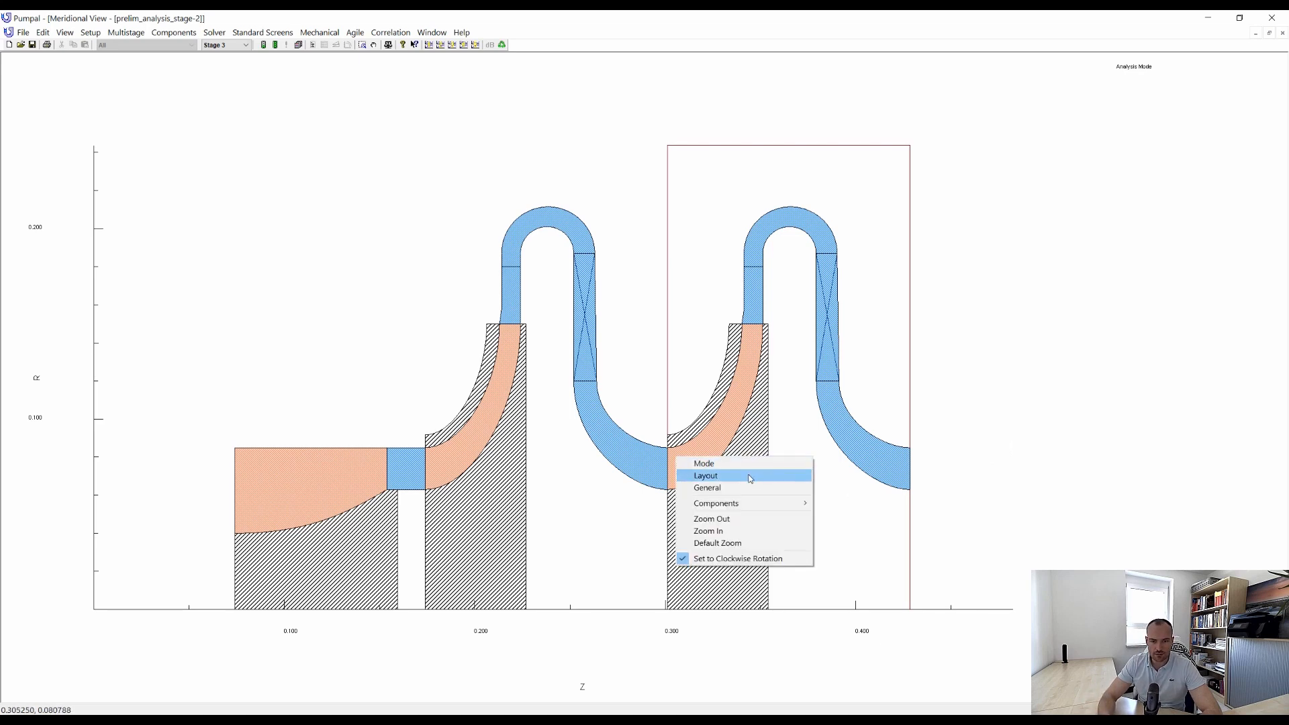
click(750, 477)
click(555, 248)
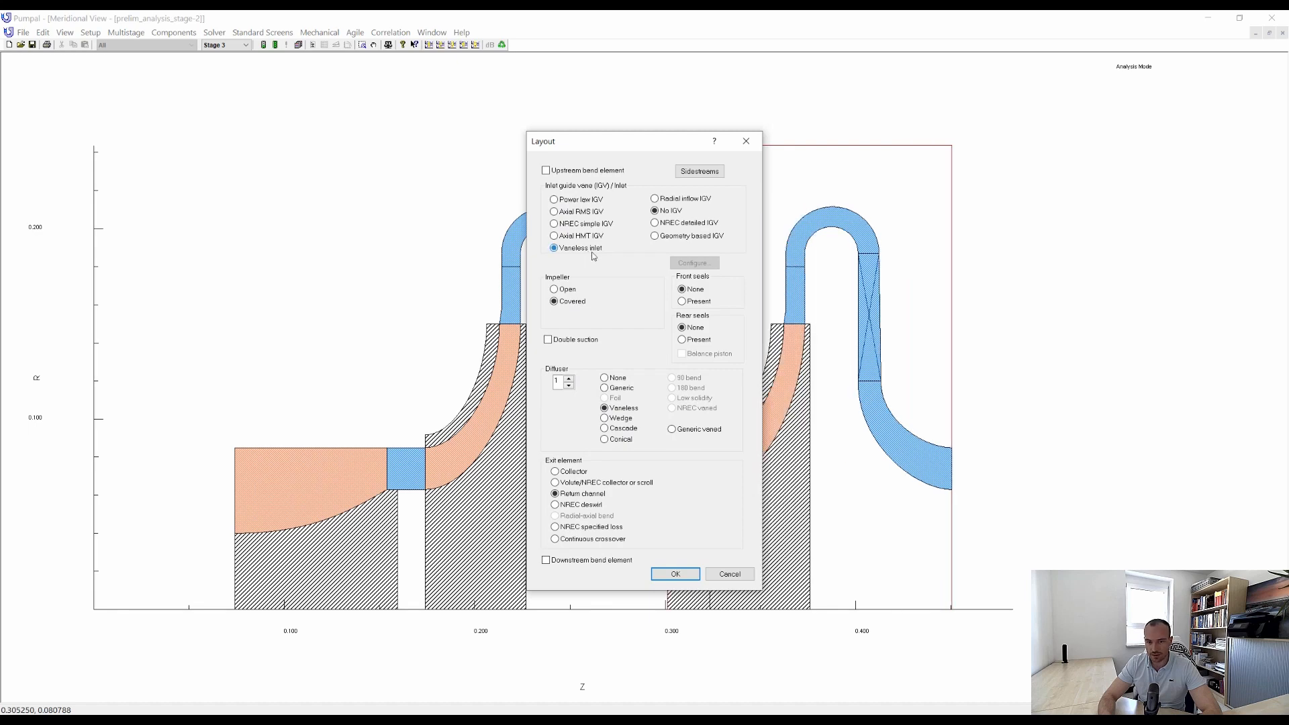
click(682, 574)
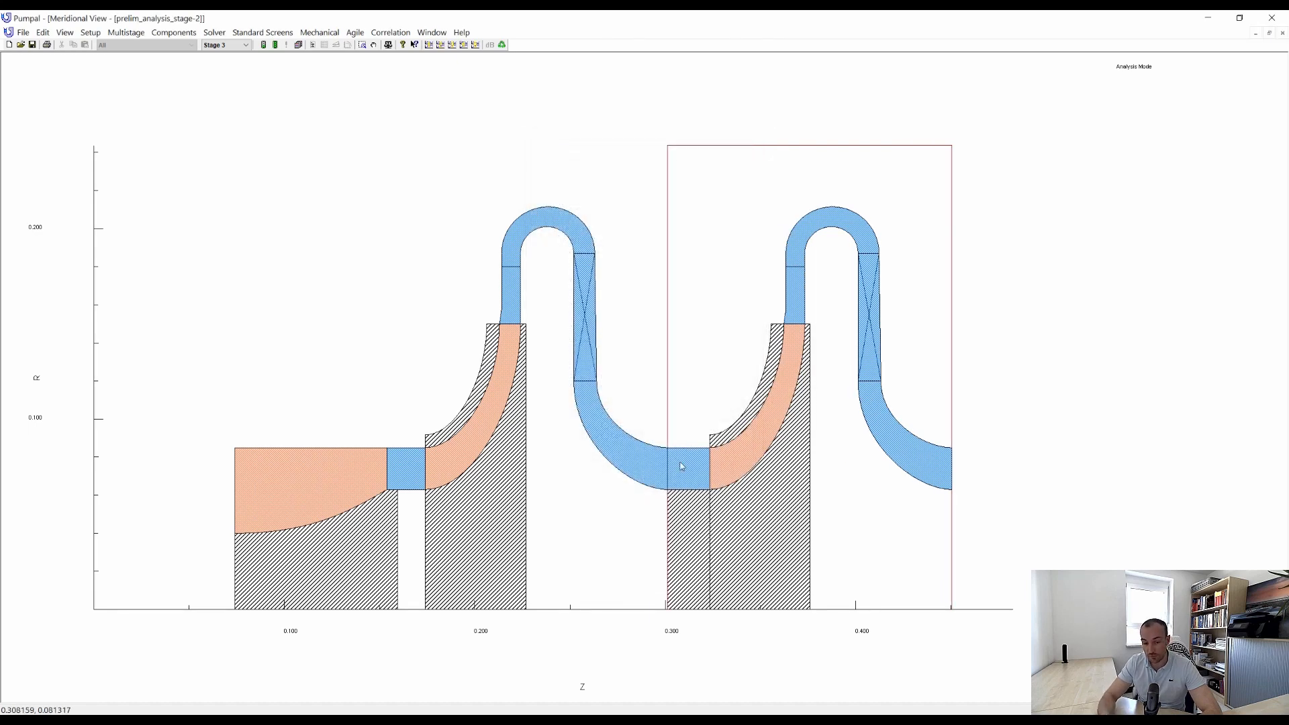
double_click(709, 469)
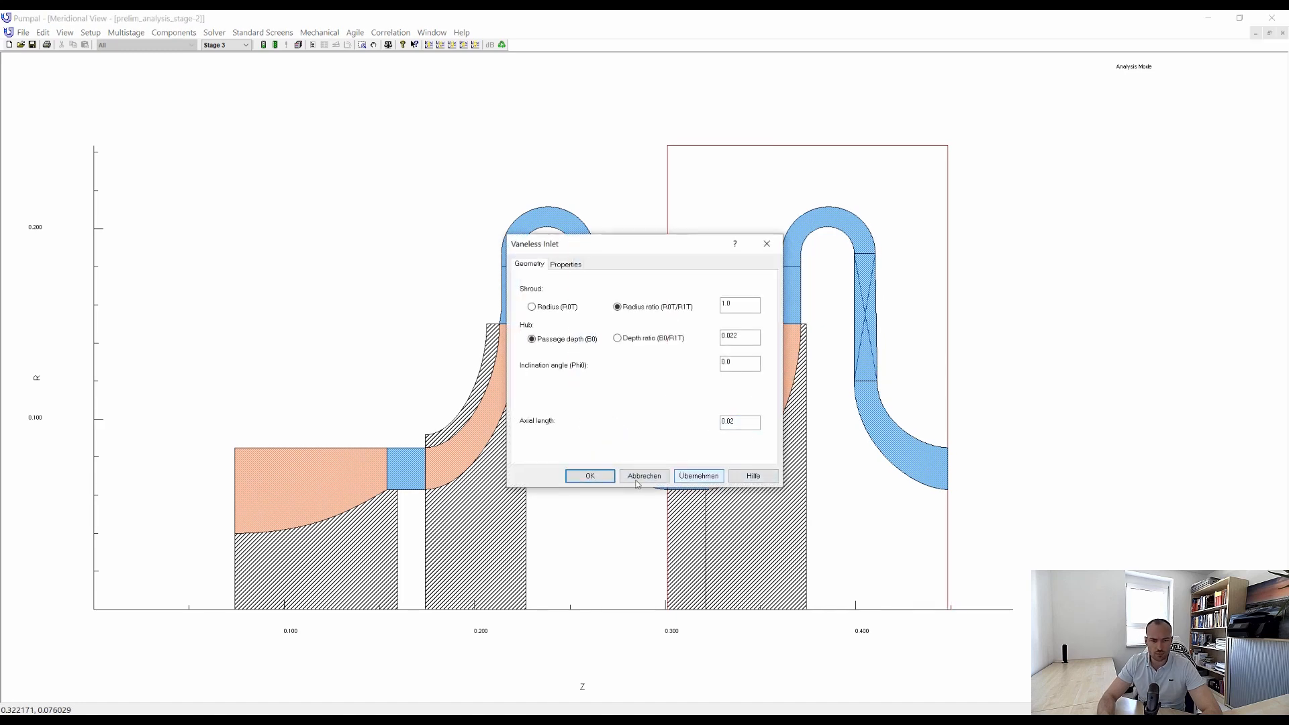
click(594, 475)
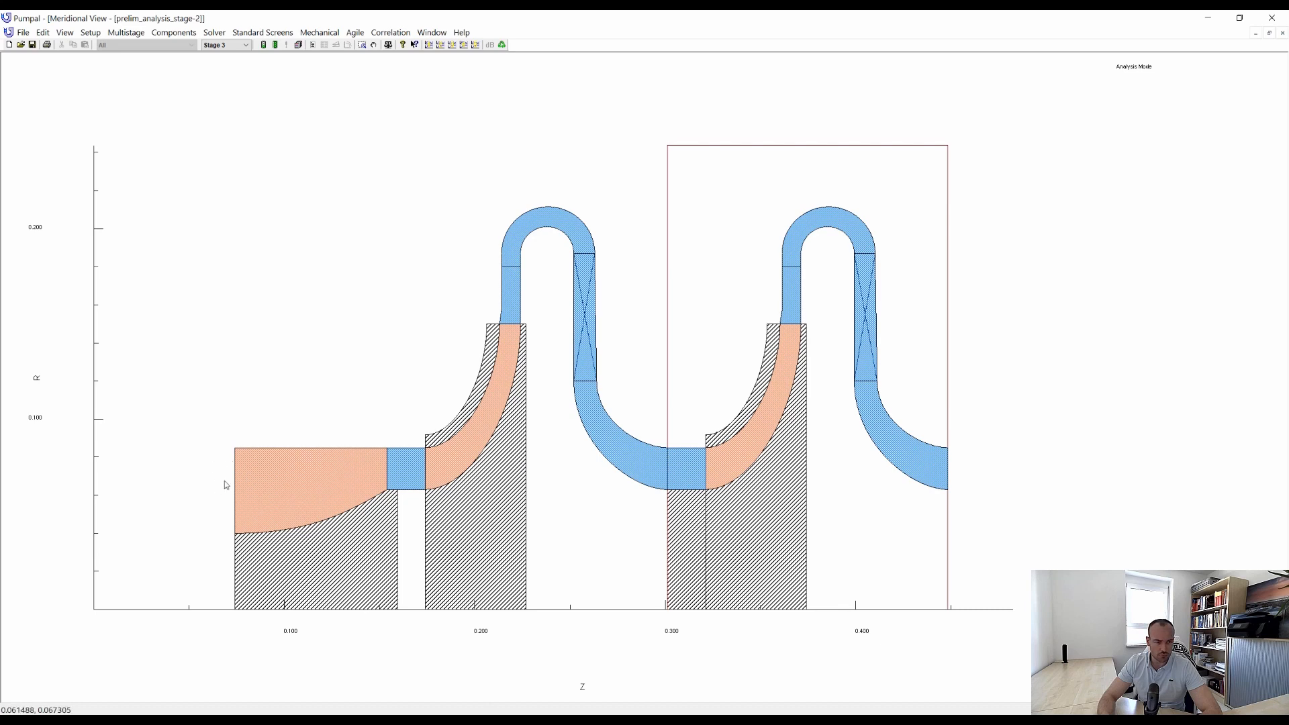
Add a vaneless inlet to the first stage's layout ahead of the inducer and set its axial length to 0.05.
click(245, 465)
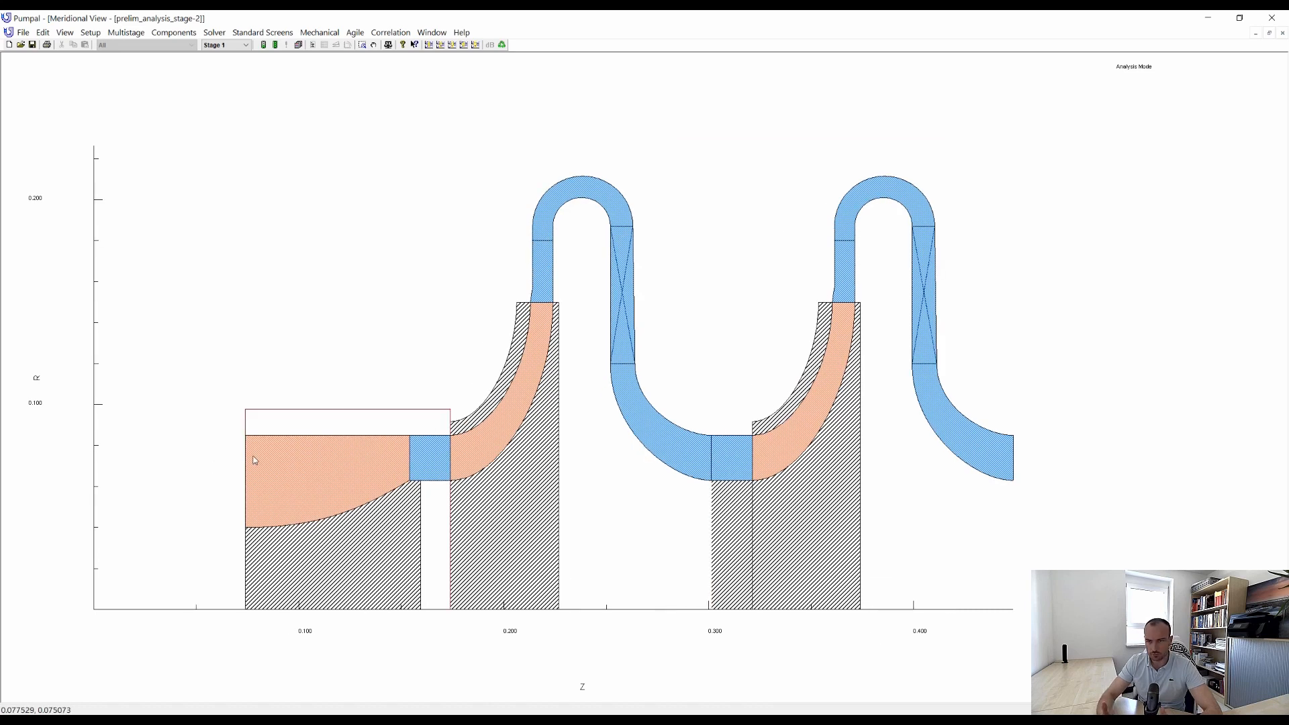
right_click(255, 460)
click(272, 478)
click(586, 250)
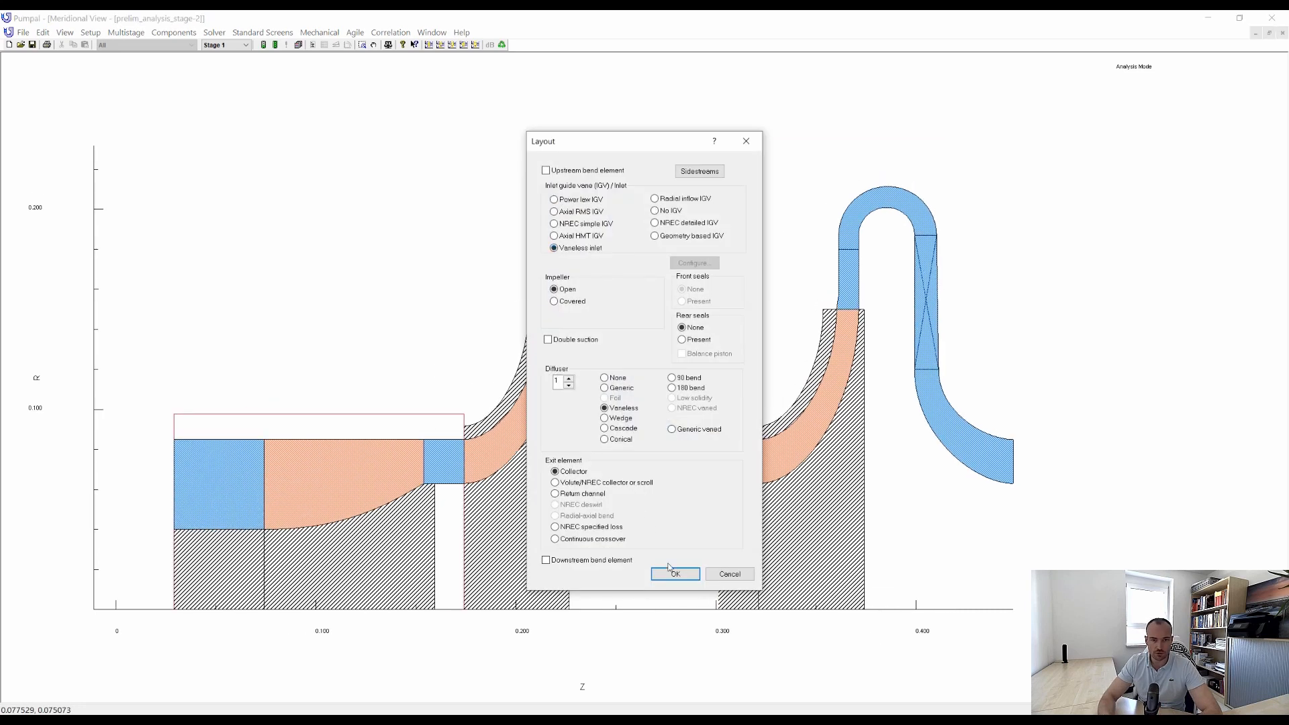
click(676, 573)
click(747, 420)
key(BackSpace)
key(BackSpace)
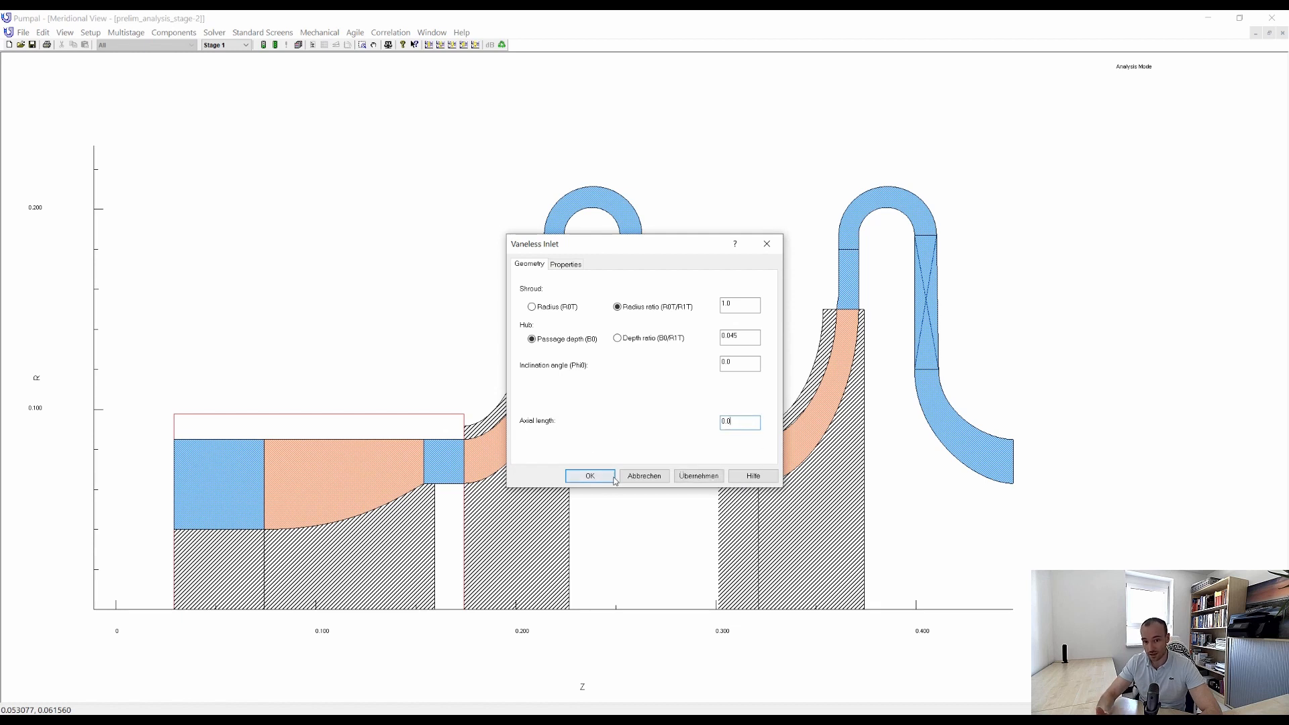
text(5)
click(601, 476)
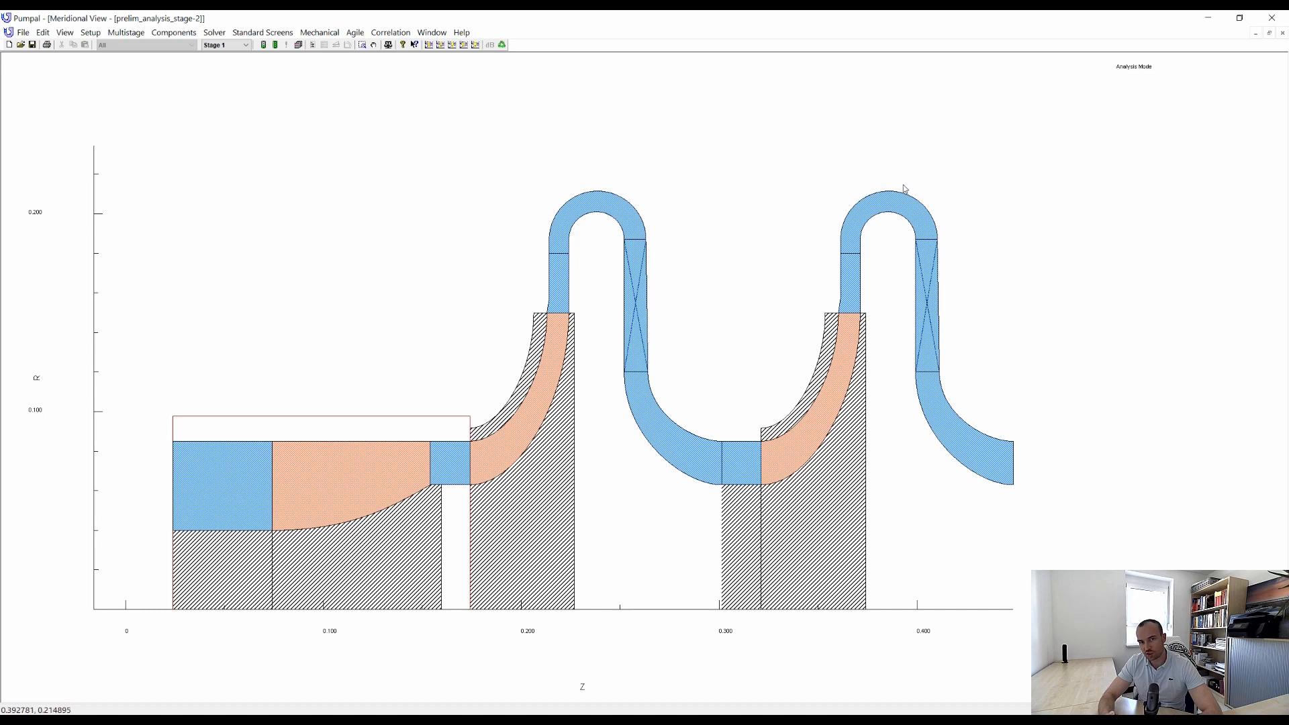
Change the third stage's exit element from return channel to Volute/NREC collector or scroll.
click(851, 329)
right_click(820, 343)
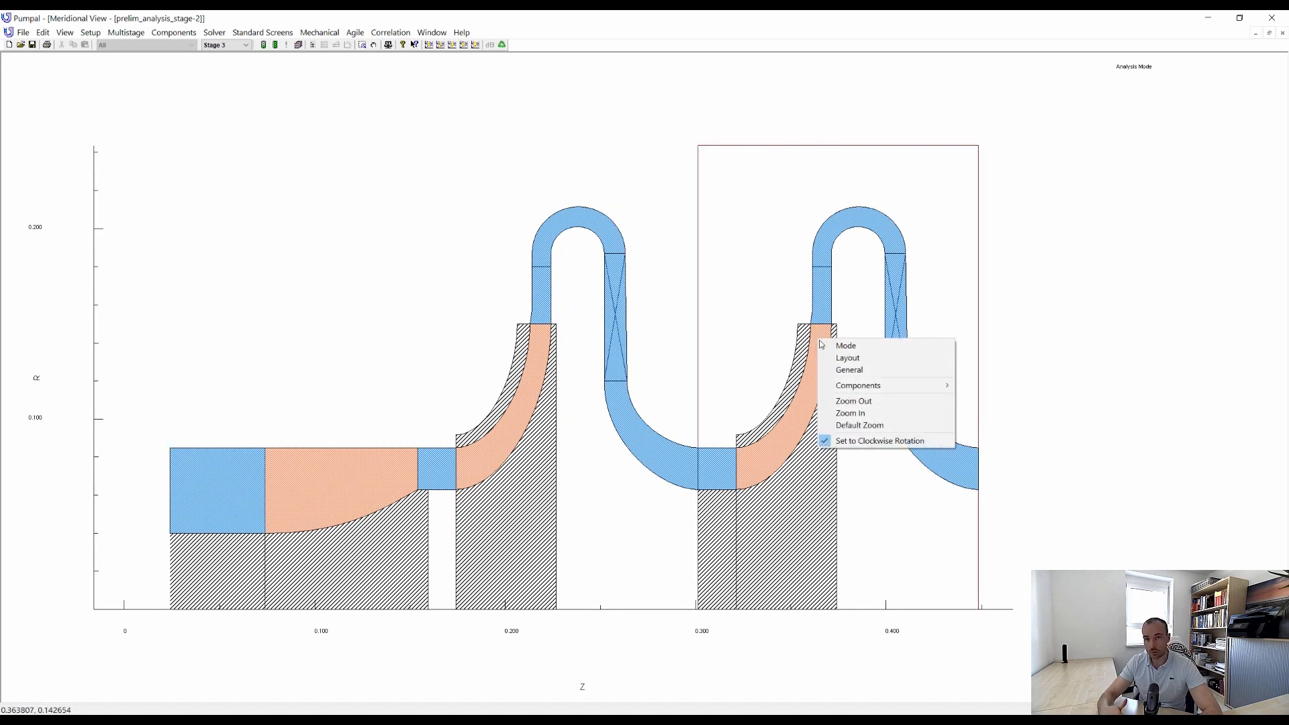
click(898, 362)
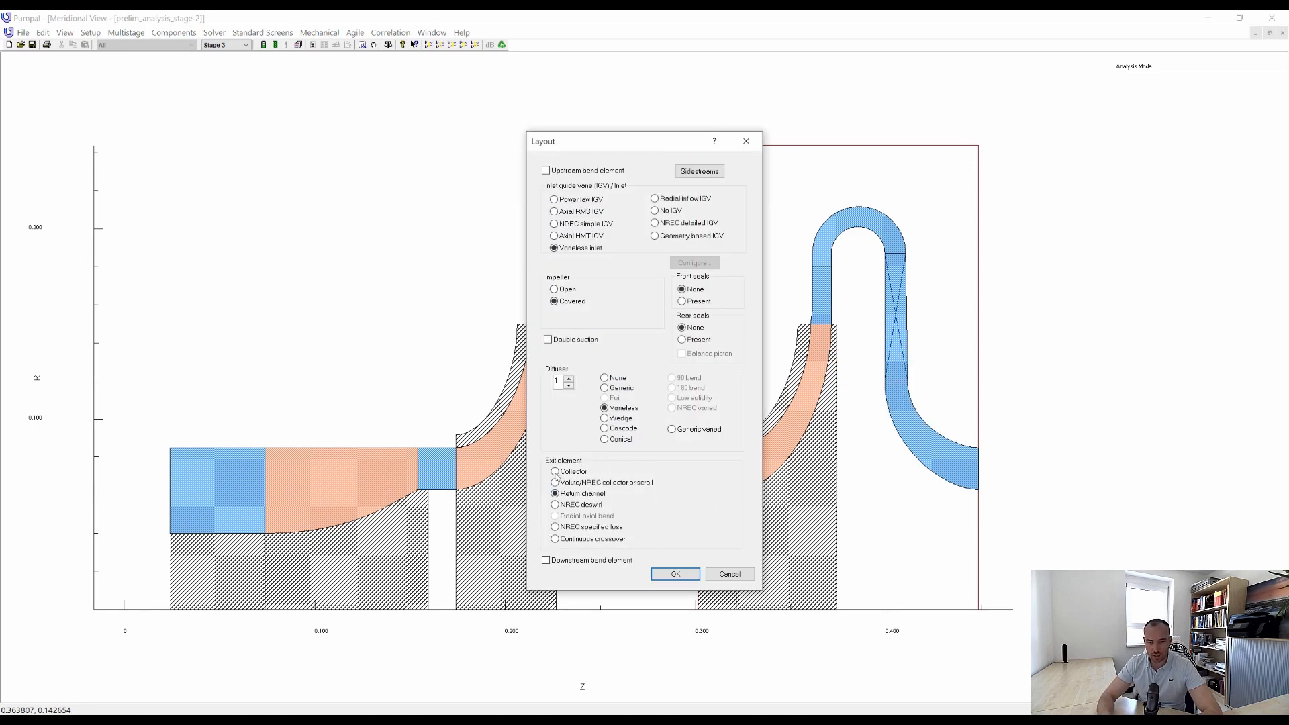
click(623, 483)
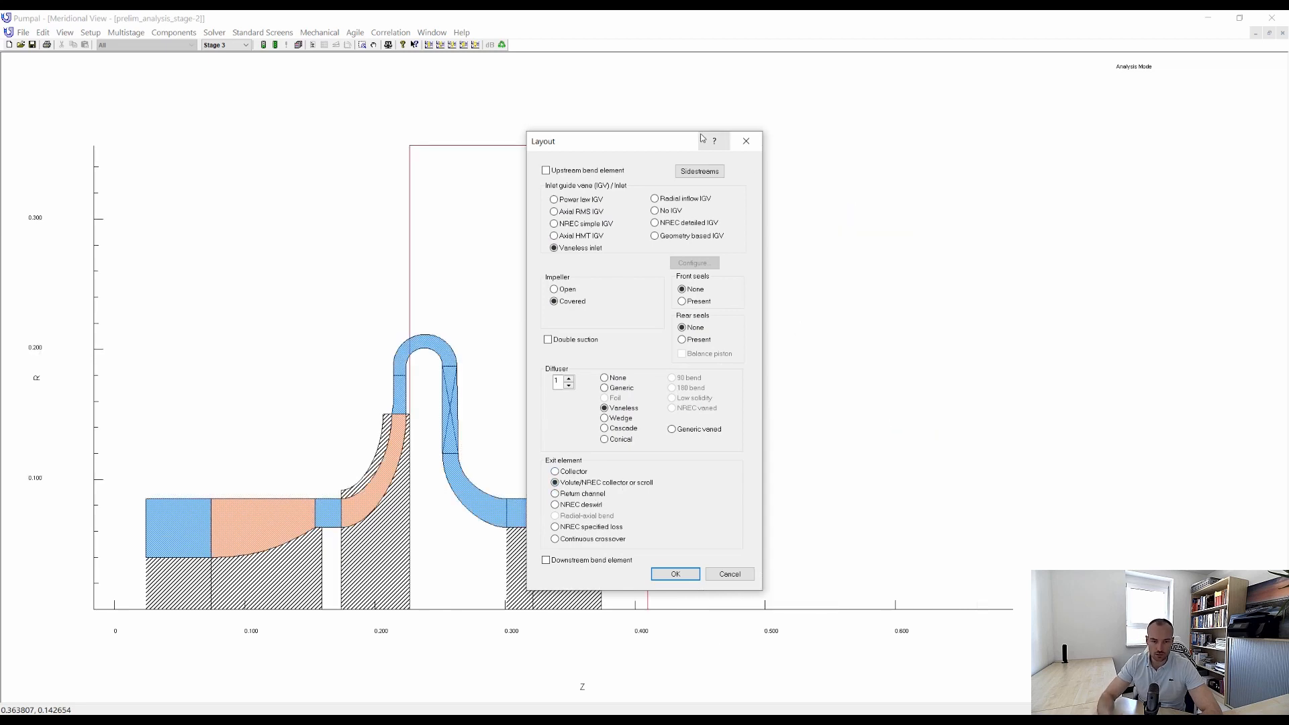
drag(685, 143, 968, 120)
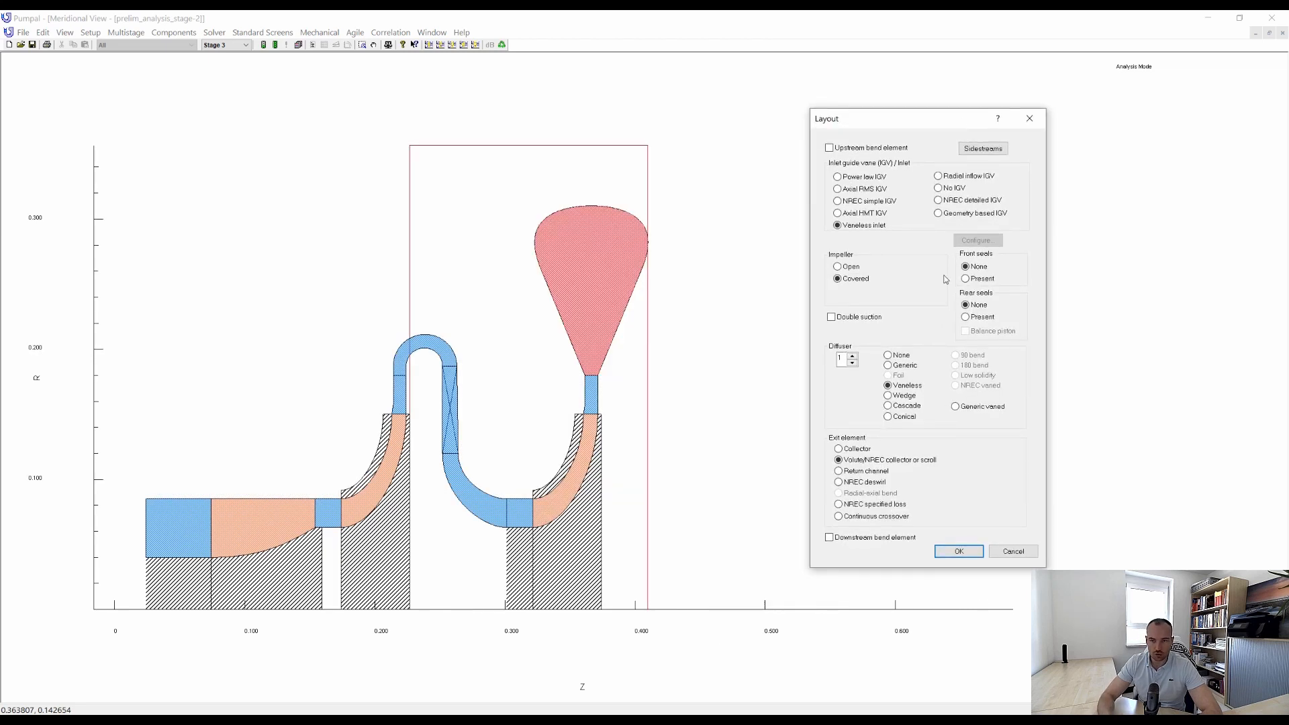
click(962, 551)
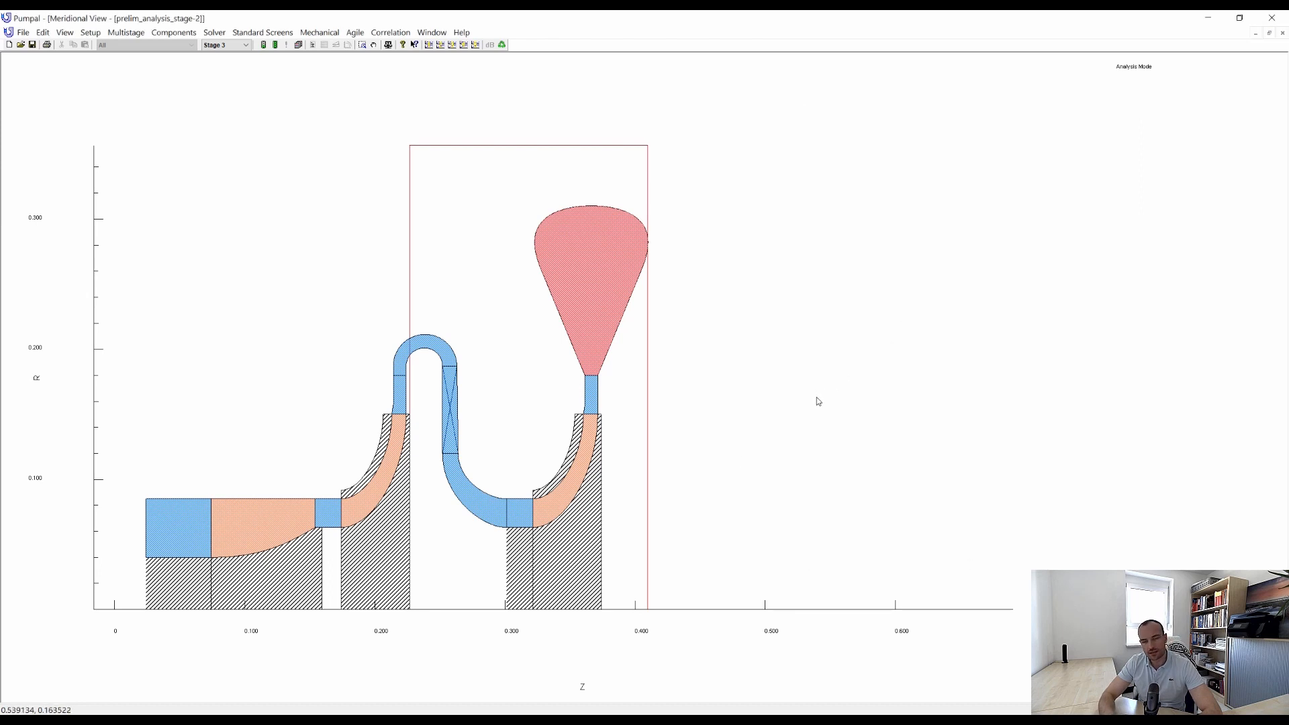
Set the volute to variable design with a nominal area ratio of 0.03 and an exit diameter ratio (D8/D7) of 1.0, and run the solver.
double_click(606, 287)
drag(997, 125, 893, 121)
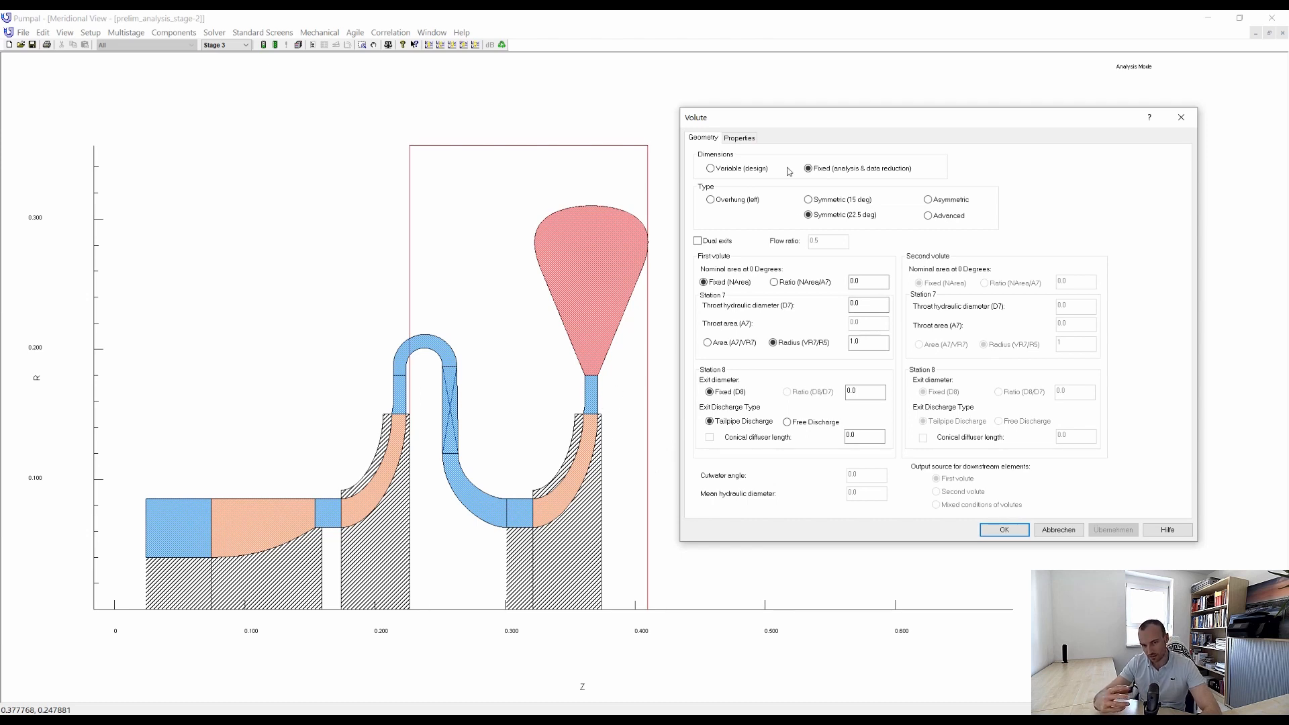
click(729, 171)
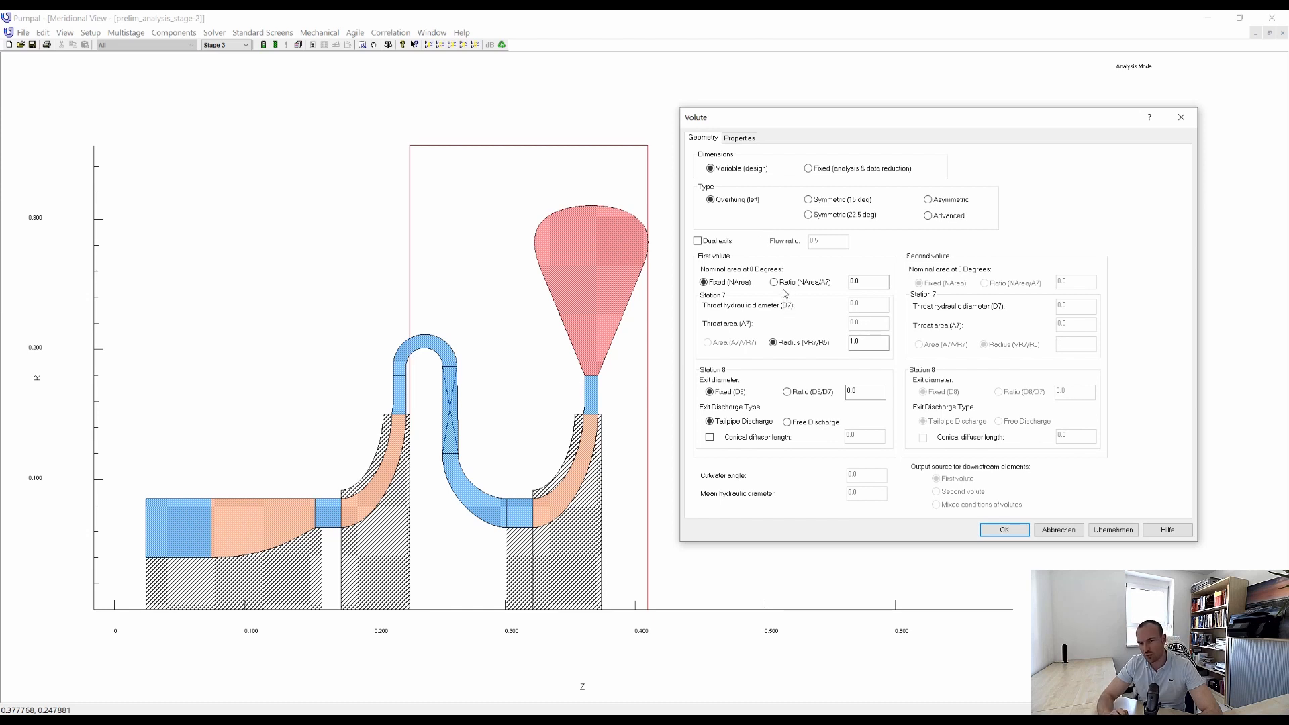
click(774, 282)
click(866, 283)
text(3)
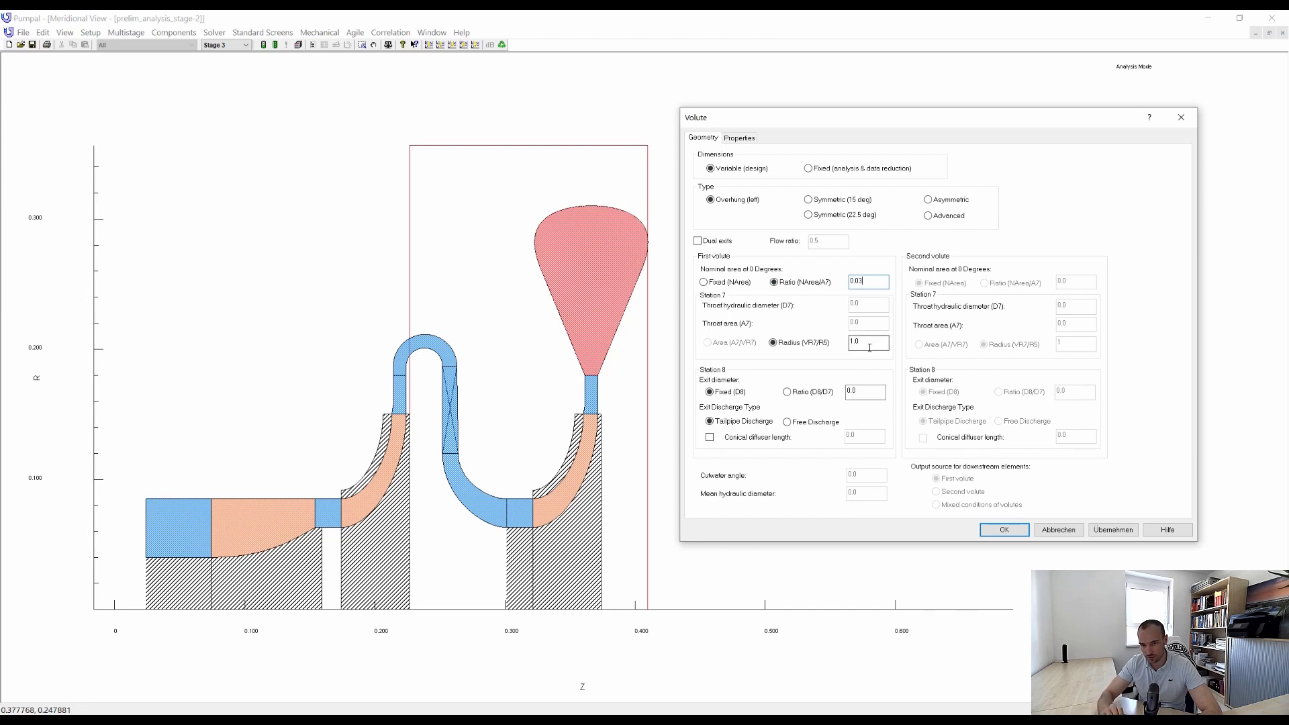
click(811, 398)
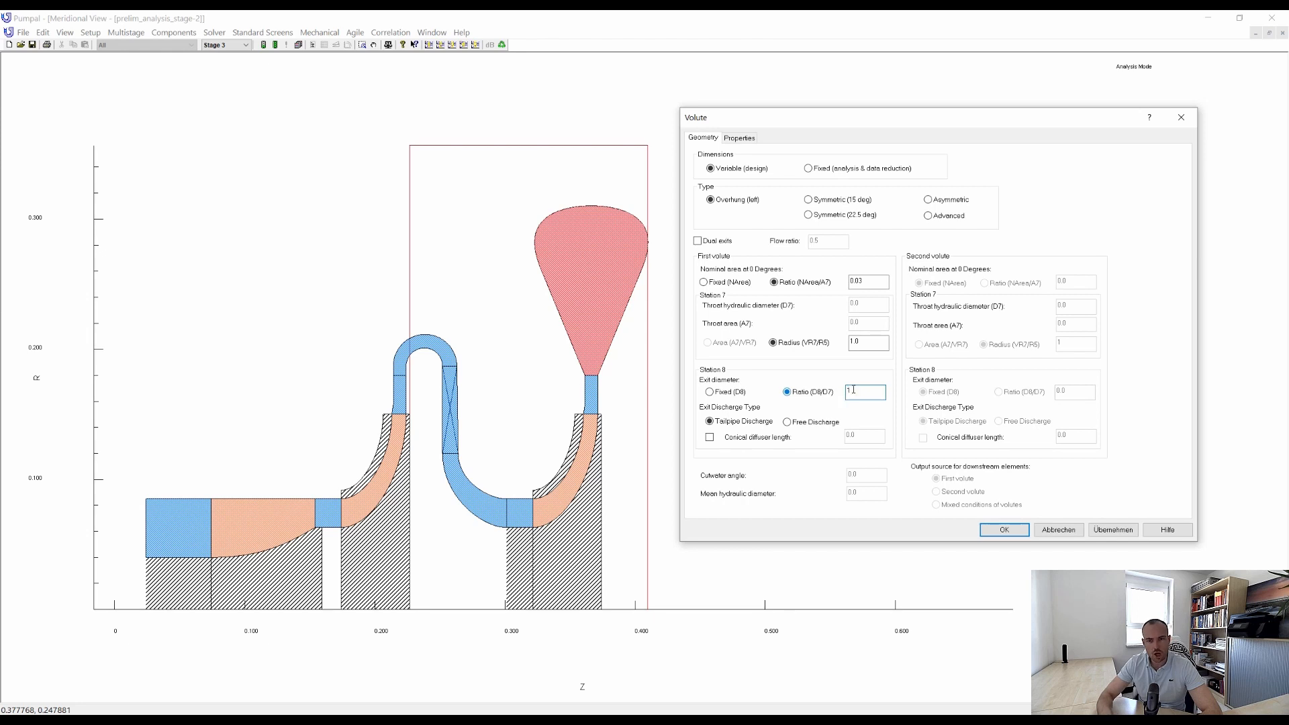
click(1112, 530)
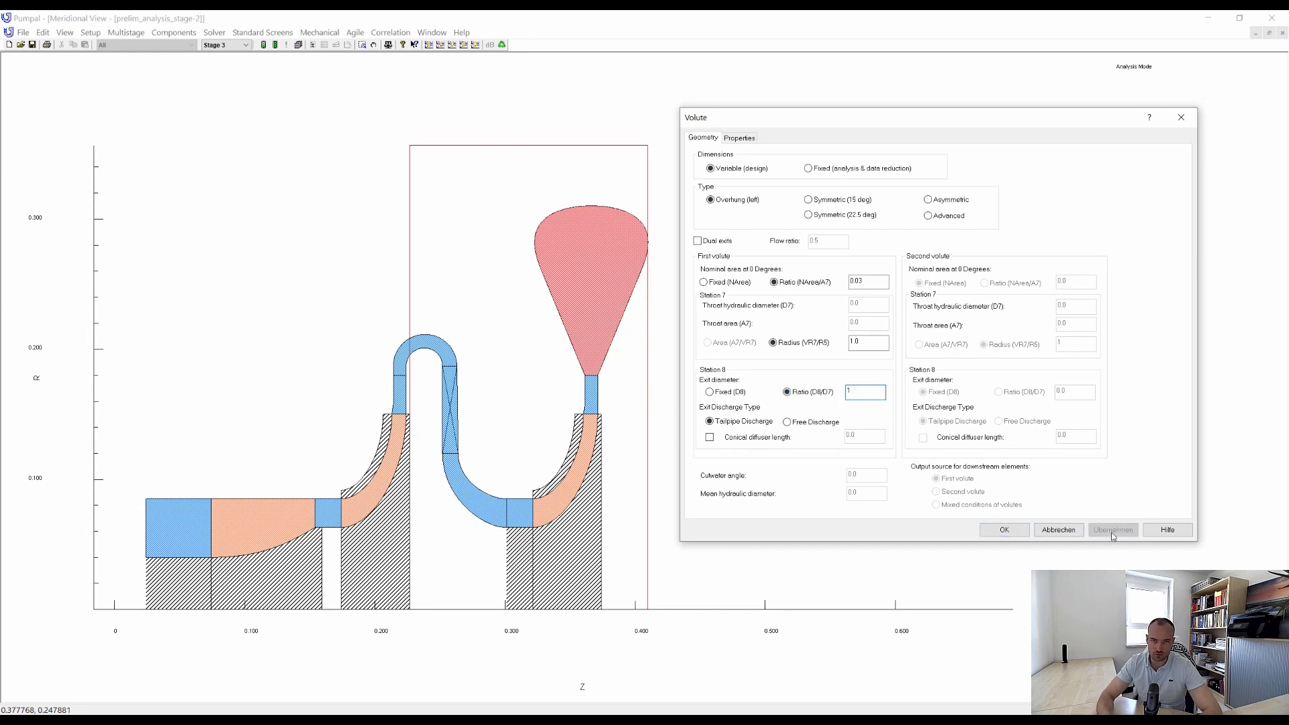
click(1004, 530)
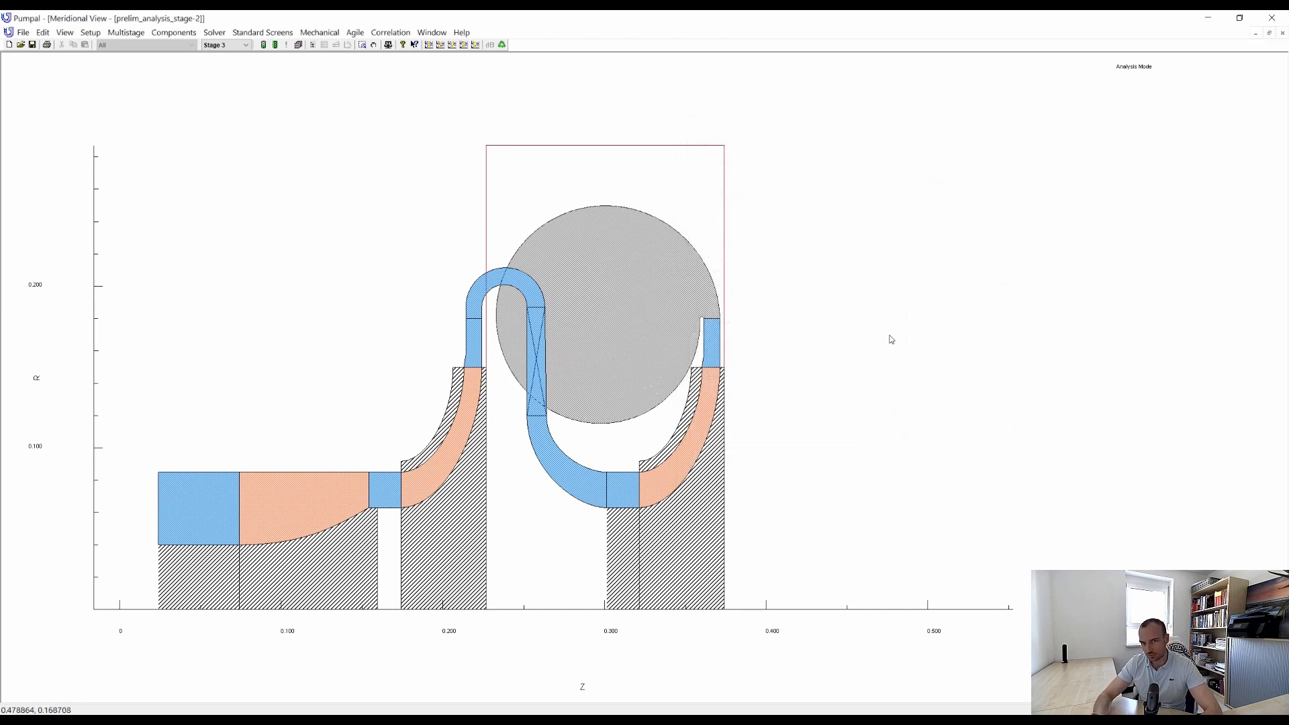
click(264, 45)
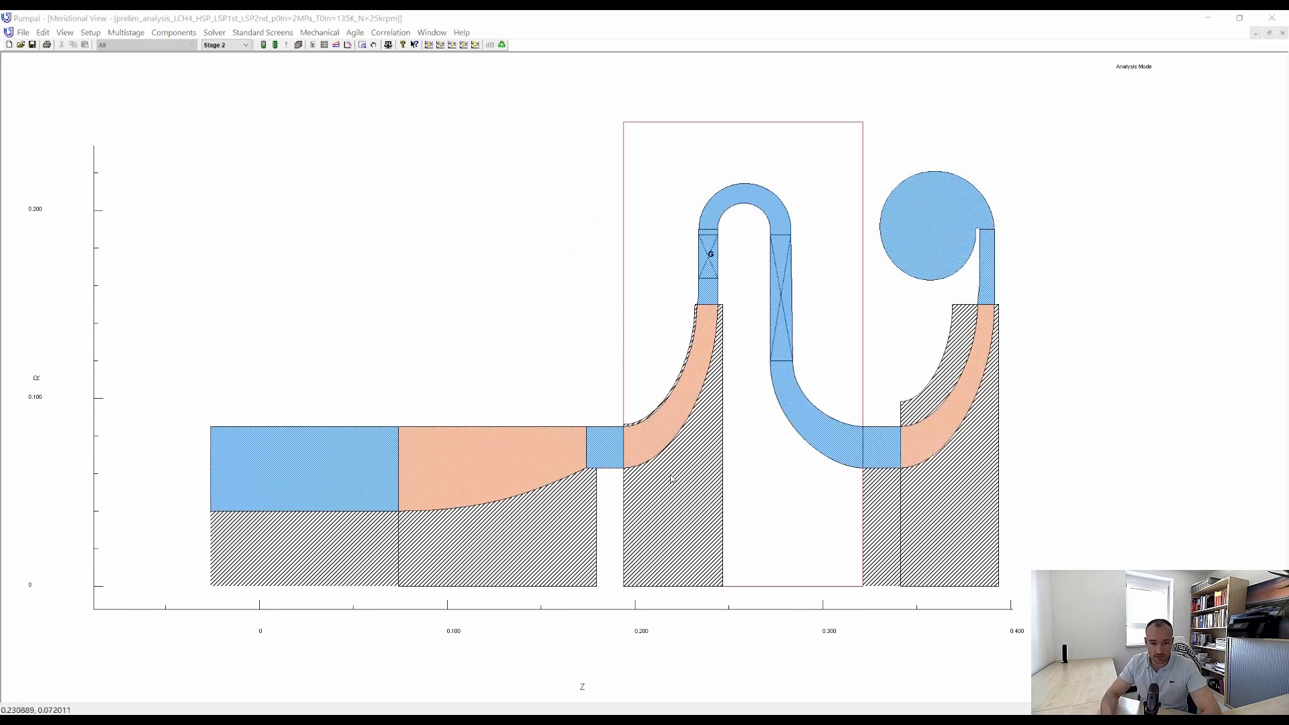
Review the diffuser elements in the second stage's layout of the finished LCH4 pump model, including the generic vaned diffuser.
right_click(713, 294)
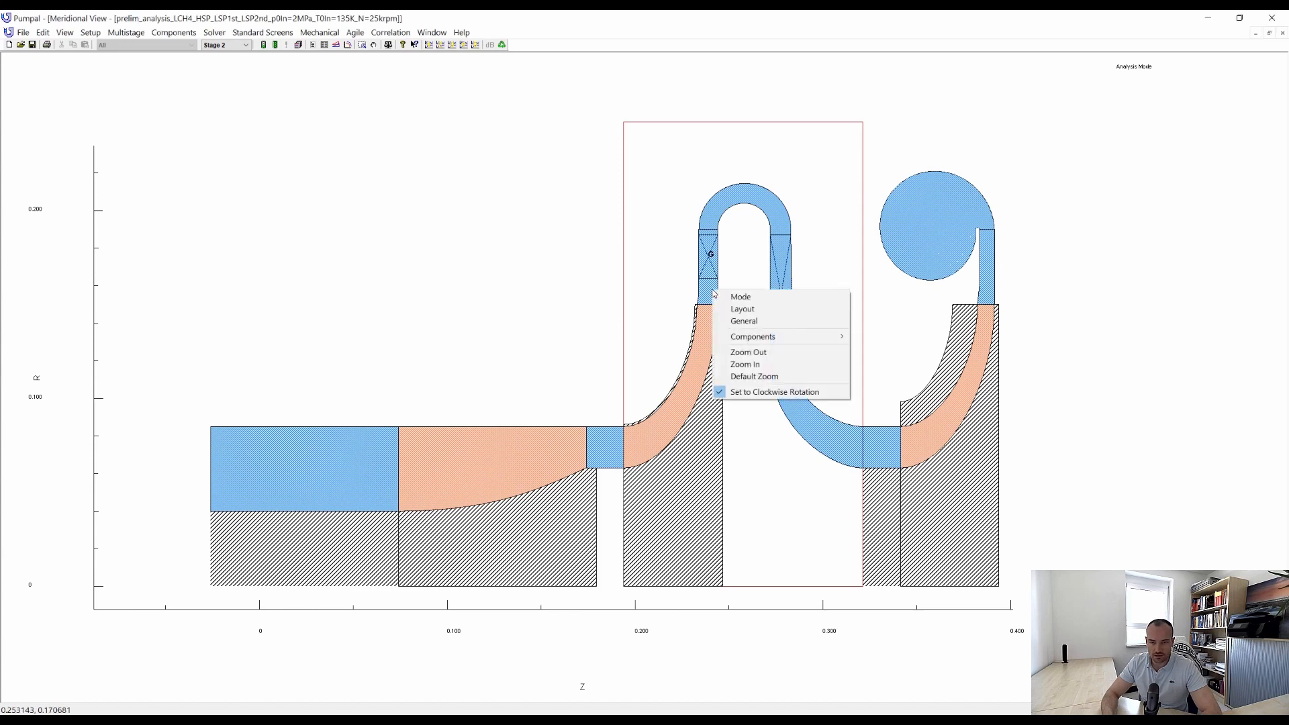
click(765, 309)
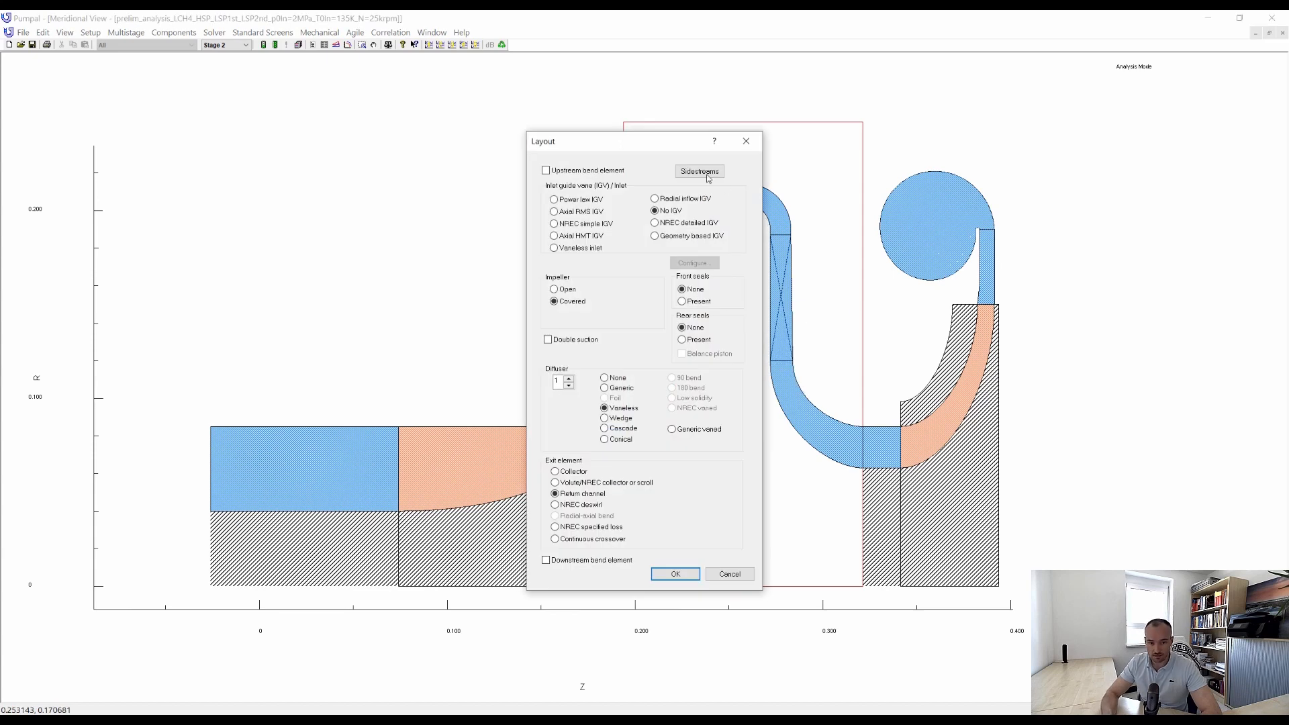
drag(743, 136, 1015, 161)
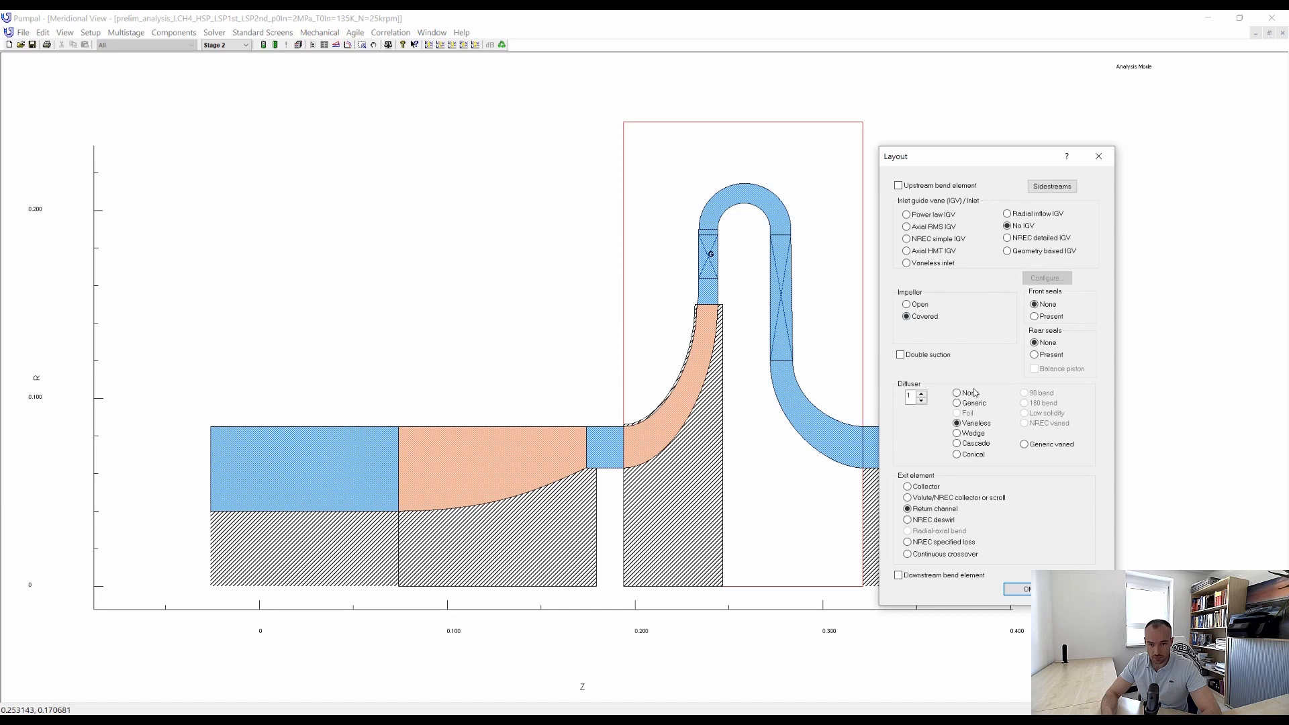
click(922, 399)
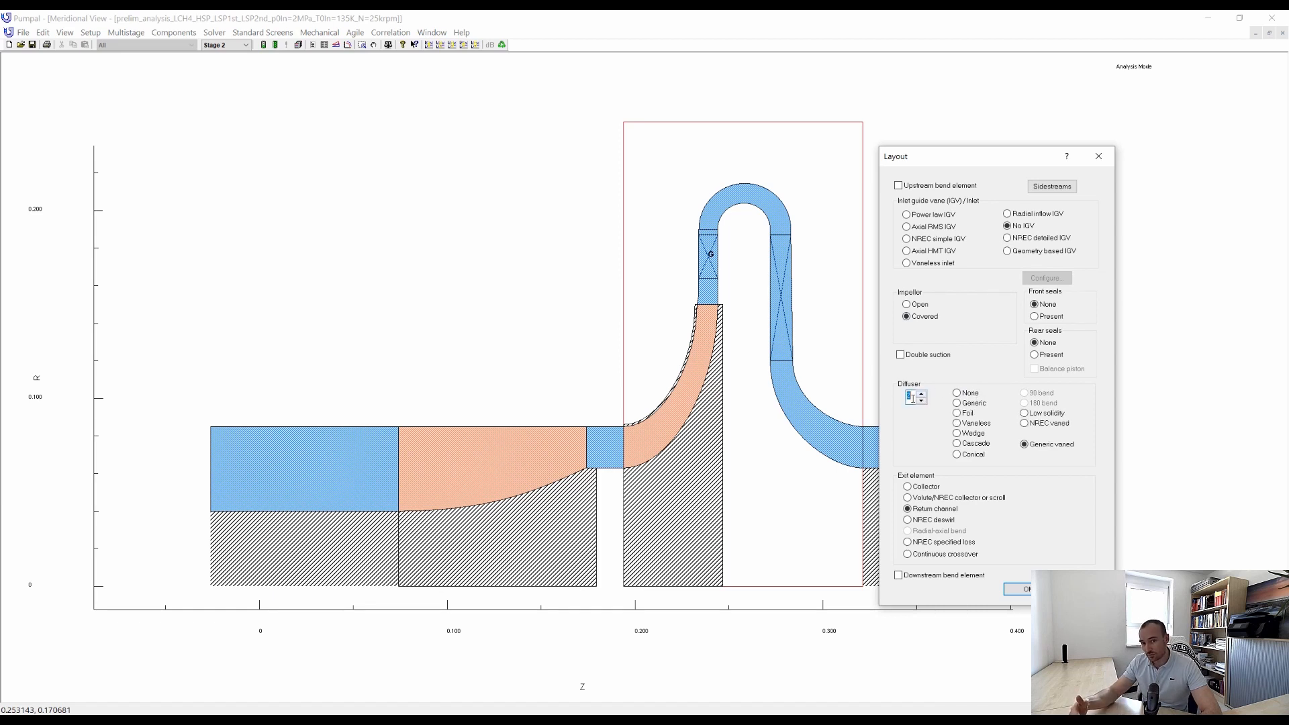
click(921, 401)
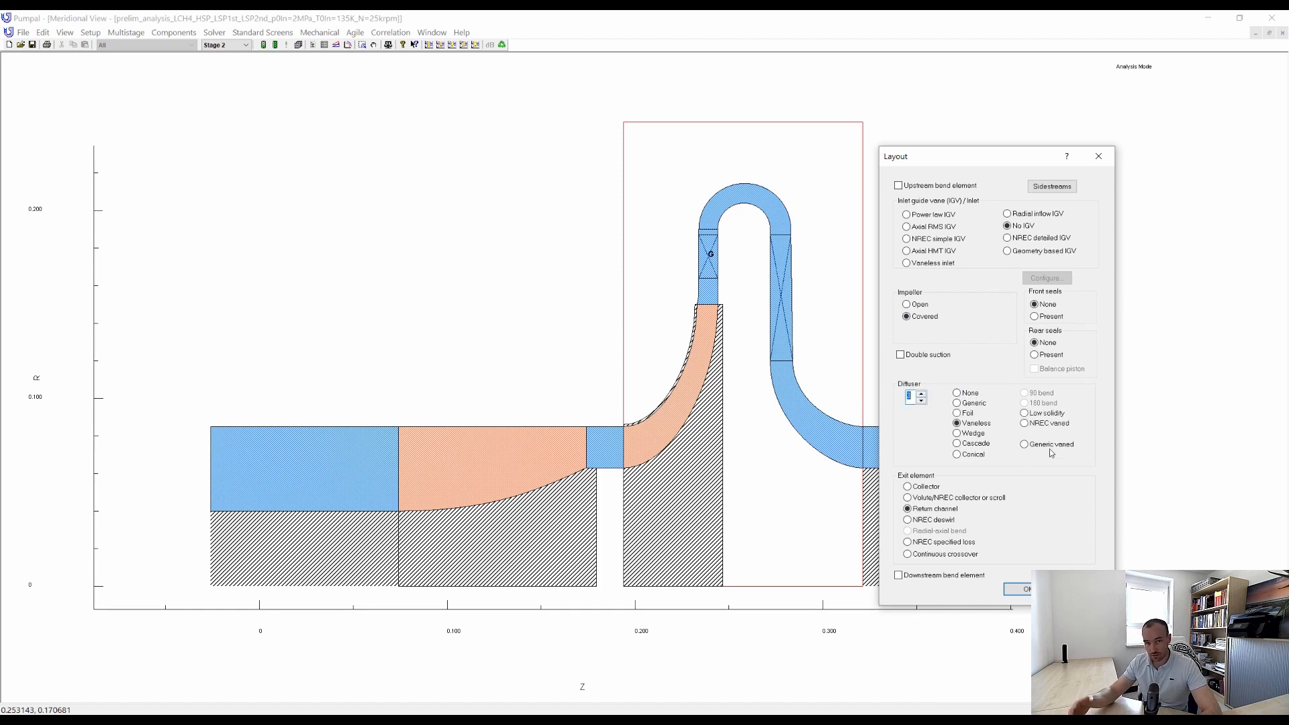
click(920, 398)
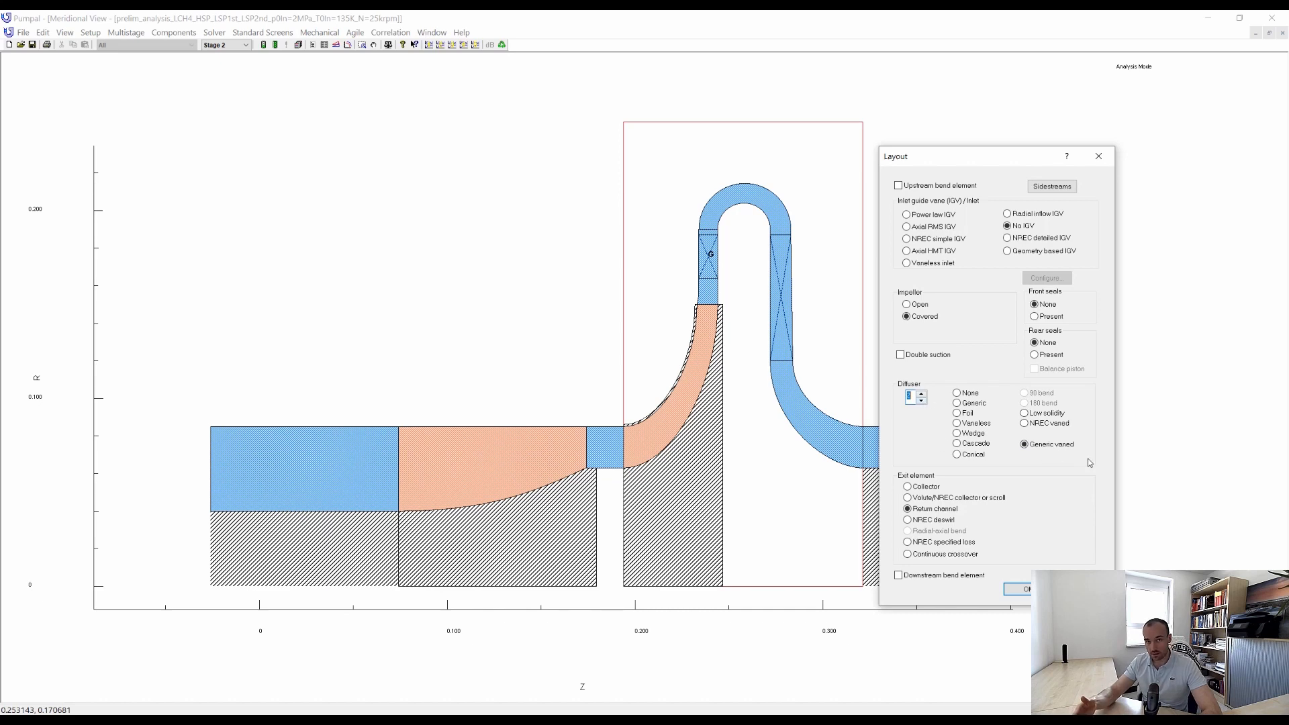
click(1099, 156)
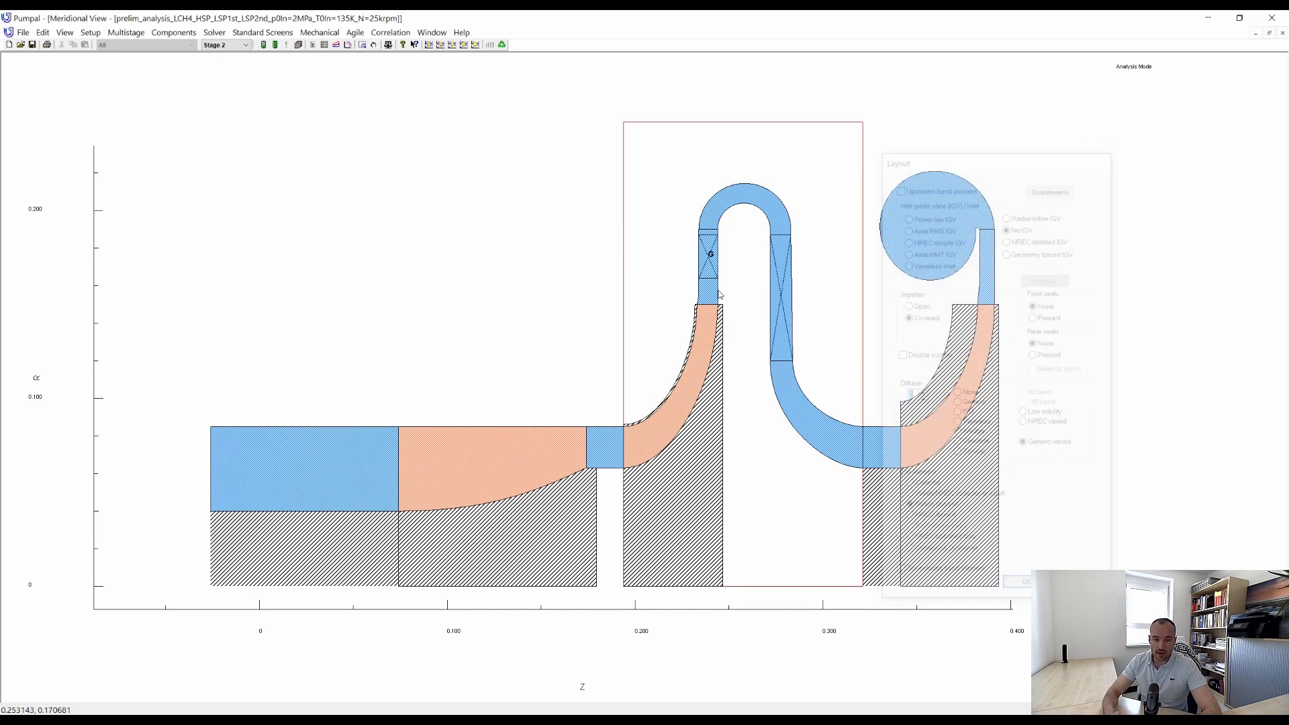
Examine the geometry settings of the second stage's generic vaned diffuser, such as its vane angles and thicknesses.
double_click(709, 254)
drag(690, 204, 1057, 216)
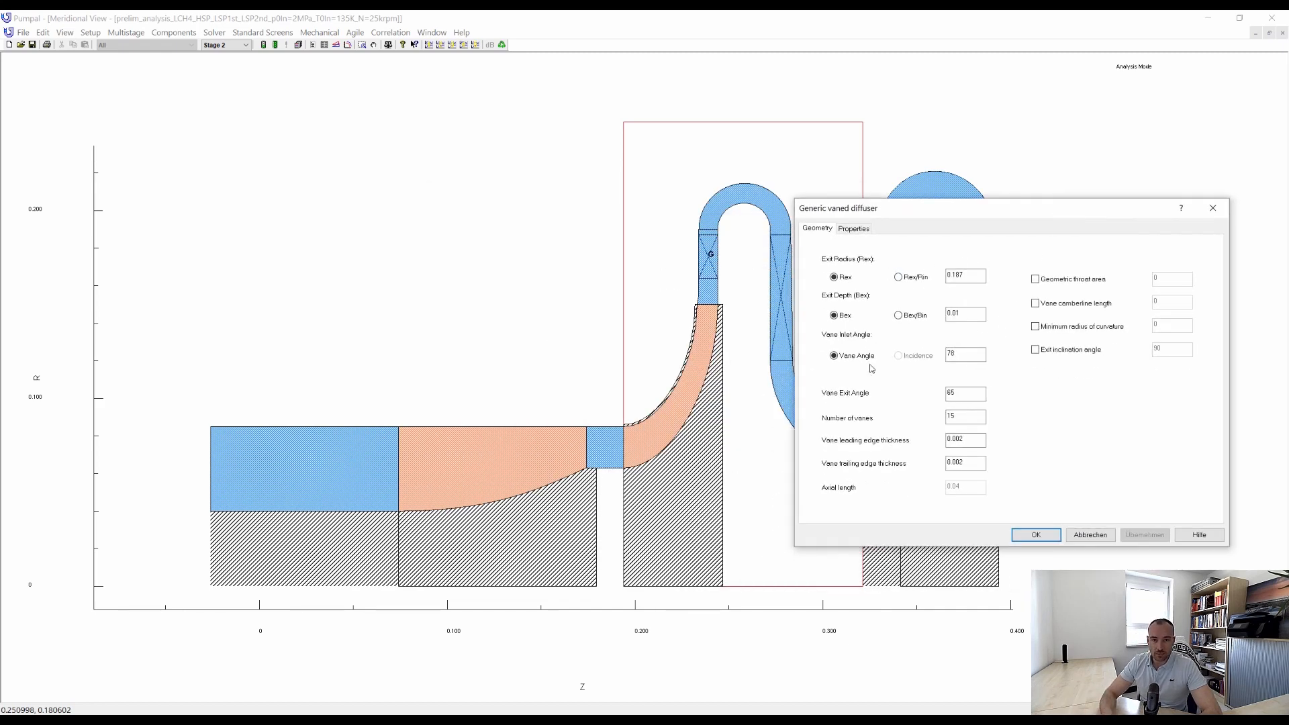
click(1214, 209)
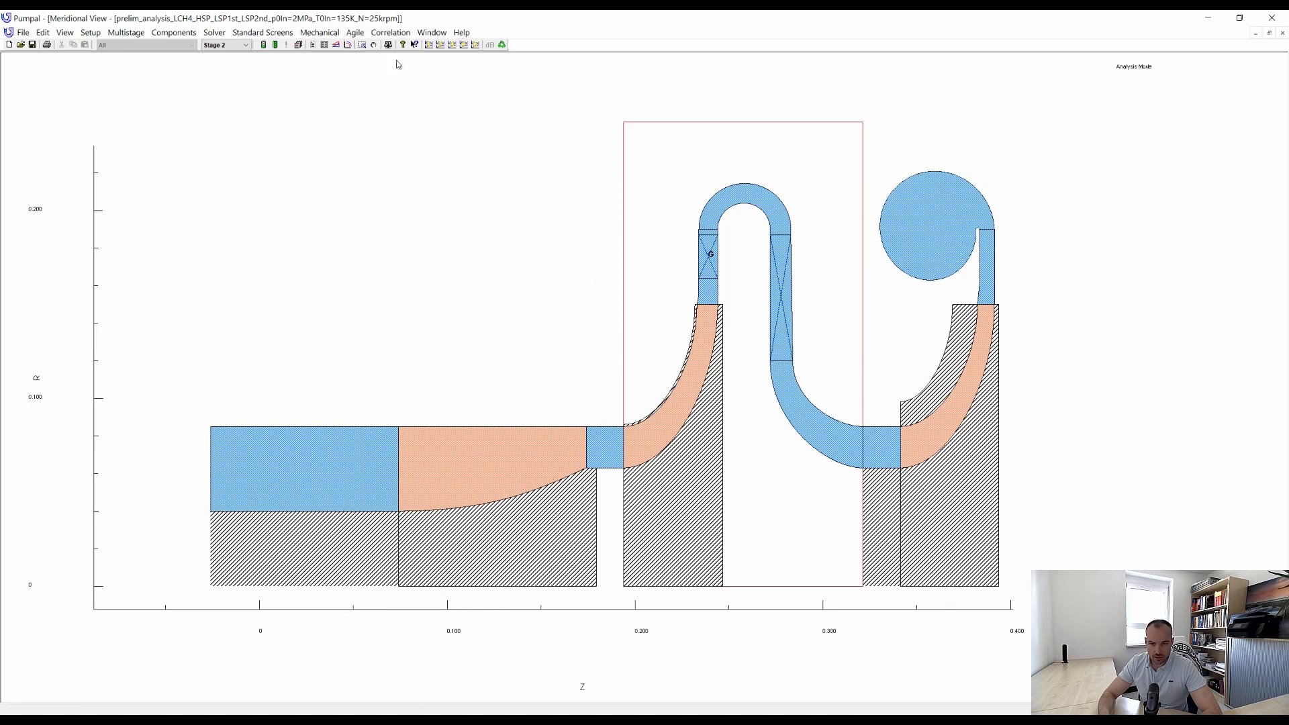
Transfer the finished pump design to AxCent and inspect its enlarged 3D model with the volute from another angle.
click(356, 33)
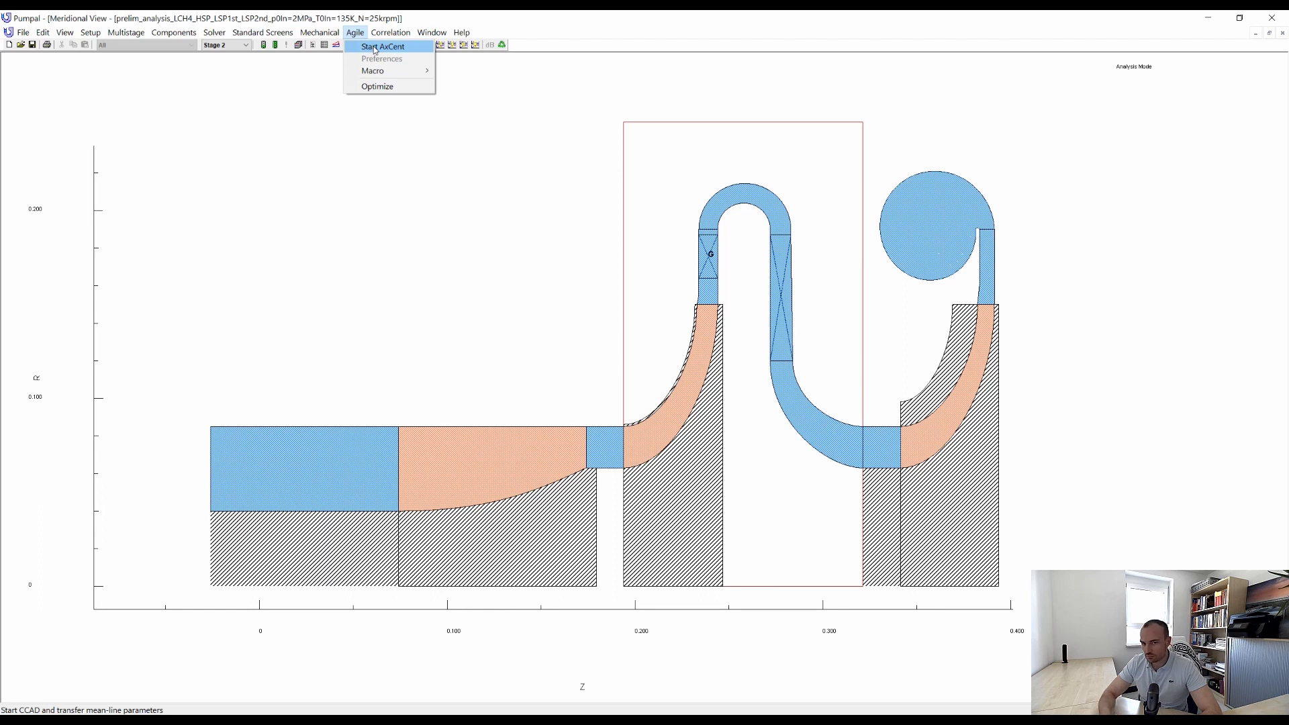
click(376, 47)
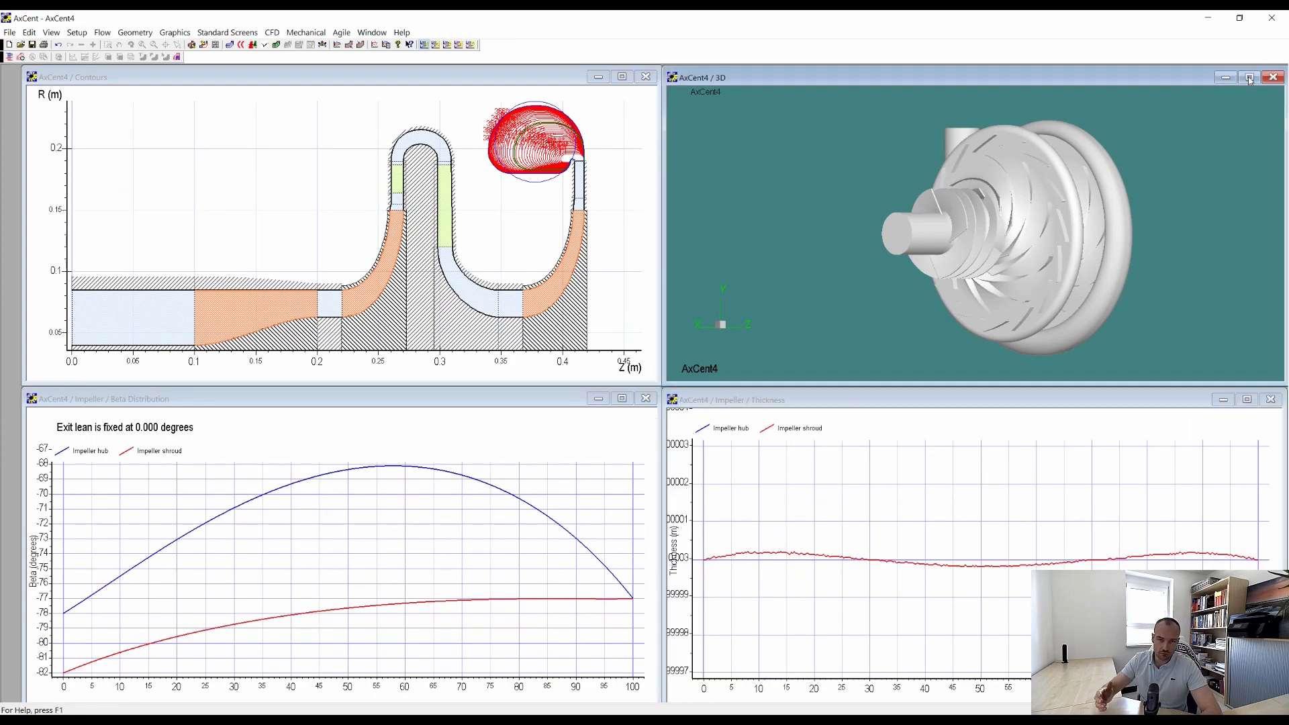
click(1250, 79)
drag(1087, 331, 440, 276)
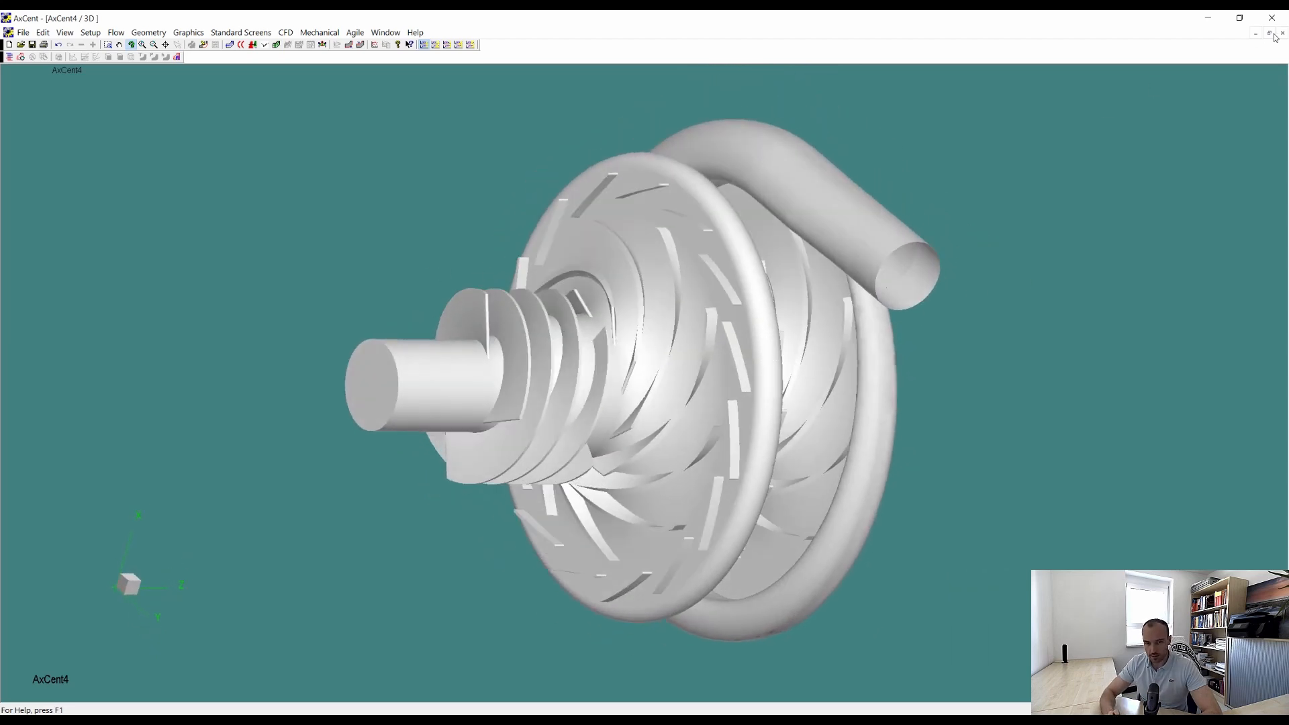
click(1269, 32)
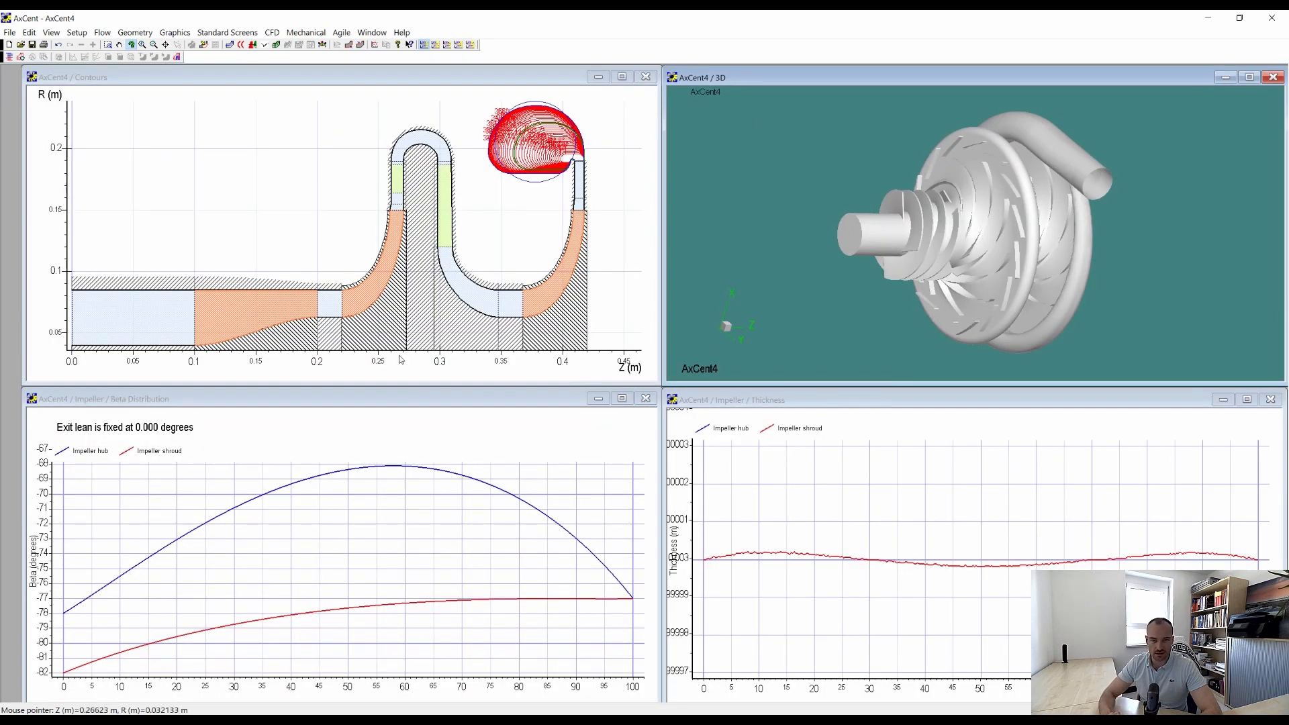